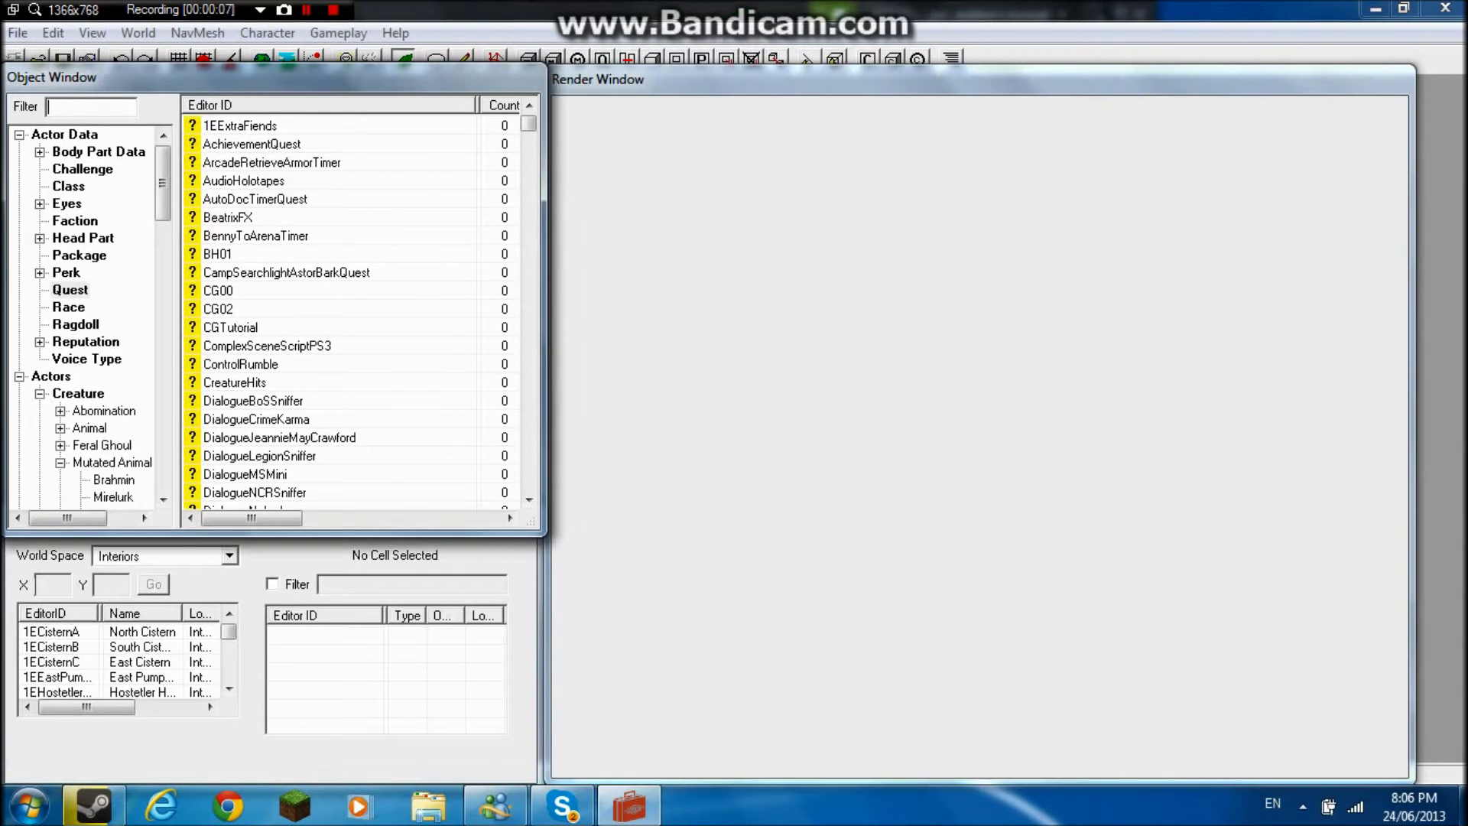
Step: Load the FalloutNV.esm master file as the data to edit
click(17, 32)
click(55, 56)
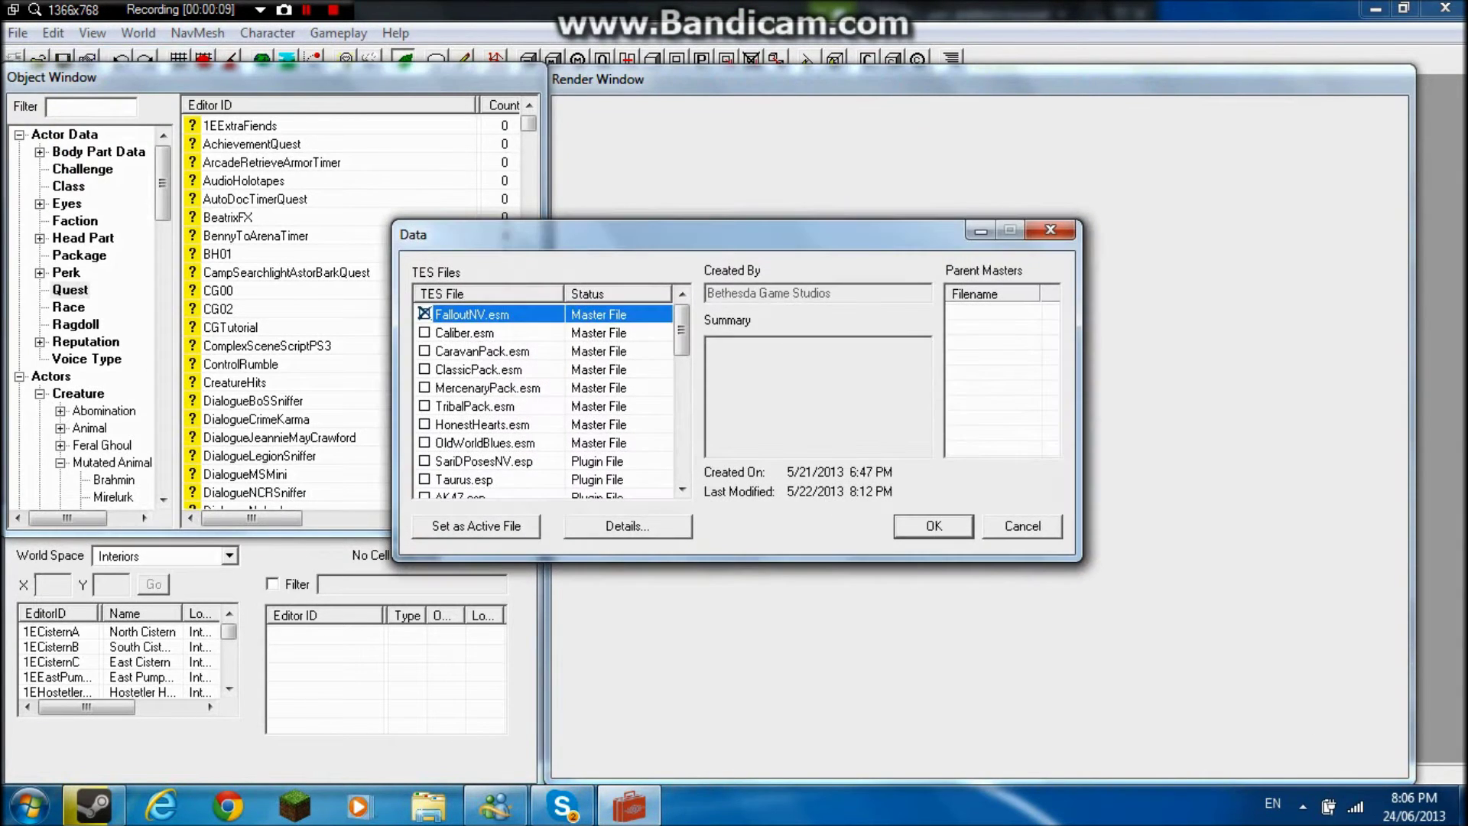
scroll(543, 398, down, 3)
scroll(543, 398, up, 3)
double_click(471, 314)
scroll(543, 398, down, 1)
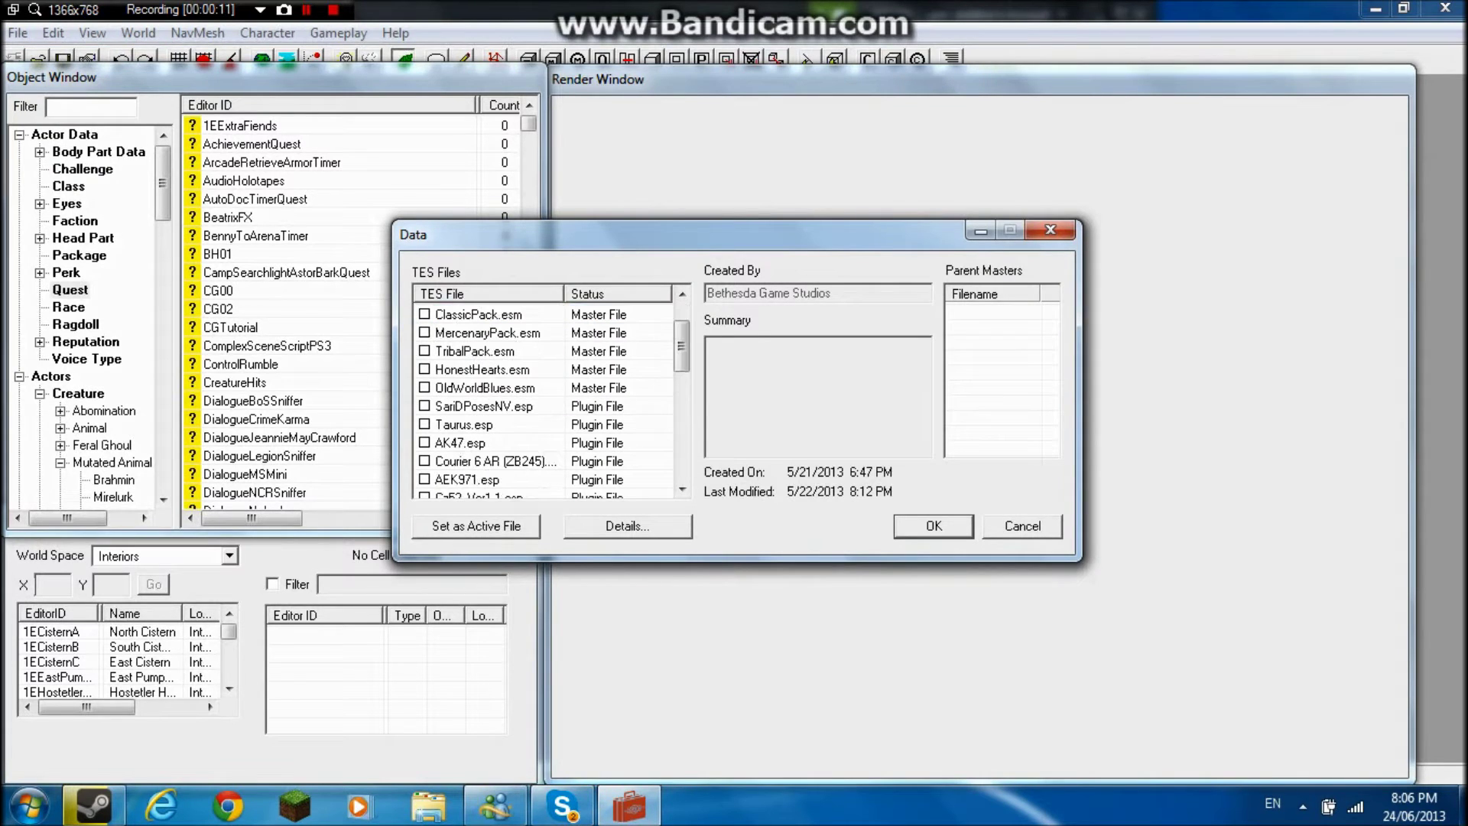
click(934, 526)
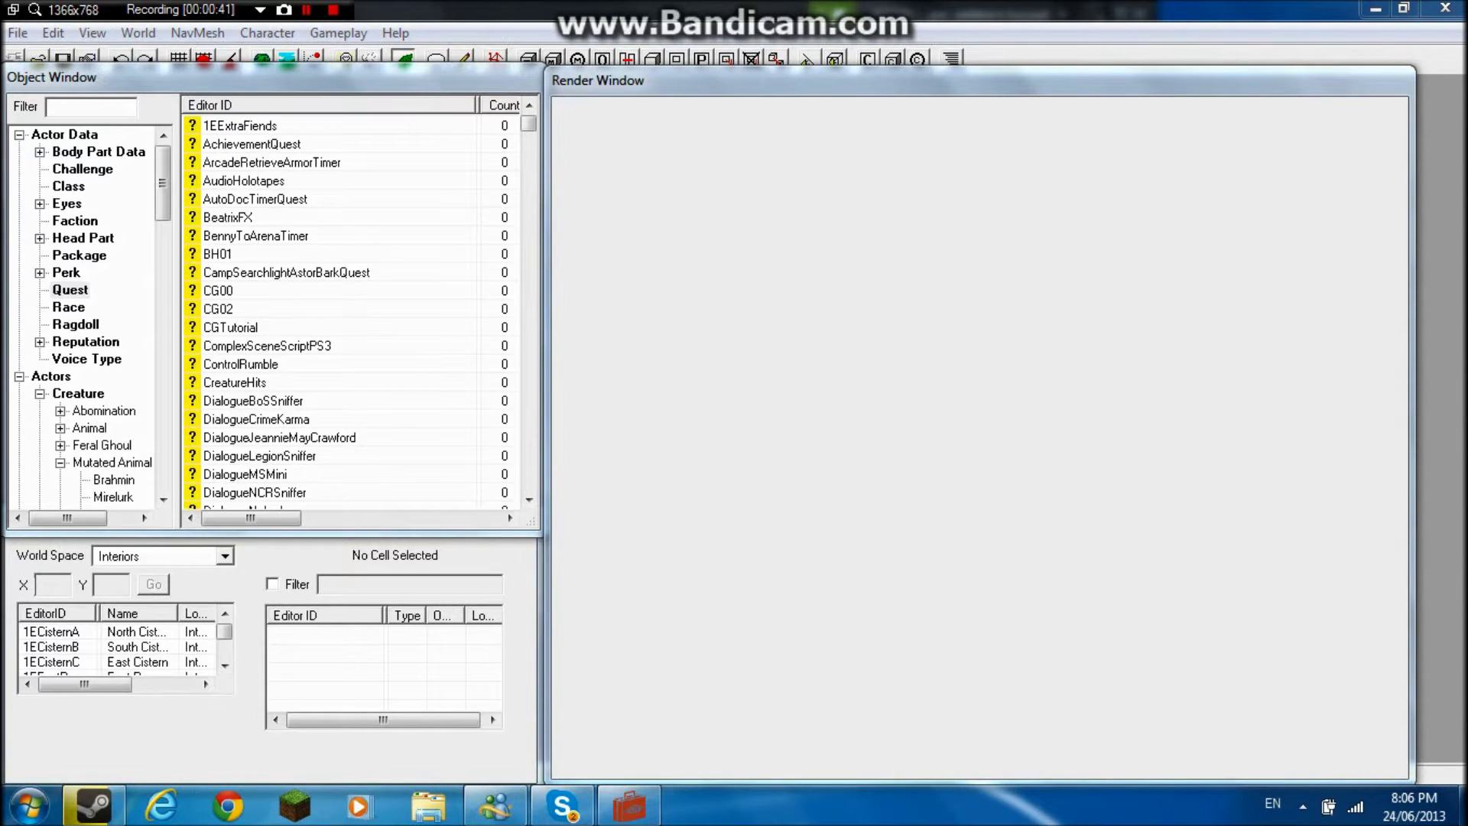
Step: Create a new quest and enter KEllyMAcFactQuest as its quest name
click(306, 198)
scroll(306, 198, down, 2)
scroll(306, 199, up, 2)
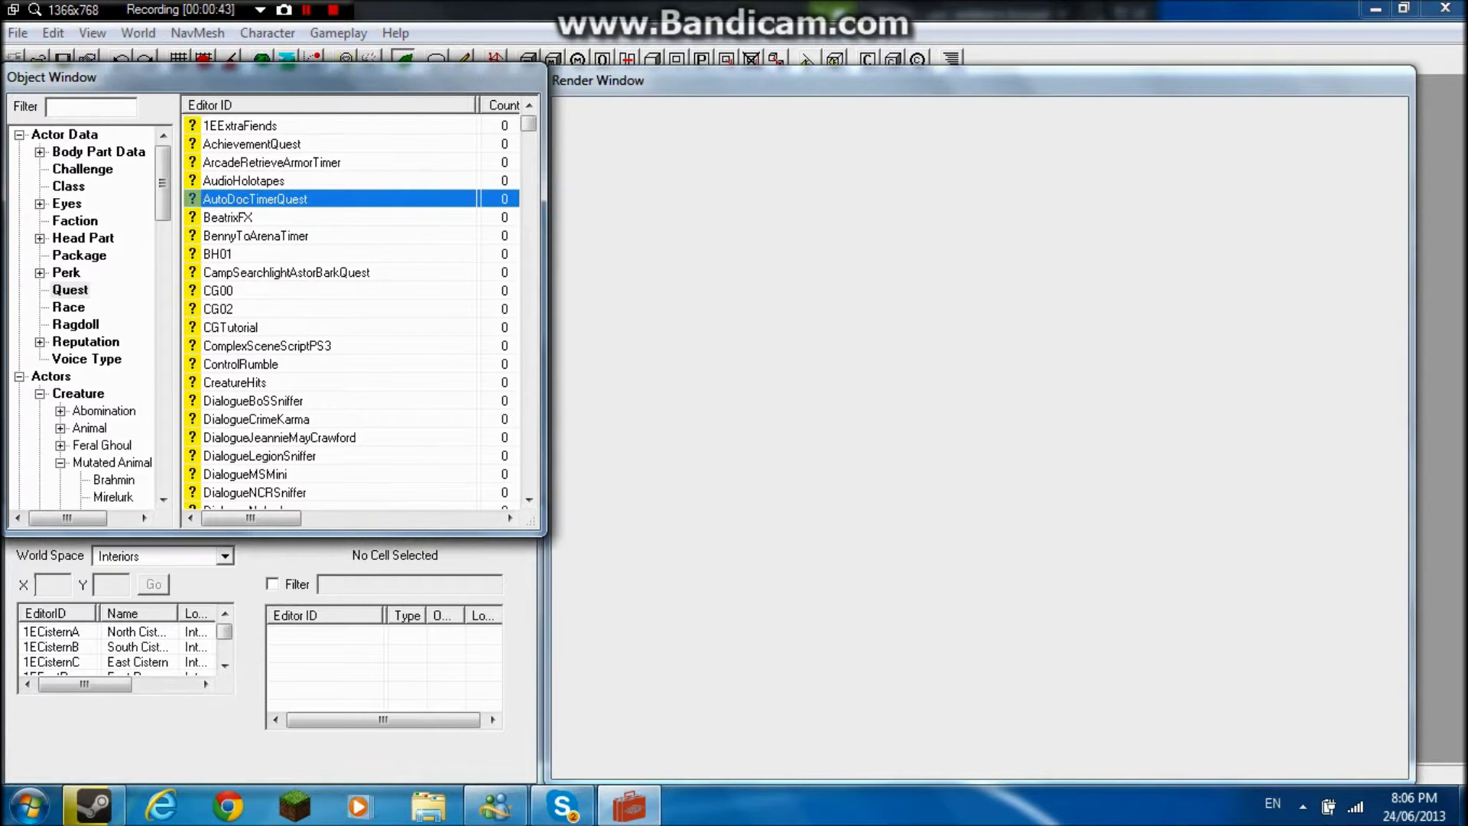
drag(163, 183, 163, 184)
click(255, 235)
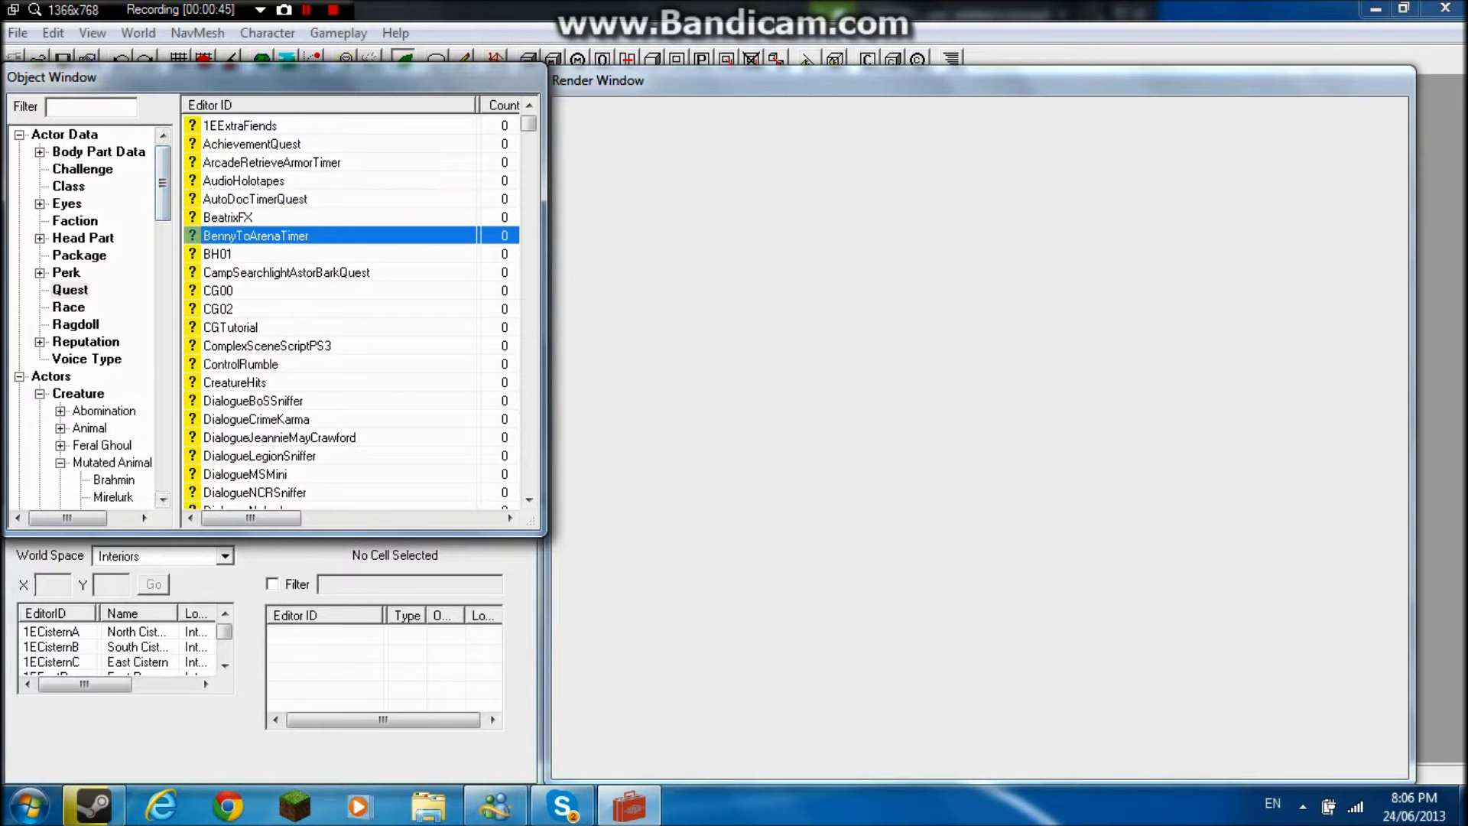
right_click(231, 181)
click(281, 186)
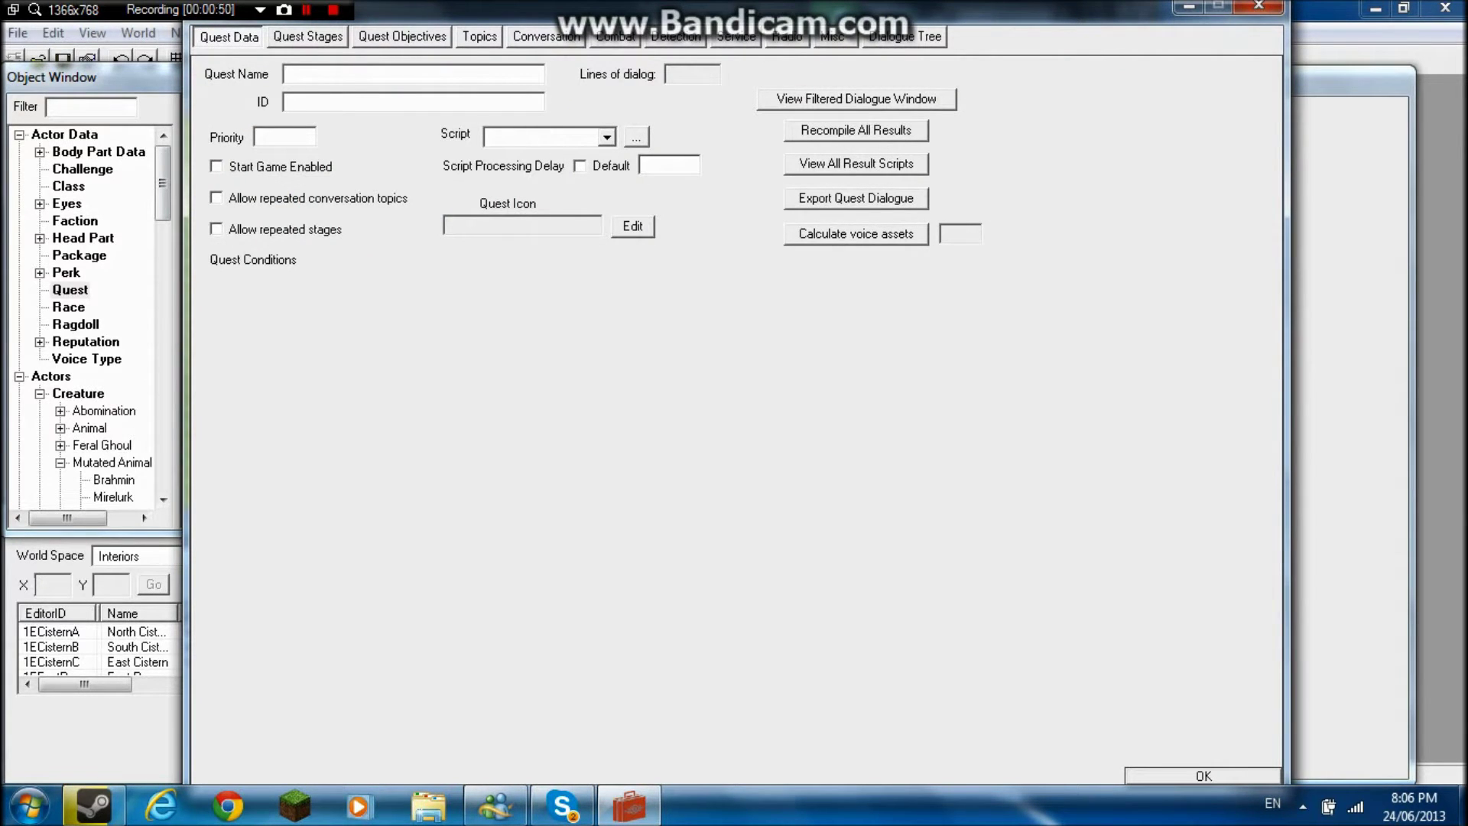
text(KEllyMAcFactQuest)
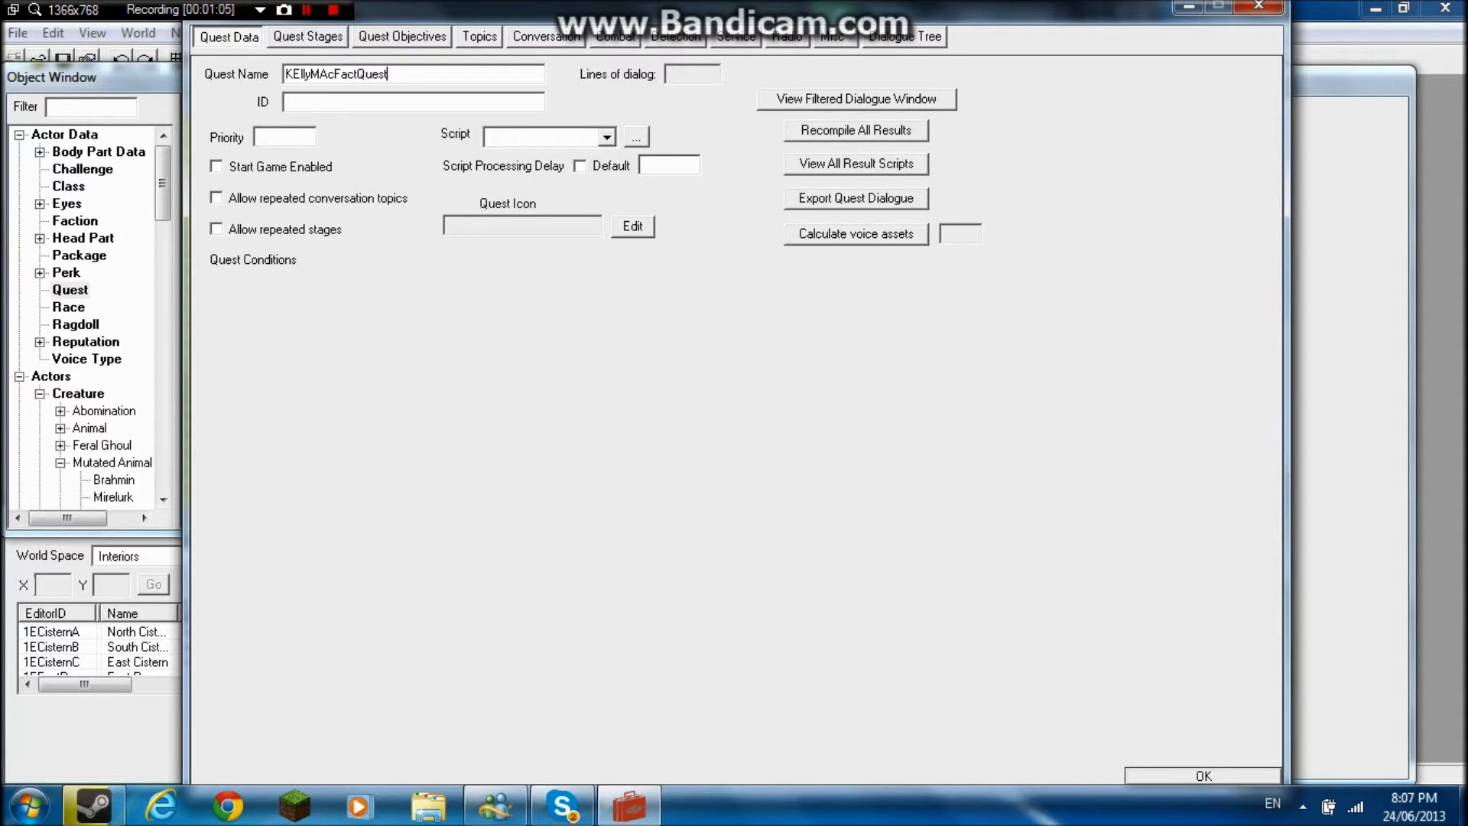
Step: Copy the quest name KEllyMAcFactQuest into the quest's ID field
key(ctrl+a)
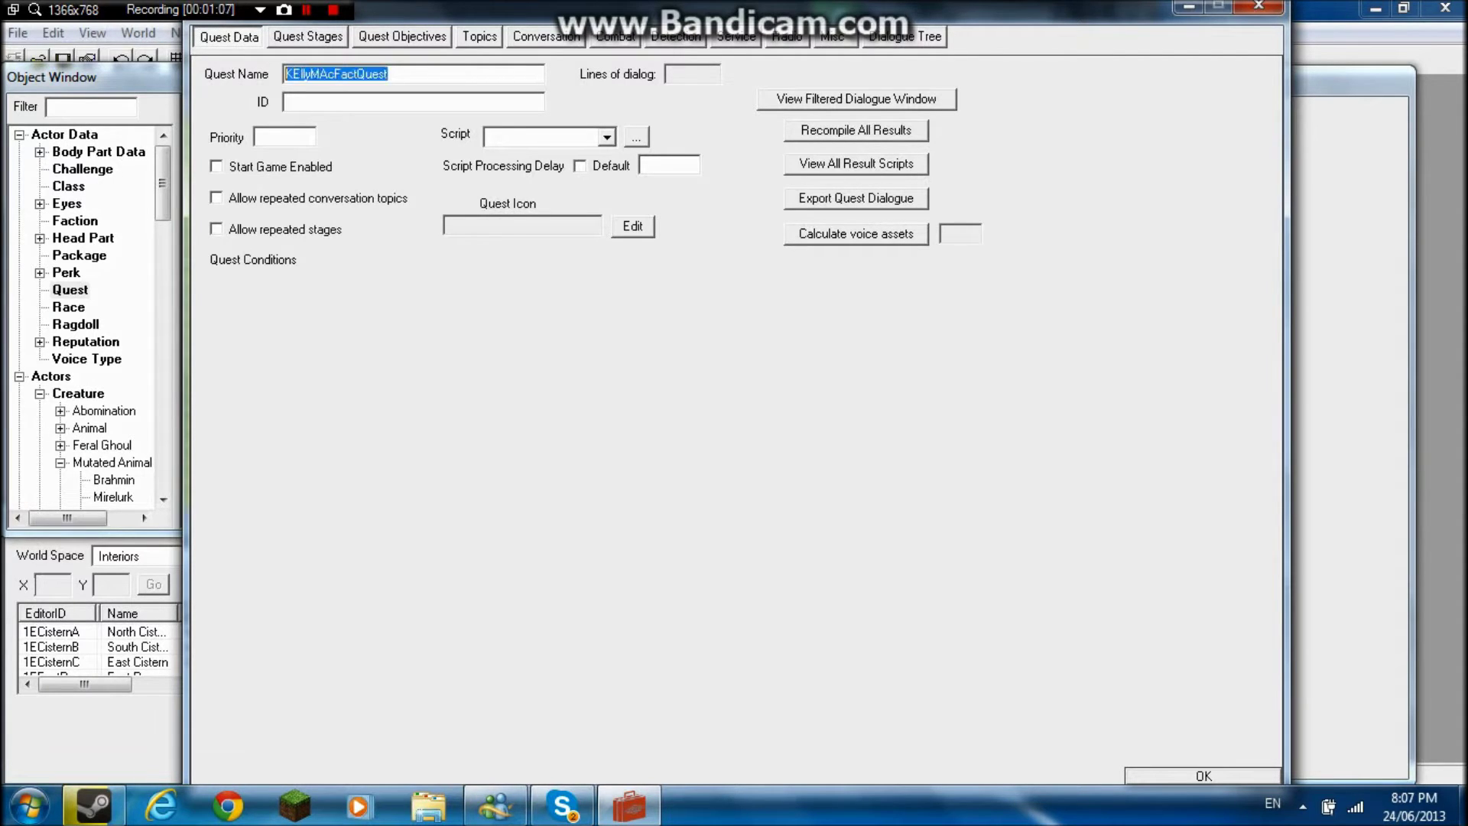
right_click(335, 79)
click(399, 150)
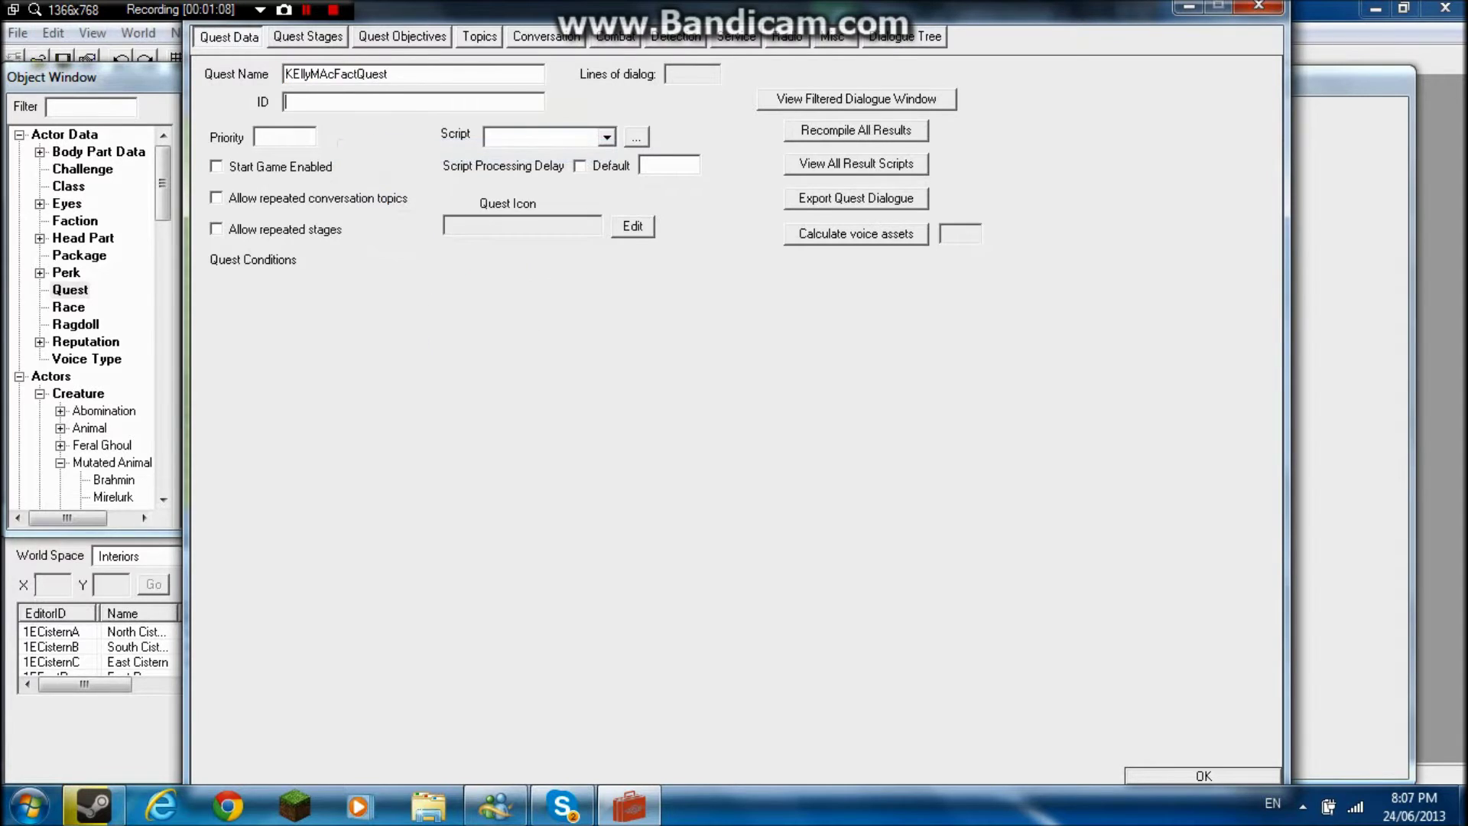
right_click(349, 108)
click(400, 199)
drag(356, 101, 284, 101)
right_click(309, 104)
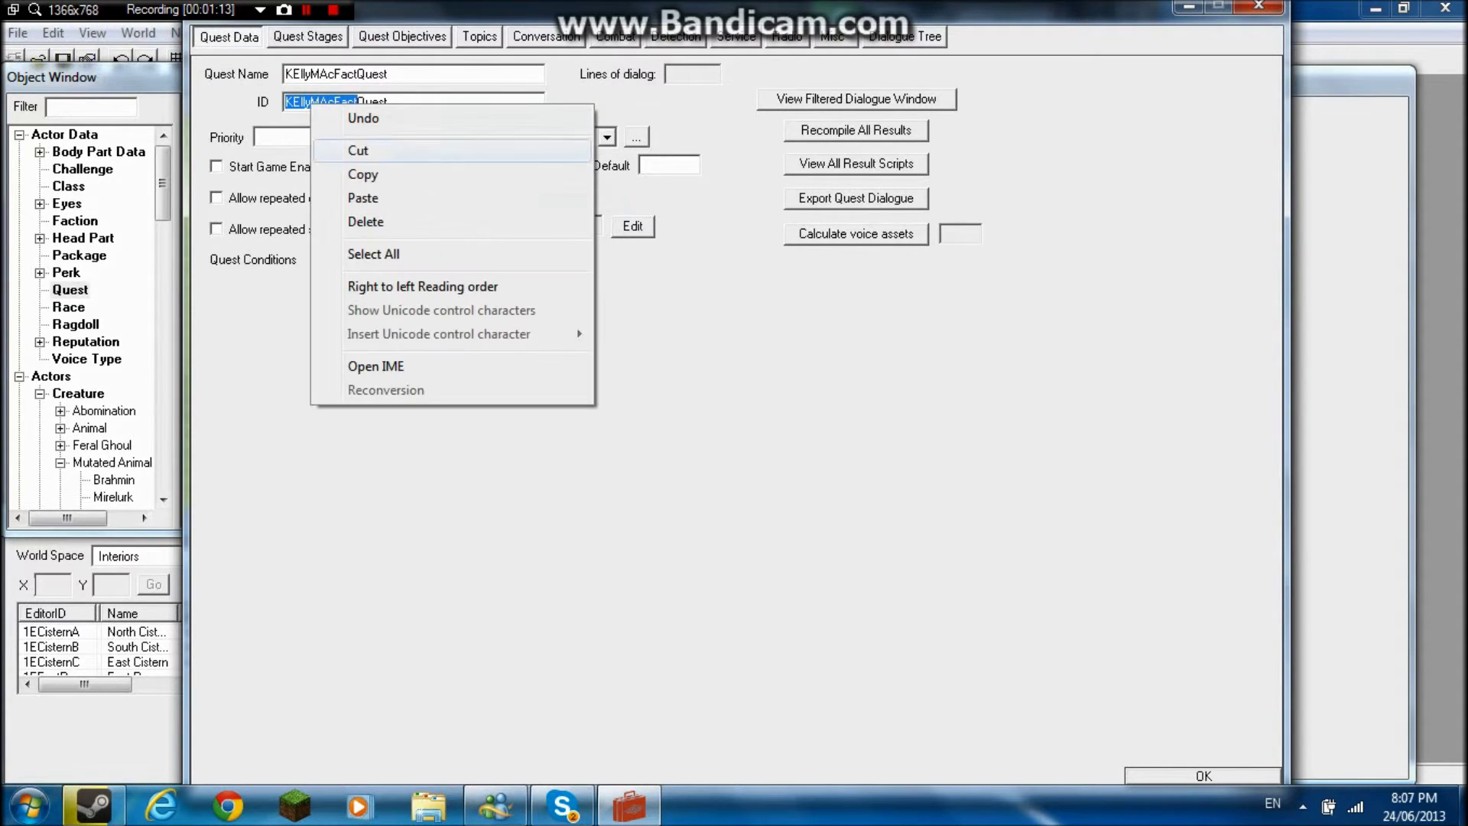
click(363, 171)
Step: Set the quest priority to 55, enable Start Game Enabled and the default script processing delay, and save the quest
click(286, 137)
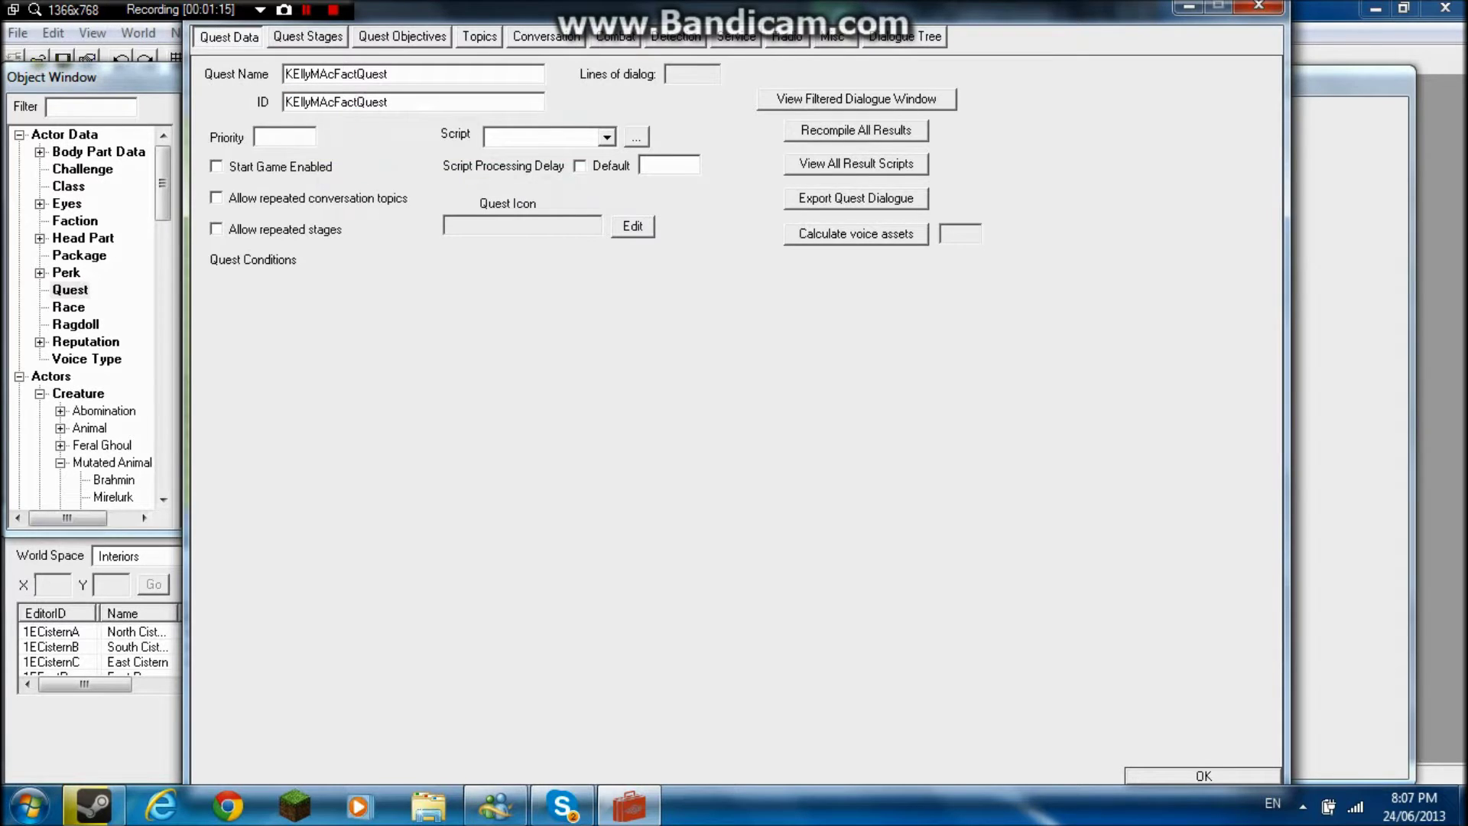
text(55)
click(217, 166)
click(580, 166)
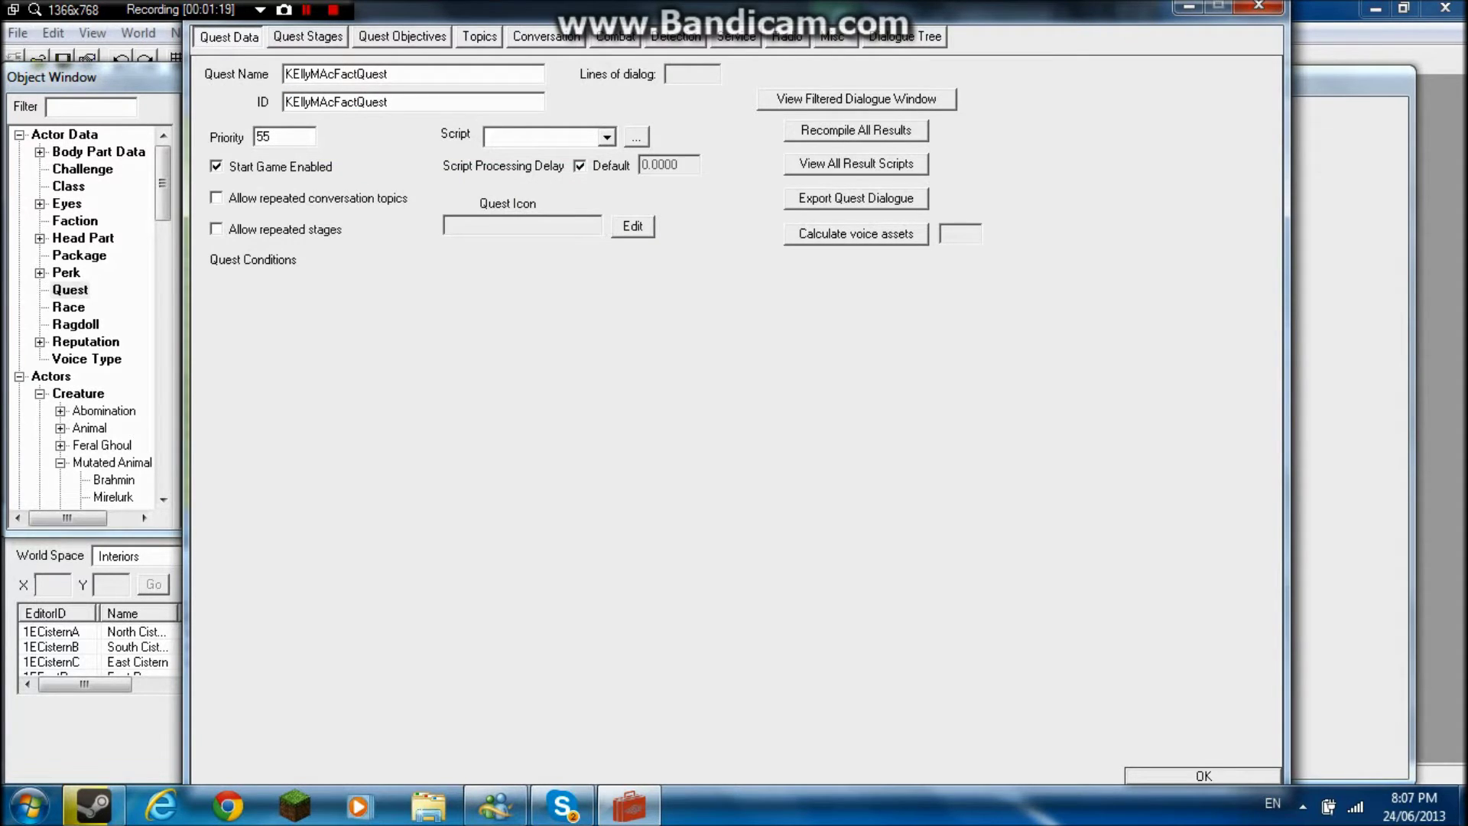
key(Return)
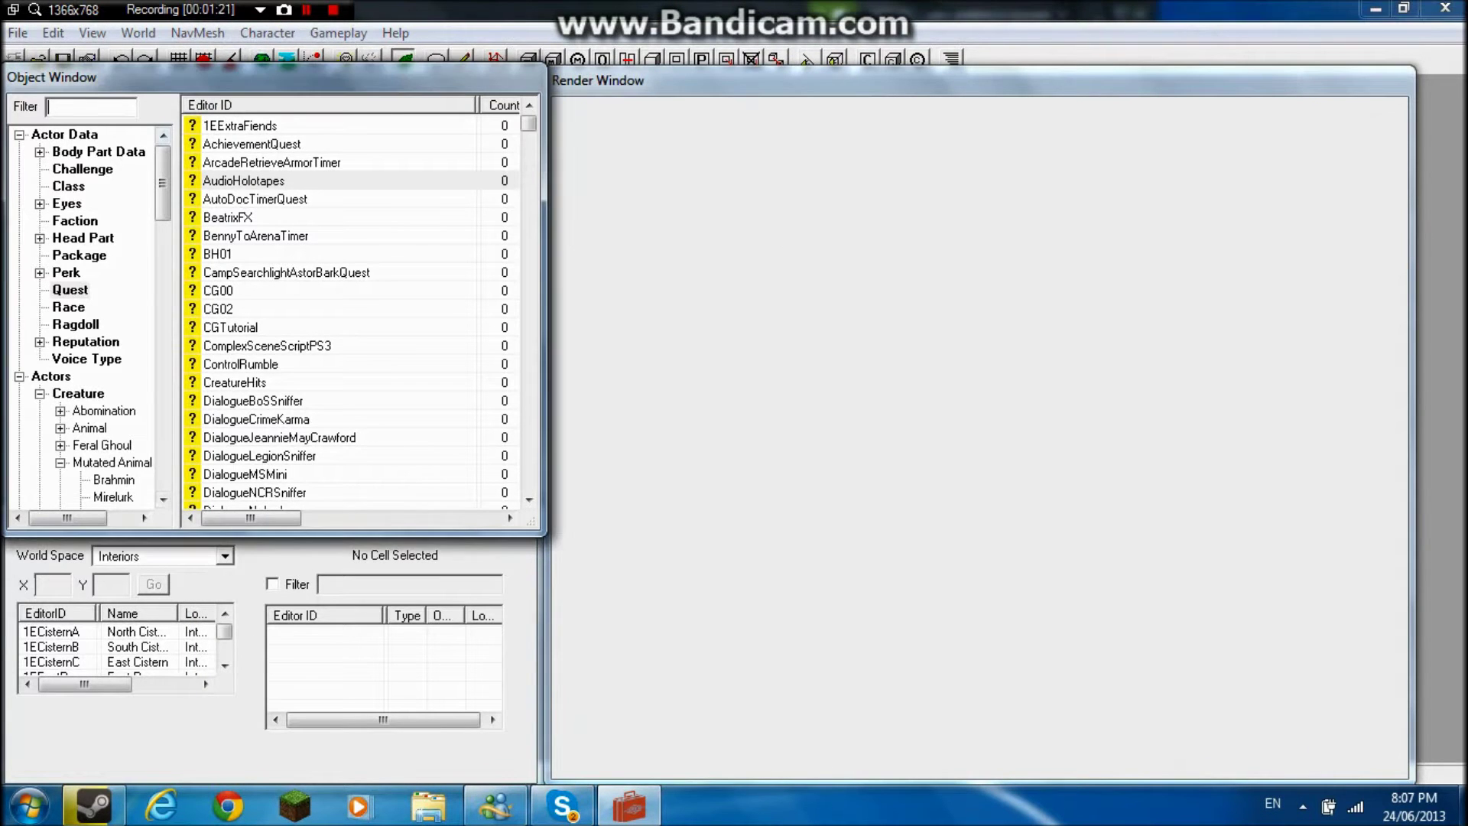
Step: Filter the quests by "kelly" and open the topics of KEllyMAcFactQuest
text(kelly)
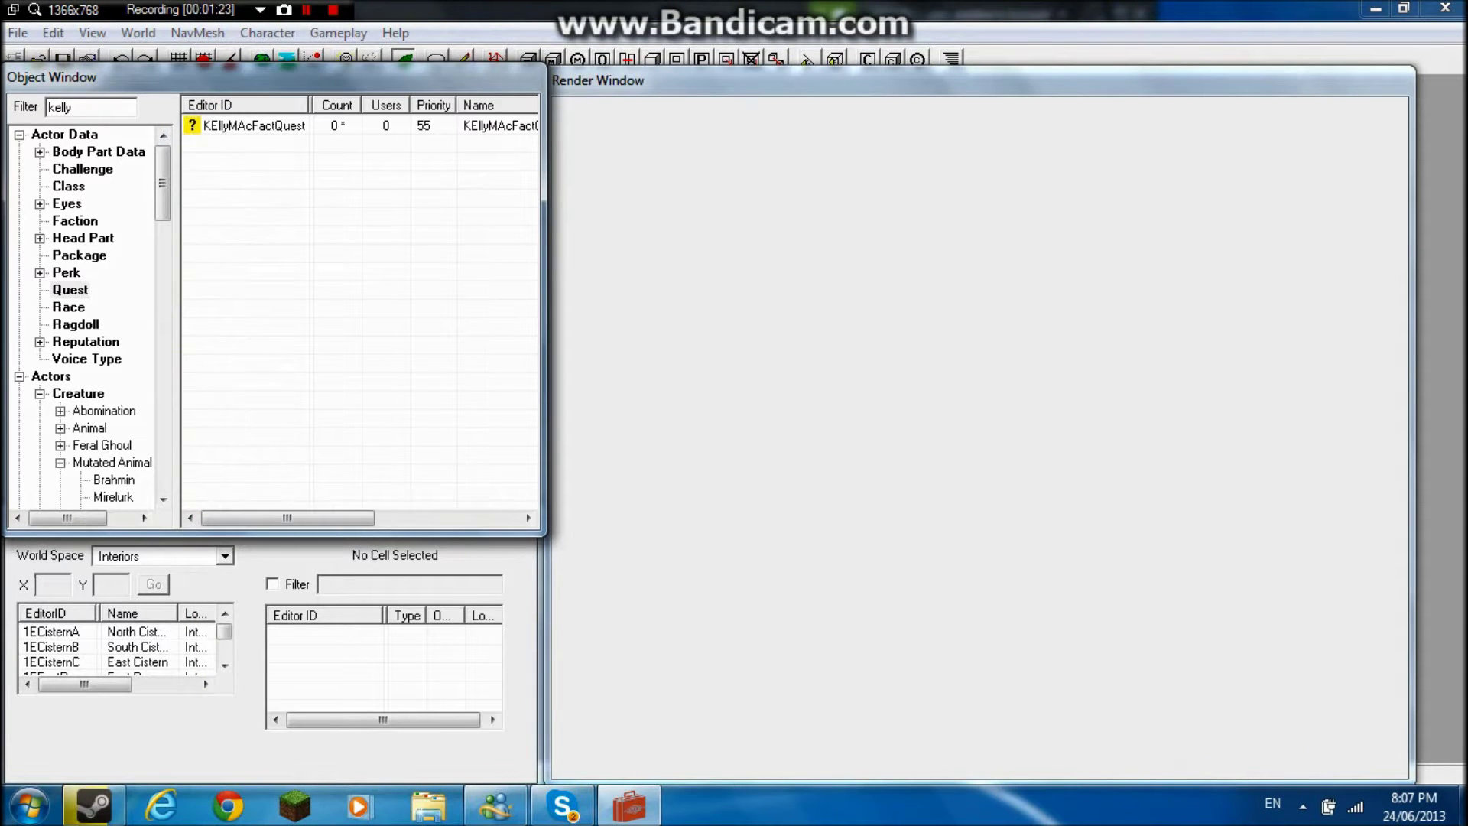
double_click(254, 126)
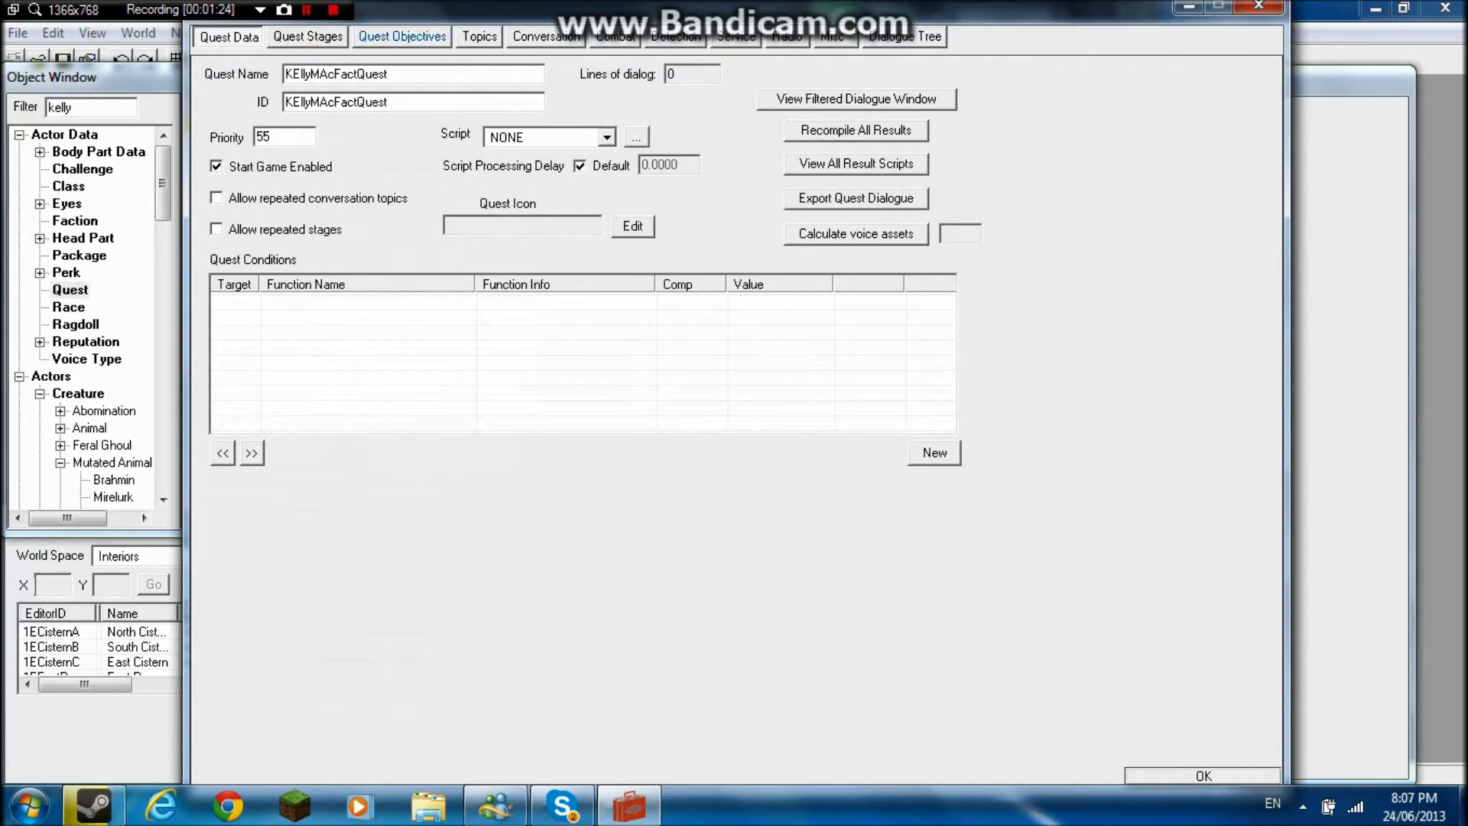
click(481, 37)
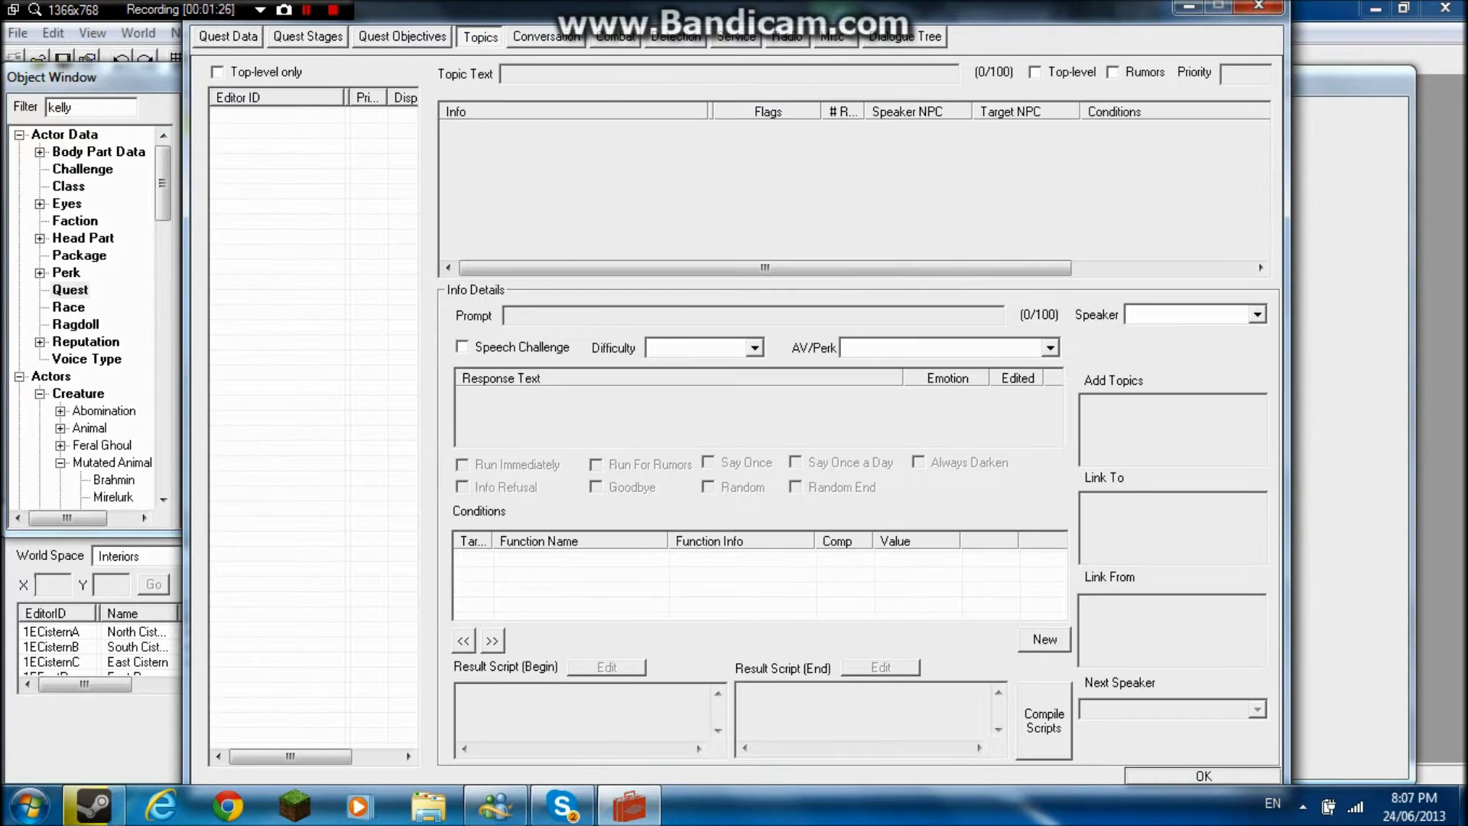
Step: Add the existing GREETING topic to the quest and save the quest
right_click(377, 217)
click(423, 231)
click(705, 373)
text(gr)
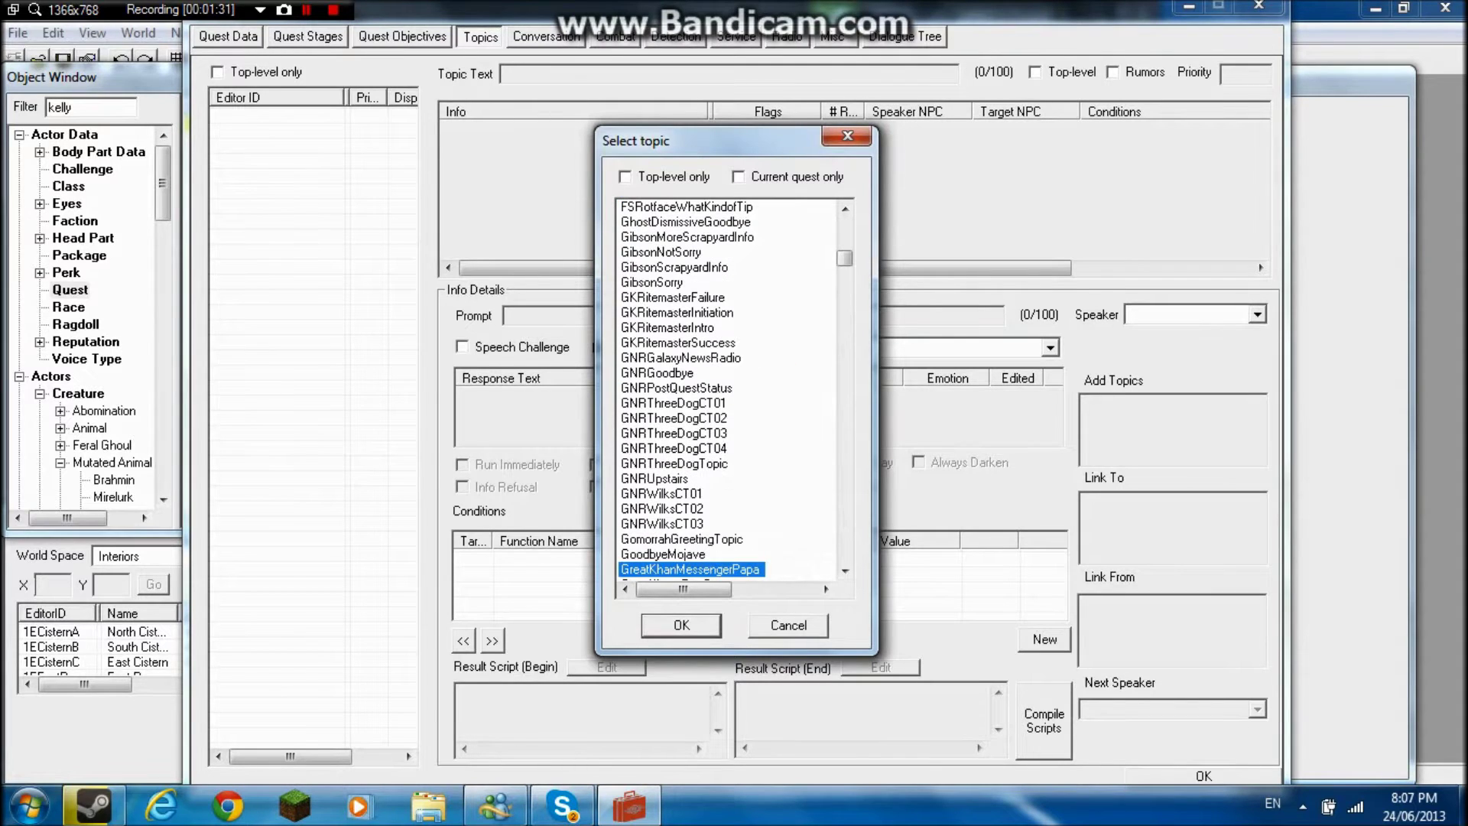
click(674, 433)
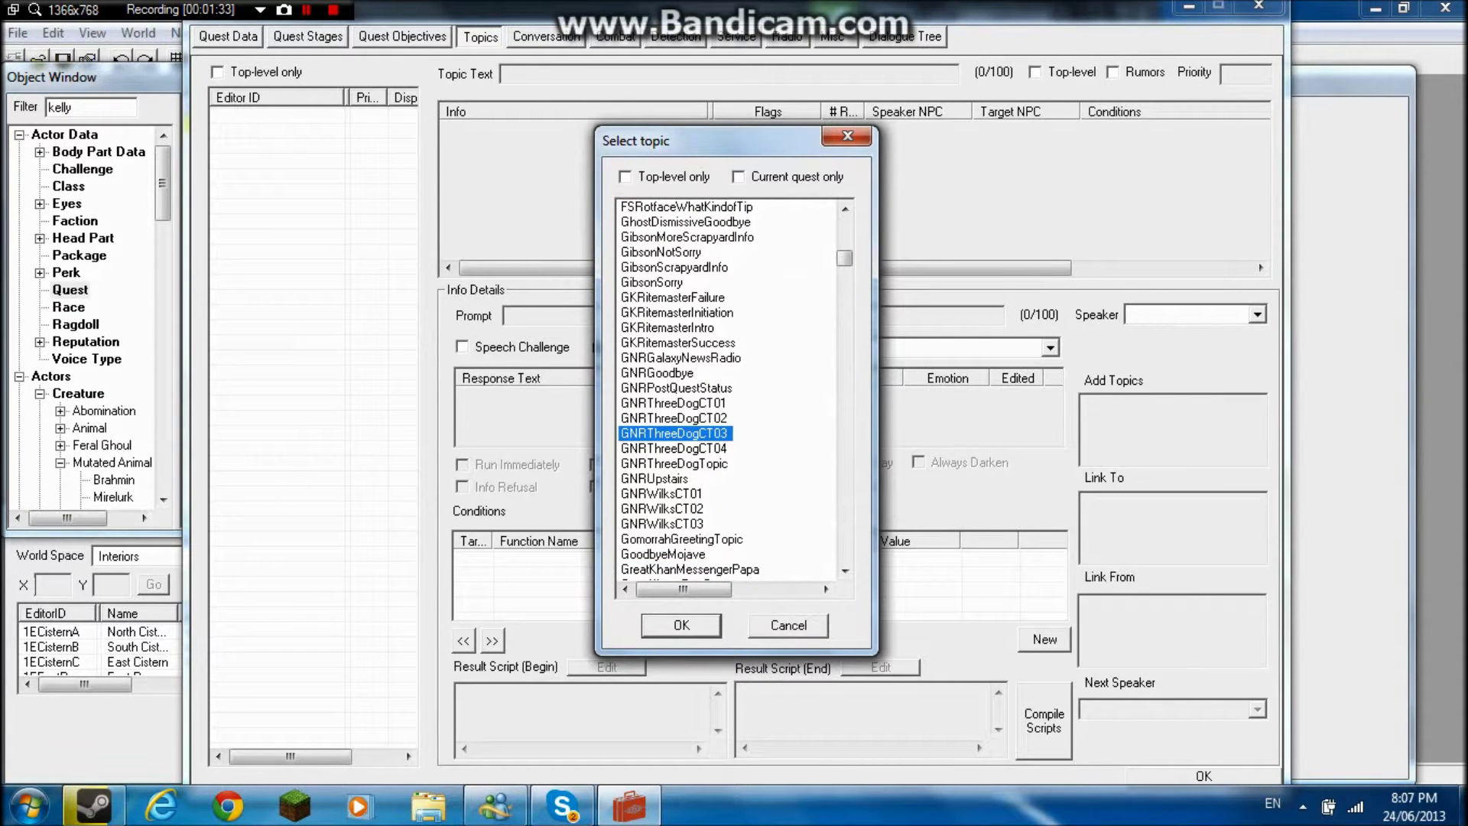
text(gree)
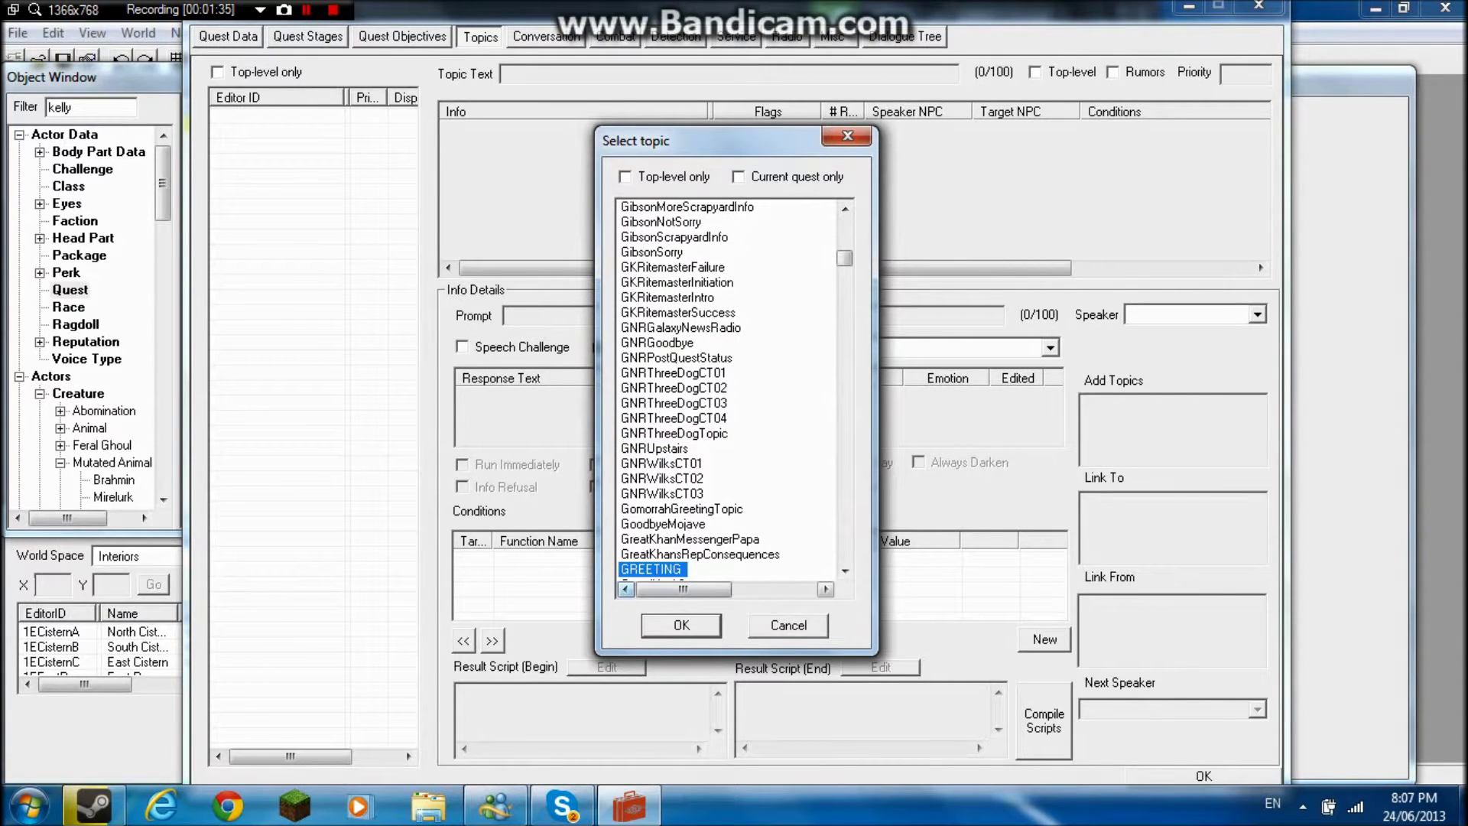
key(Return)
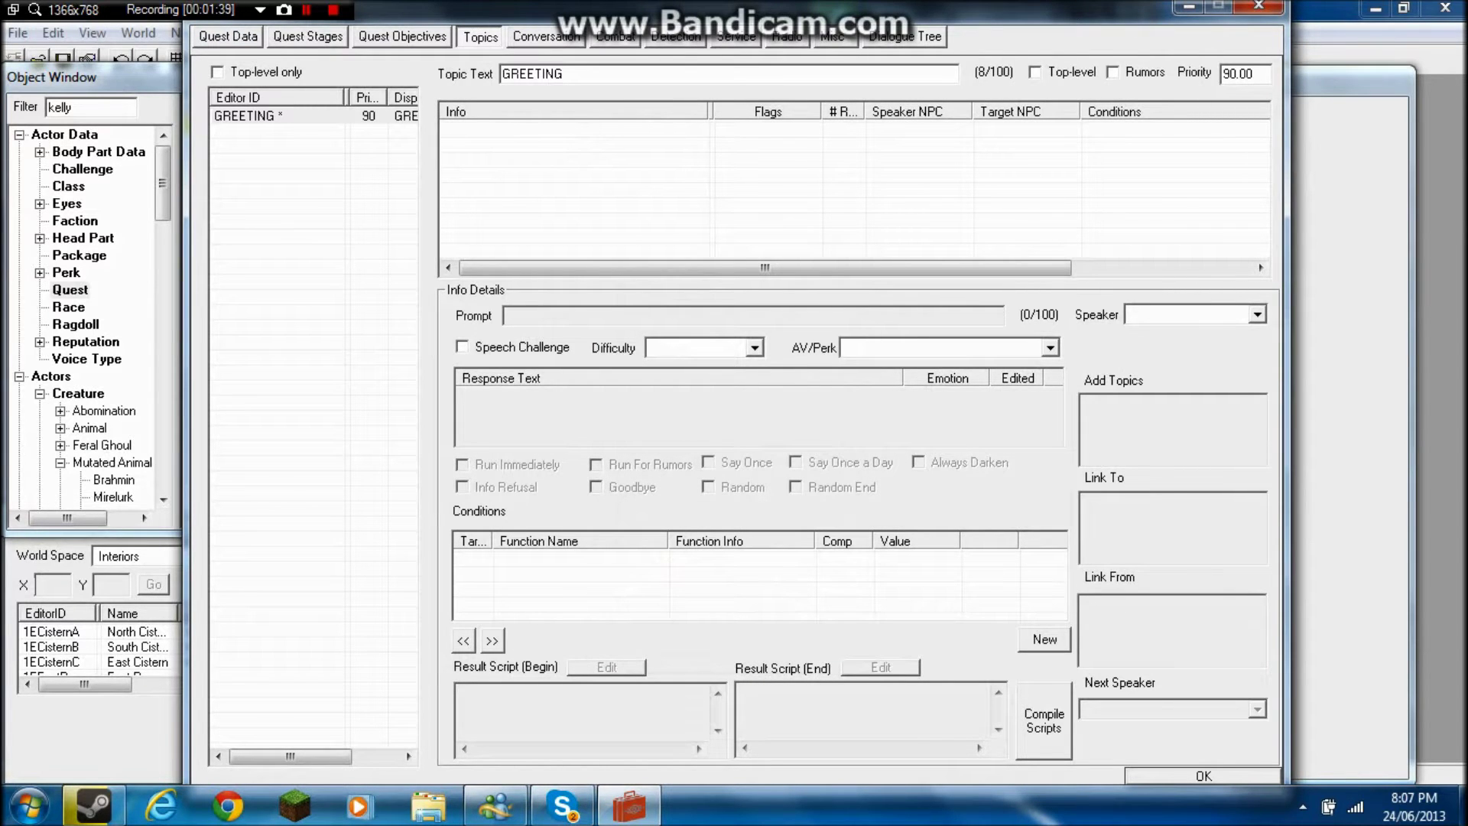
click(1204, 776)
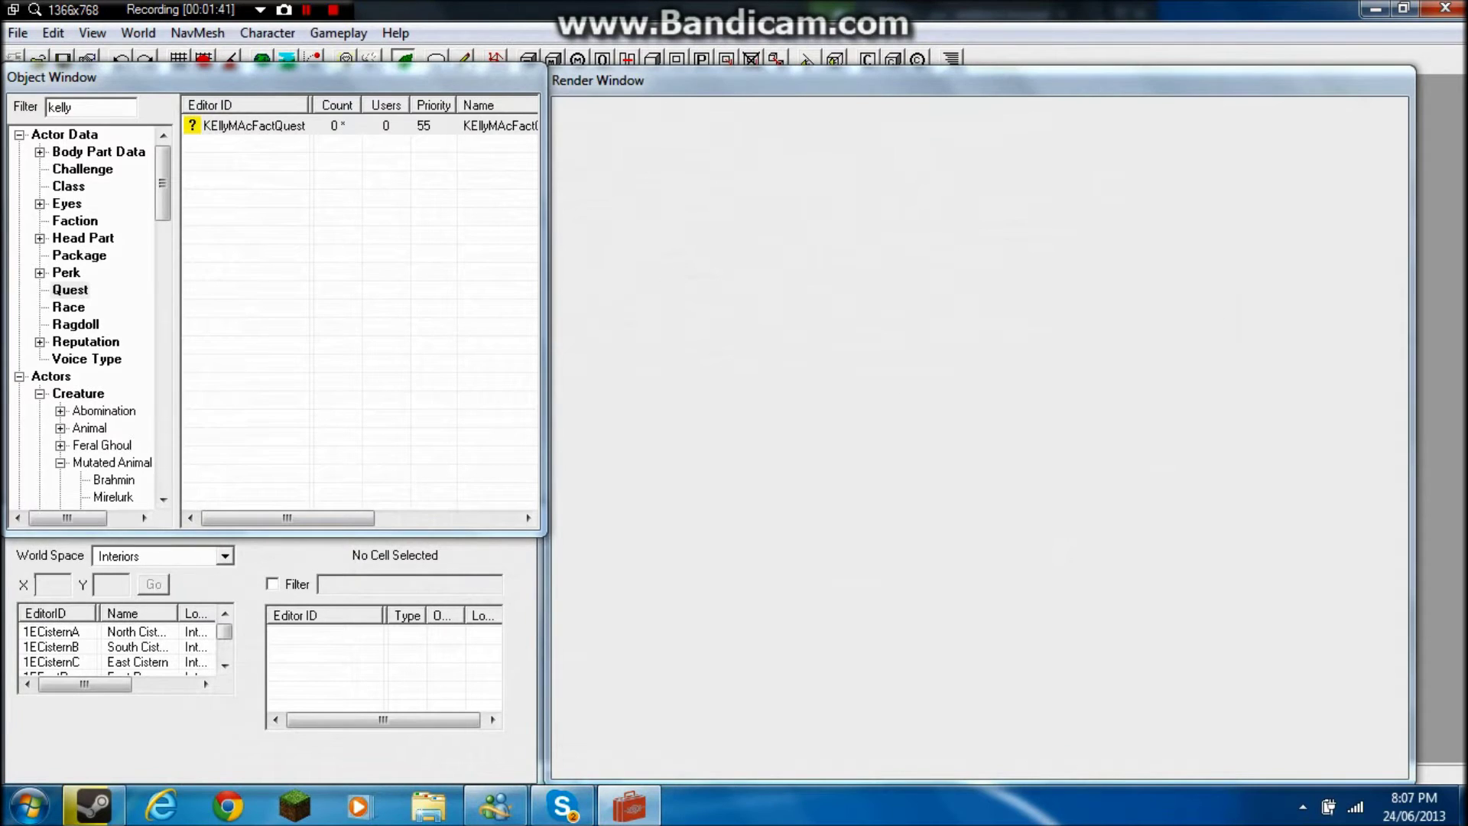
click(951, 59)
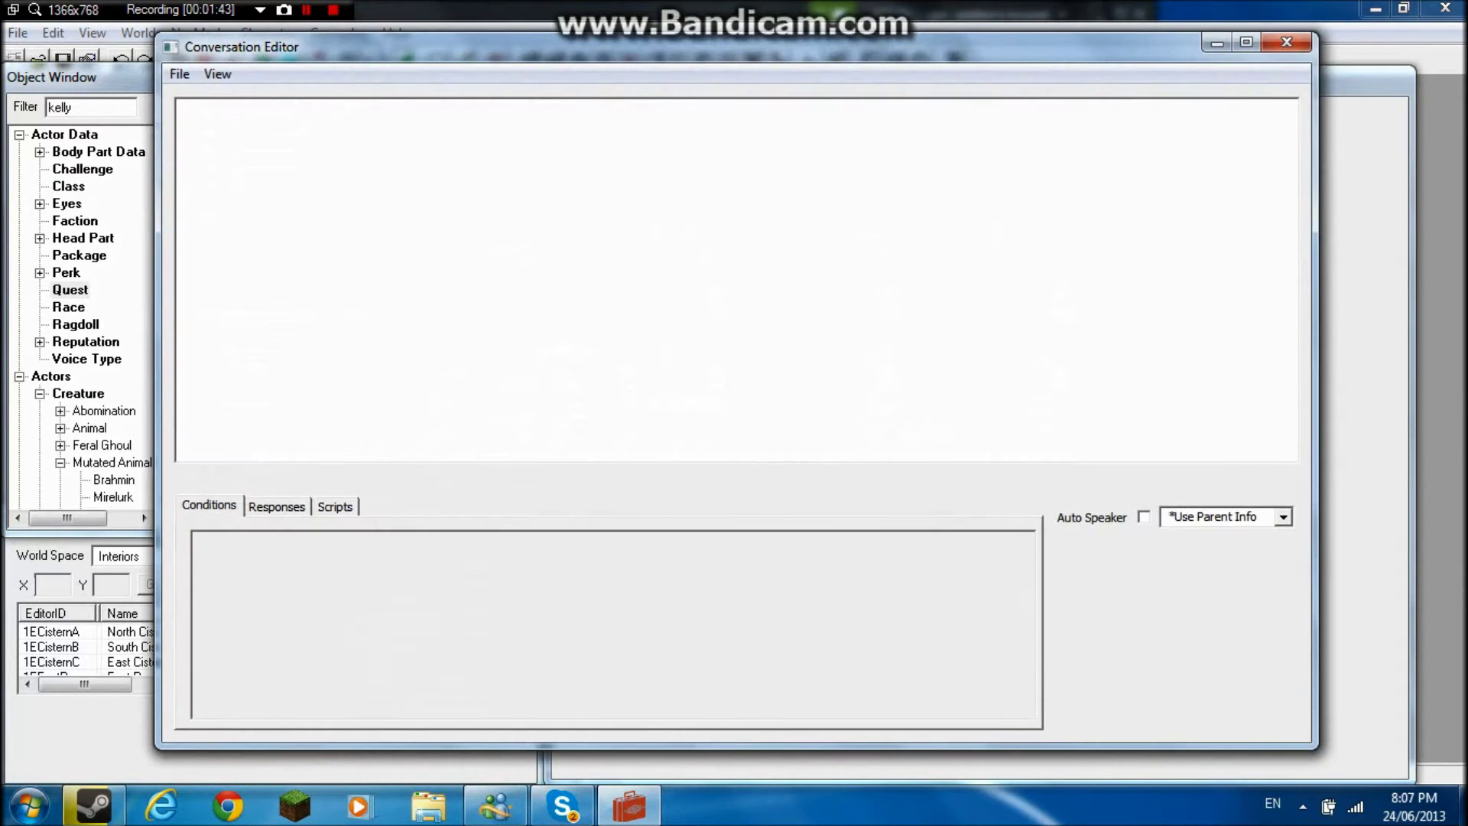
click(1287, 43)
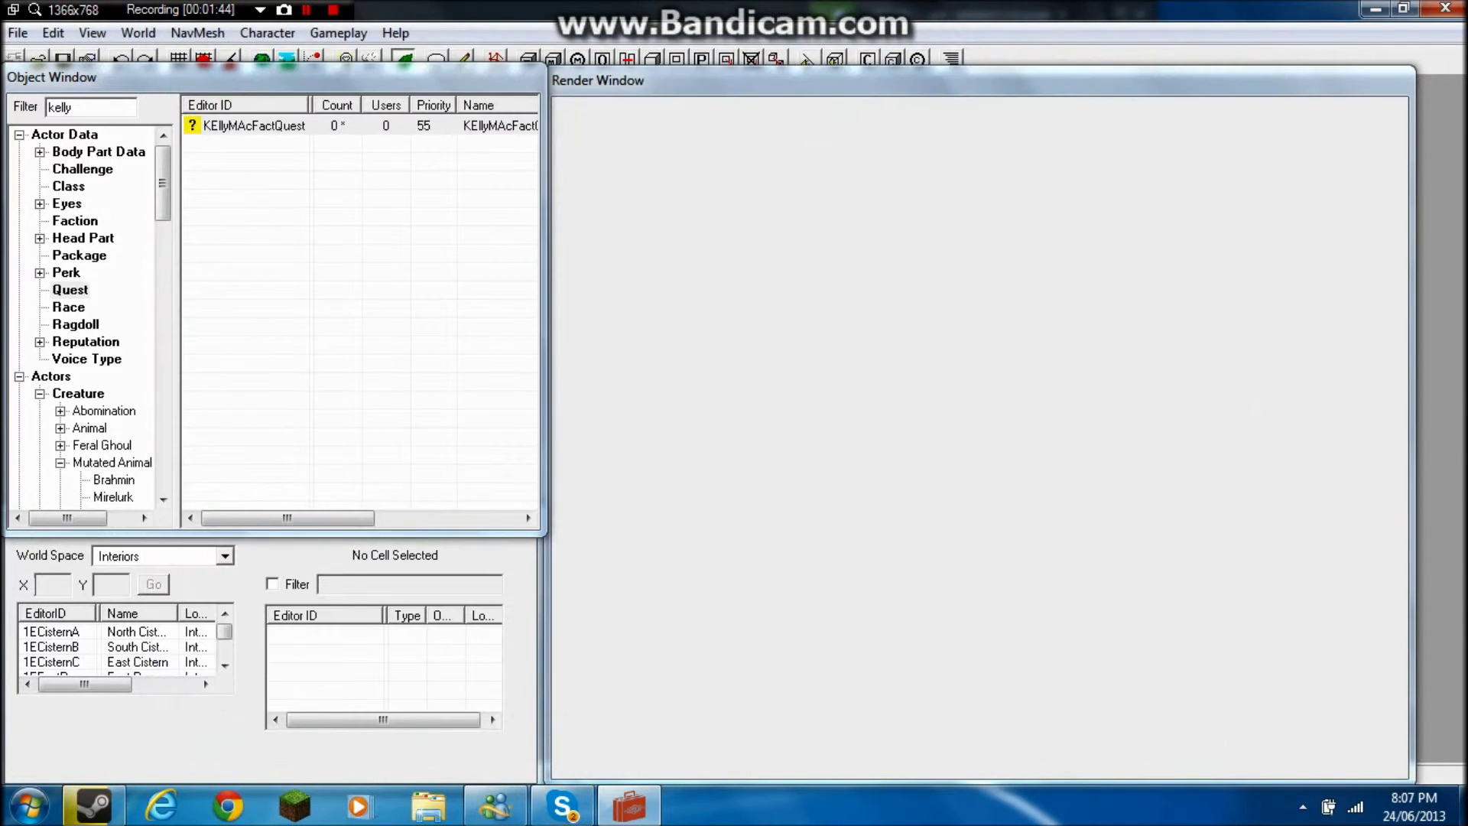
Step: Collapse the Creature category under Actors and browse the NPC race categories
mouse_move(163, 183)
mouse_down()
mouse_move(162, 231)
mouse_move(163, 210)
mouse_up()
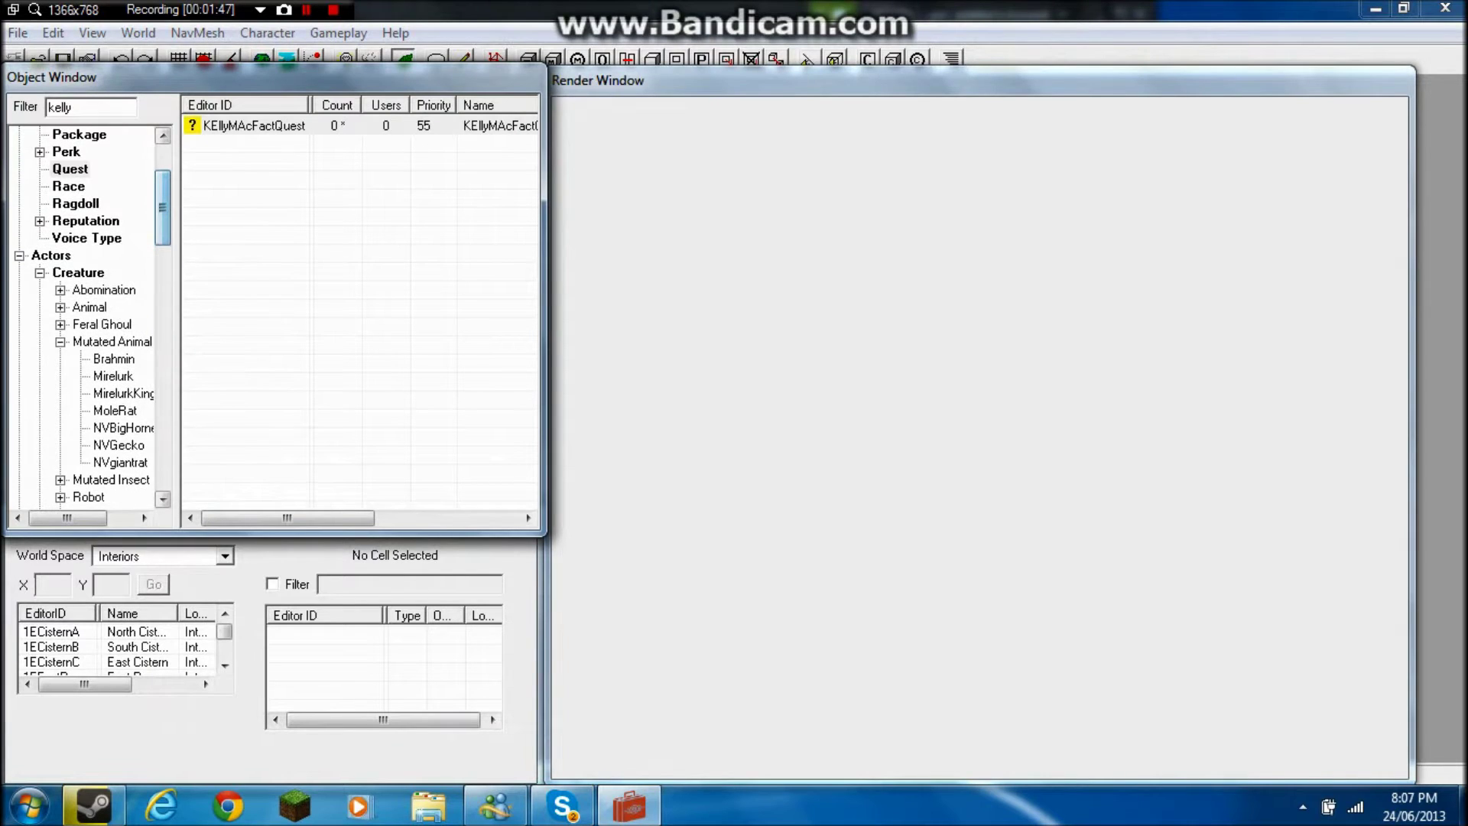
click(19, 255)
scroll(81, 317, up, 2)
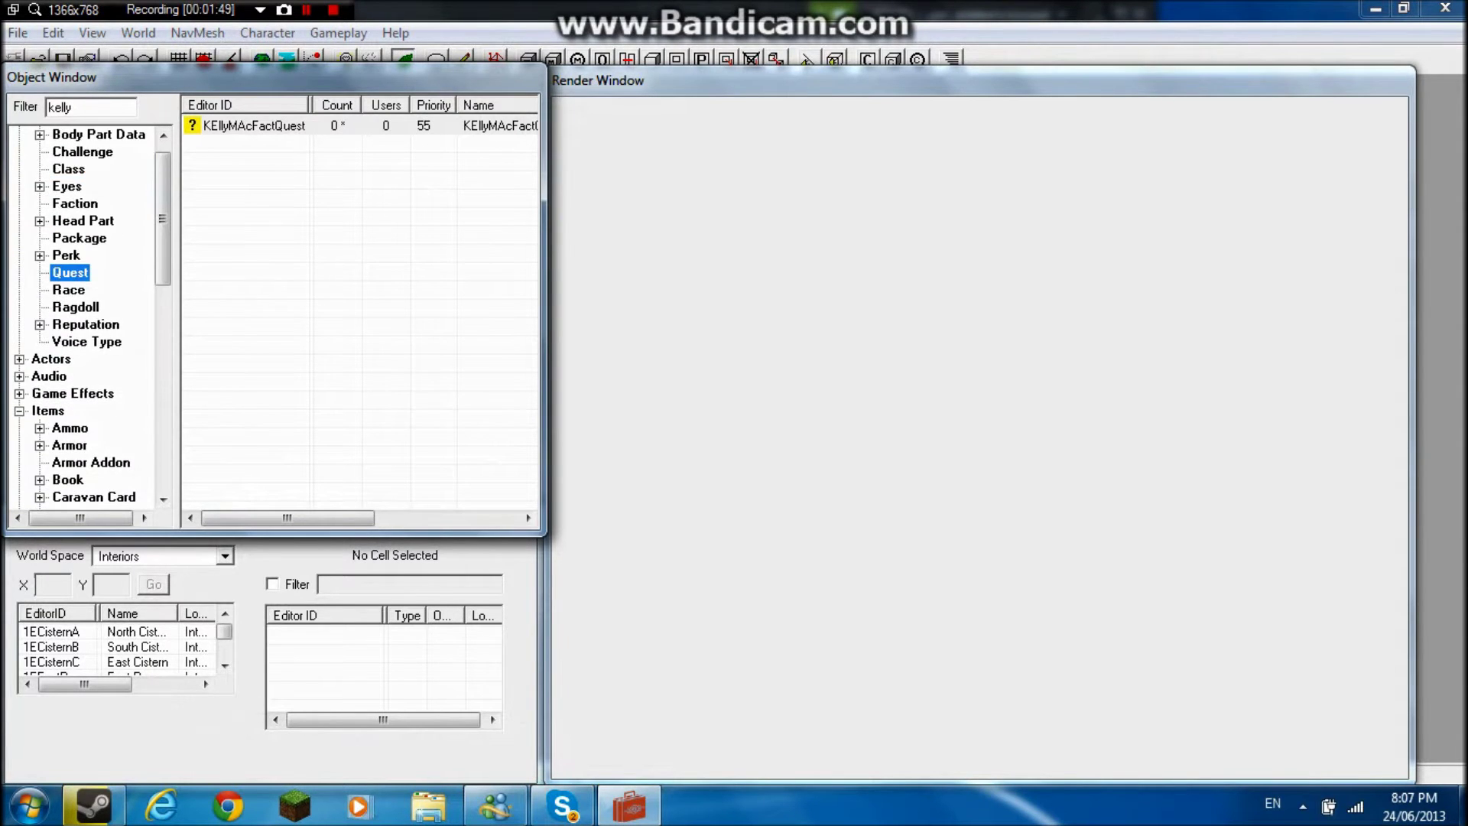
click(20, 360)
scroll(84, 305, down, 1)
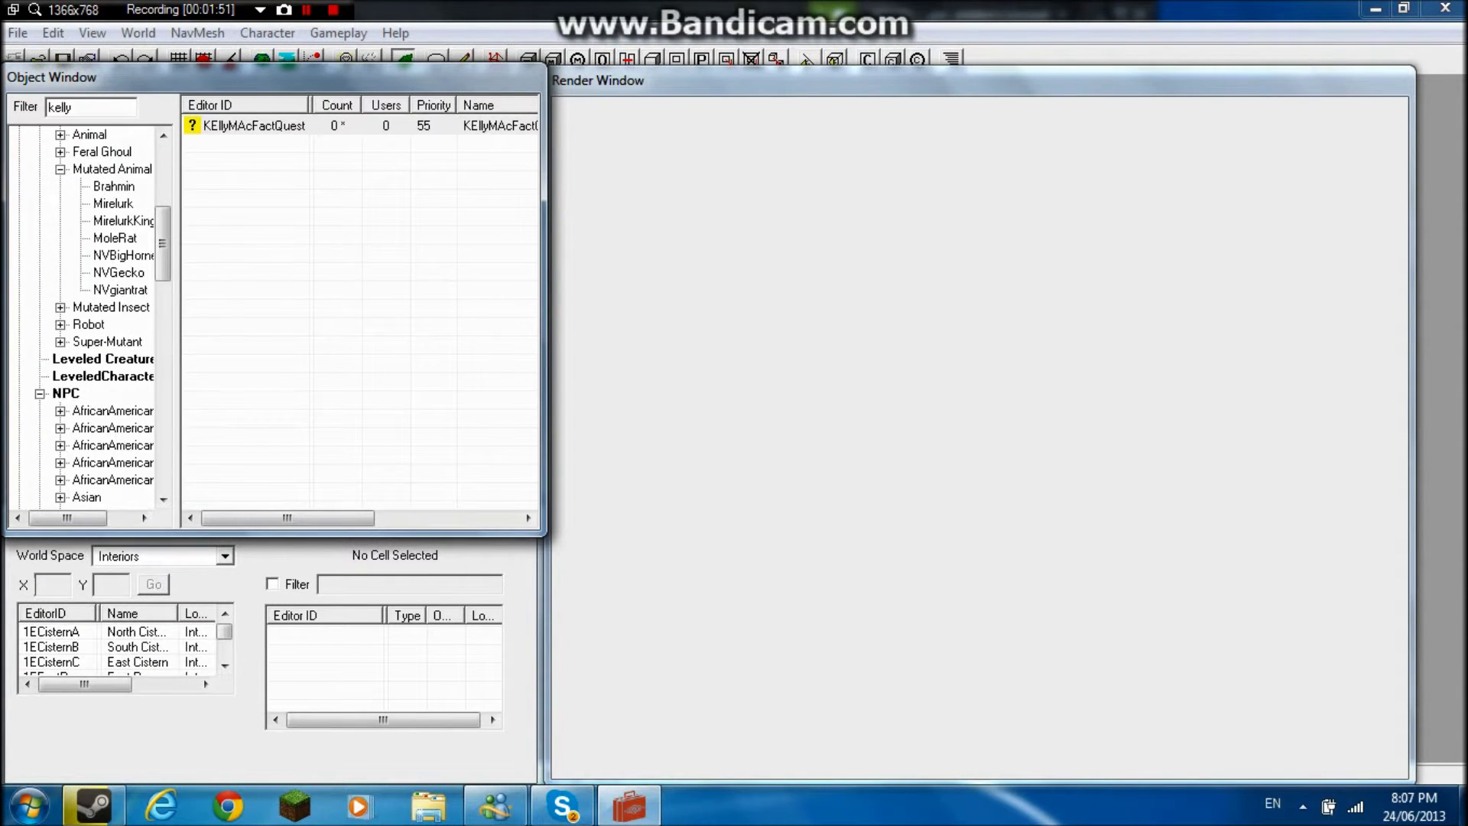
scroll(84, 306, up, 2)
click(40, 204)
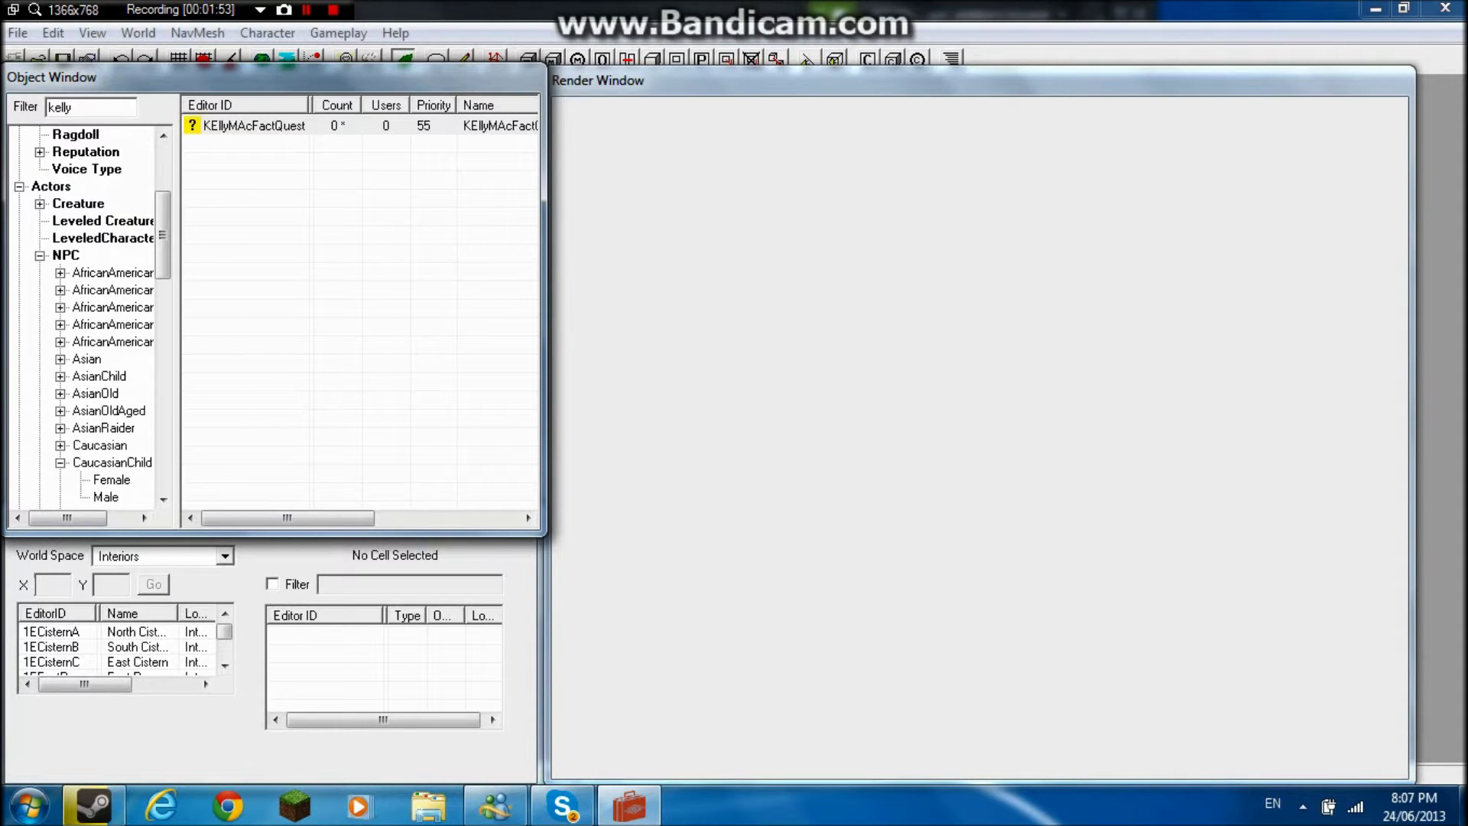
scroll(84, 314, down, 2)
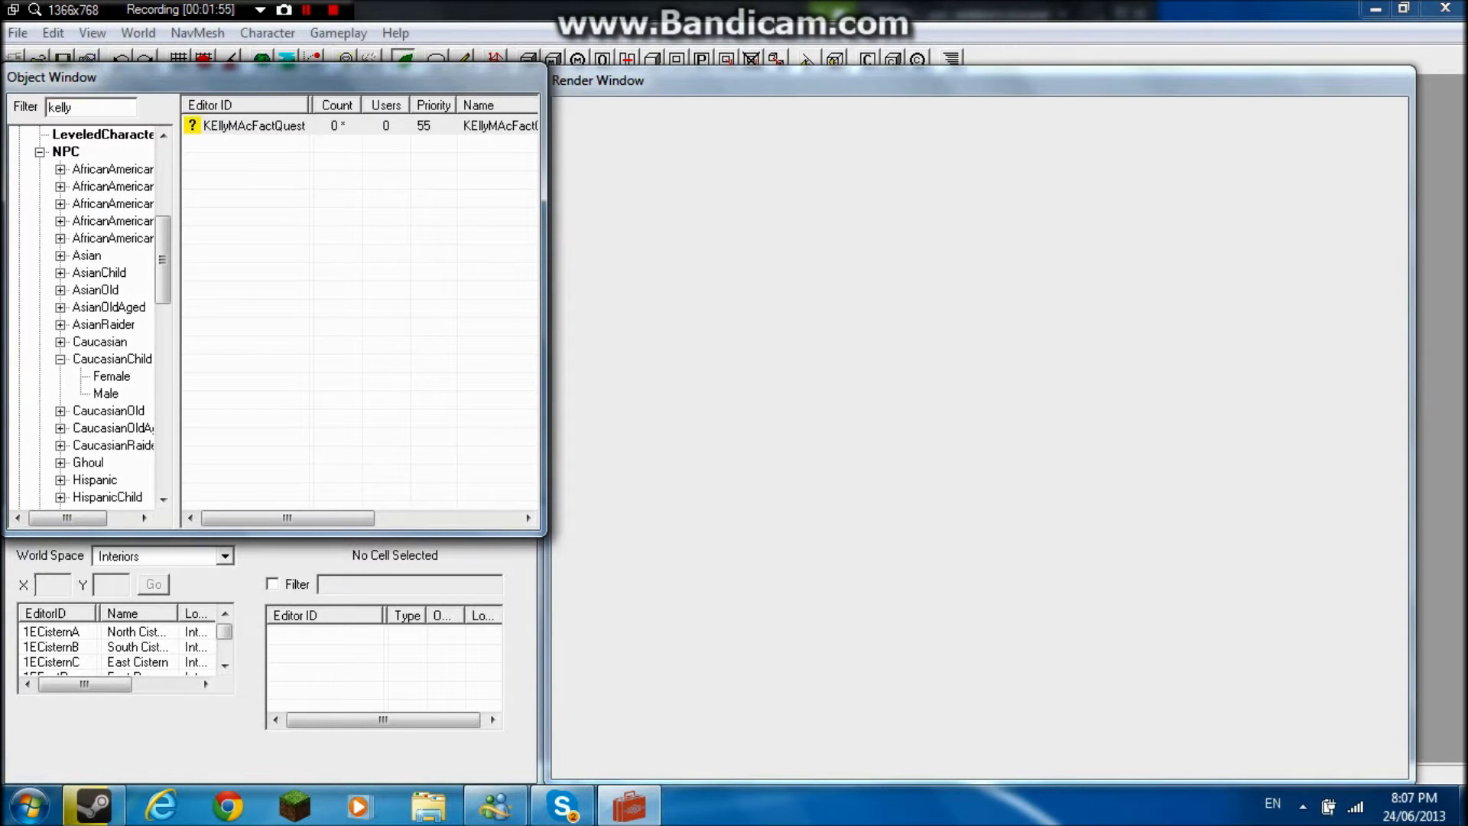
scroll(84, 313, down, 2)
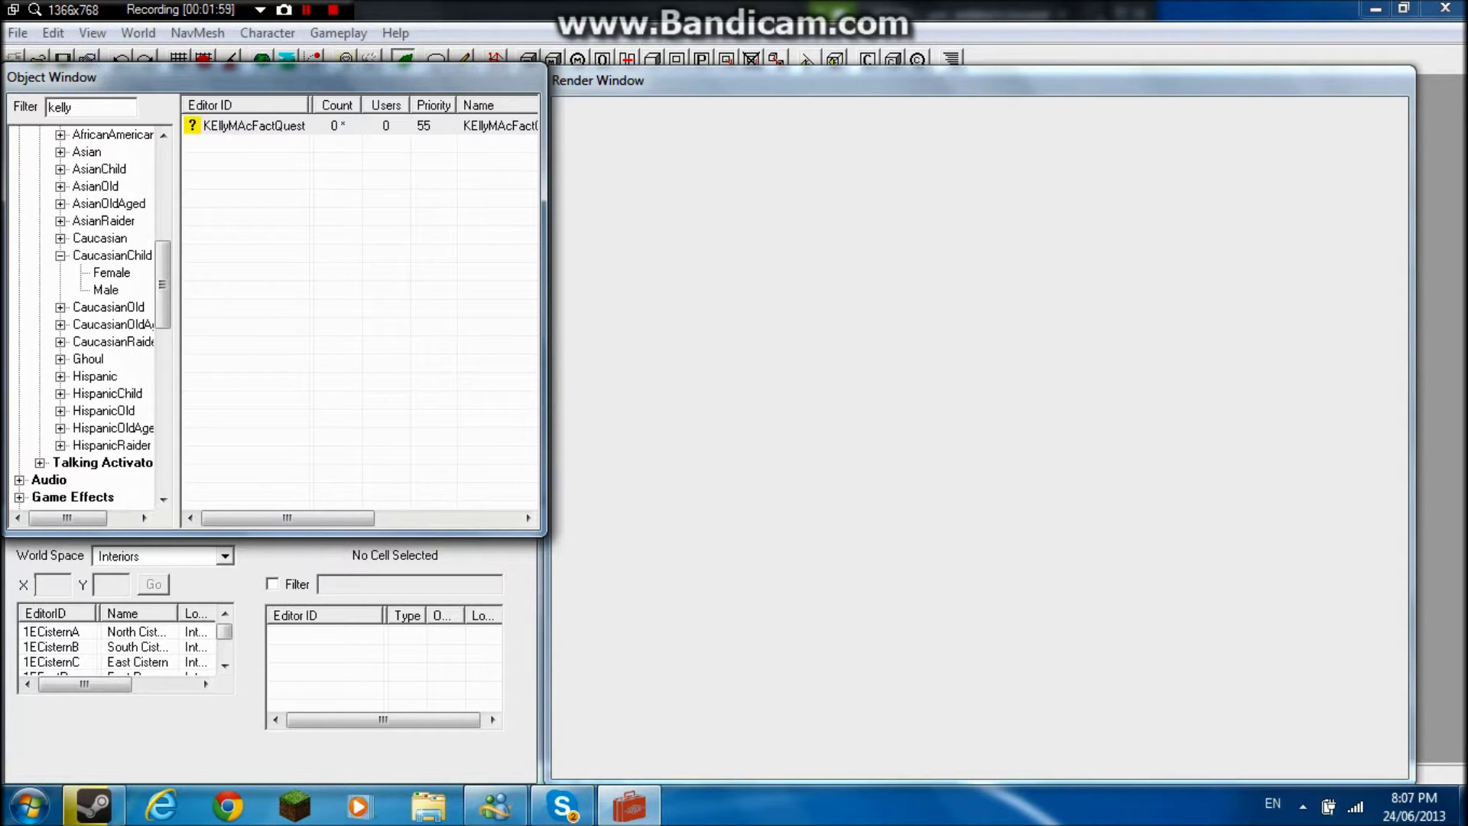
Step: Show the male HispanicOld NPCs and clear the object filter
click(61, 412)
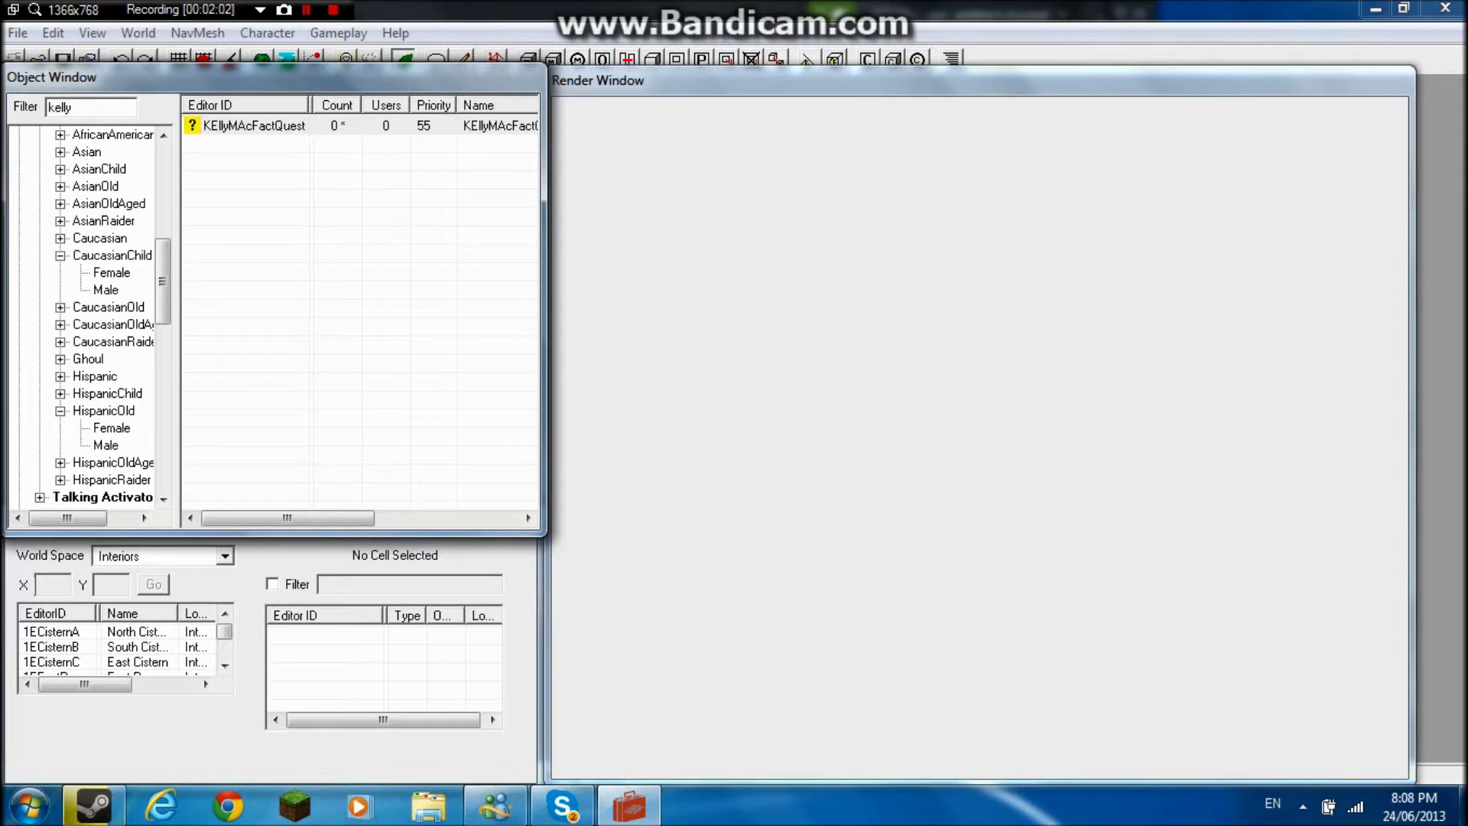
click(106, 445)
click(86, 107)
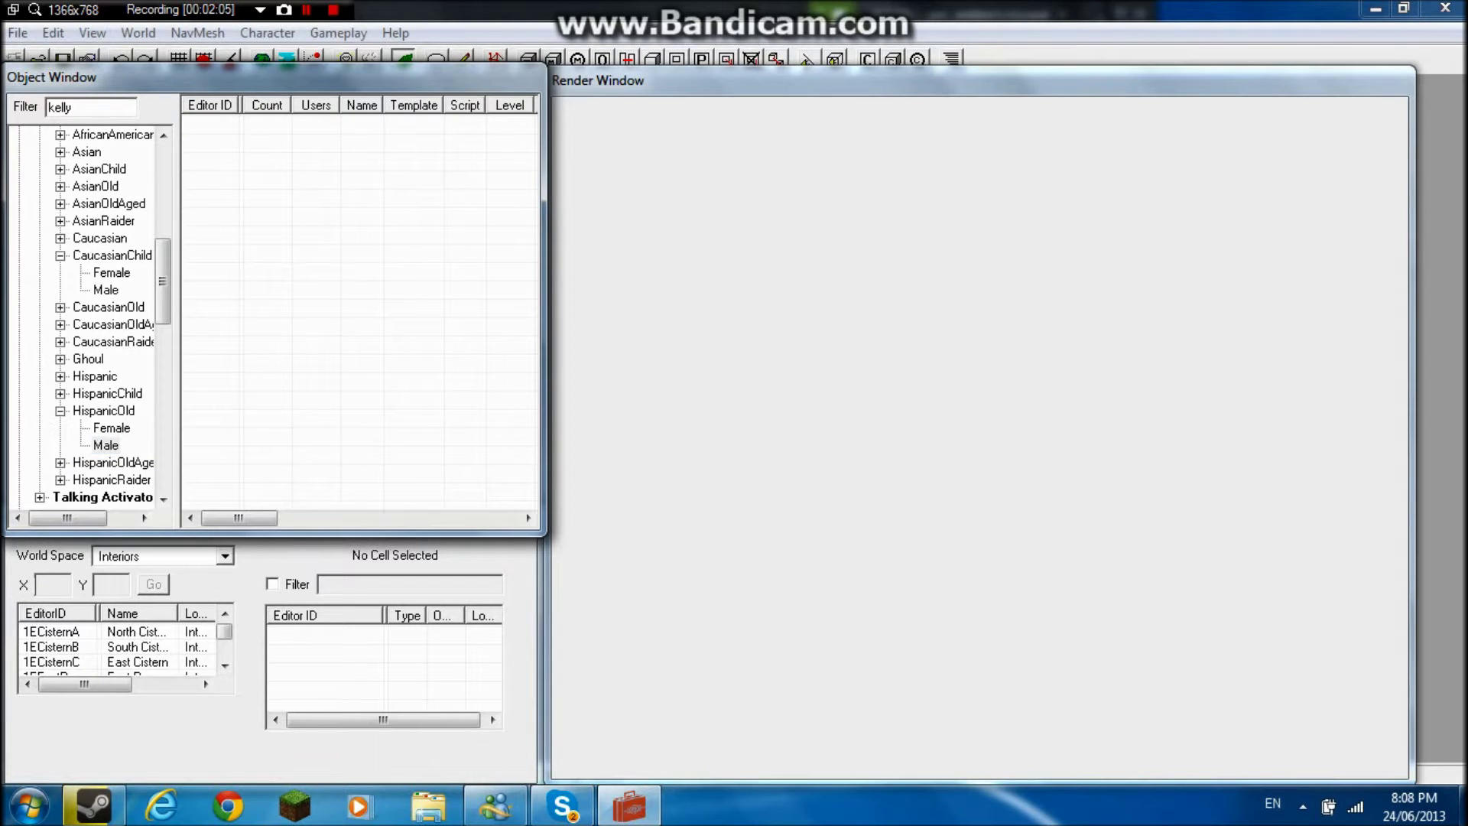
double_click(69, 107)
key(BackSpace)
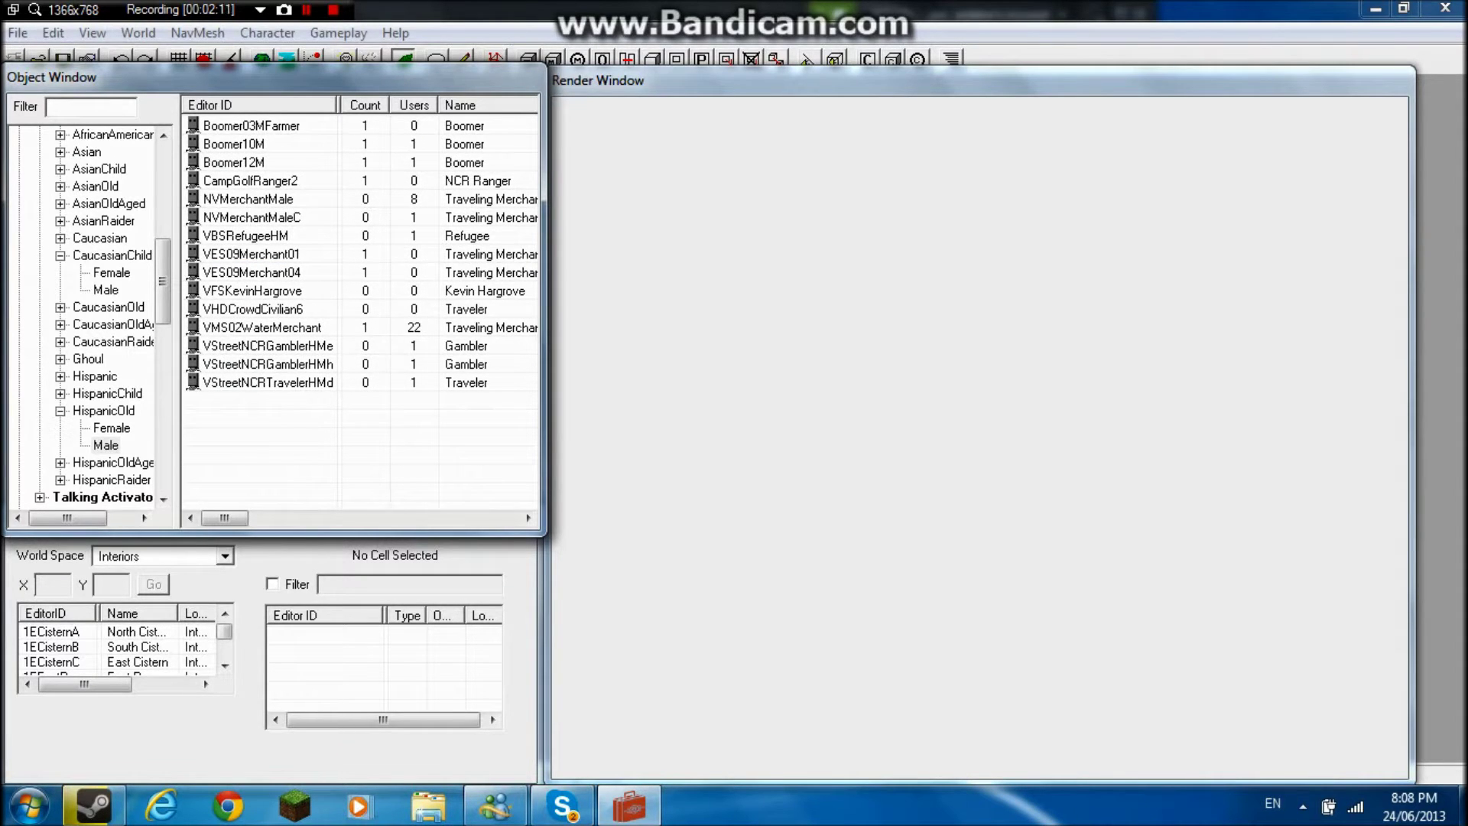
Step: Filter the whole NPC category by "caravan" and select AttackedCaravanPowderGangerGun3
click(106, 290)
click(91, 107)
text(x)
key(BackSpace)
text(ca)
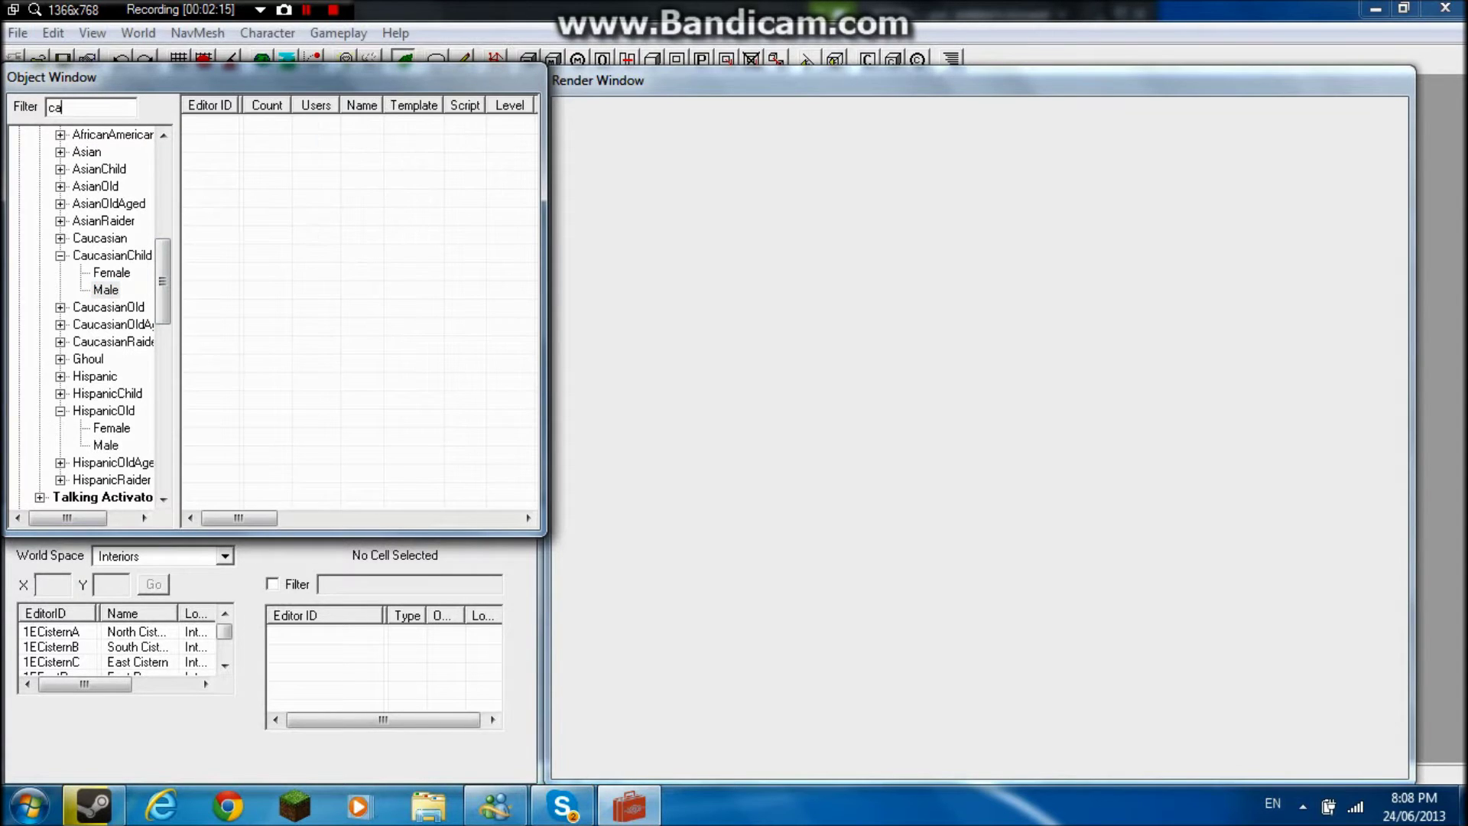
text(ravan)
drag(163, 281, 162, 225)
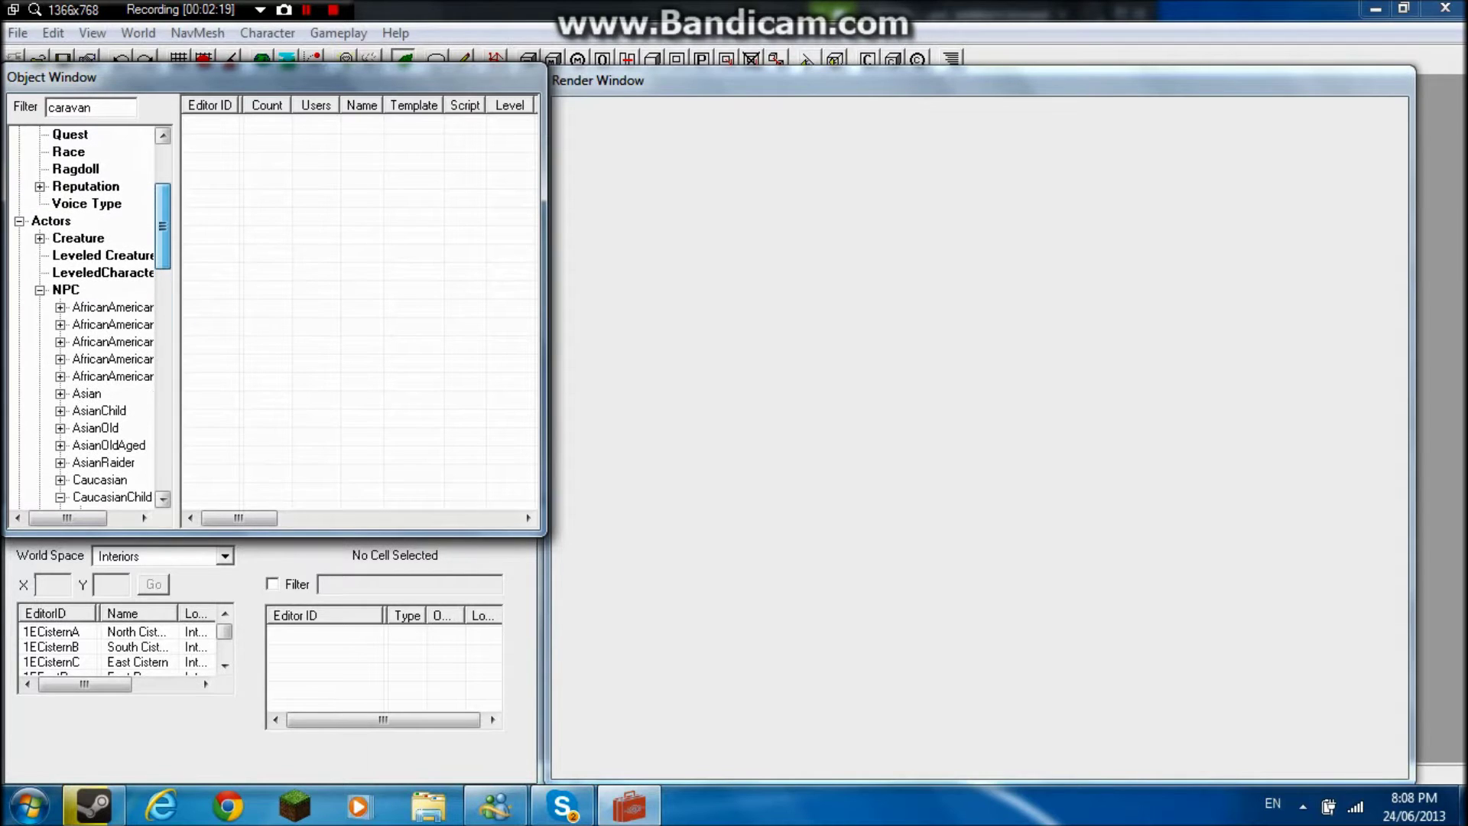
click(66, 290)
click(300, 162)
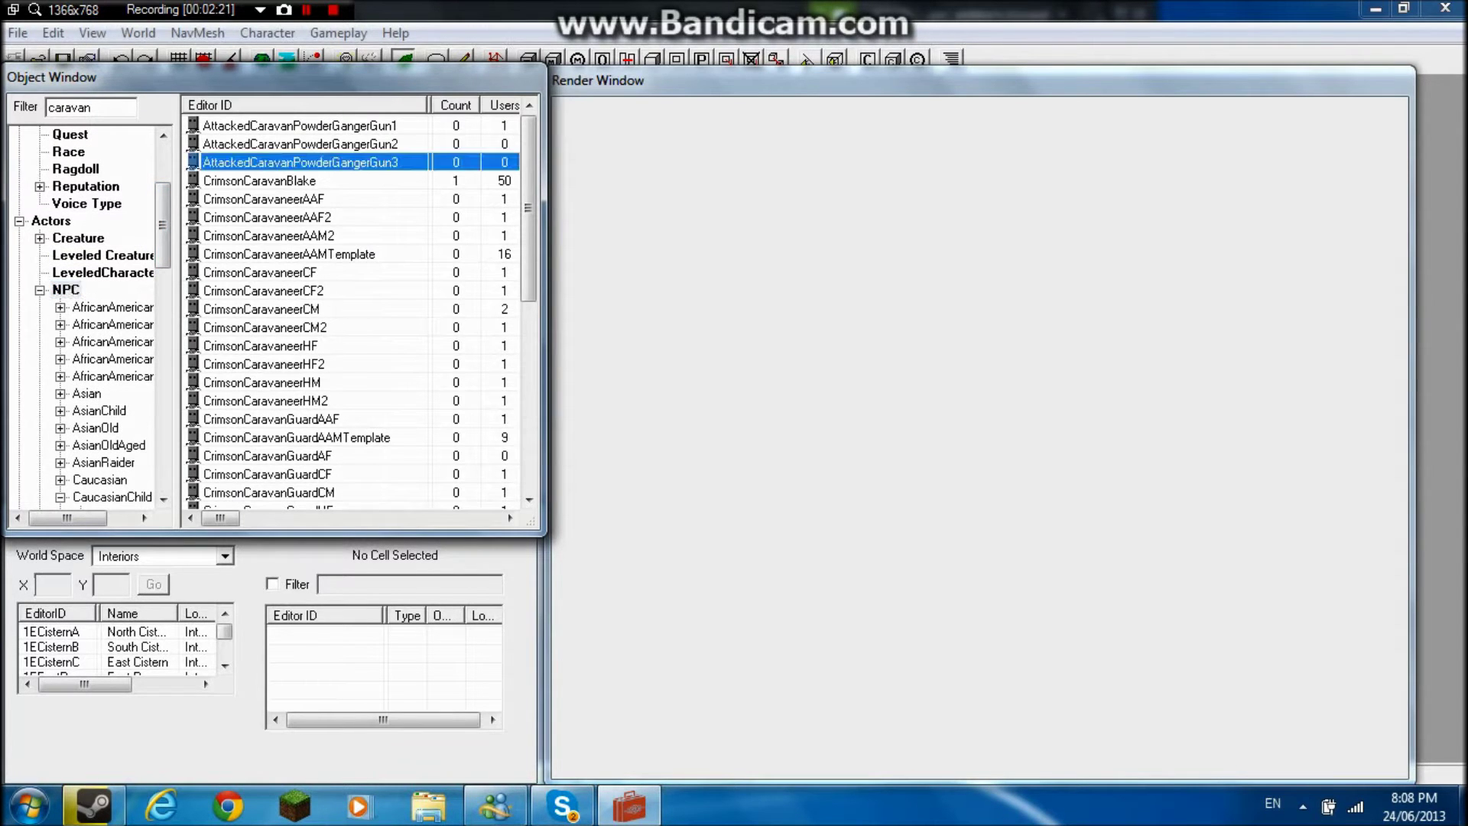
Step: Collapse the CaucasianChild race and show the male Caucasian NPCs that match the caravan filter
click(269, 235)
scroll(352, 313, down, 3)
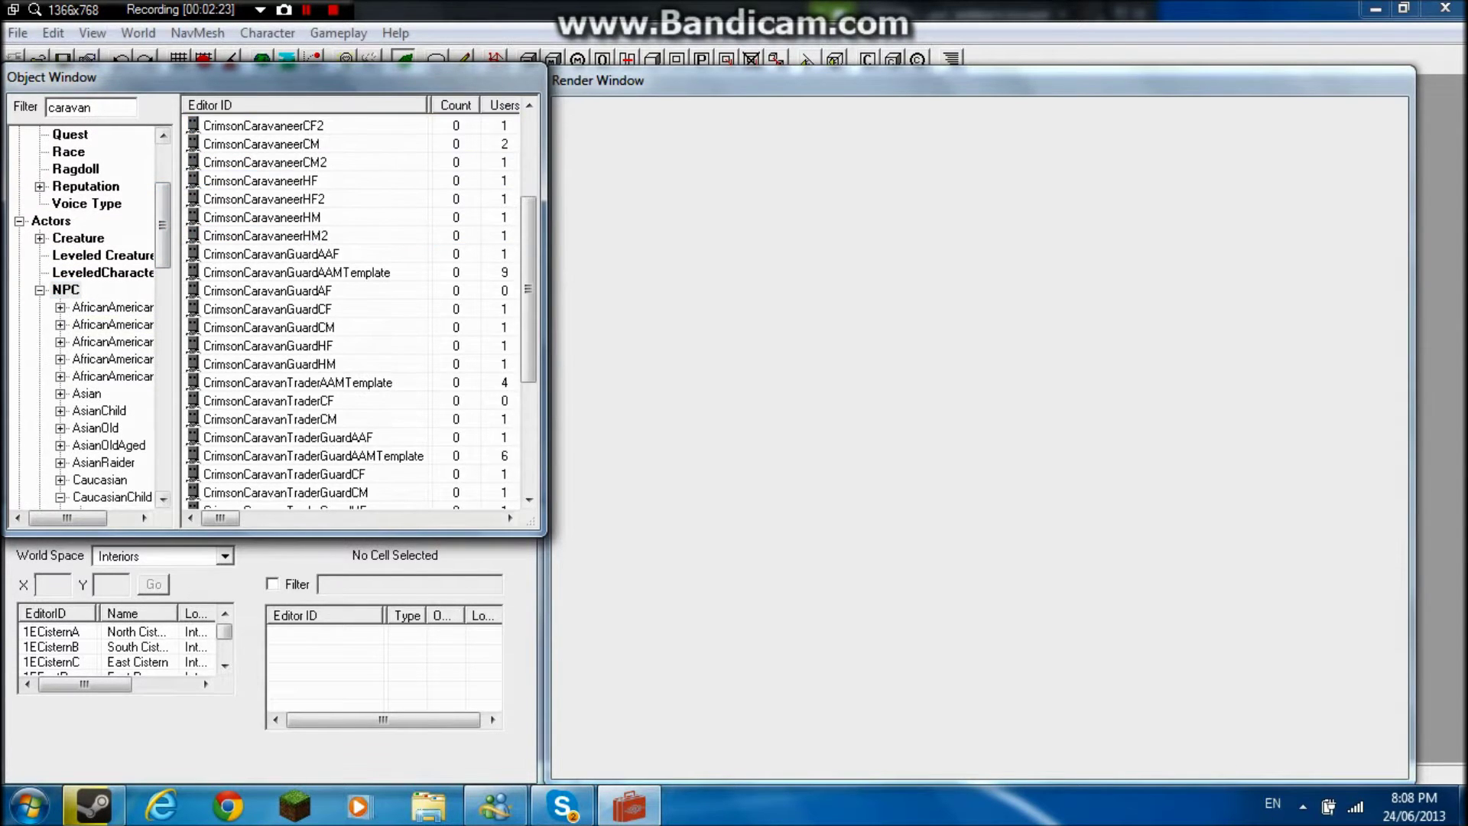
scroll(92, 321, down, 3)
click(106, 359)
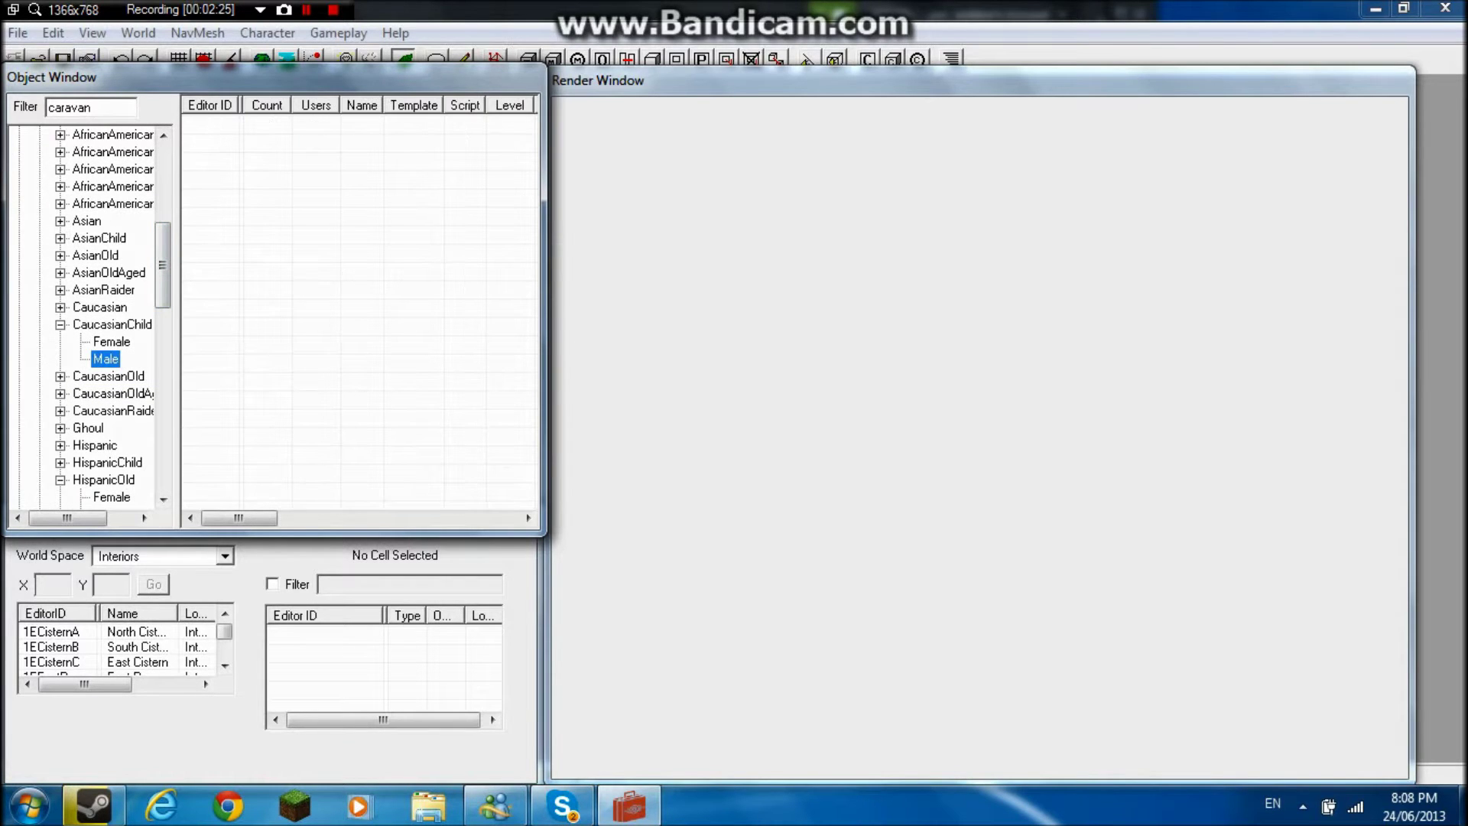
click(60, 326)
click(61, 307)
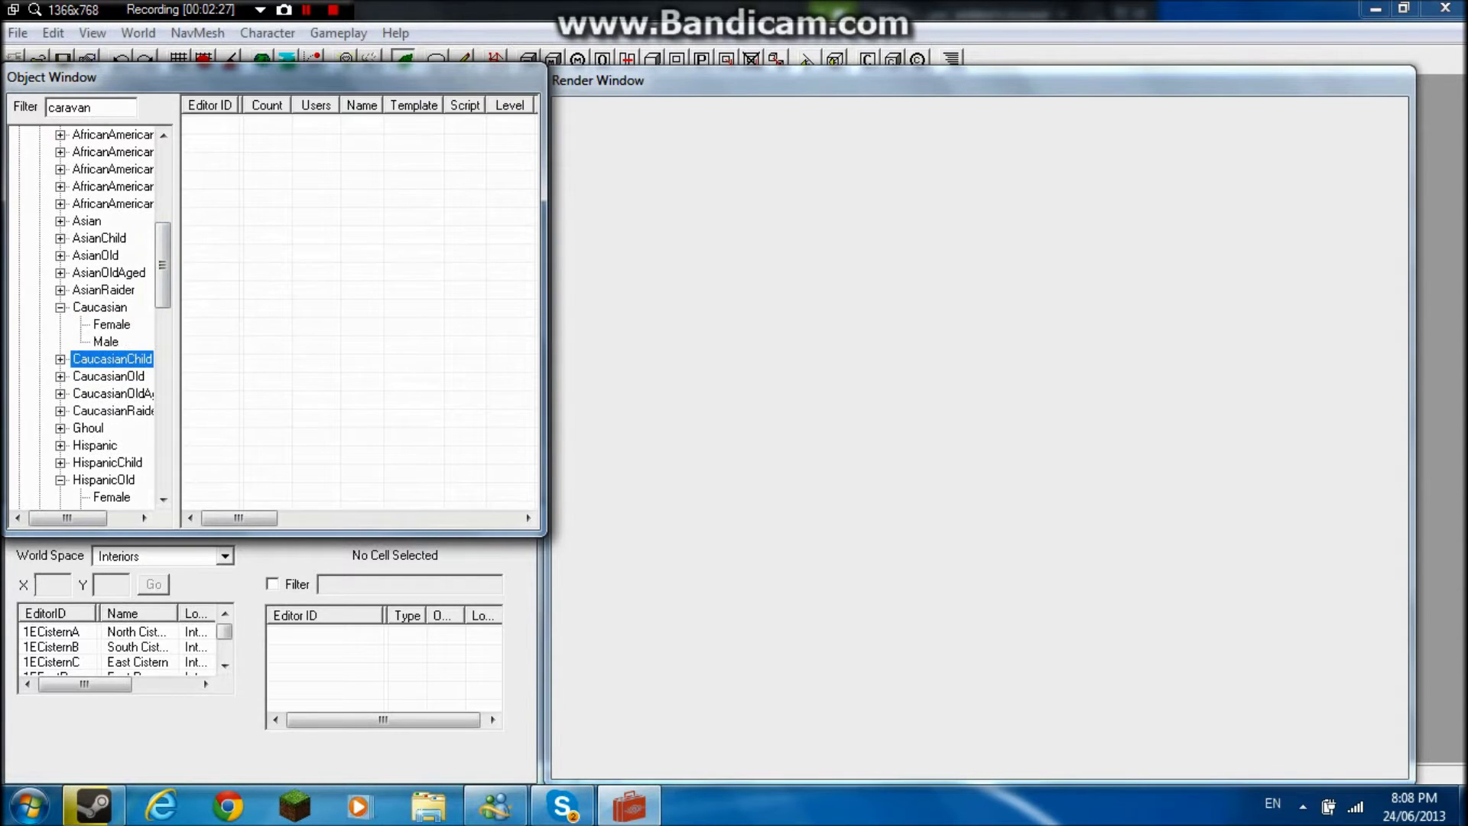
click(106, 342)
Step: Look through the filtered caravan NPCs and open CrimsonCaravaneerCM2 for editing
click(265, 181)
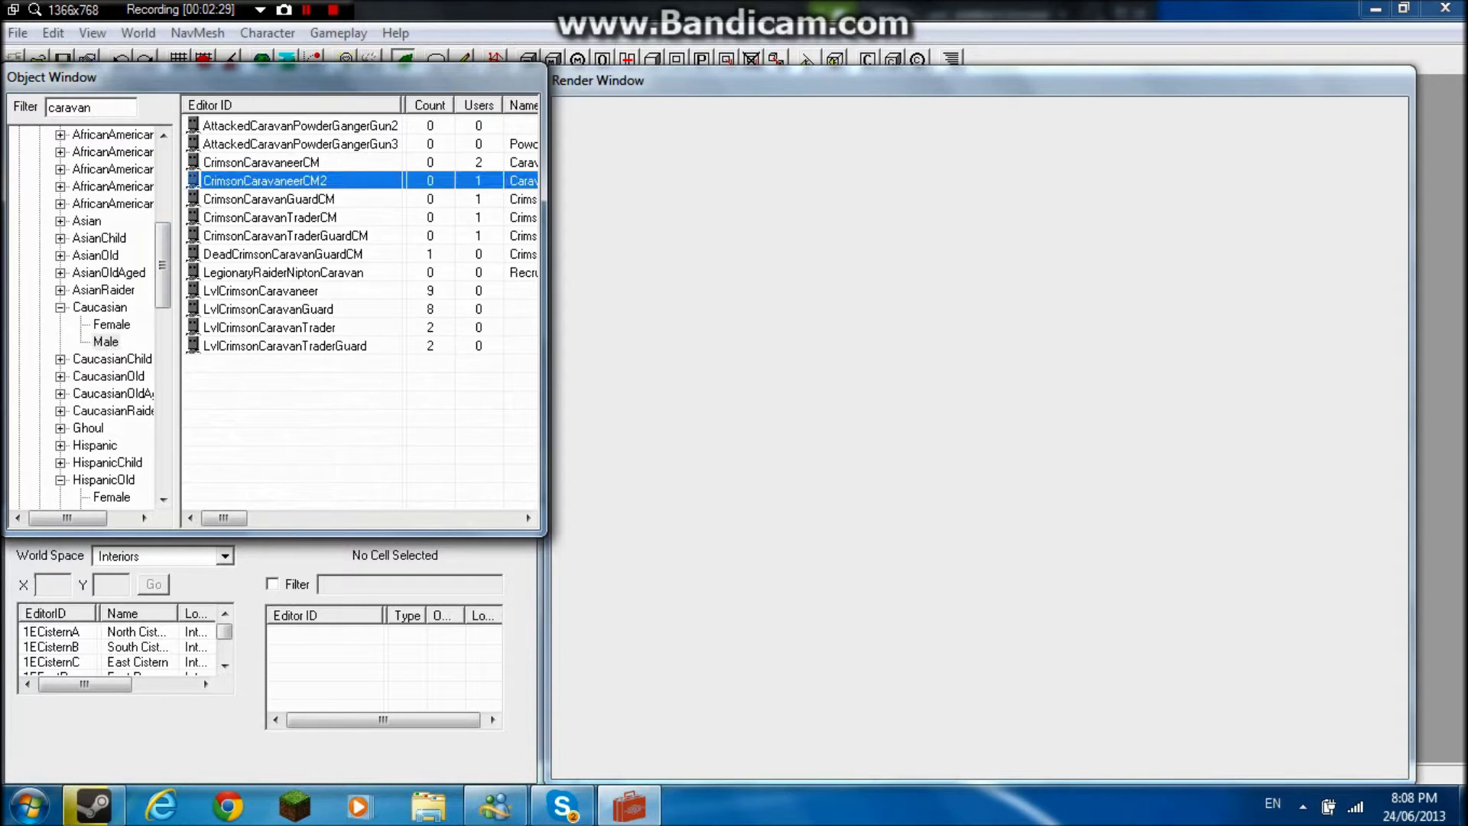
click(283, 273)
click(261, 291)
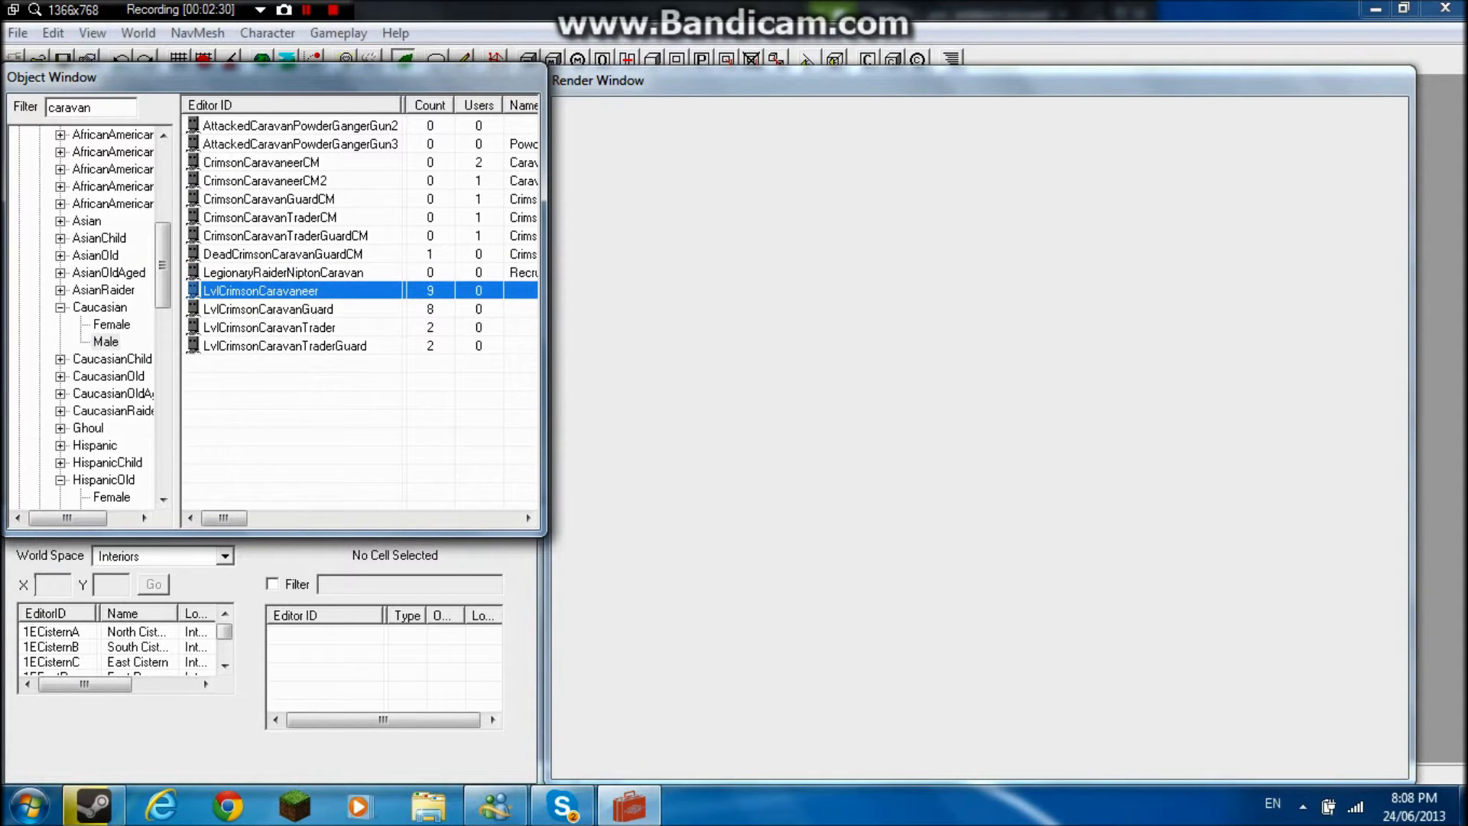
click(264, 181)
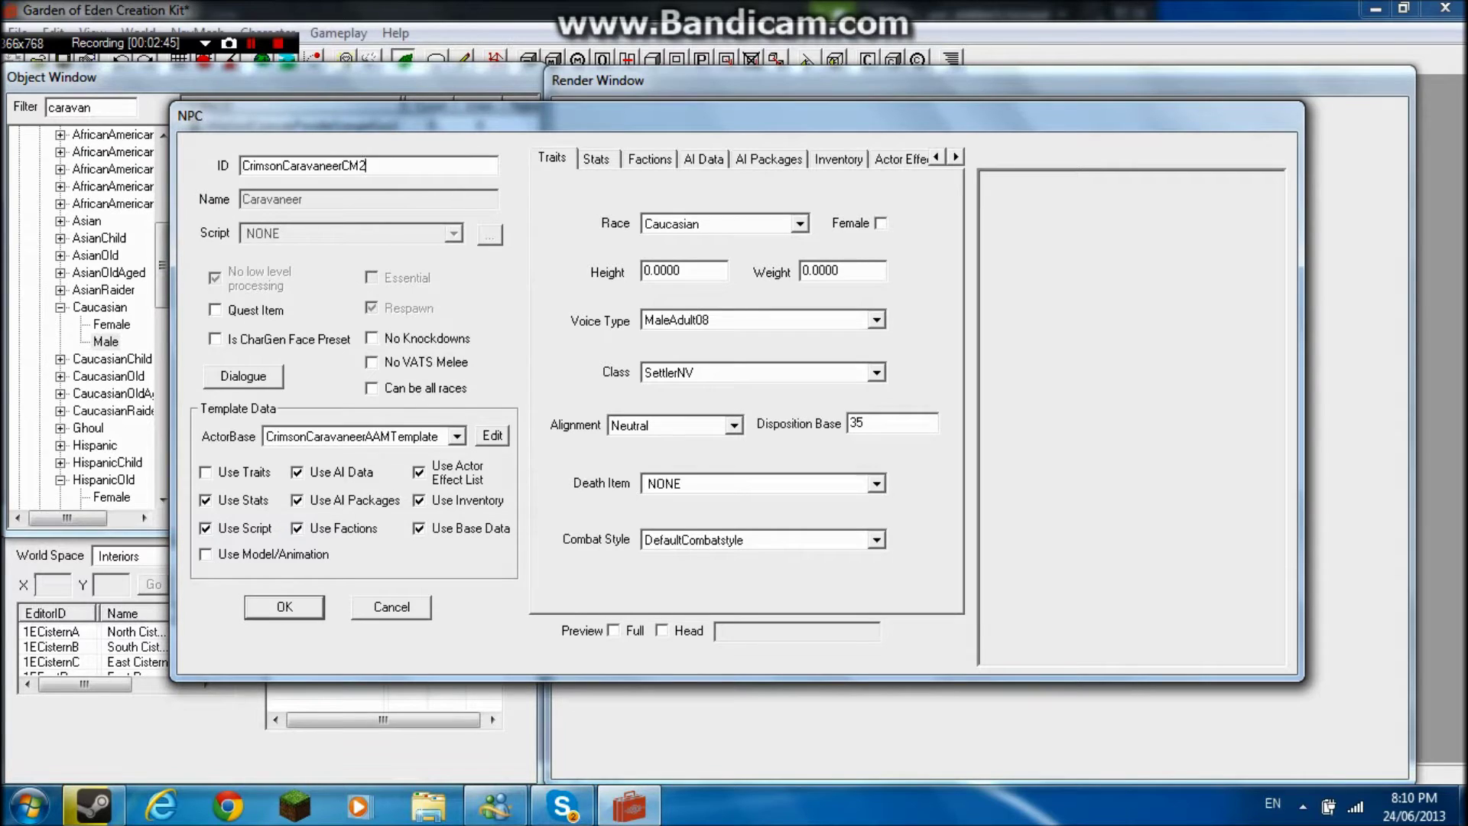
Step: Replace the NPC's ID with KEllyMAcFact and save it as a new form
drag(367, 166, 241, 166)
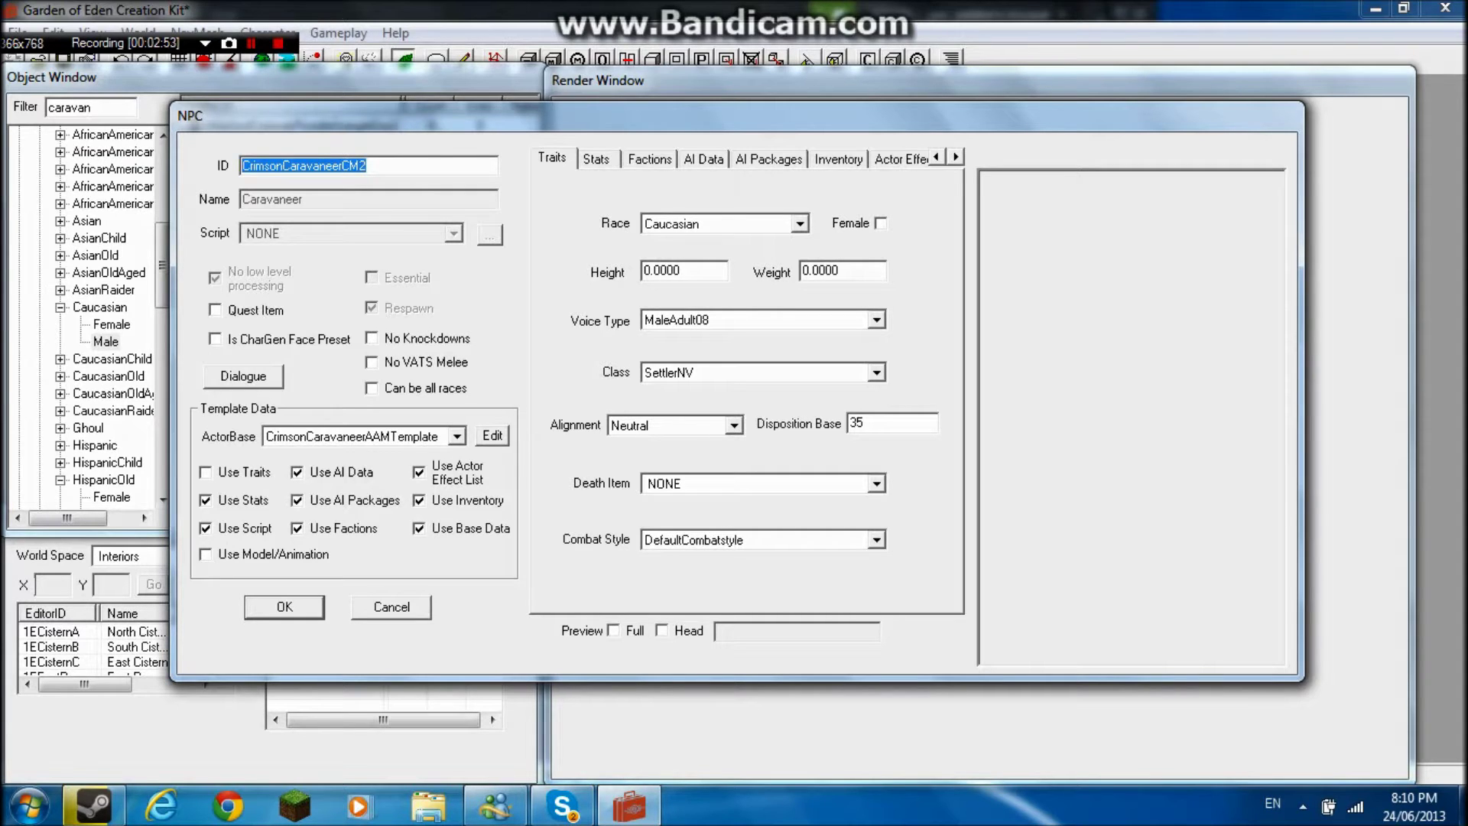
key(BackSpace)
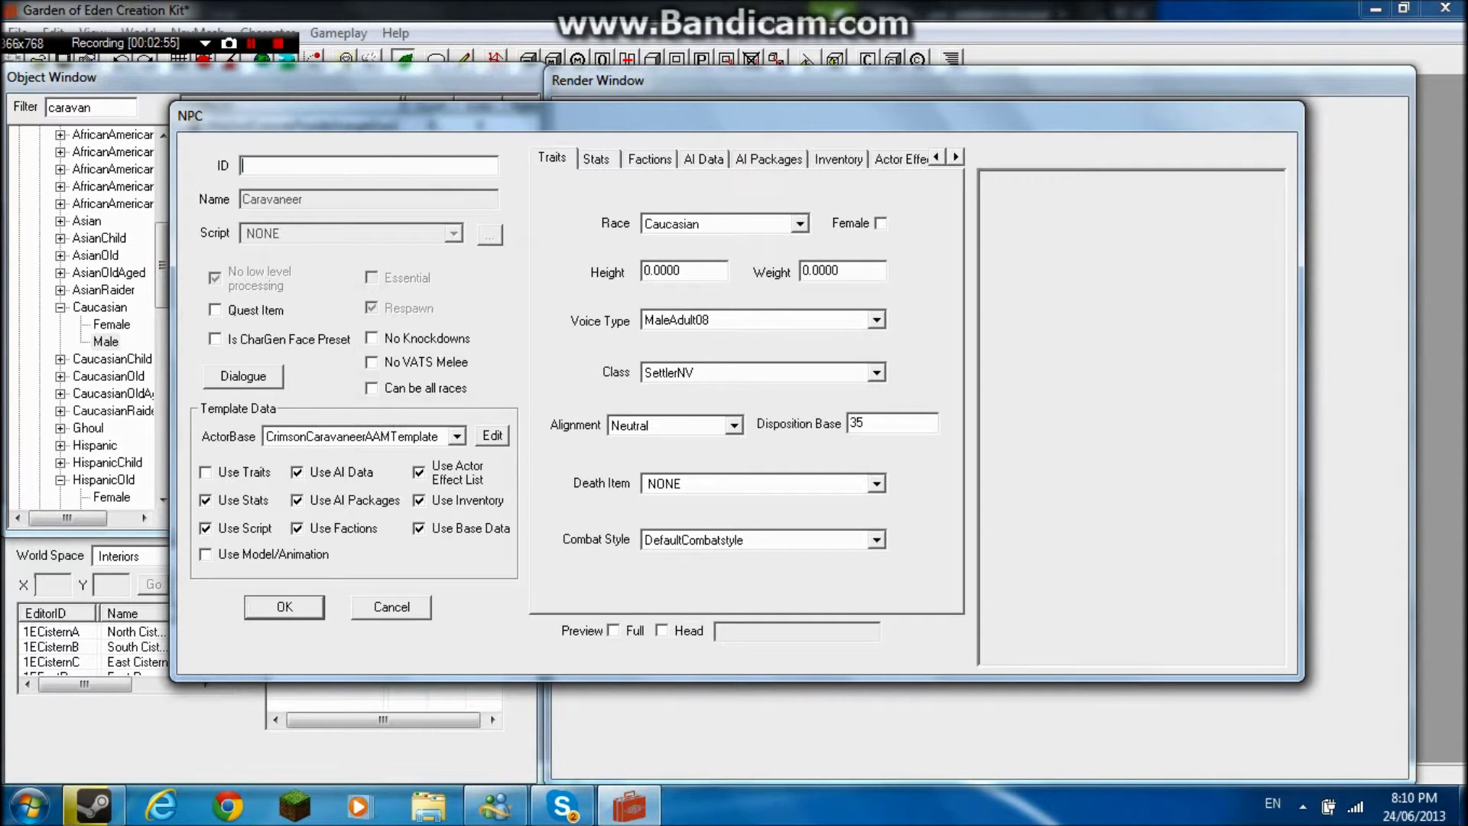
right_click(344, 166)
click(360, 260)
key(Return)
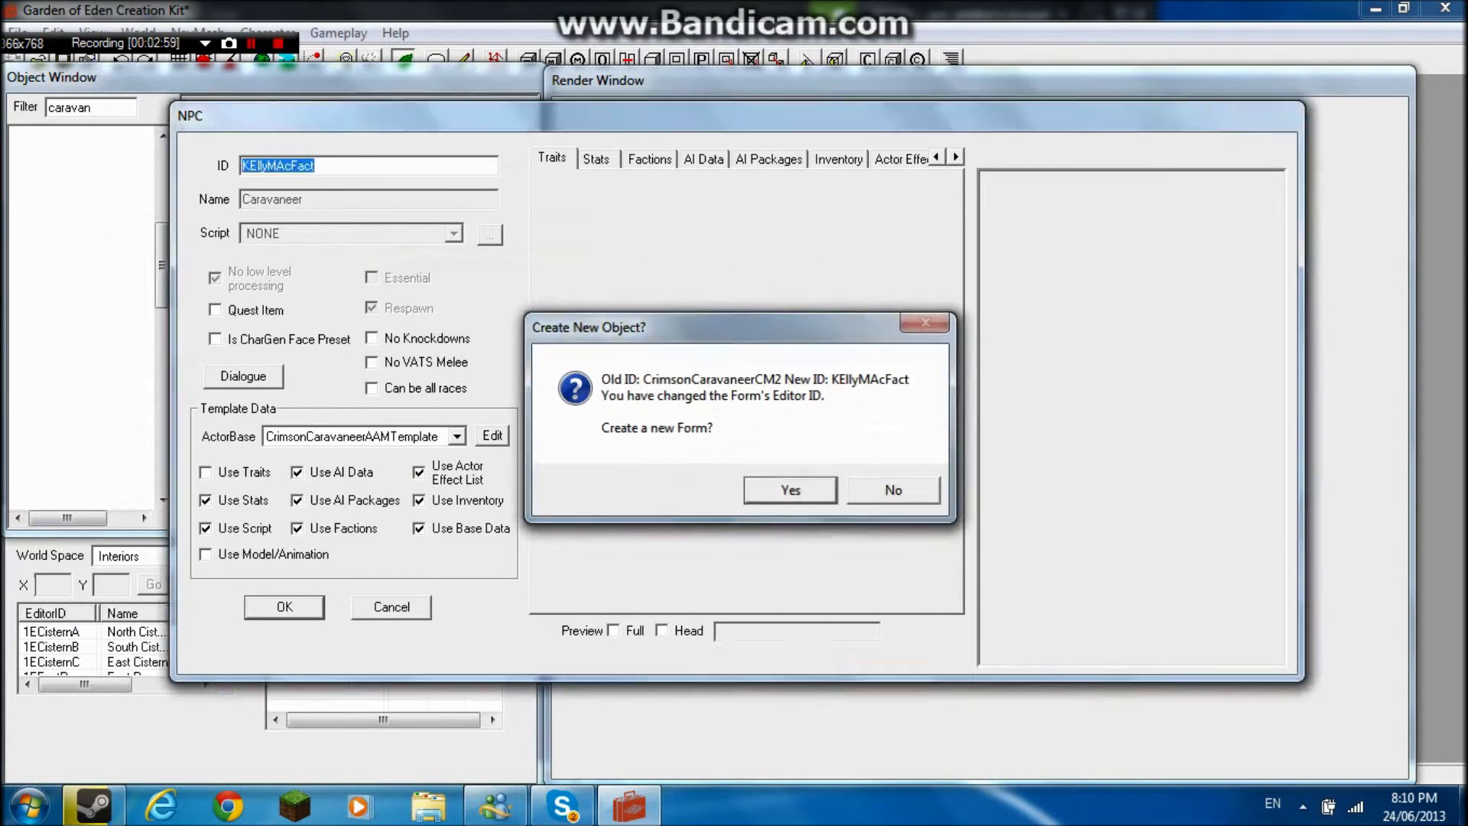
key(Return)
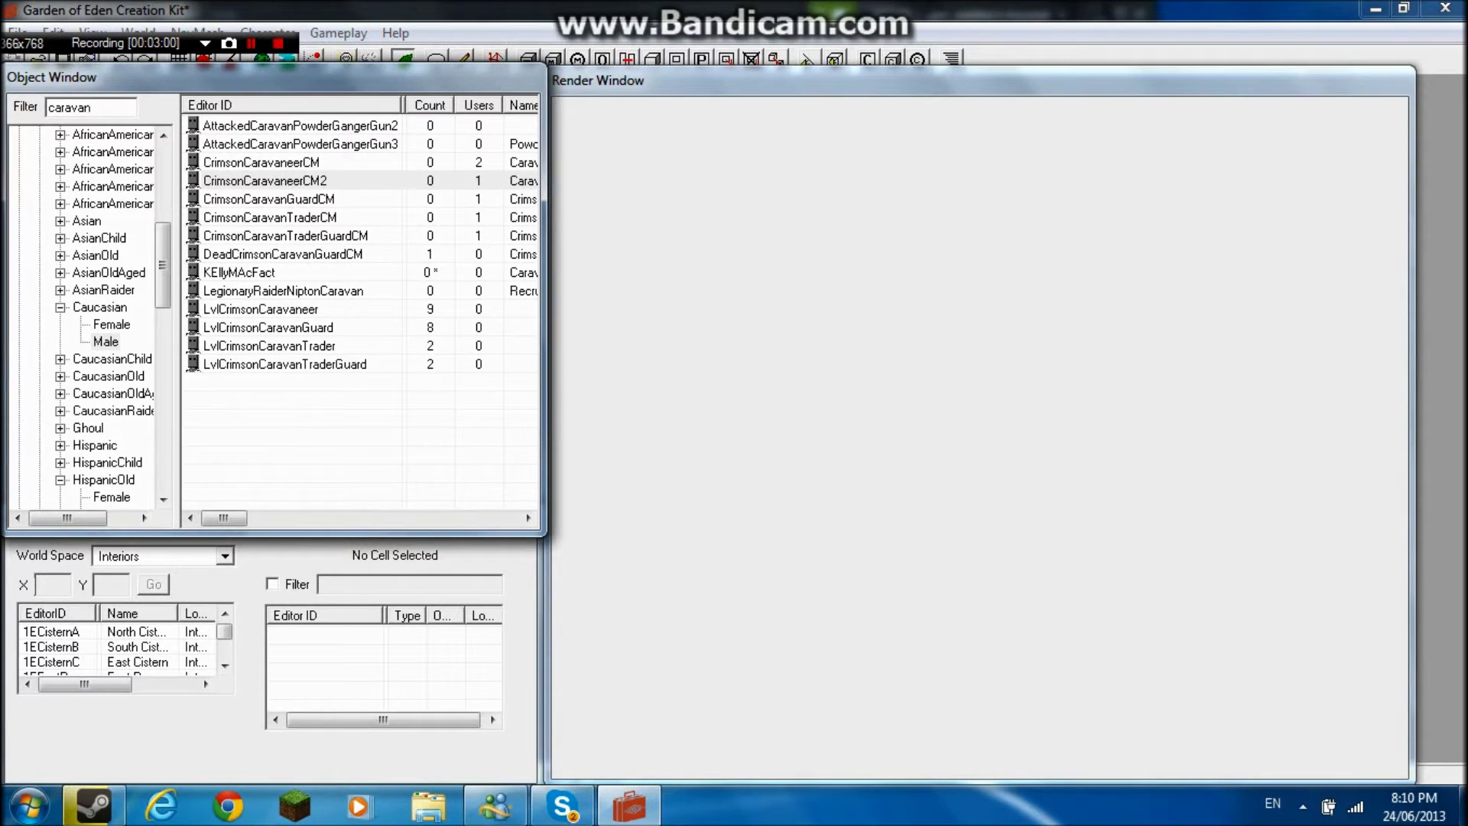
Step: Open the new KEllyMAcFact NPC and set its ActorBase template to NONE
double_click(239, 272)
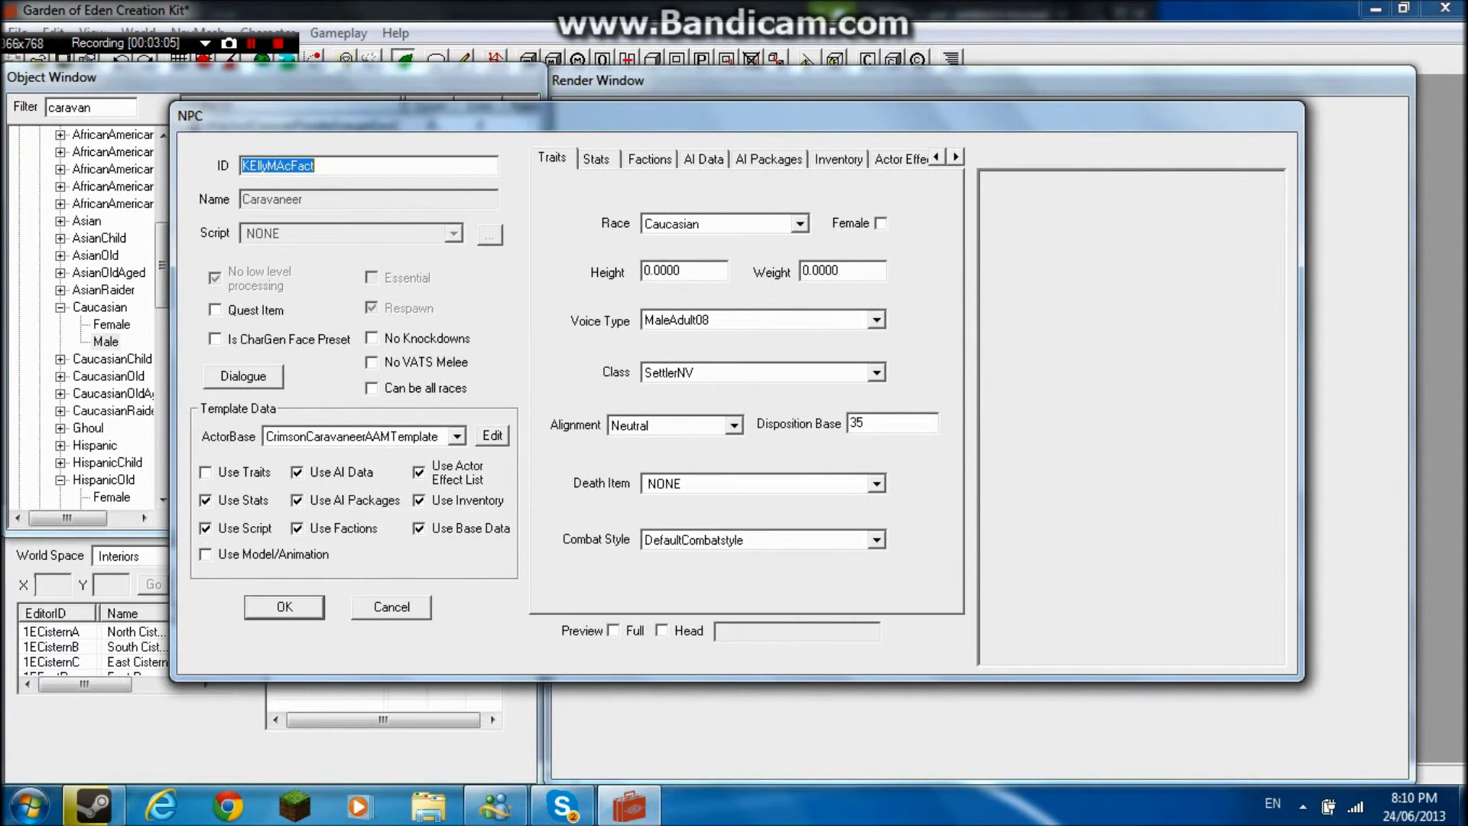
click(456, 436)
drag(602, 497, 602, 460)
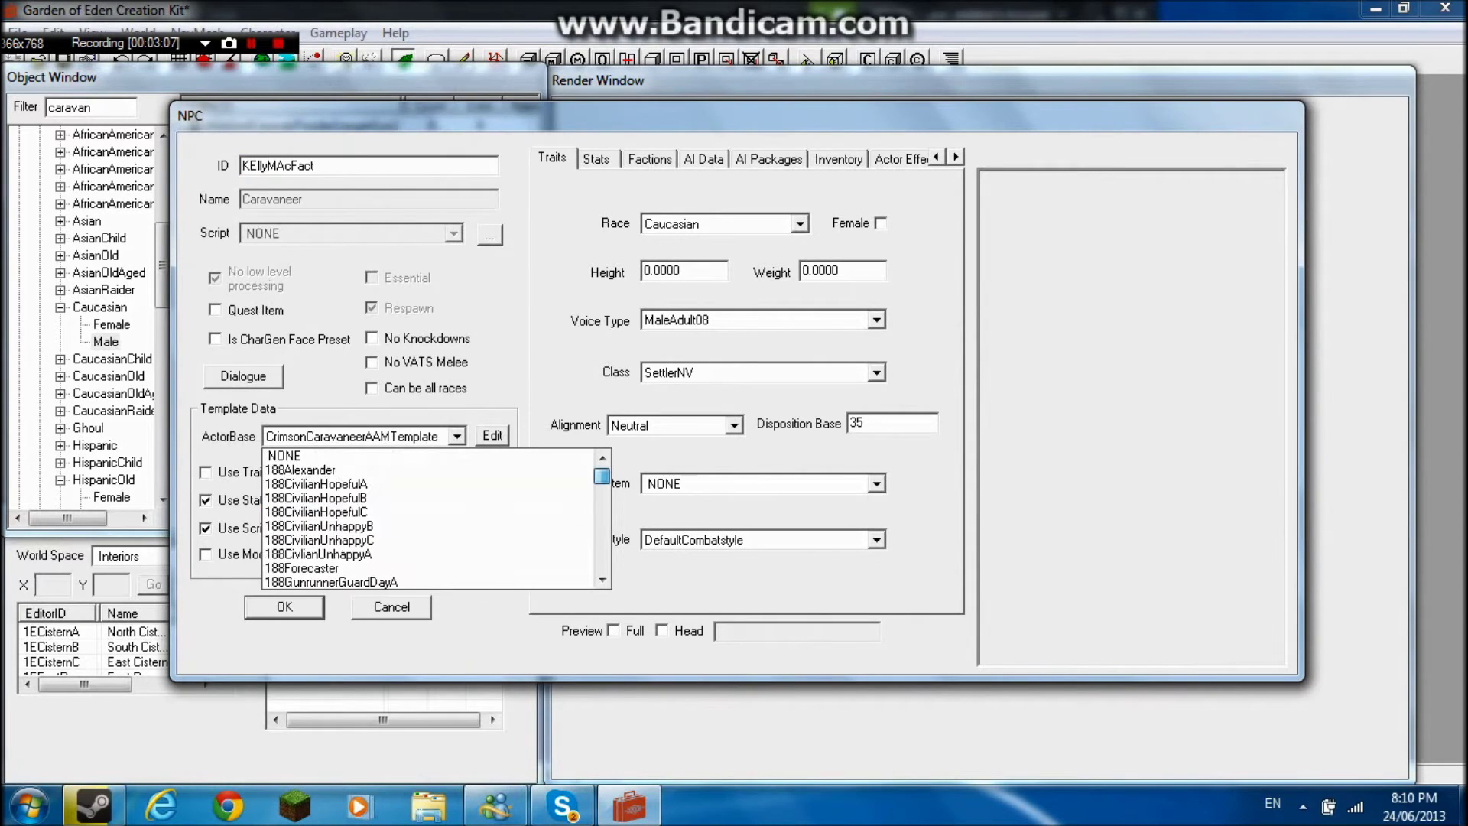
click(428, 456)
key(Return)
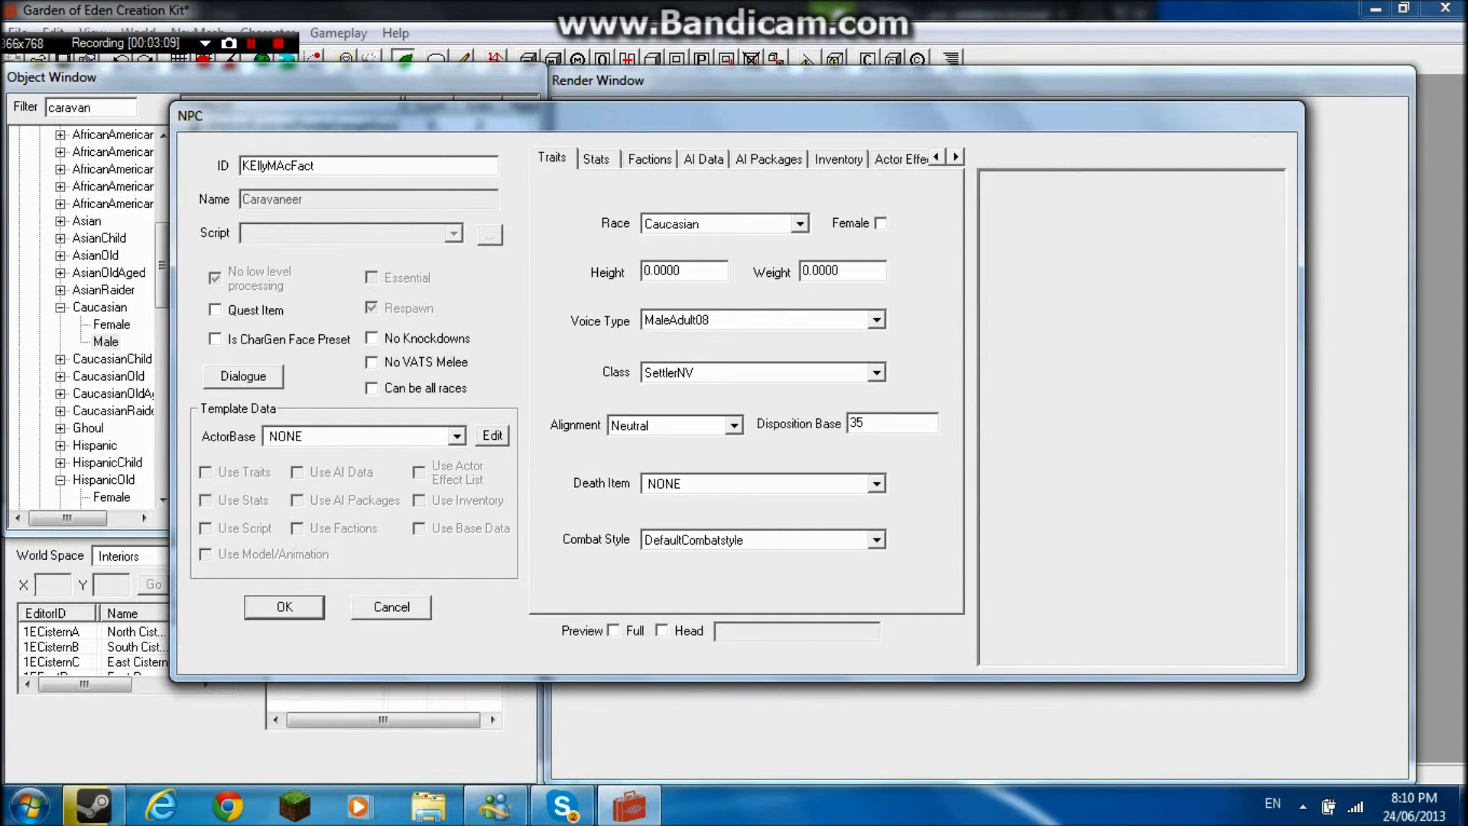
Step: Replace the NPC's display name with the copied text KEllyMAcFact
double_click(273, 200)
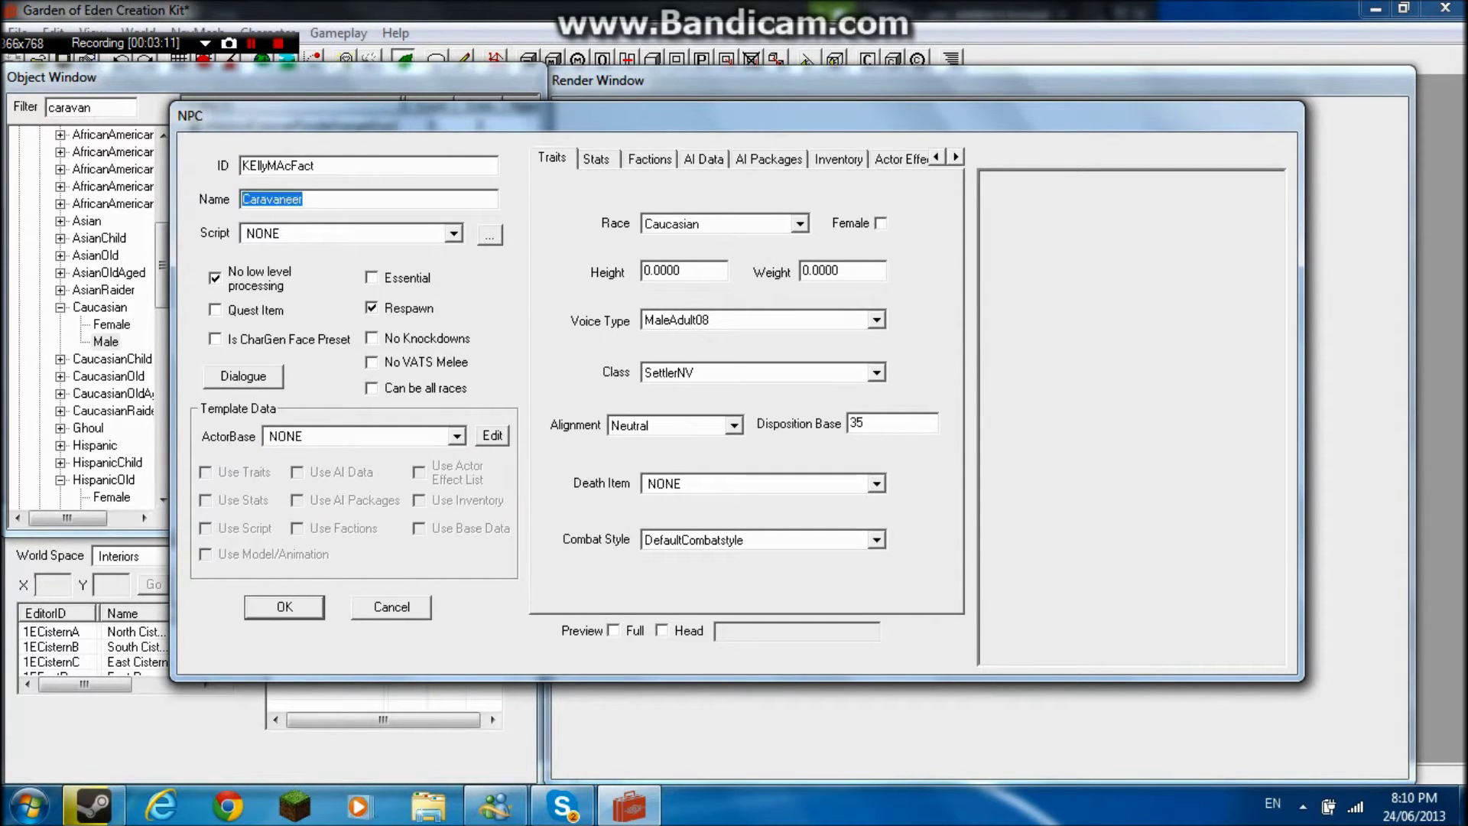
key(BackSpace)
right_click(402, 204)
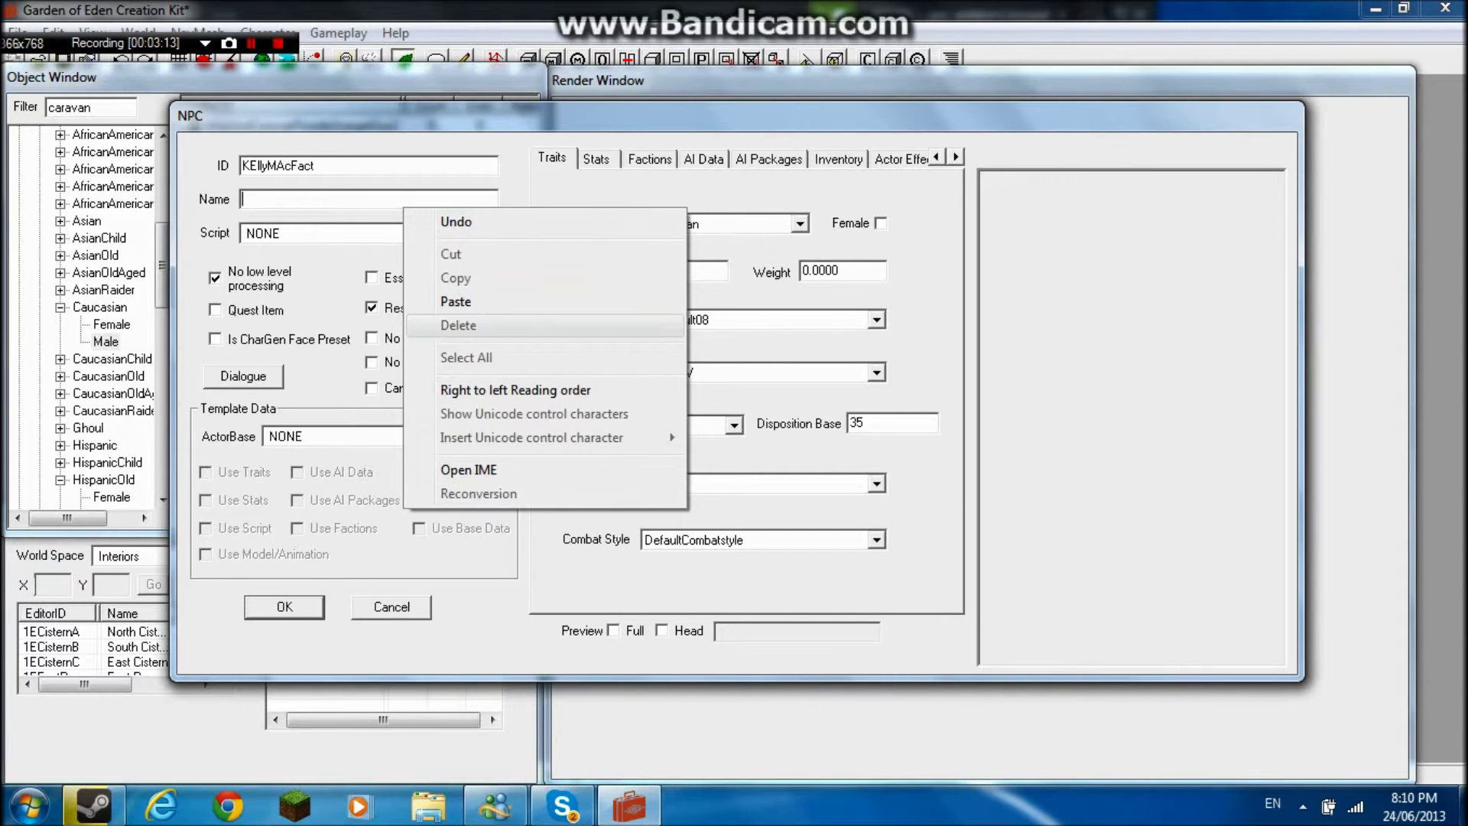
click(451, 301)
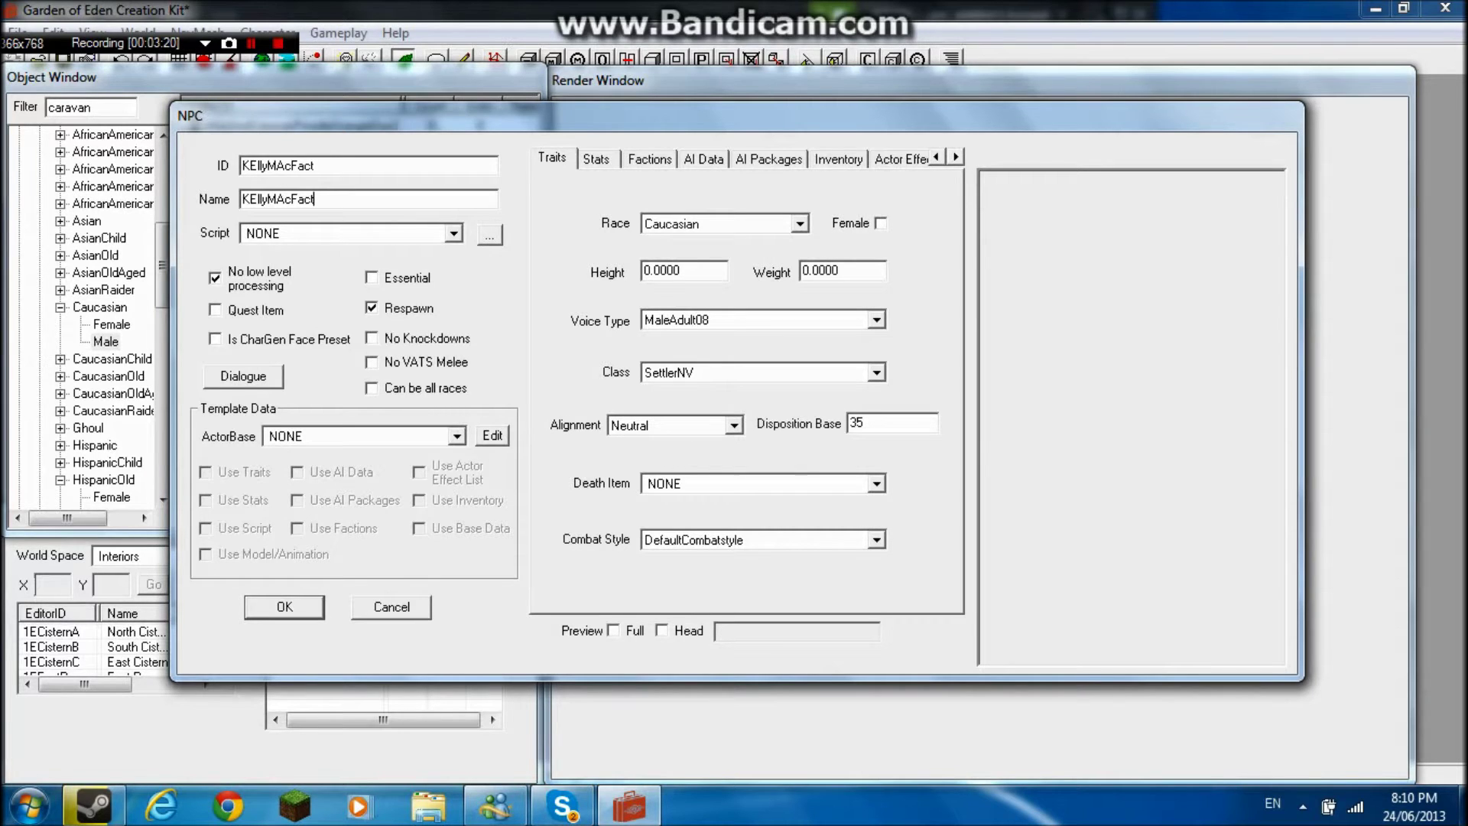
Step: Keep the alignment at Neutral and show the NPC's full-body preview alongside its stats
click(735, 426)
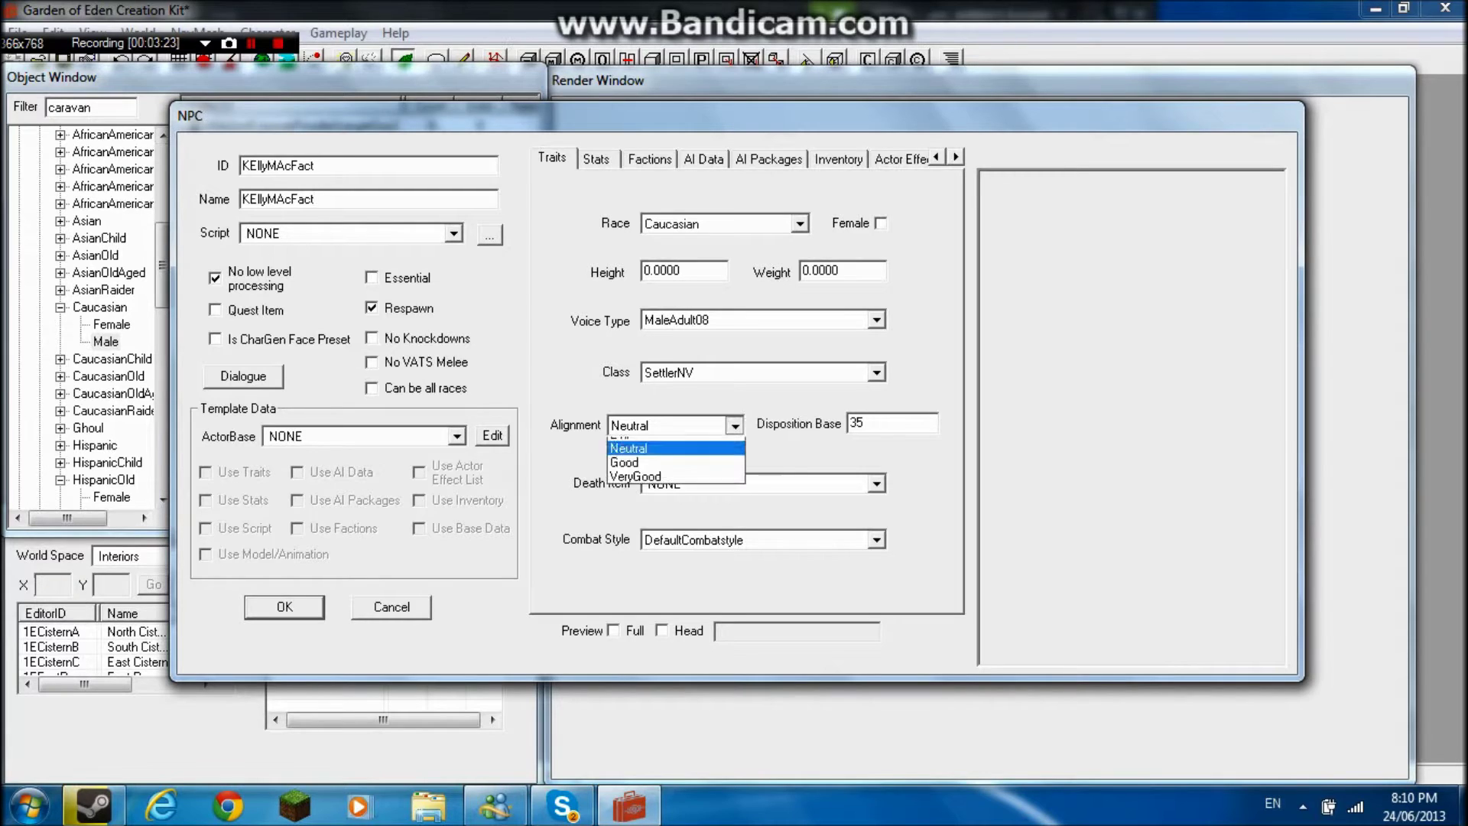
click(676, 474)
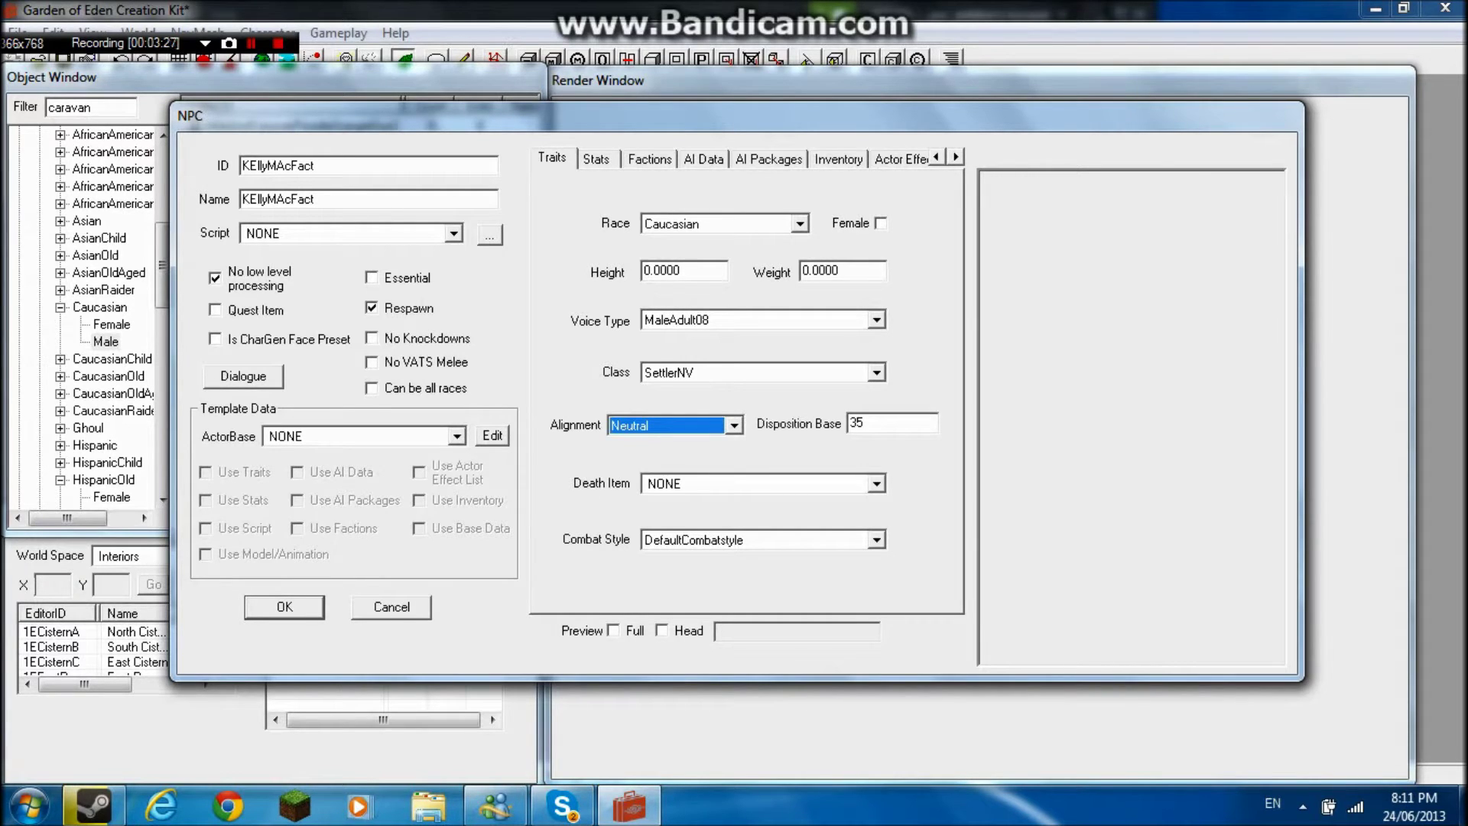
click(615, 631)
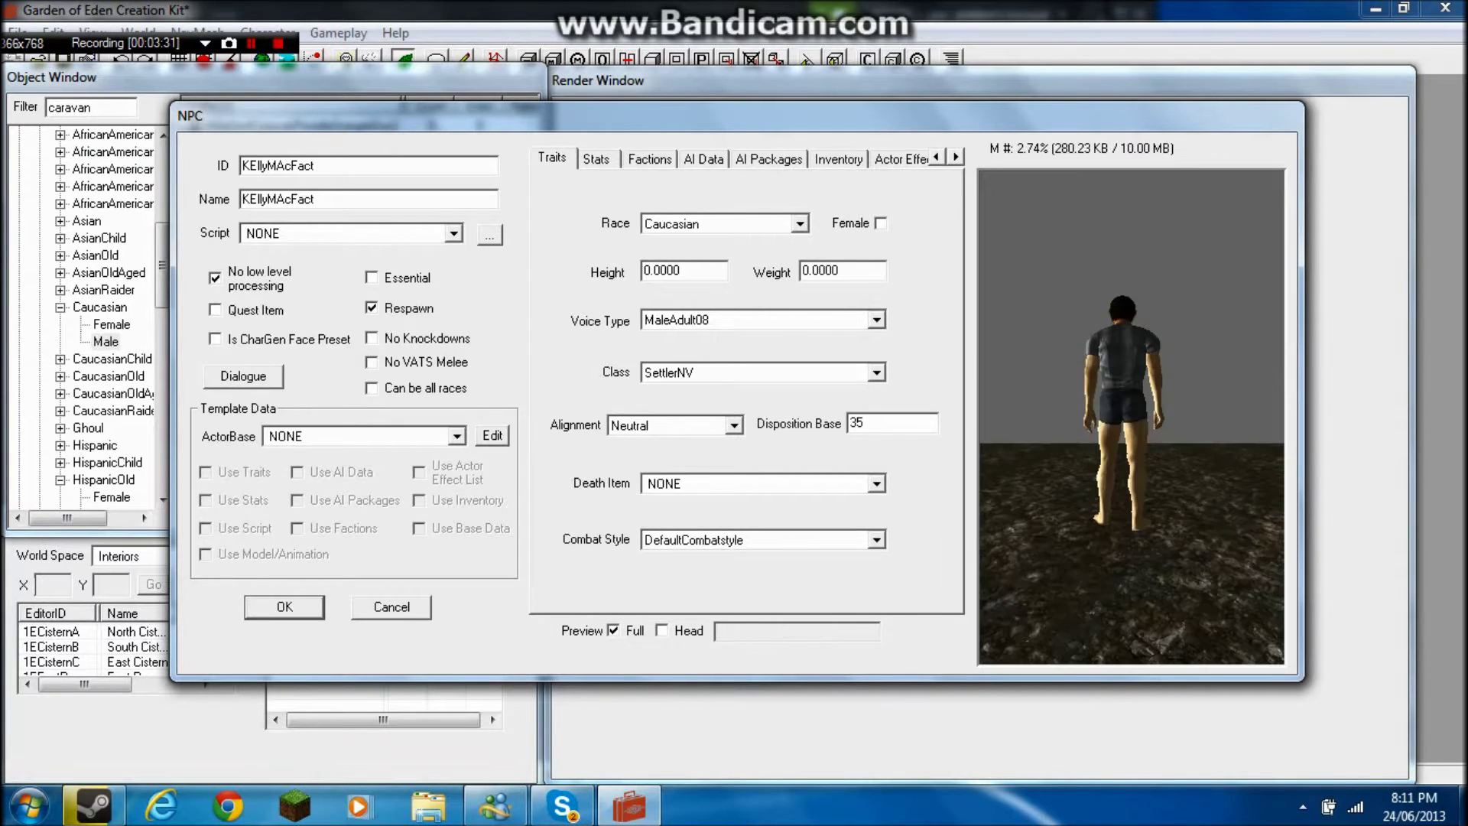
scroll(1132, 417, up, 5)
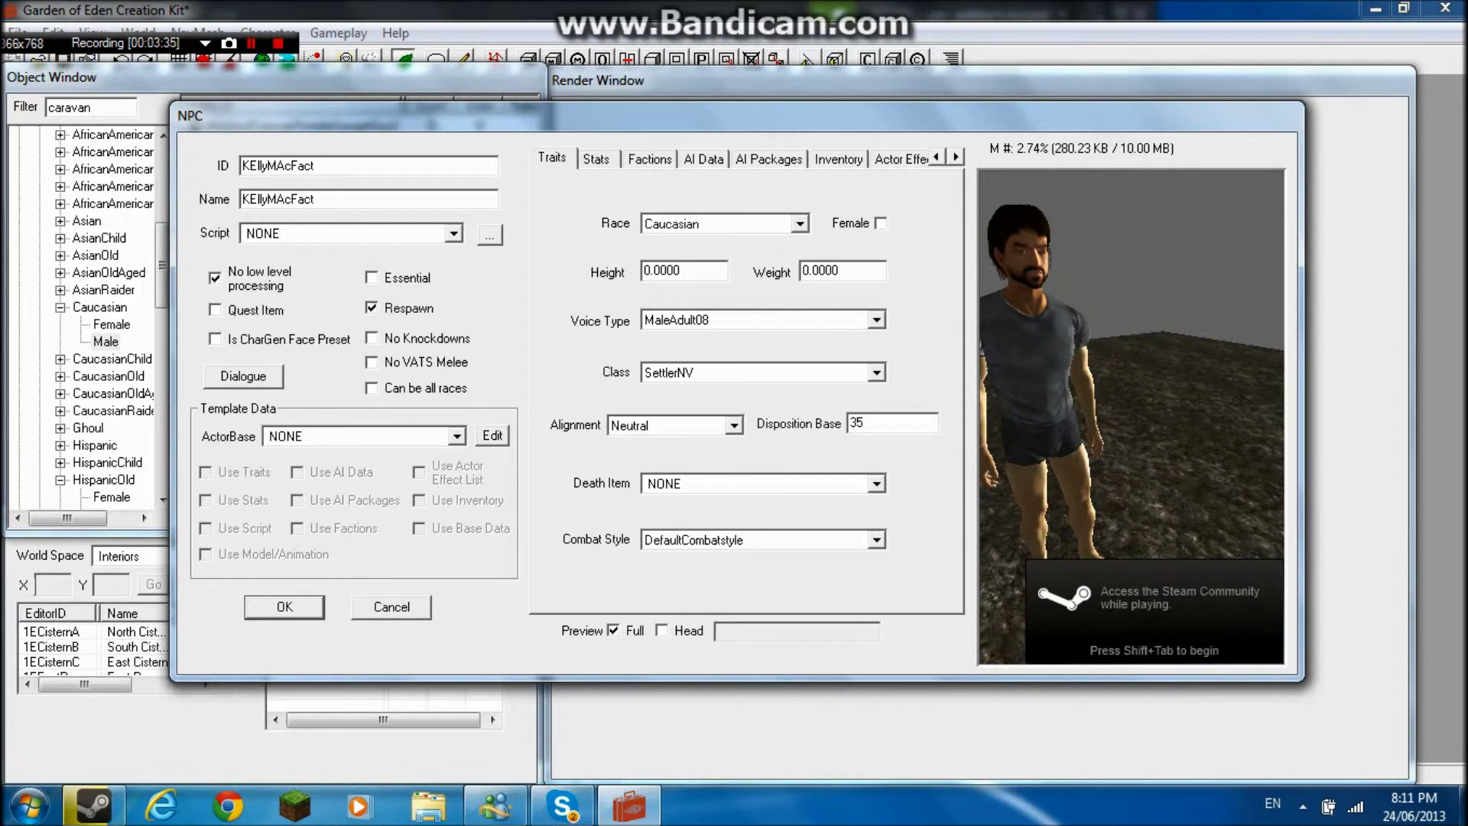
click(596, 159)
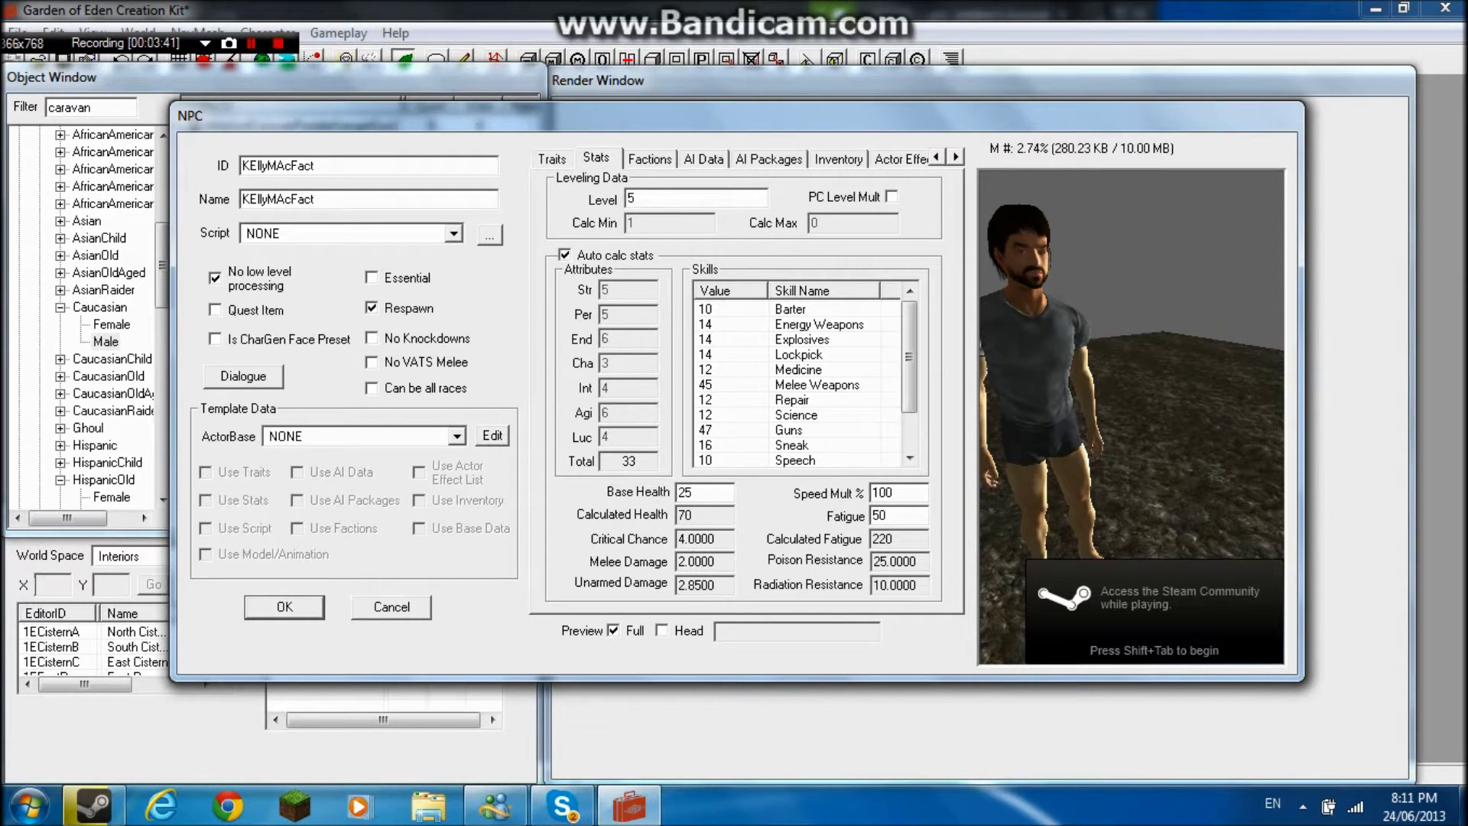
drag(1102, 428, 1170, 474)
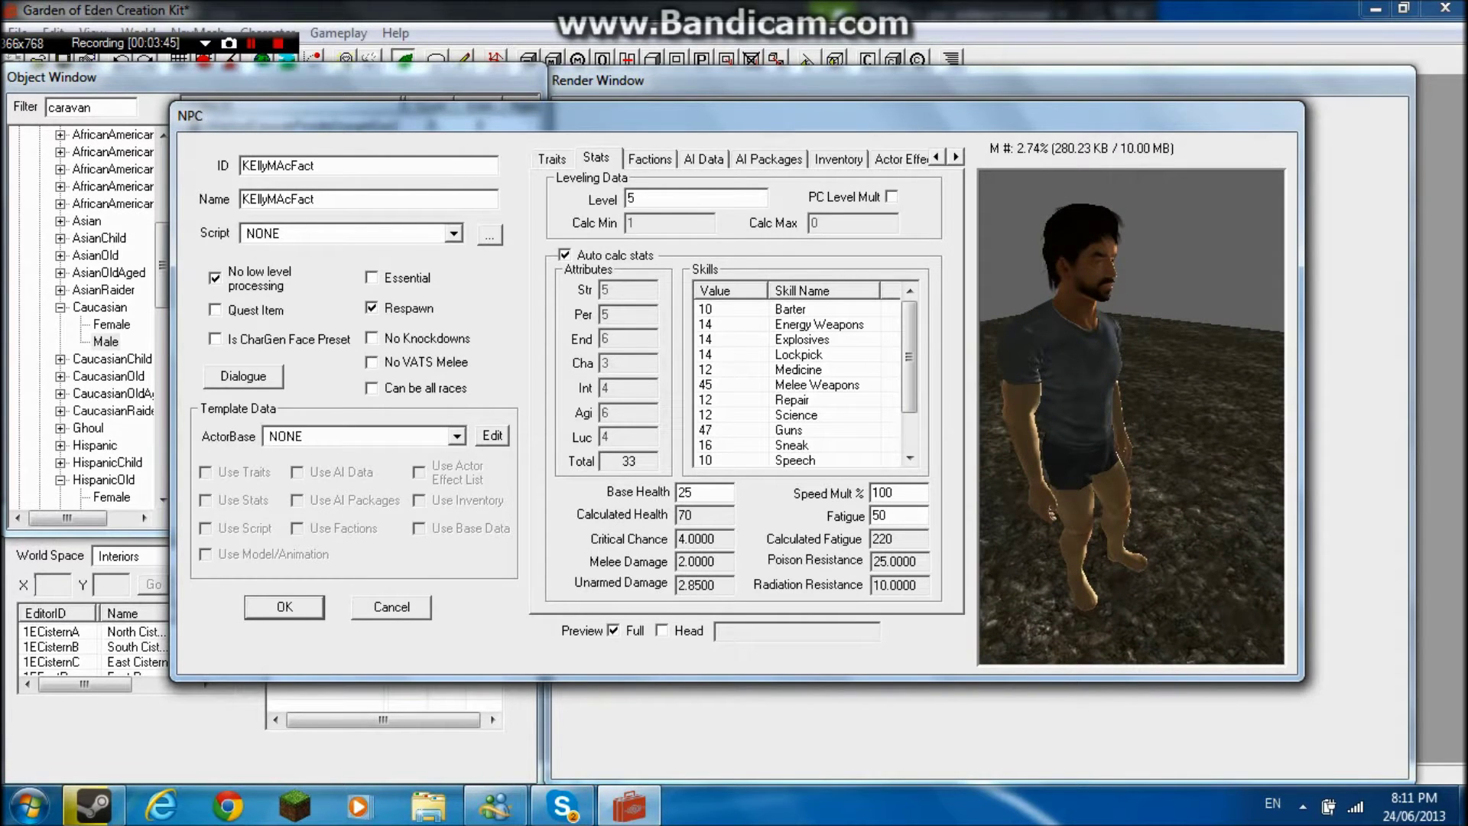
Step: Remove every faction from the NPC's Factions and Ranks list
click(650, 159)
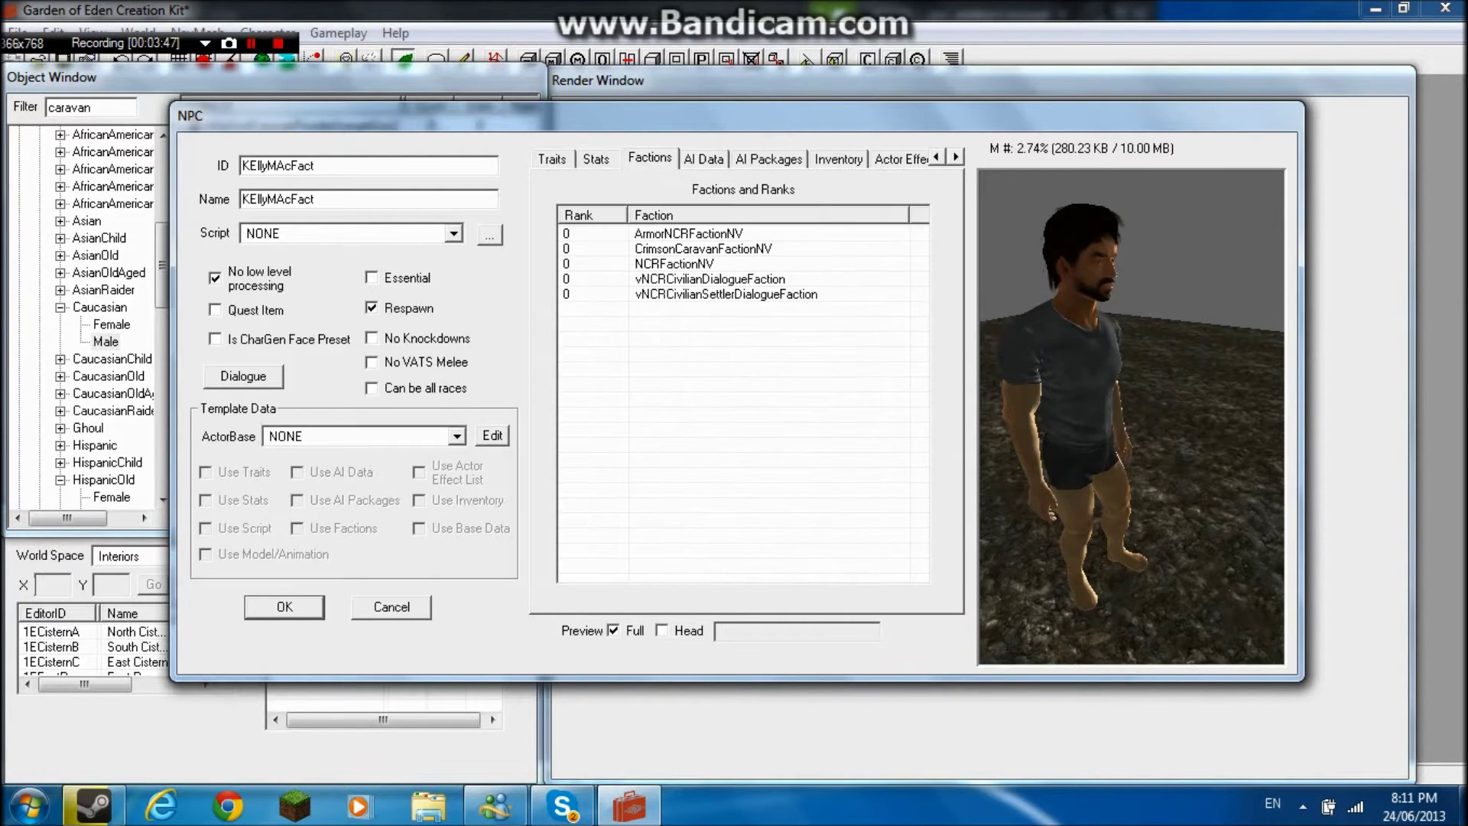
double_click(725, 294)
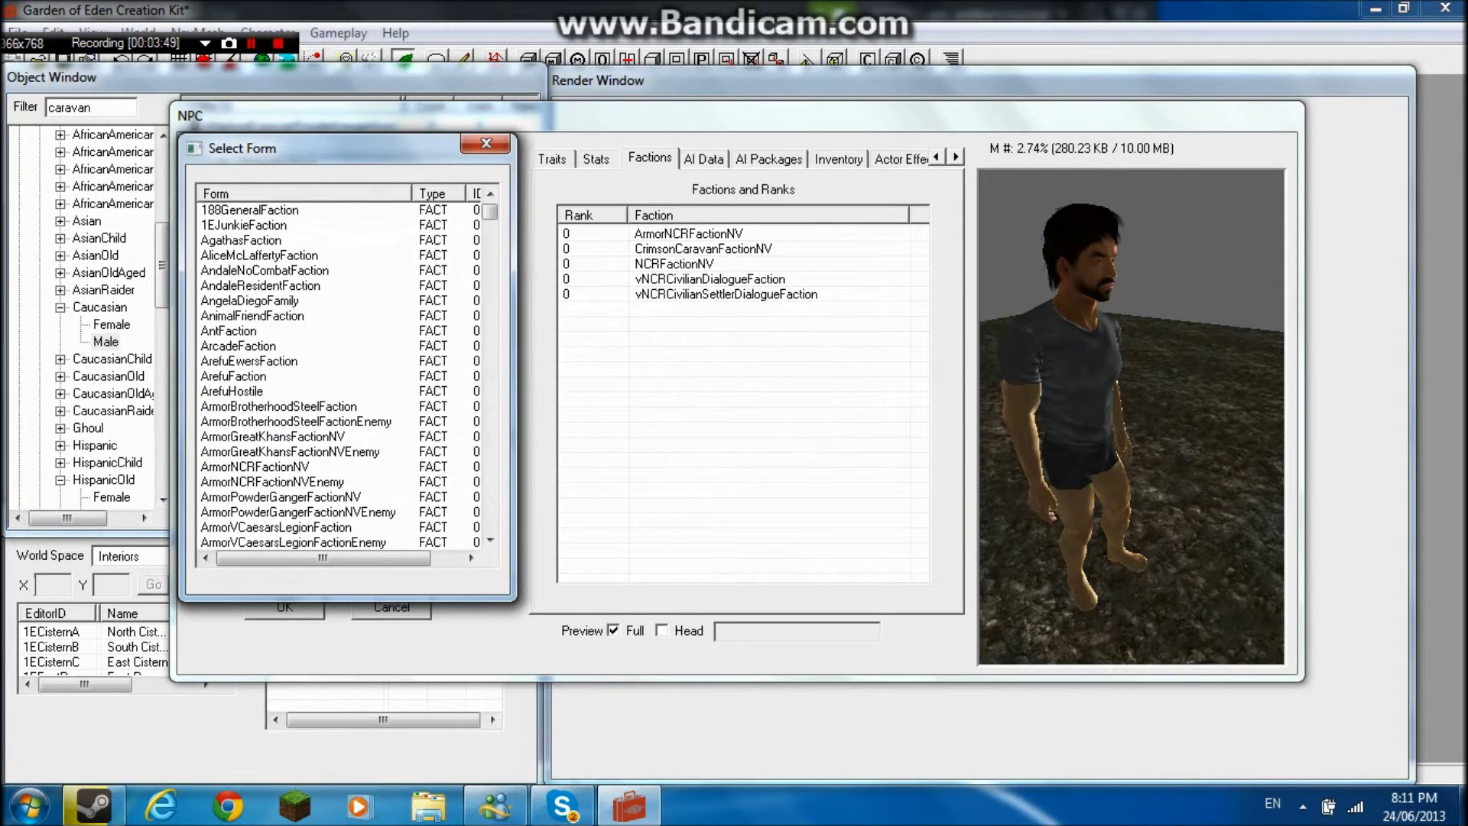
click(486, 144)
click(712, 264)
key(Delete)
click(712, 264)
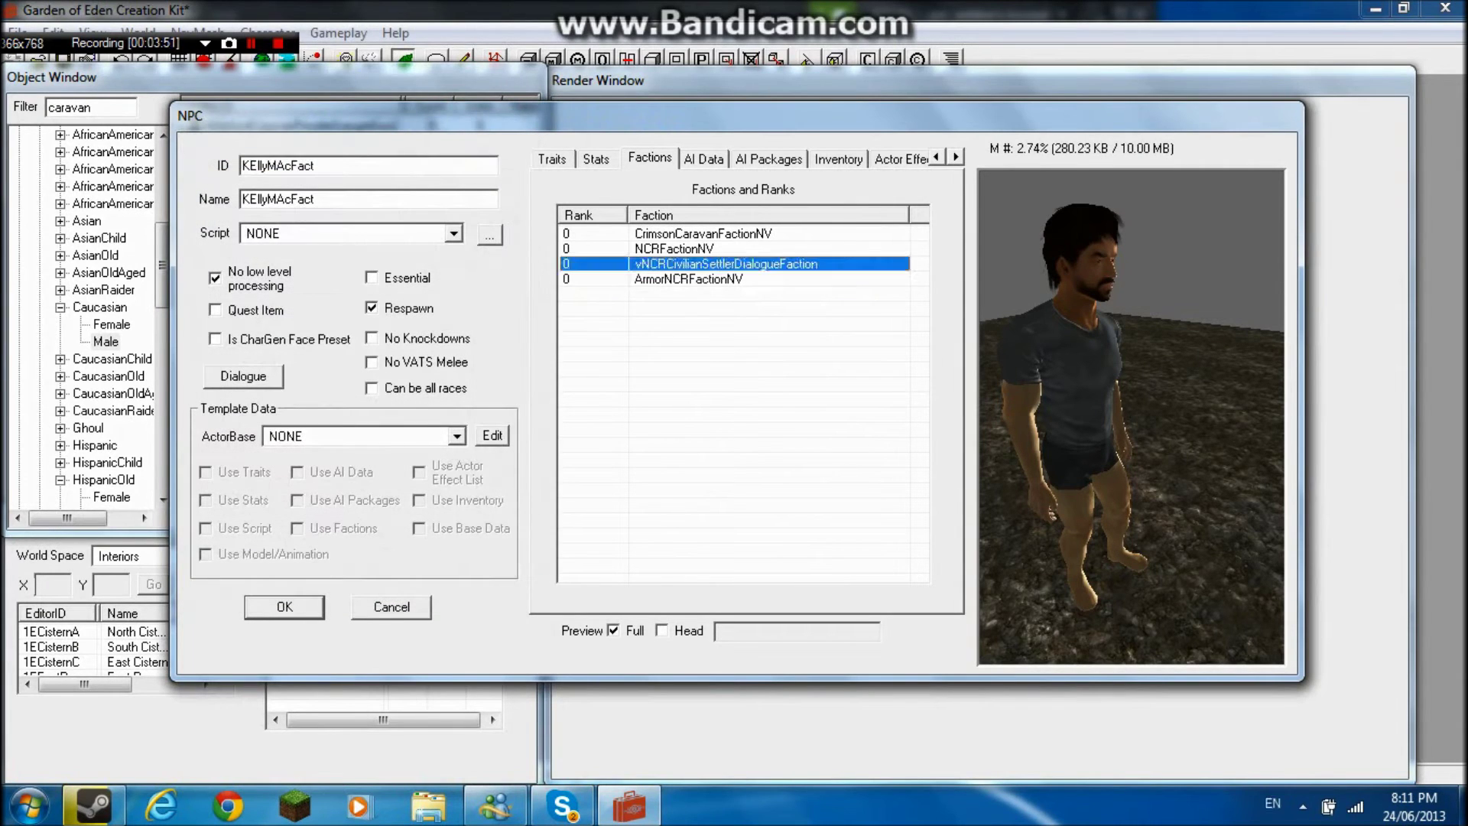
key(Delete)
key(Delete)
key(Delete)
key(Delete)
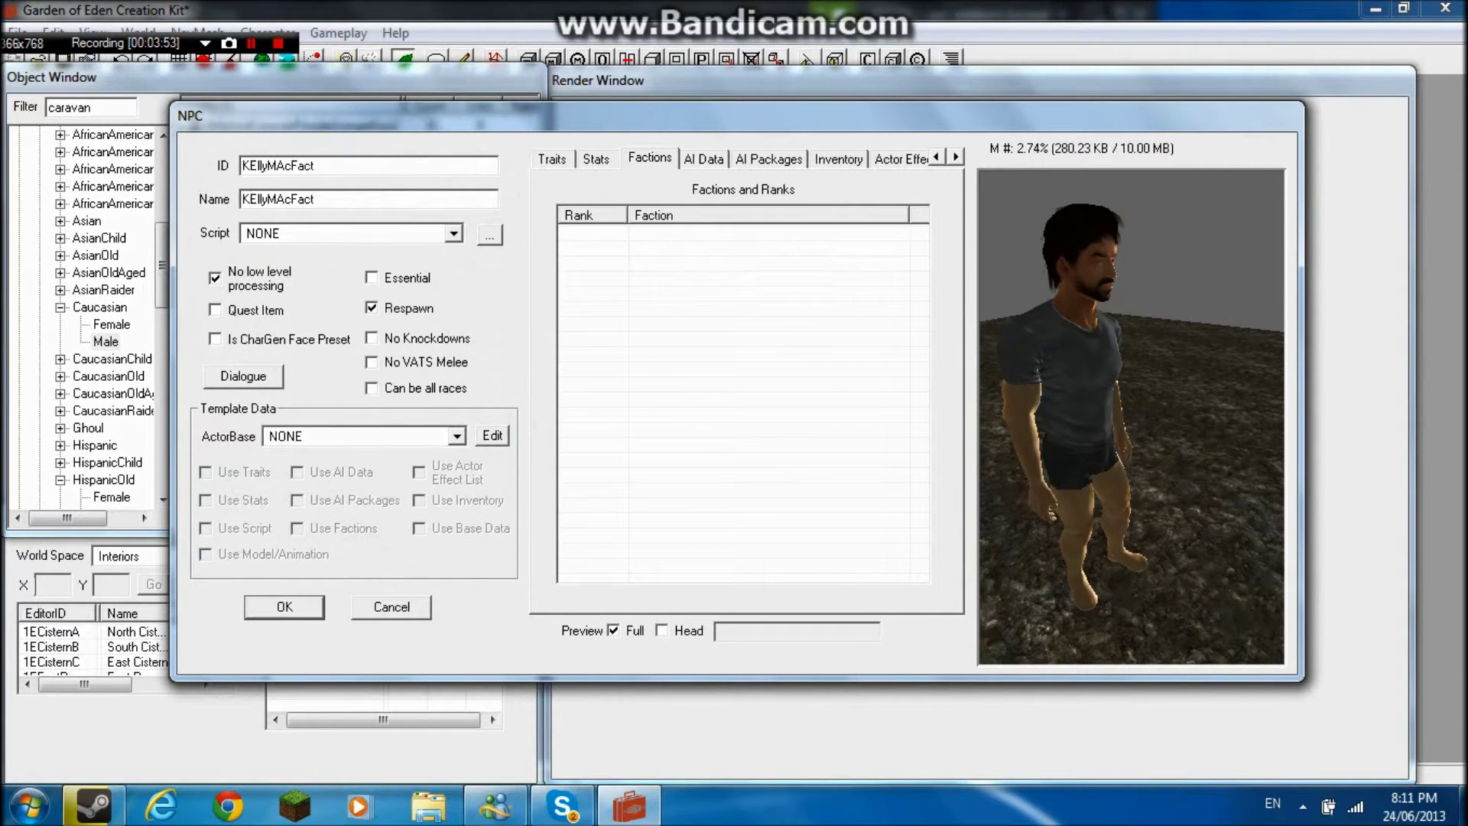
Step: Set the NPC's aggression to Unaggressive and its confidence to Cowardly in the AI attributes
click(703, 158)
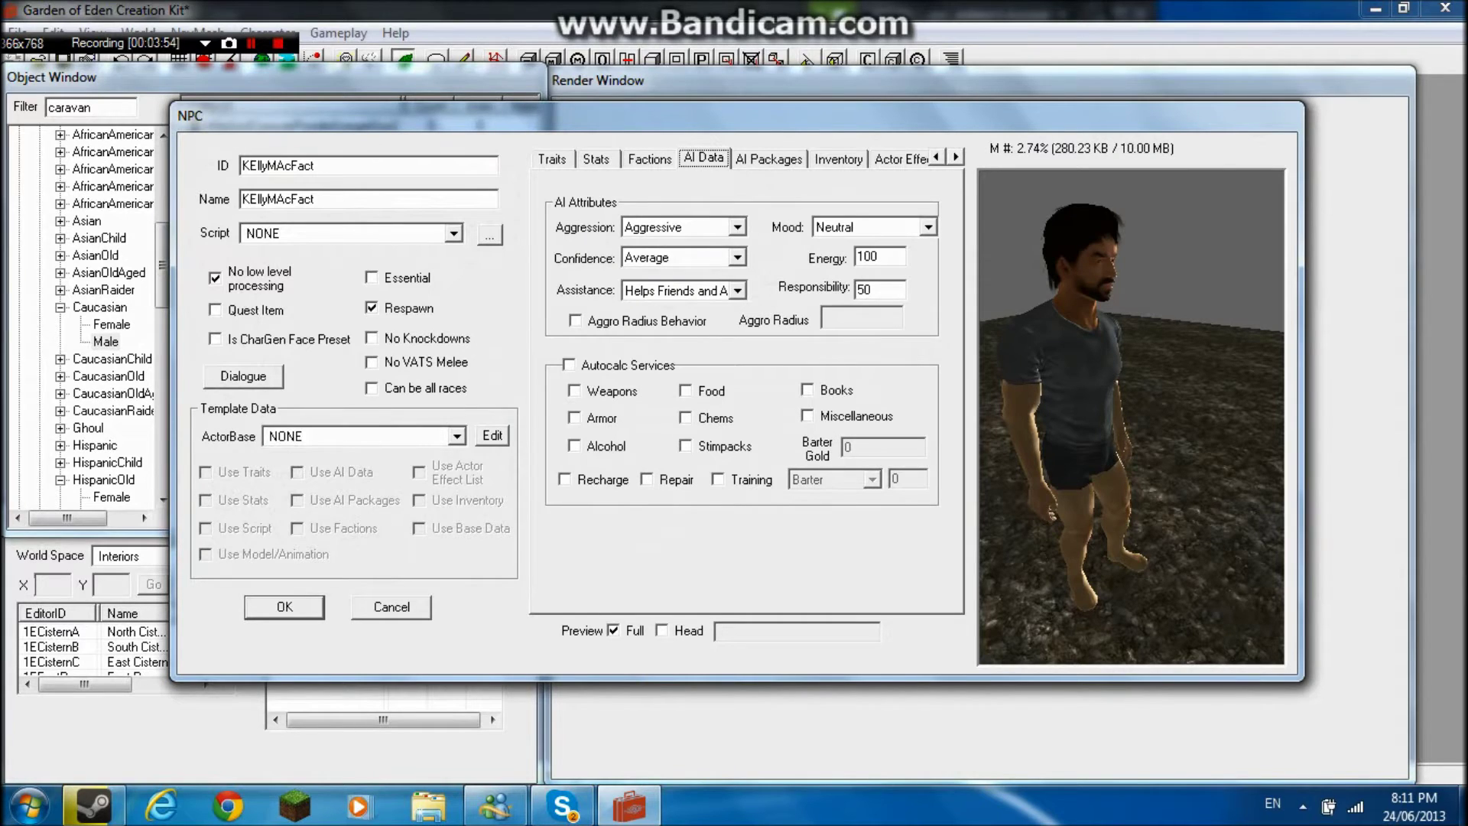
click(737, 227)
click(673, 245)
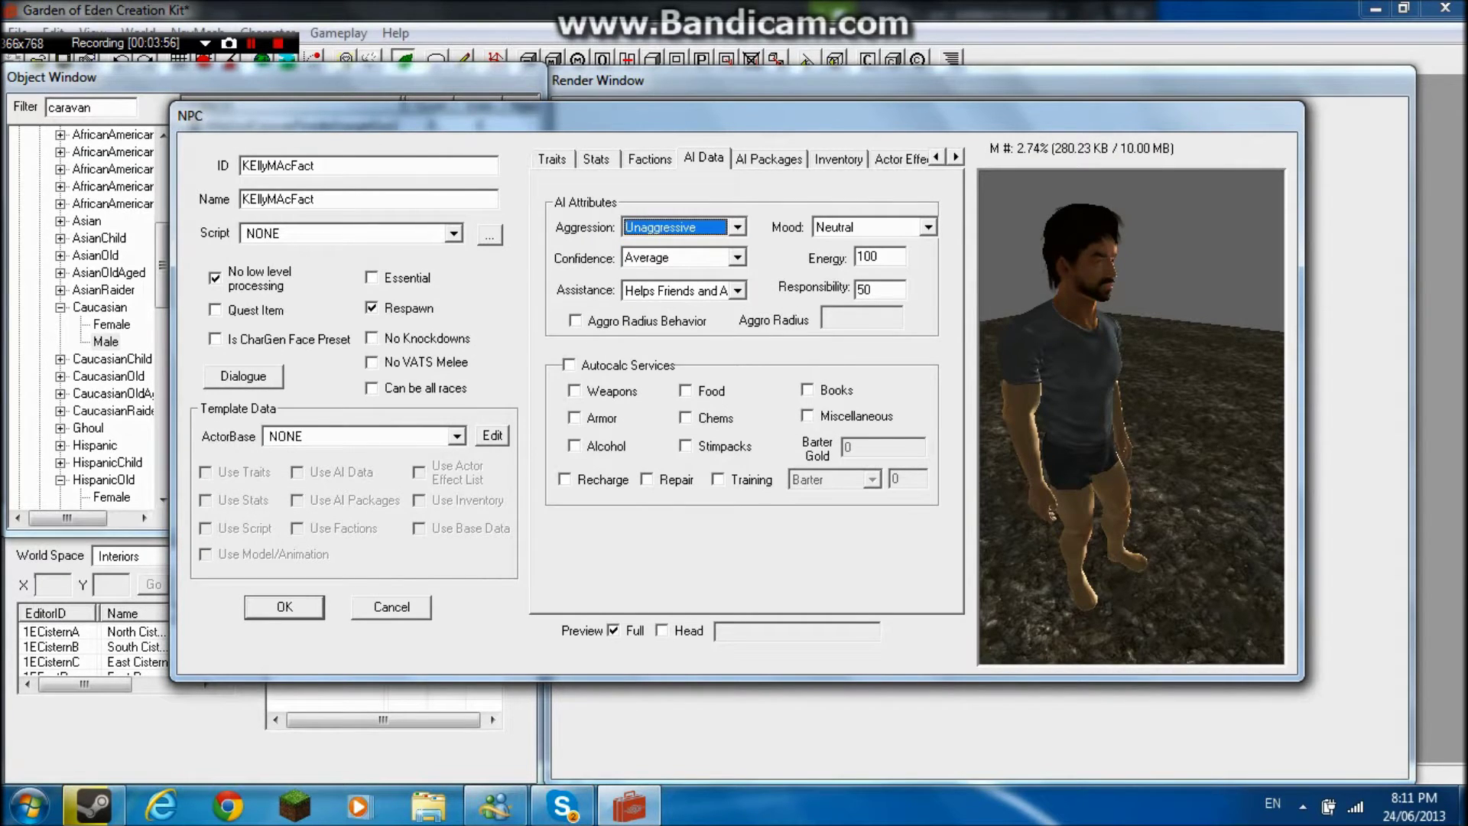
key(Tab)
key(alt+Down)
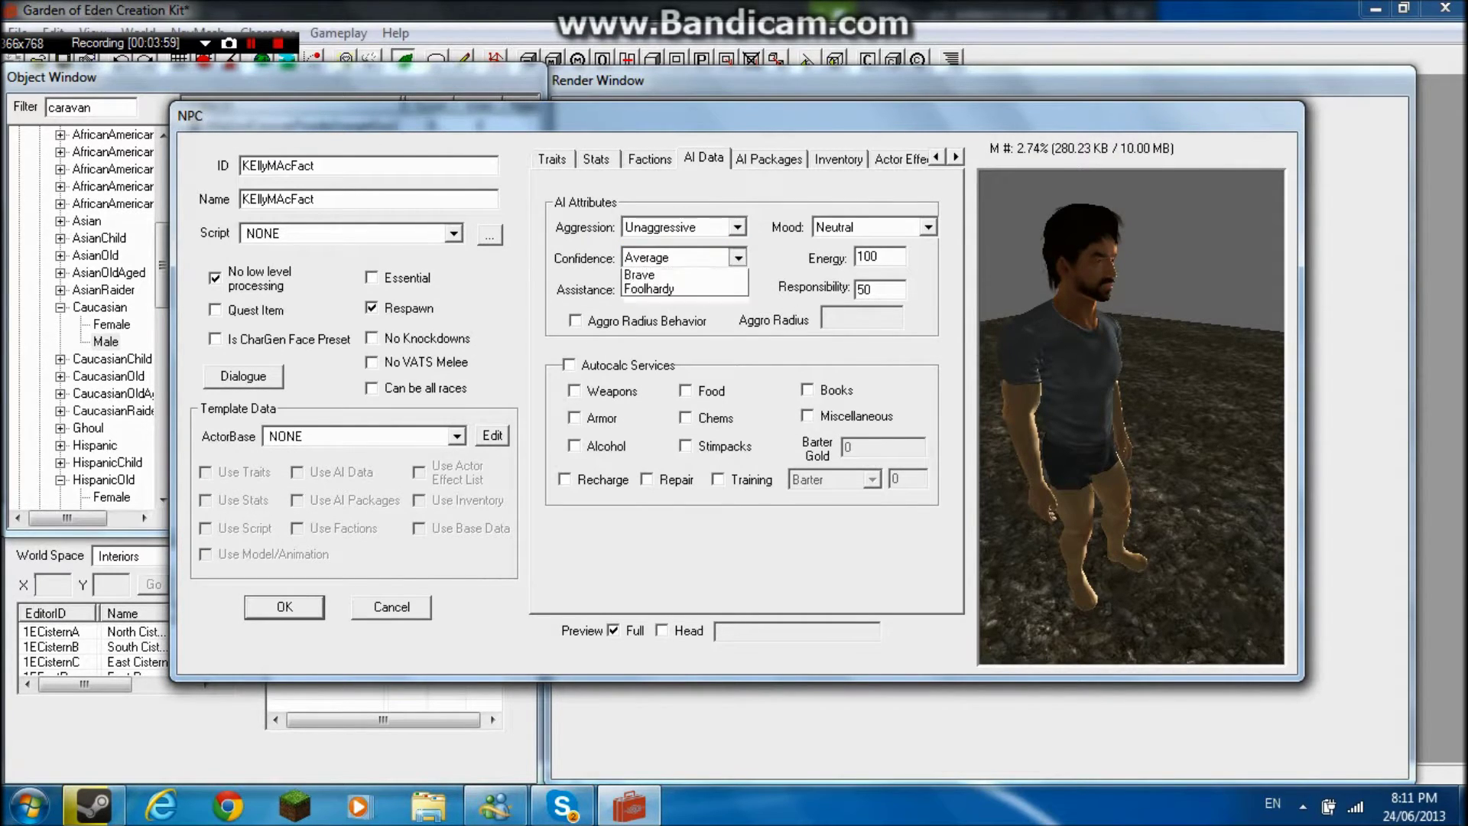
key(Up)
key(Up)
key(Return)
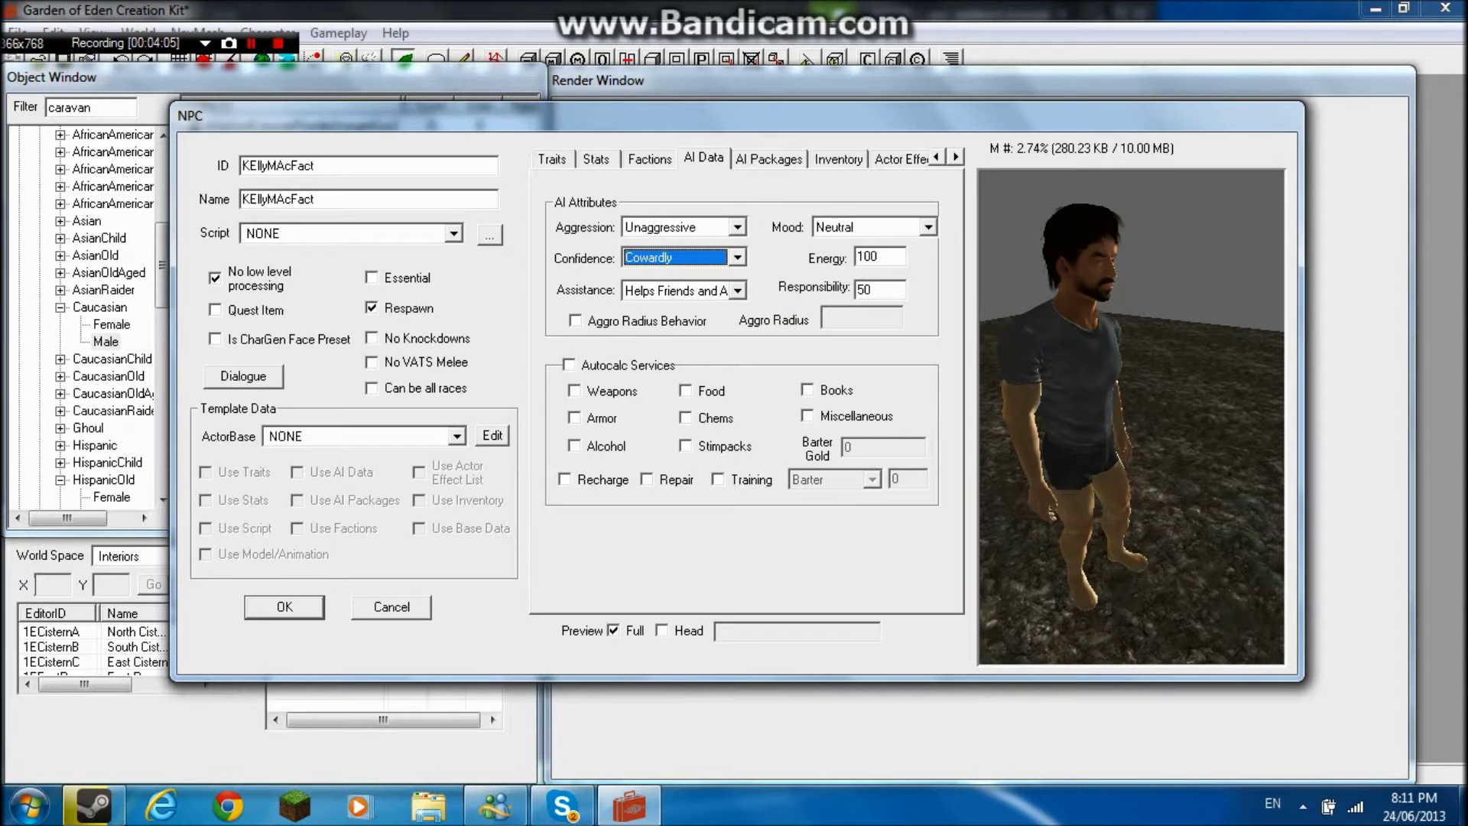
Step: Enable the Chems, Food, Stimpacks, Miscellaneous, Weapons and Armor services for the NPC
click(686, 419)
click(686, 391)
click(686, 446)
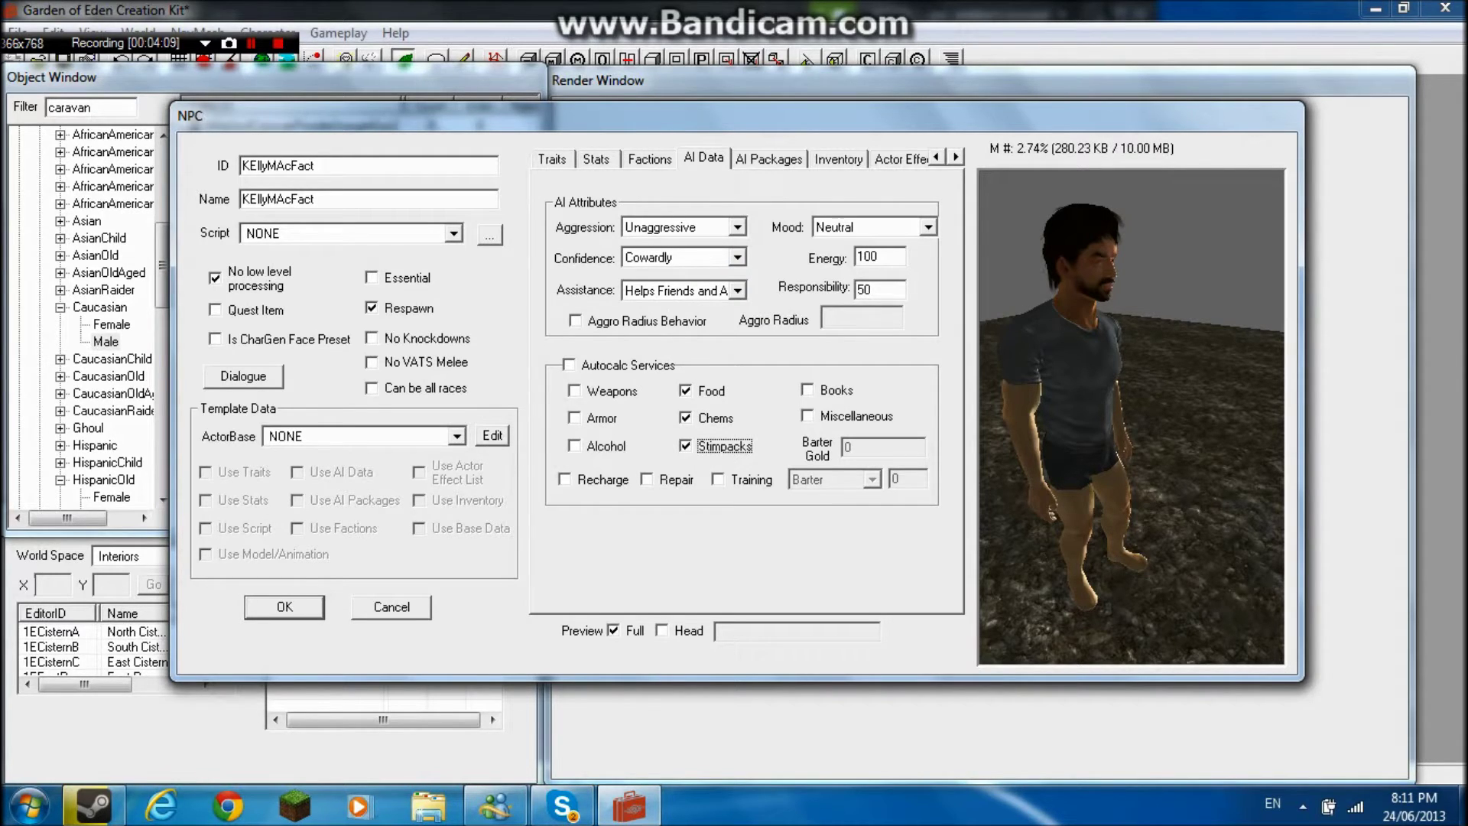
click(807, 415)
click(574, 390)
click(574, 417)
Step: Delete all inherited AI packages from the NPC, including the Sleep and Eat packages
click(770, 159)
click(601, 277)
key(Delete)
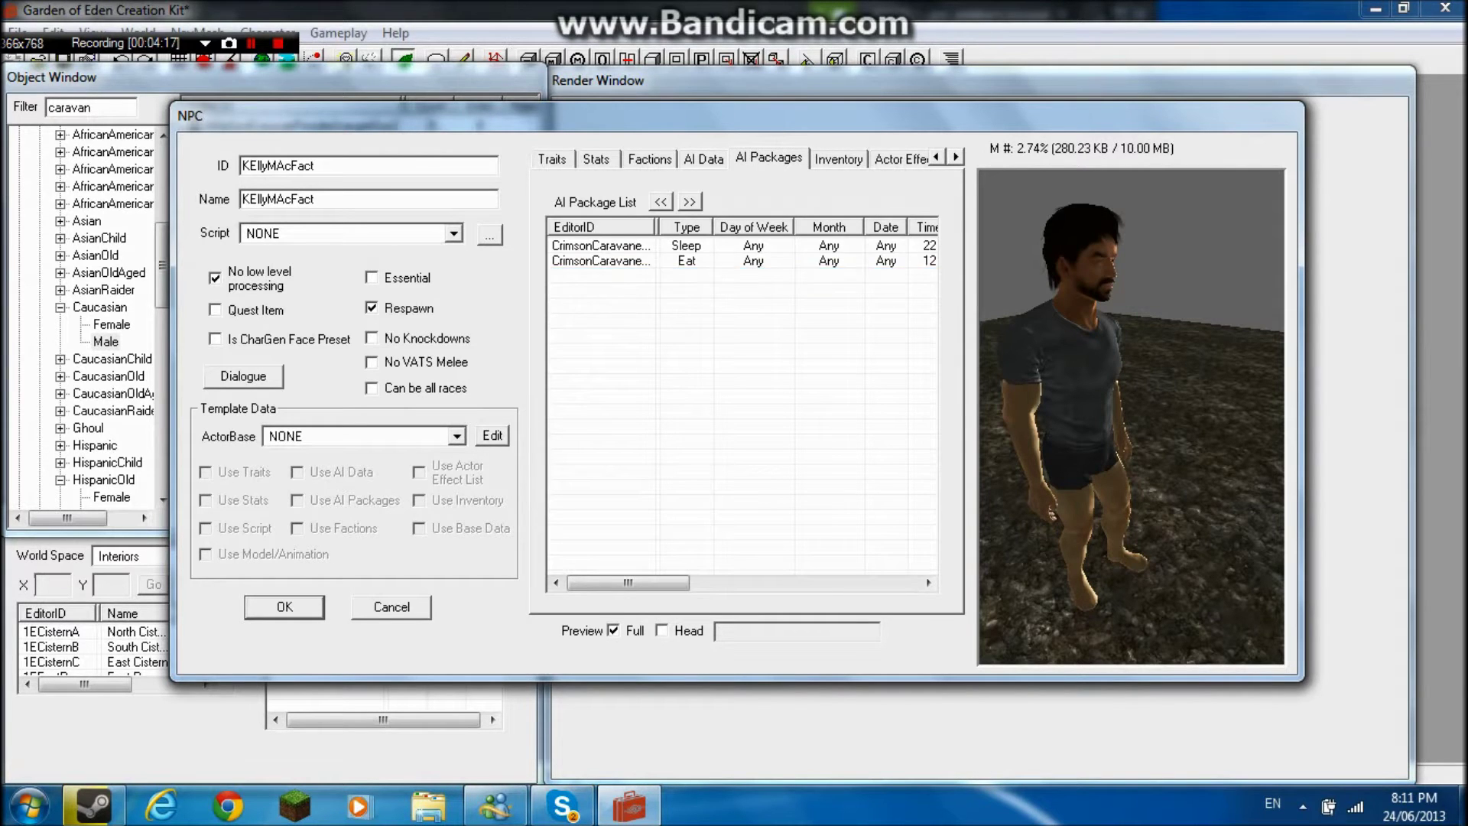
click(601, 261)
key(Delete)
click(601, 246)
key(Delete)
Step: Start a new AI package for the NPC and set its package type to Guard
right_click(668, 307)
click(718, 321)
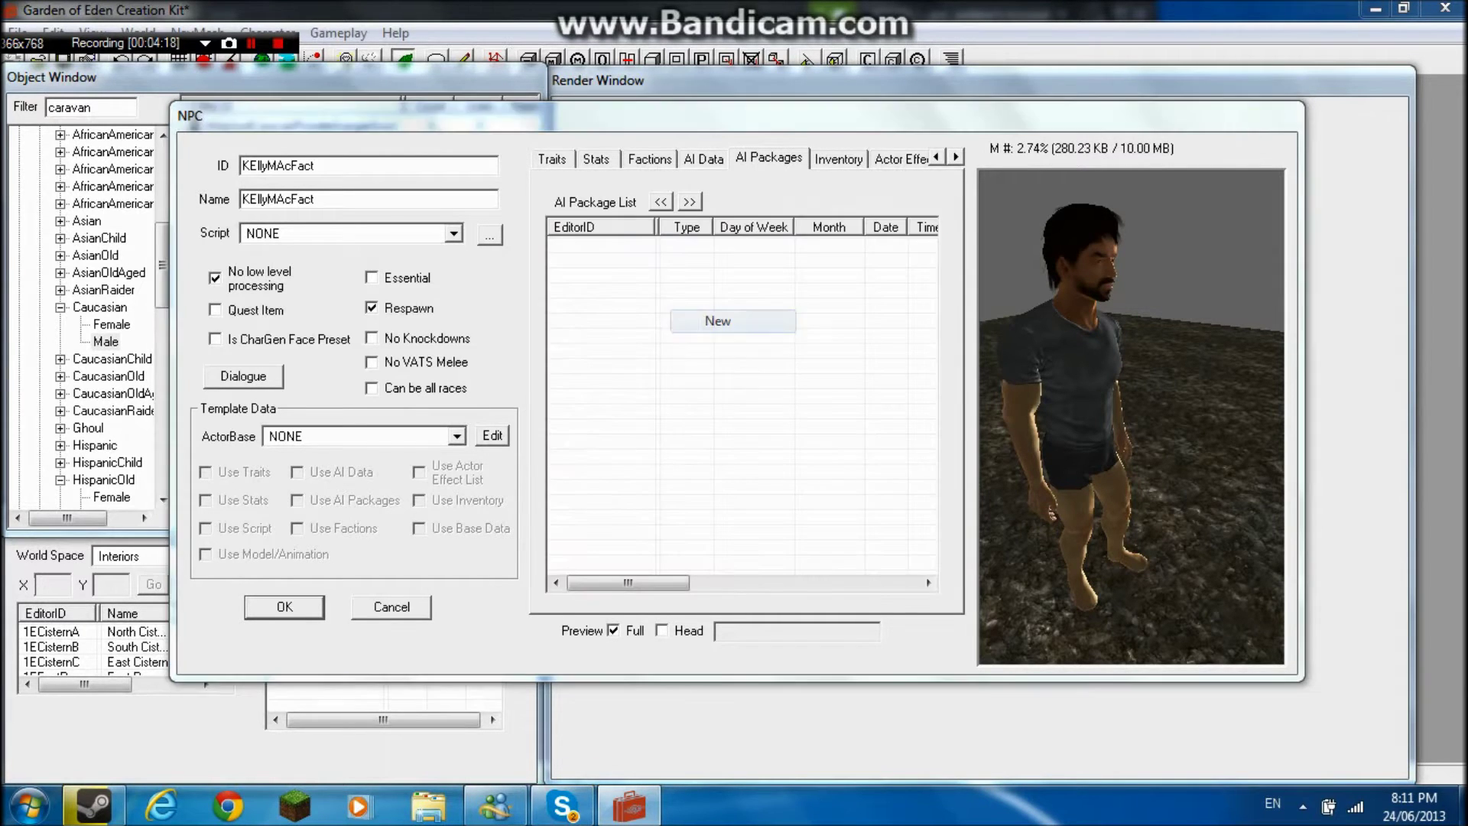
click(986, 85)
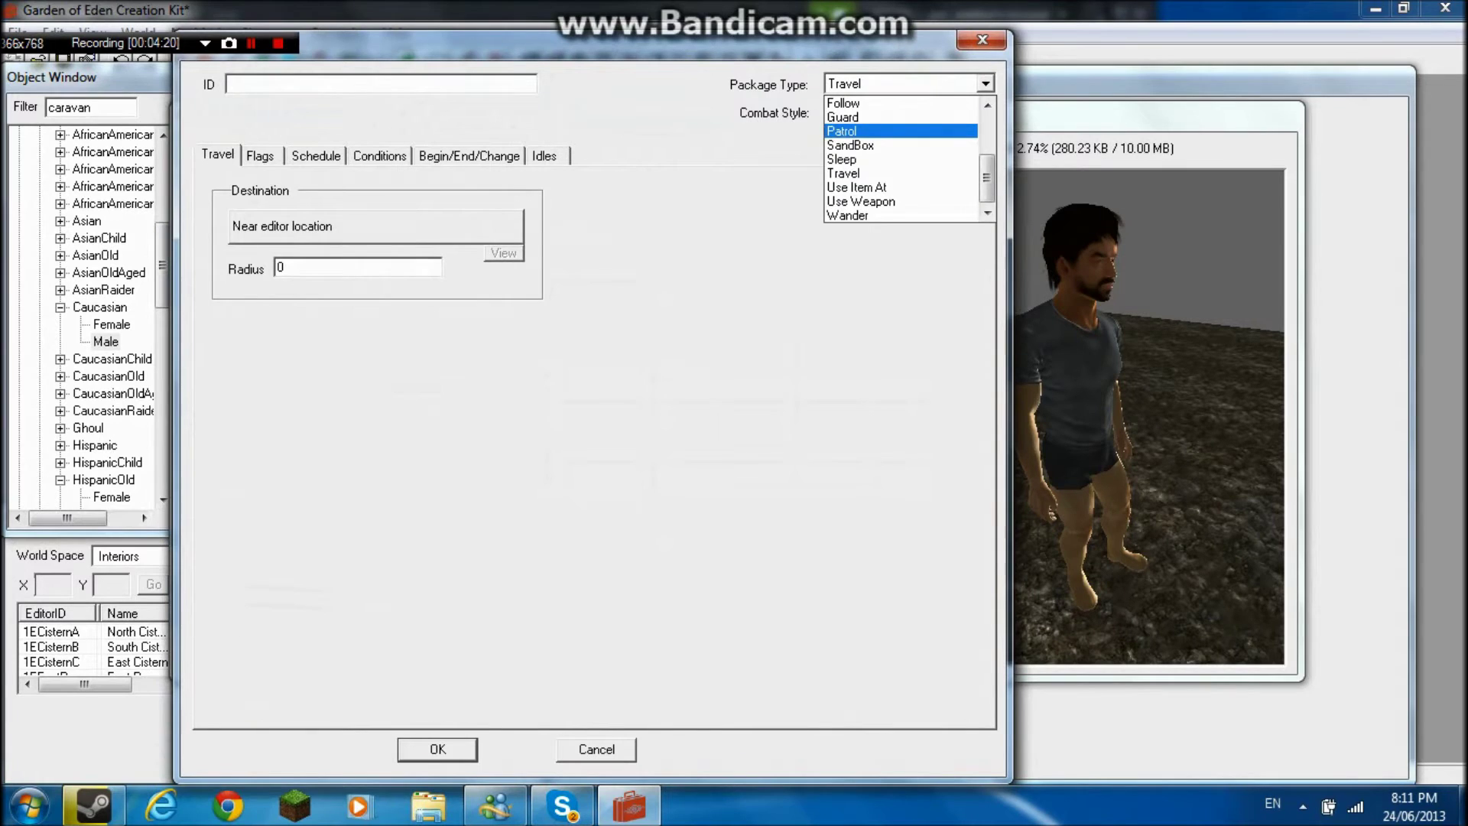
click(844, 118)
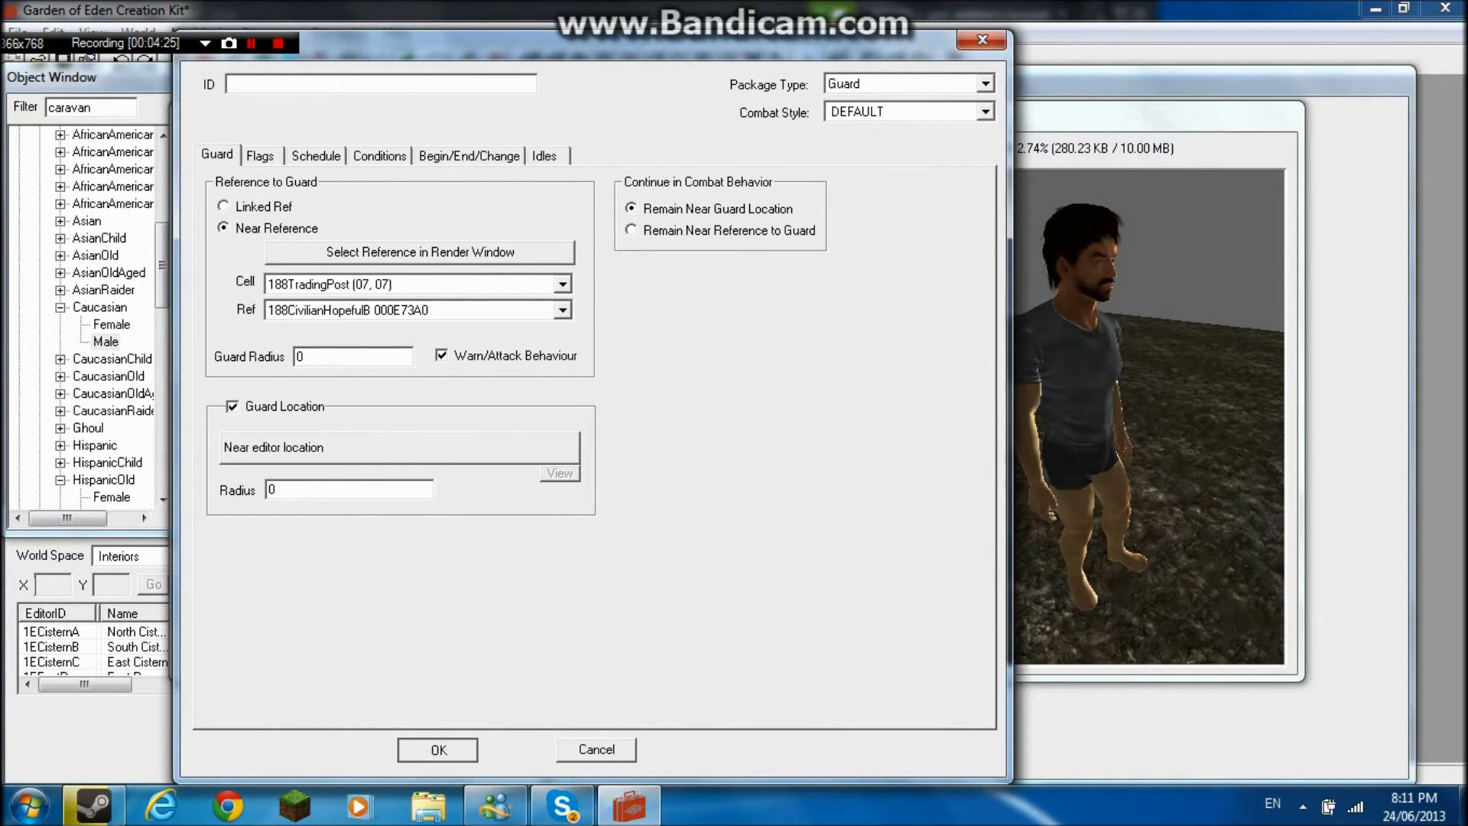
Step: Accept the Guard package and delete the inherited weapon, cowboy hat and outfit from the NPC's inventory
click(438, 749)
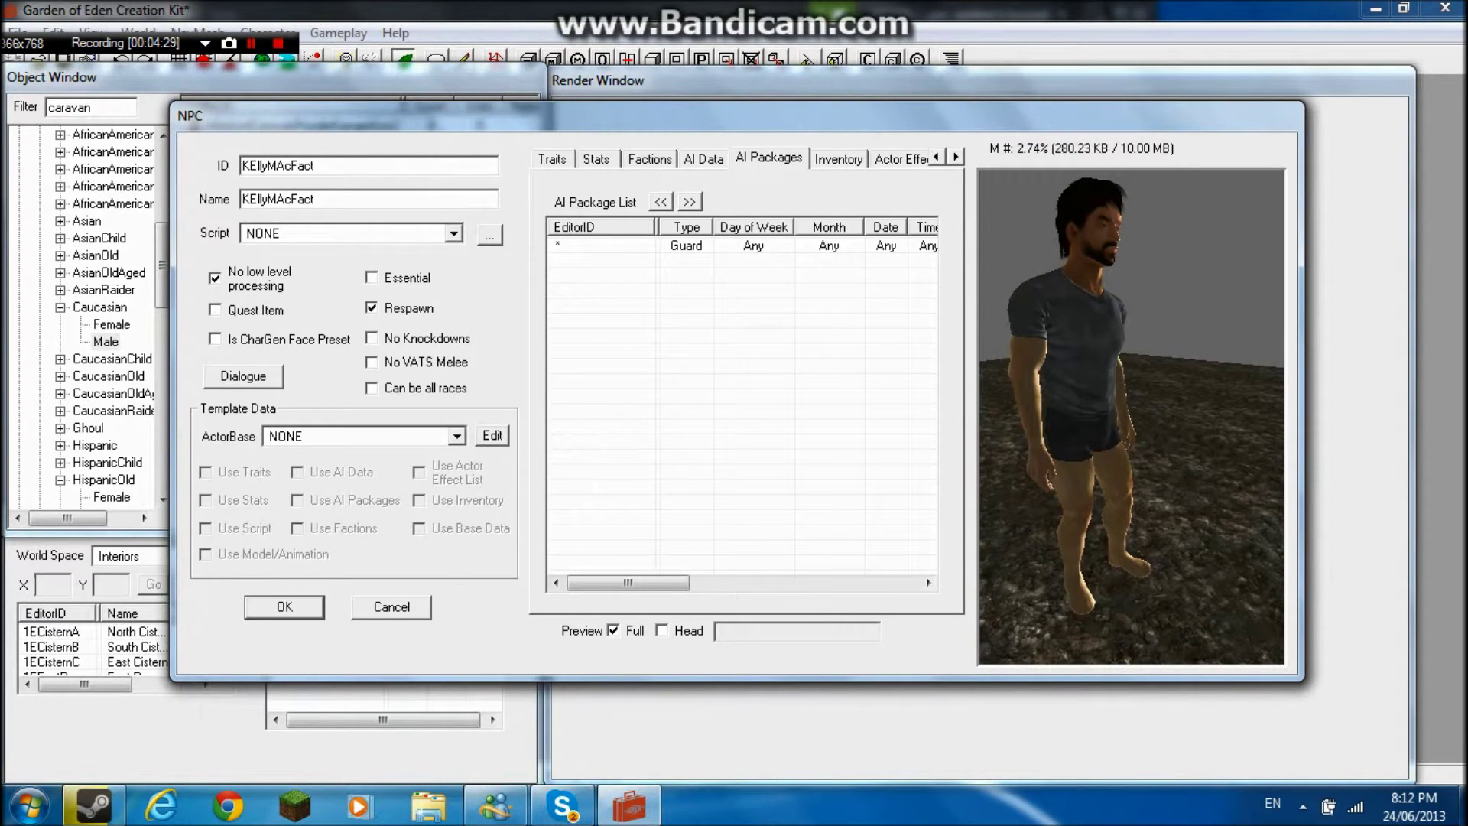
click(839, 159)
click(723, 284)
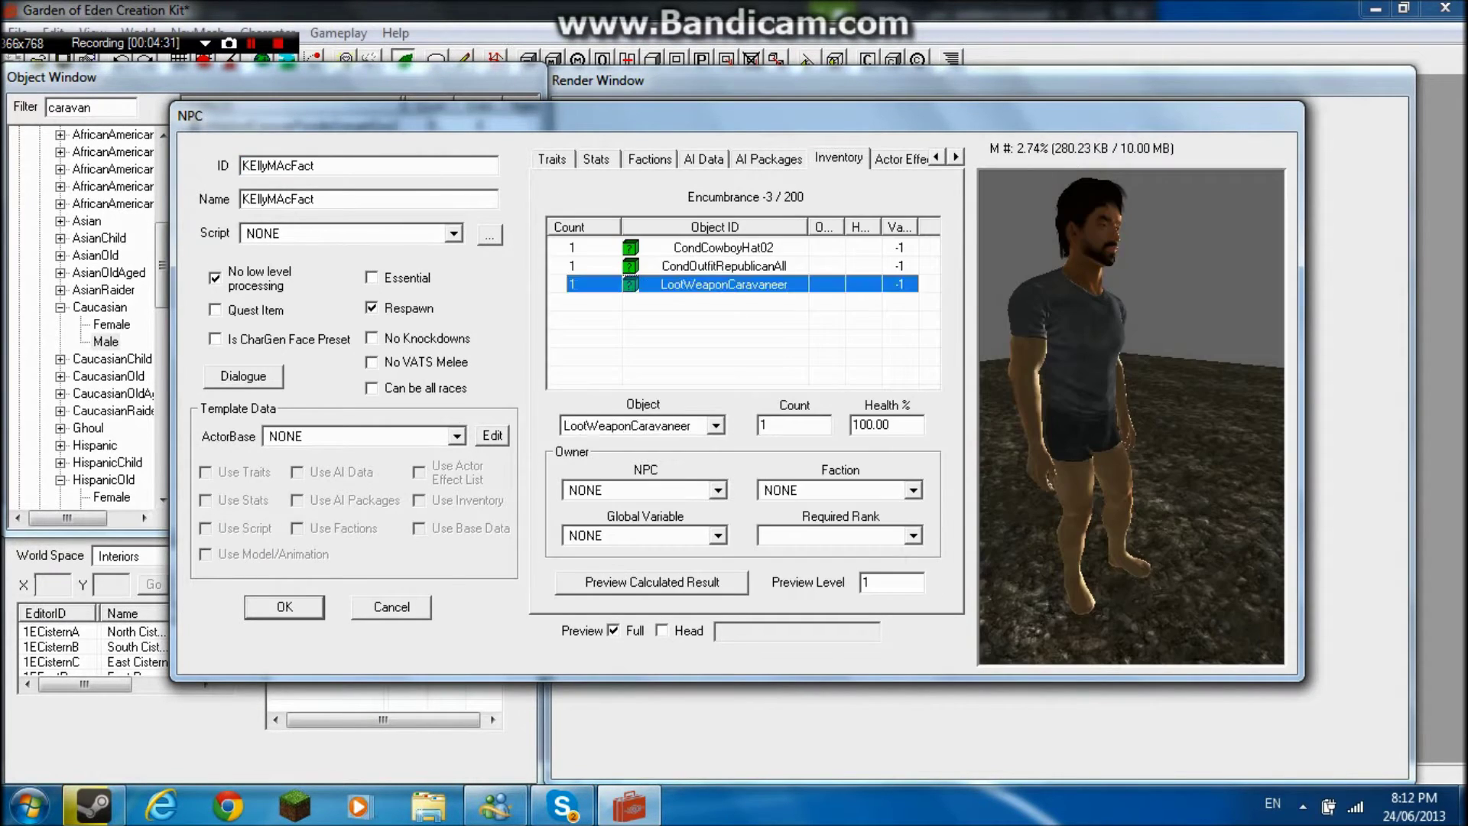
key(Delete)
key(Delete)
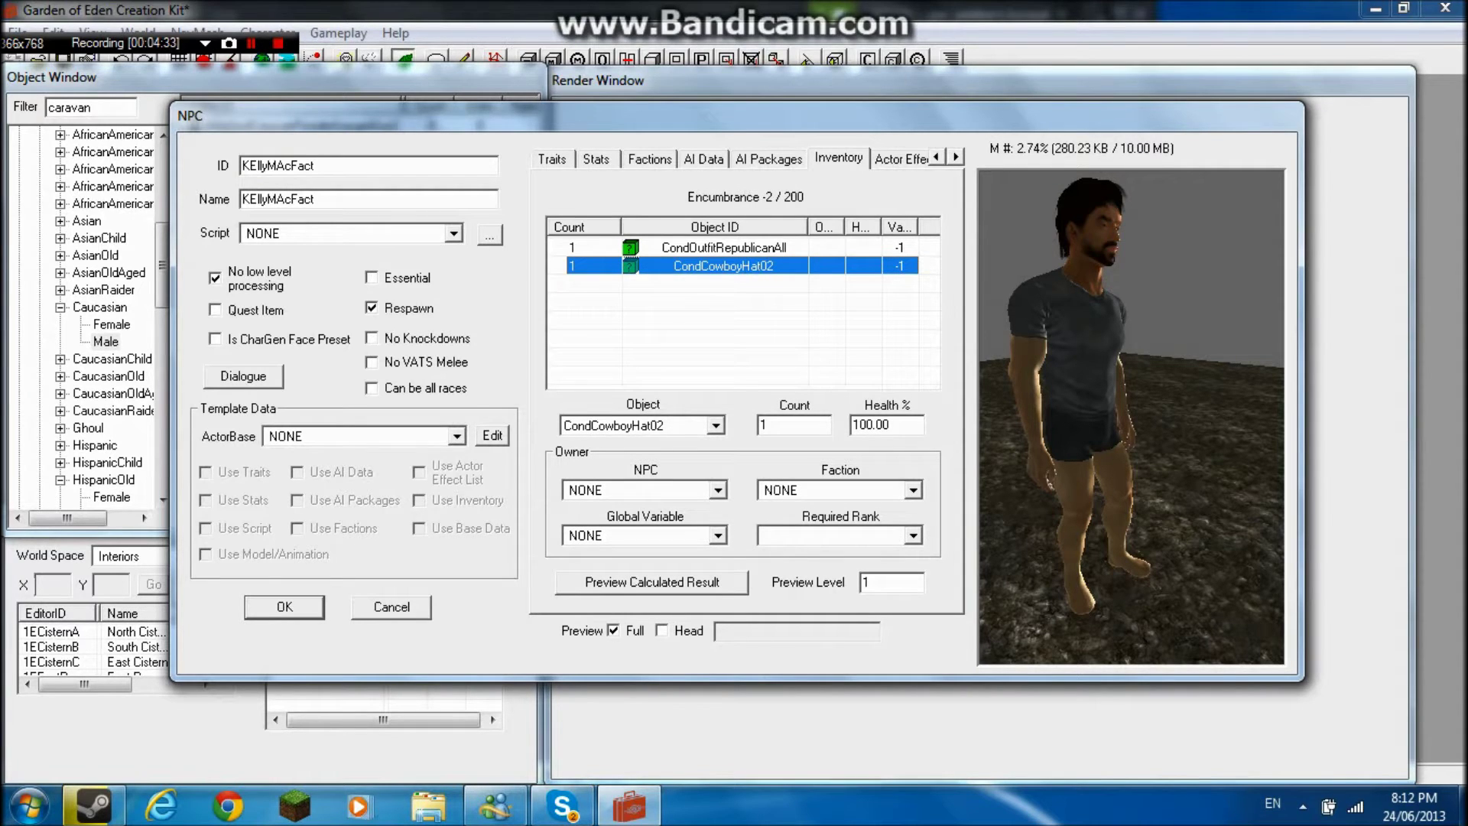
key(Delete)
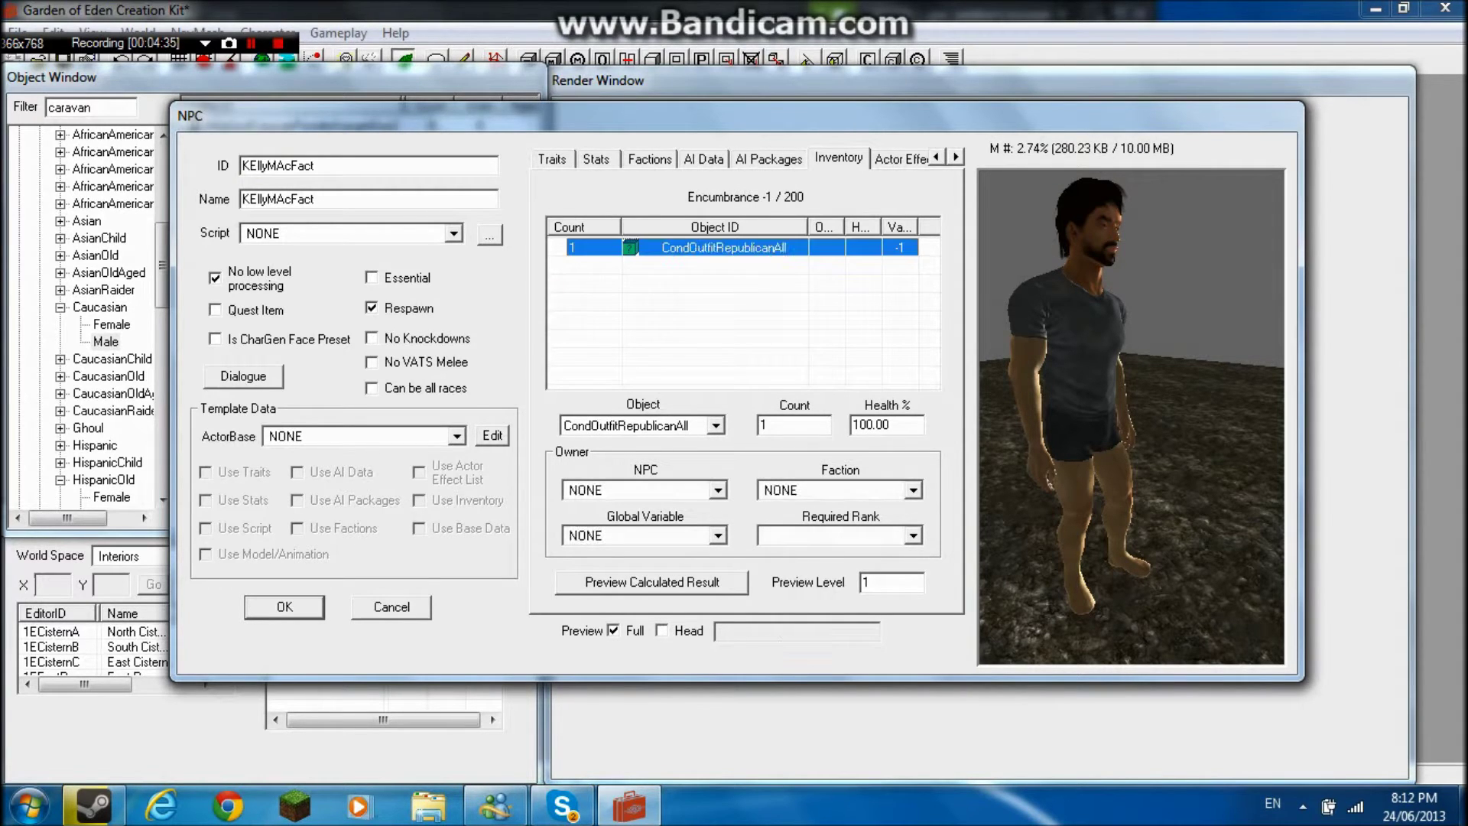
key(Delete)
Step: Add OutfitRepublican01 to the NPC's inventory and refresh the full-body preview
right_click(660, 325)
click(710, 340)
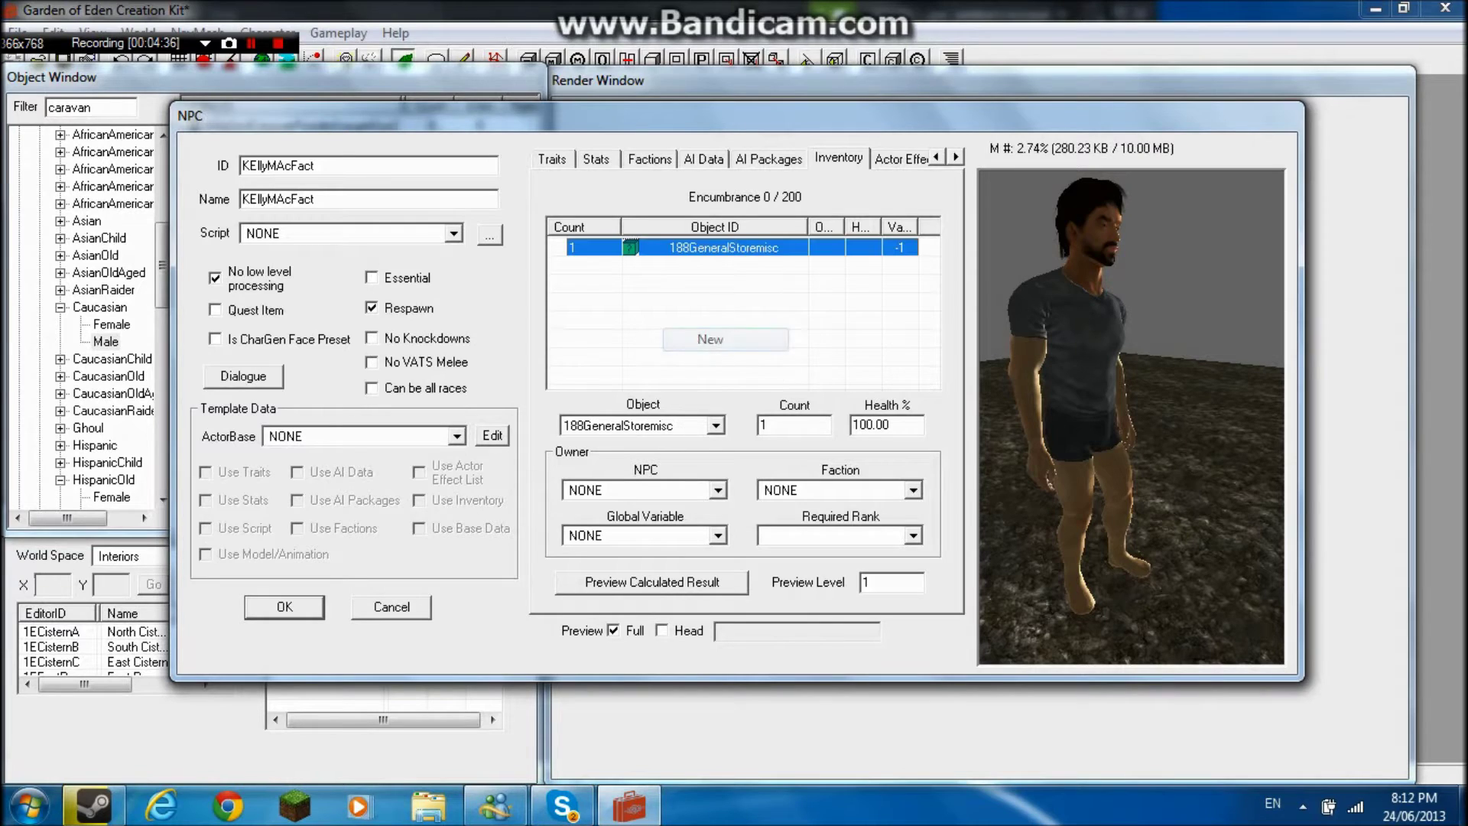
click(716, 426)
text(outf)
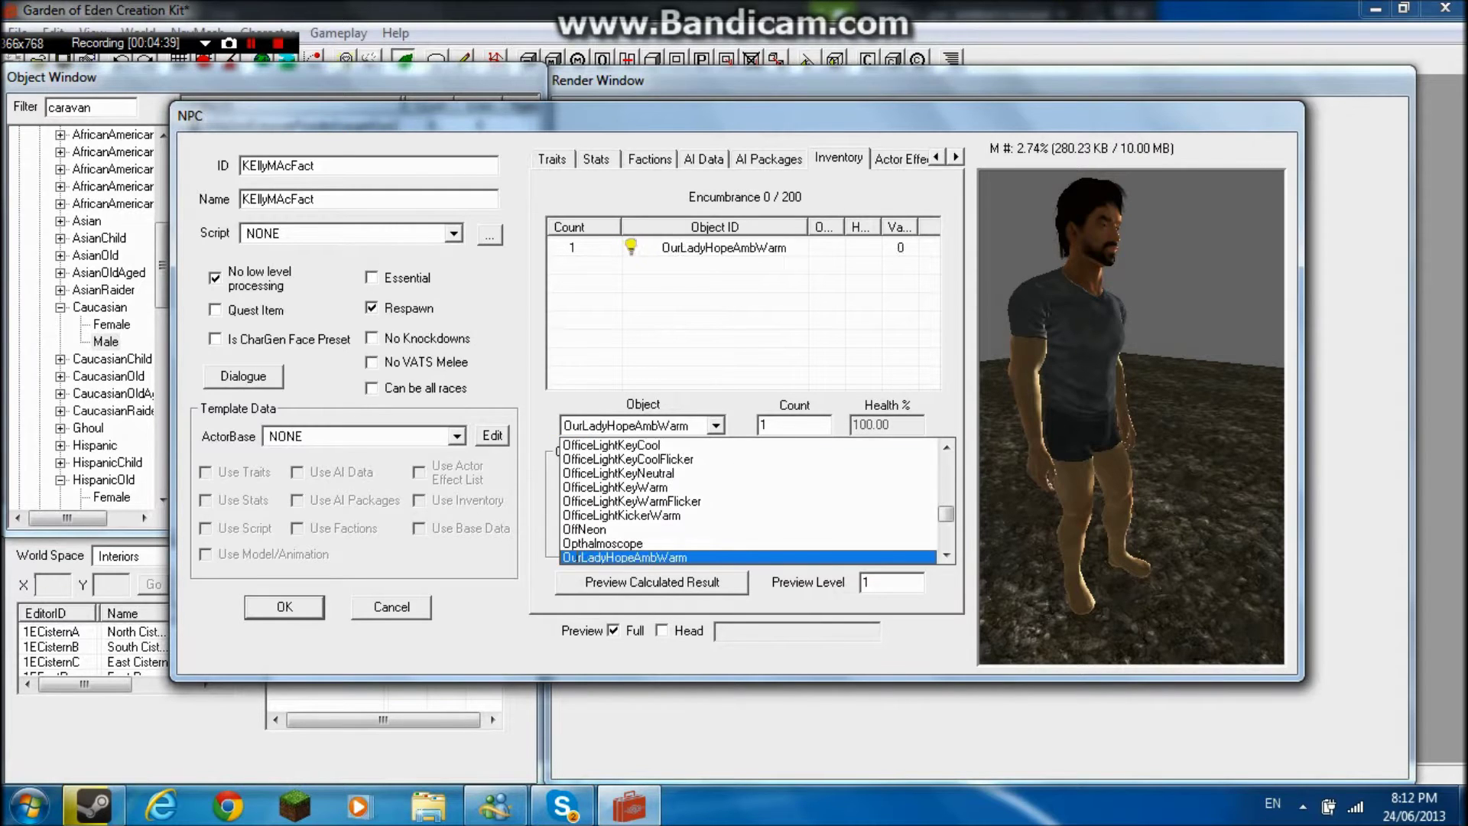
text(itre)
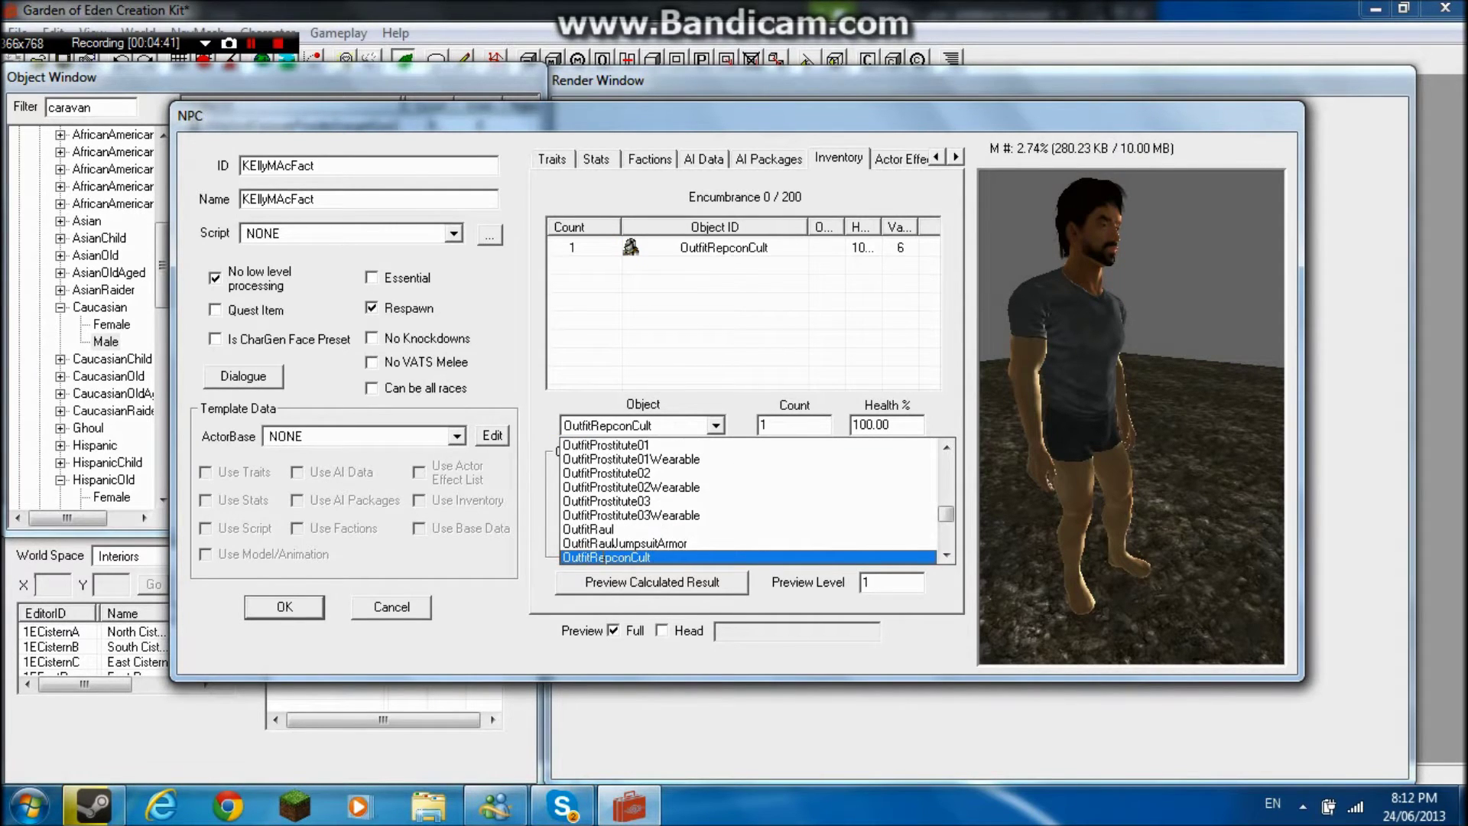
text(ublican01)
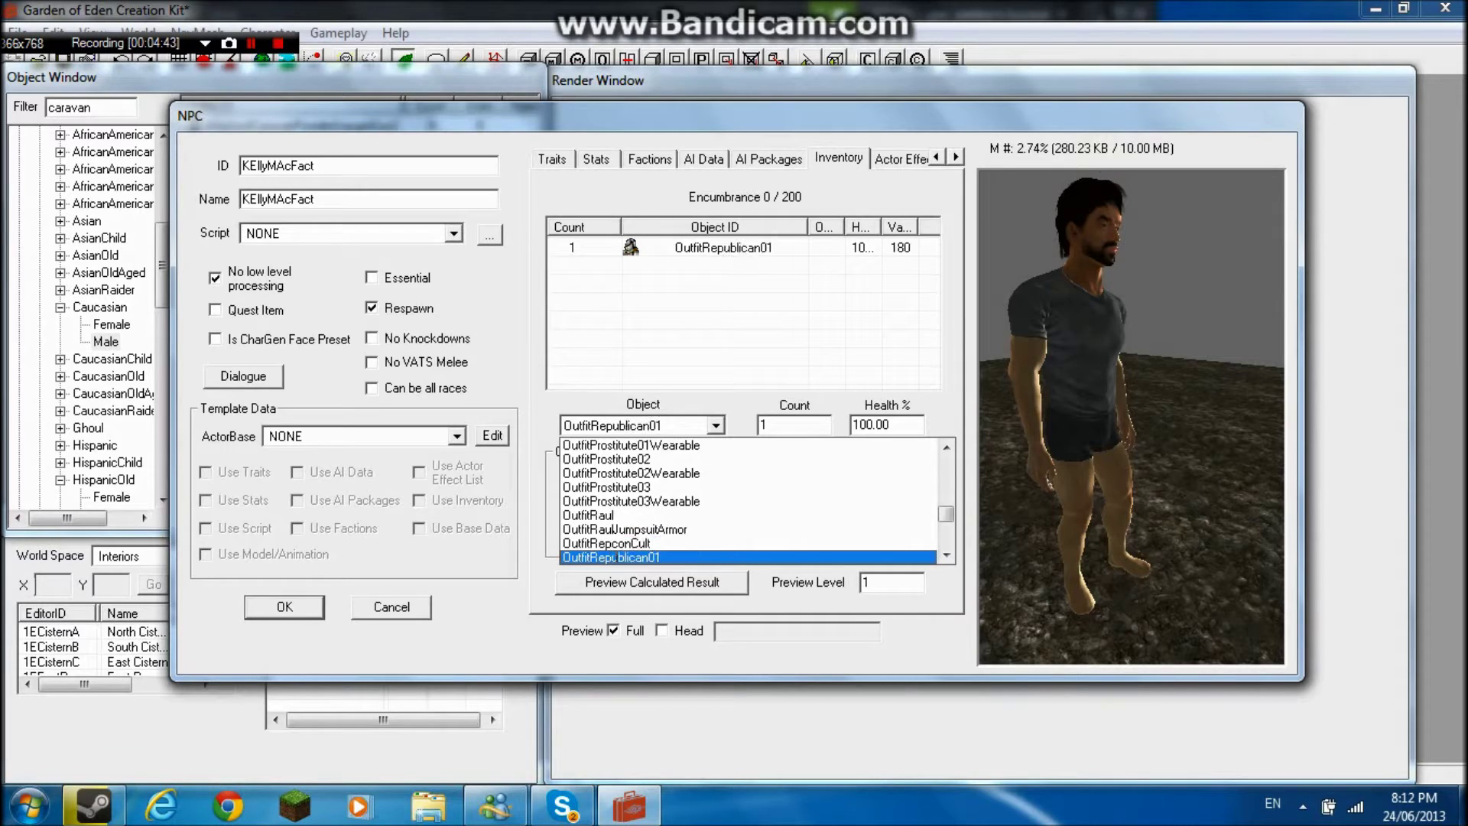
click(616, 557)
click(634, 630)
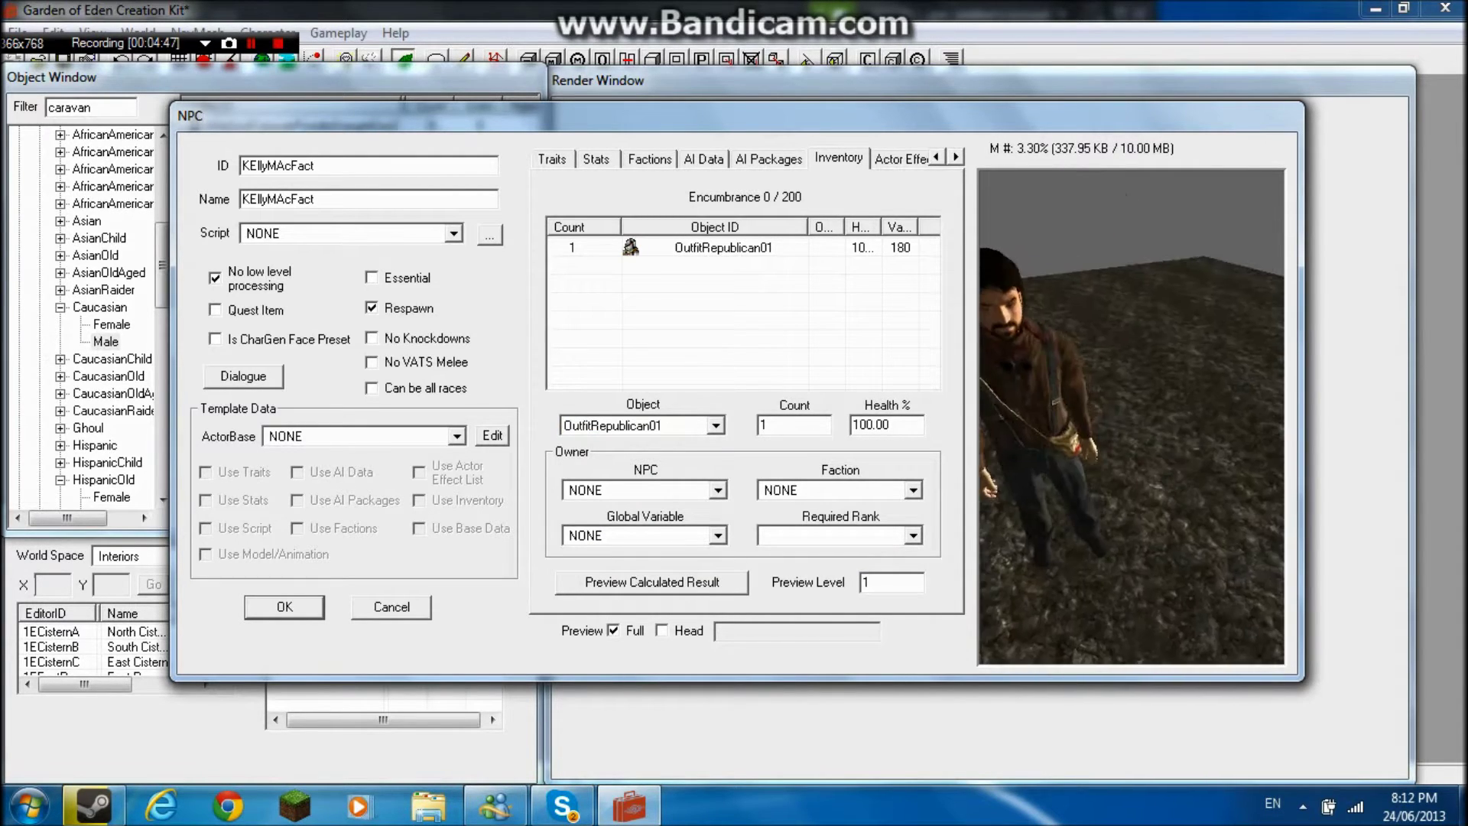
Step: Change the NPC's outfit item to OutfitRepublican03 and refresh the full-body preview
click(716, 426)
click(658, 473)
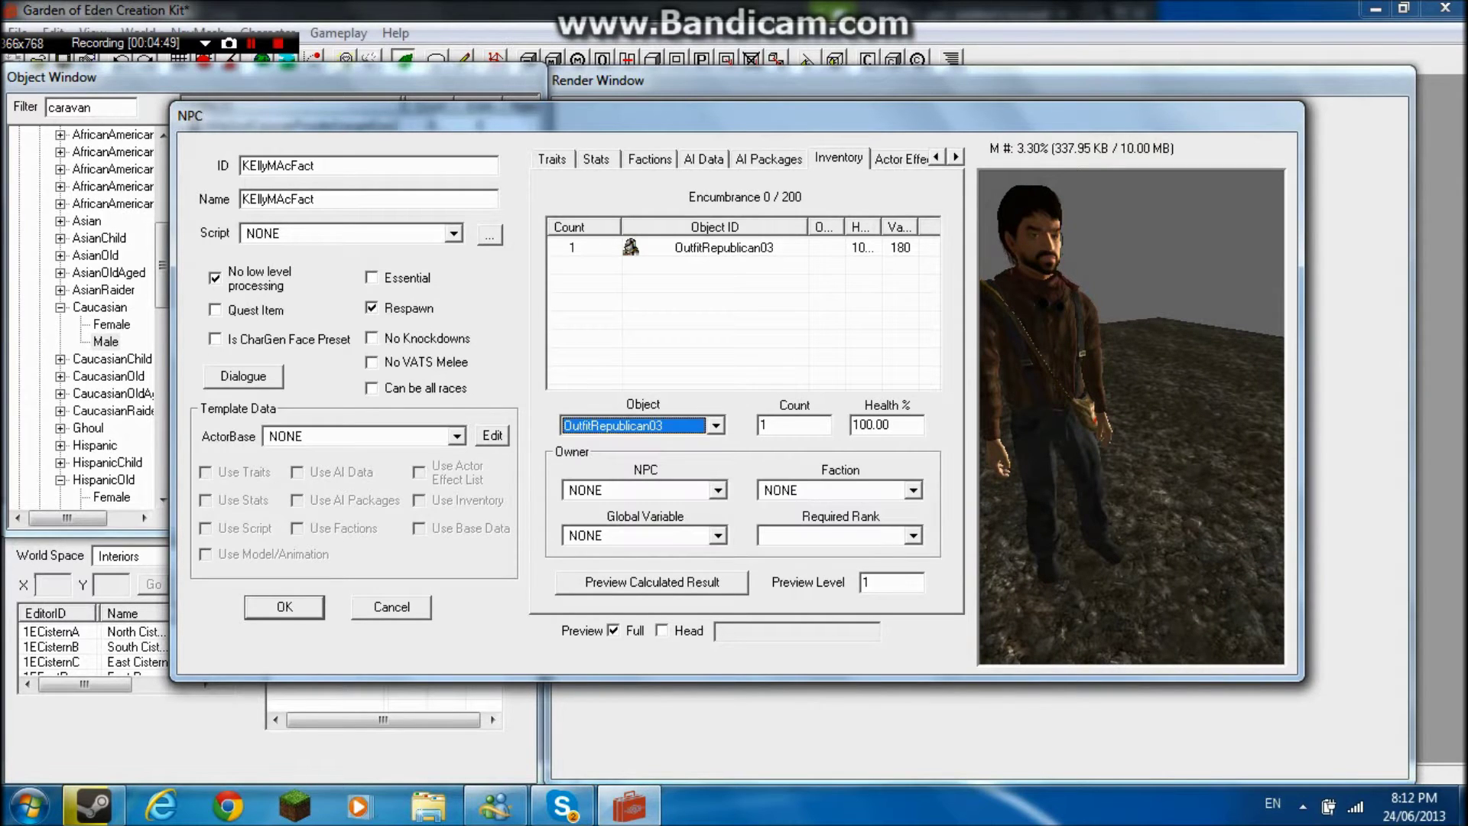
click(616, 631)
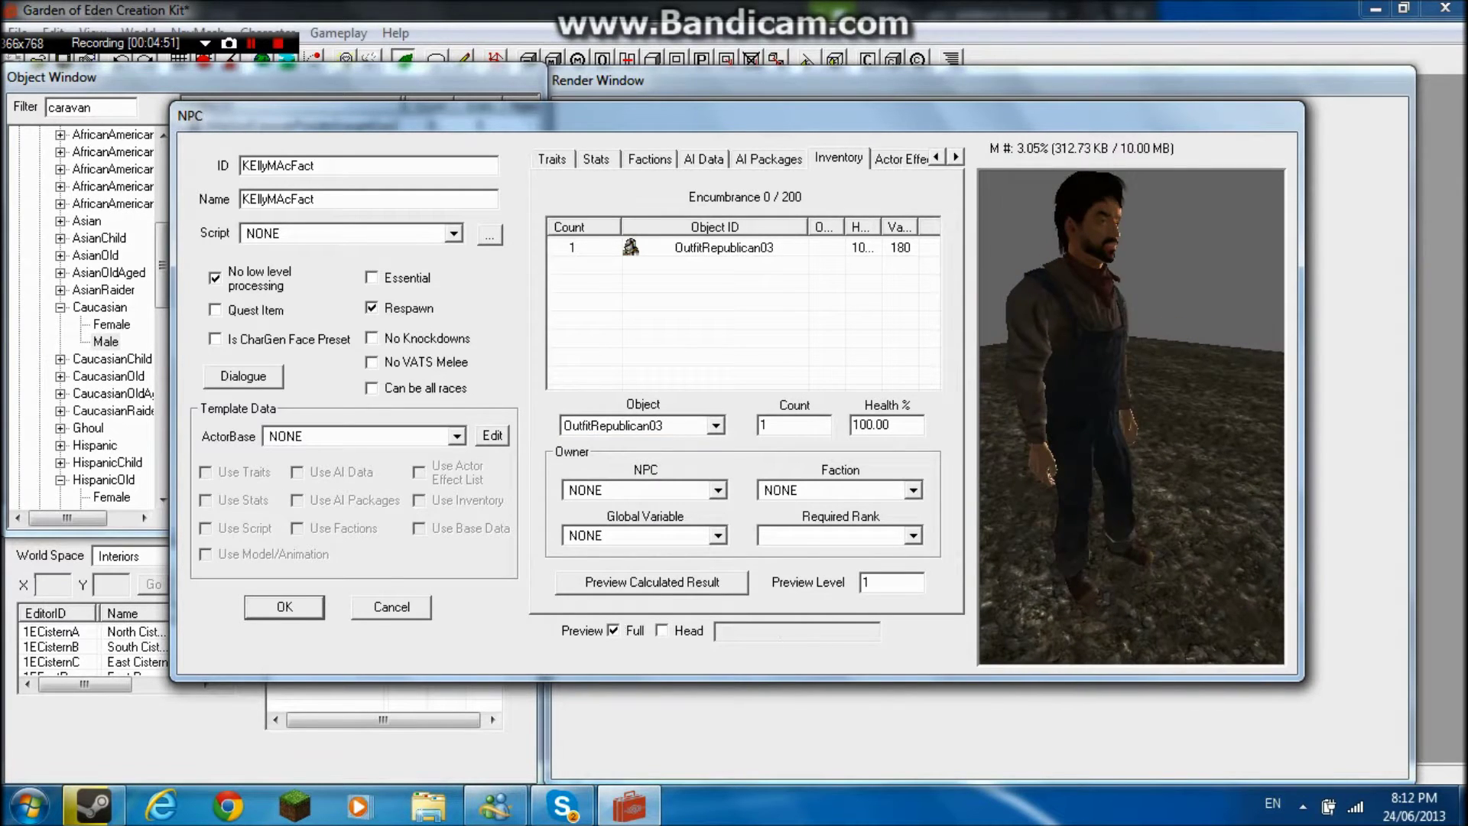
Step: Add the weapon WeapNV44Revolver to the NPC's inventory
right_click(788, 303)
click(833, 313)
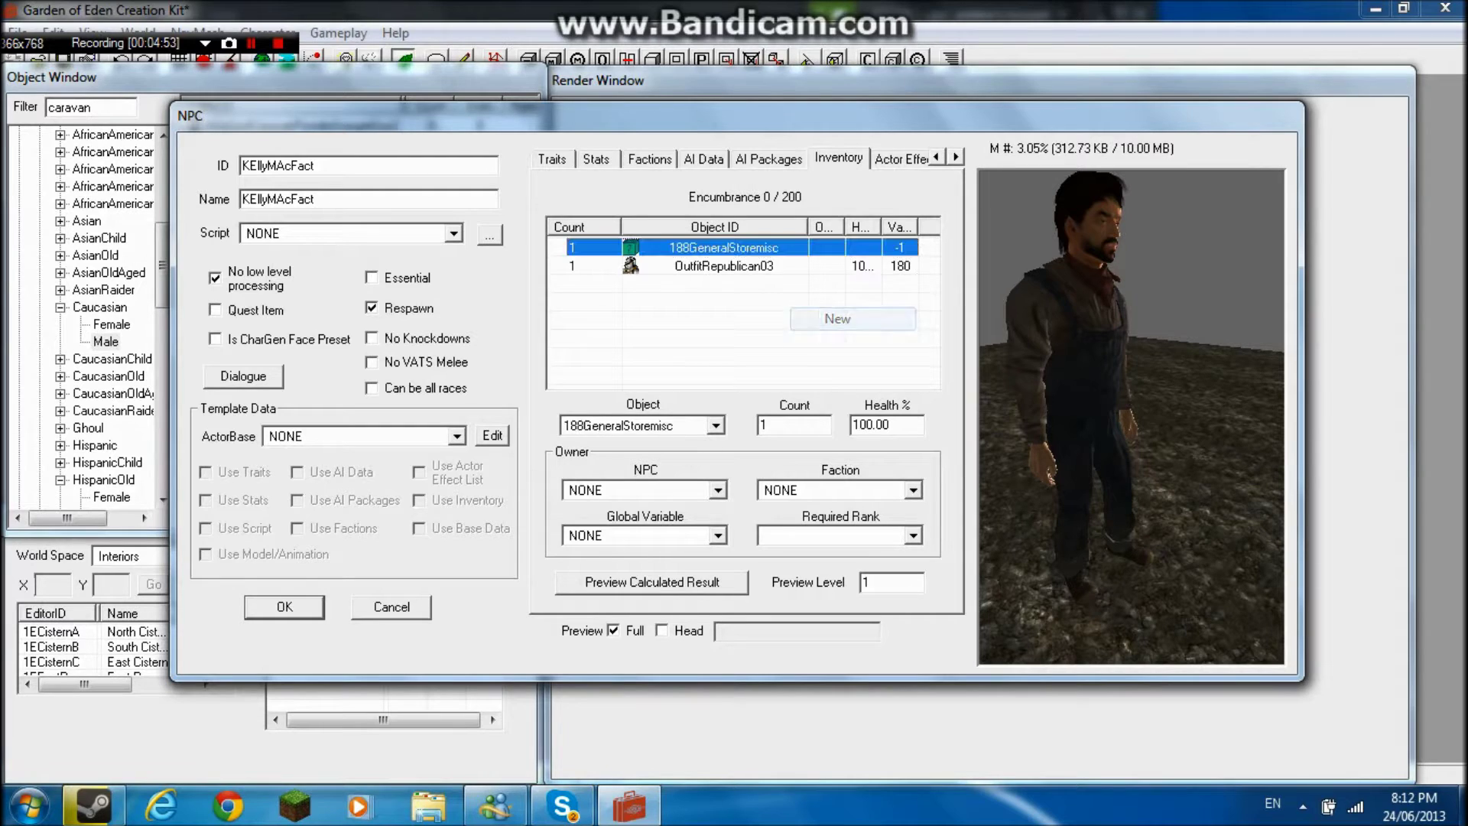
click(715, 425)
text(we)
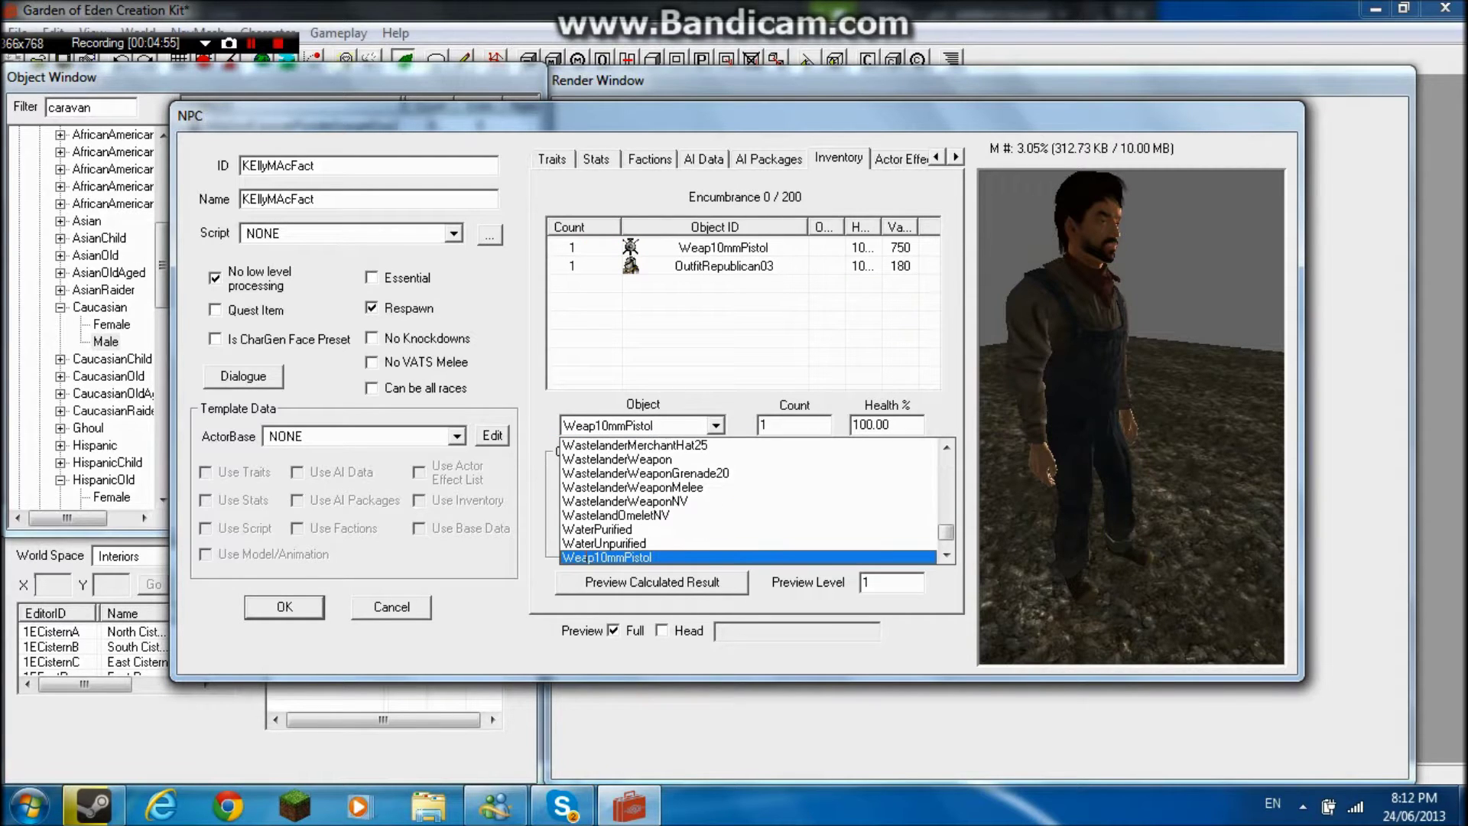
text(nv)
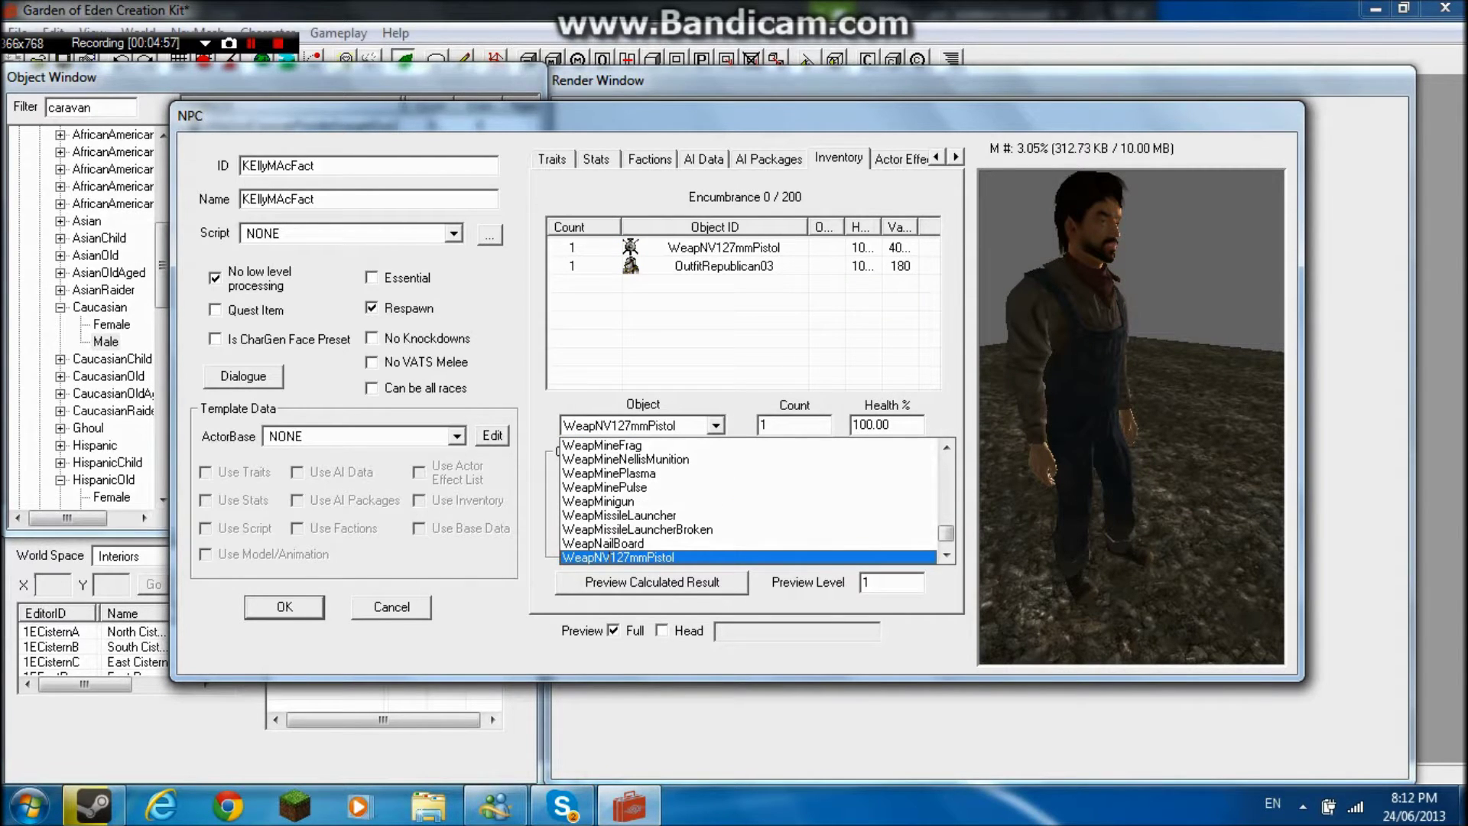
scroll(610, 529, down, 2)
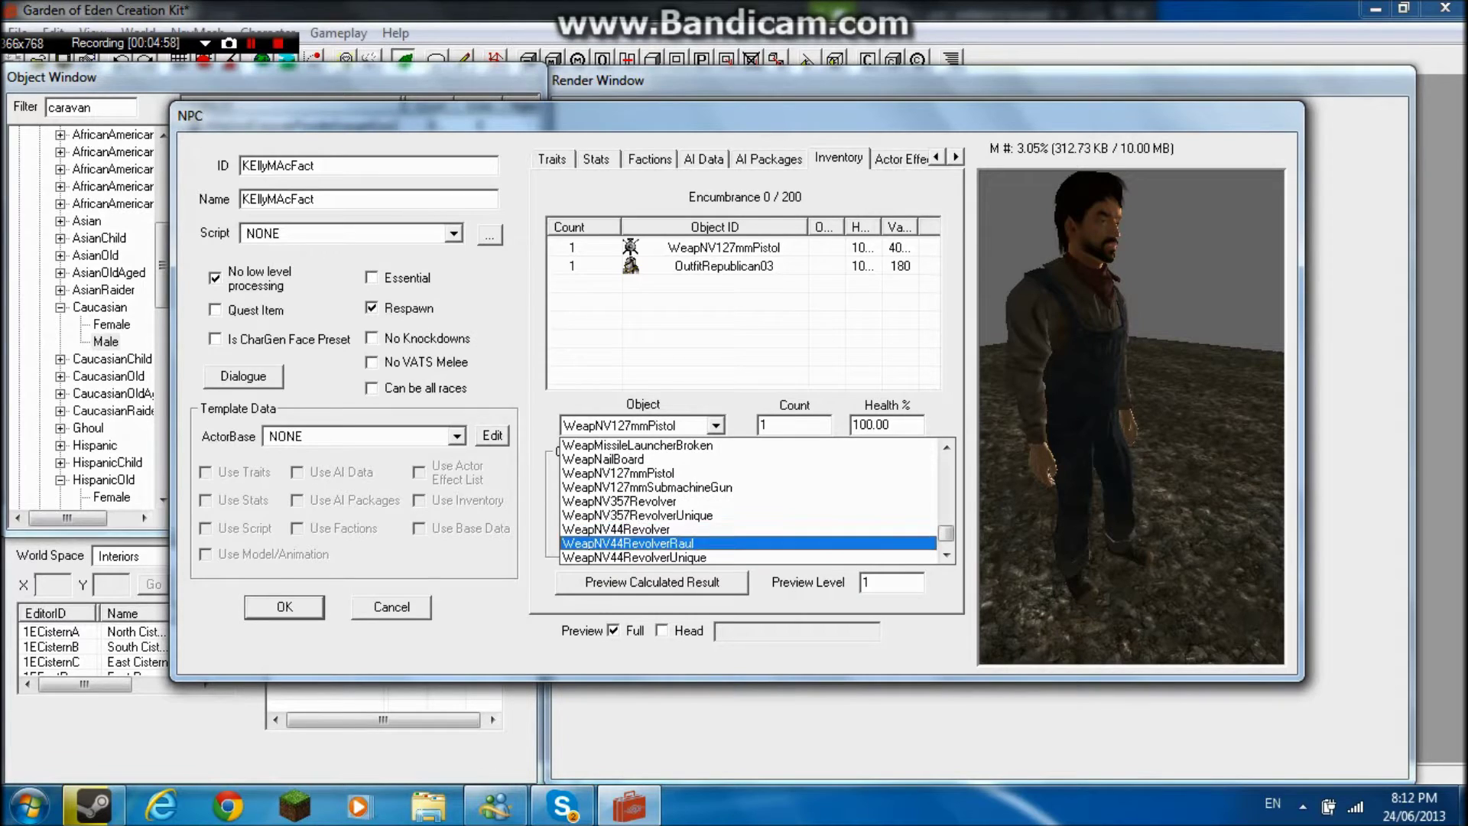
click(617, 530)
Step: Add Stimpak to the NPC's inventory with a count of 43
right_click(693, 352)
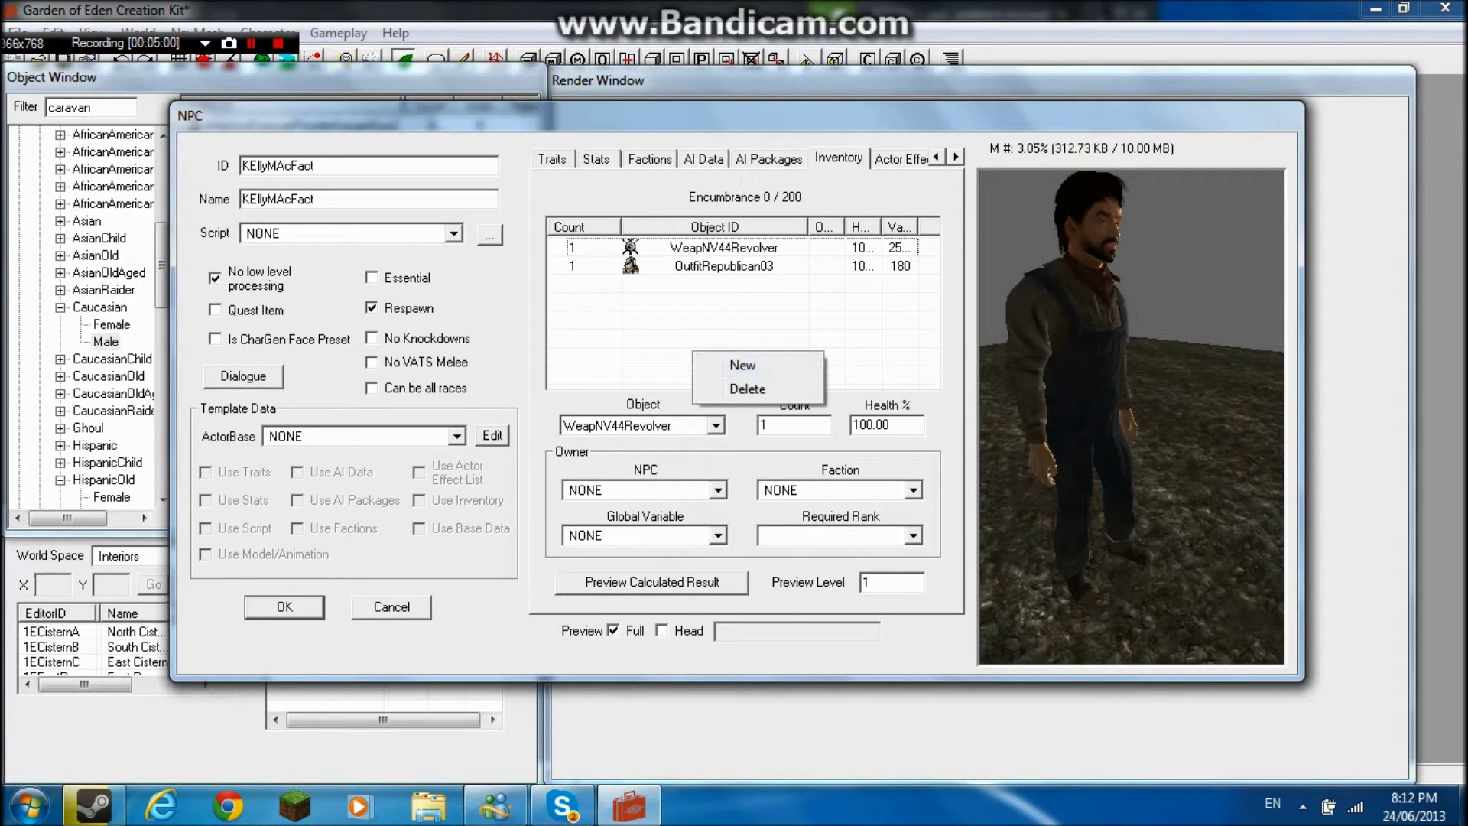
click(741, 367)
right_click(680, 342)
click(727, 358)
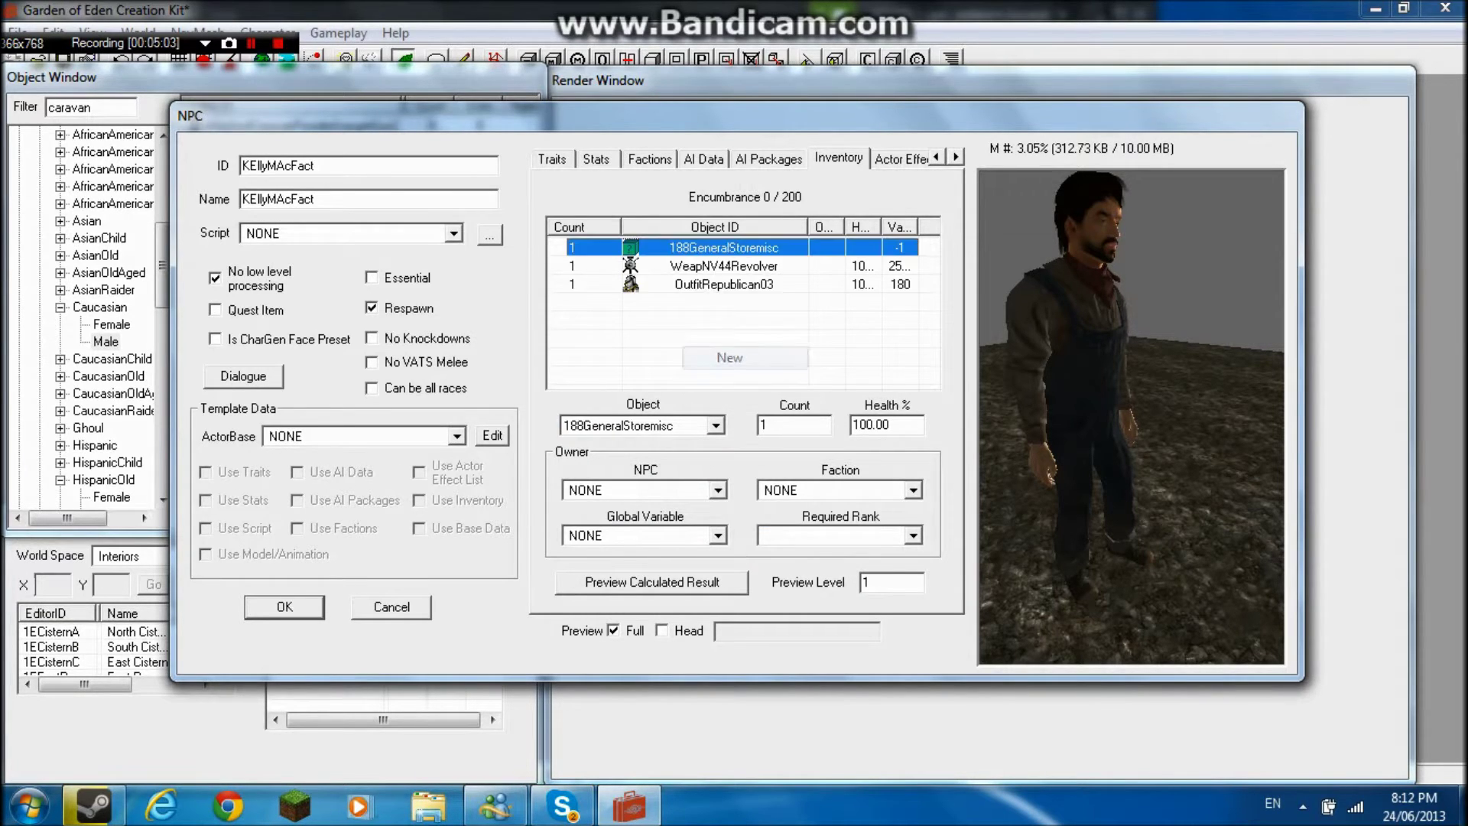
click(716, 426)
scroll(673, 528, down, 1)
scroll(673, 510, down, 1)
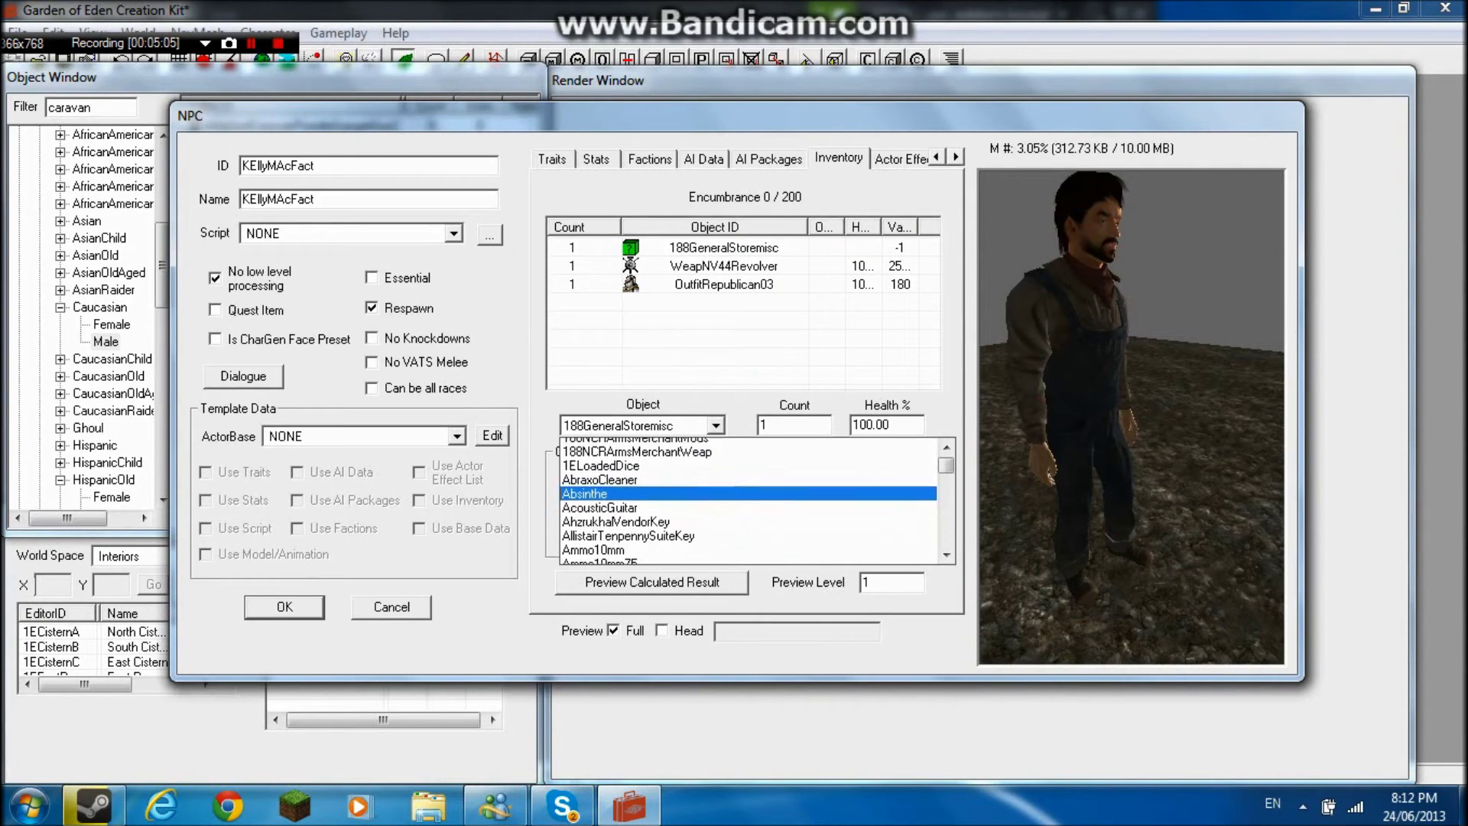
text(sti)
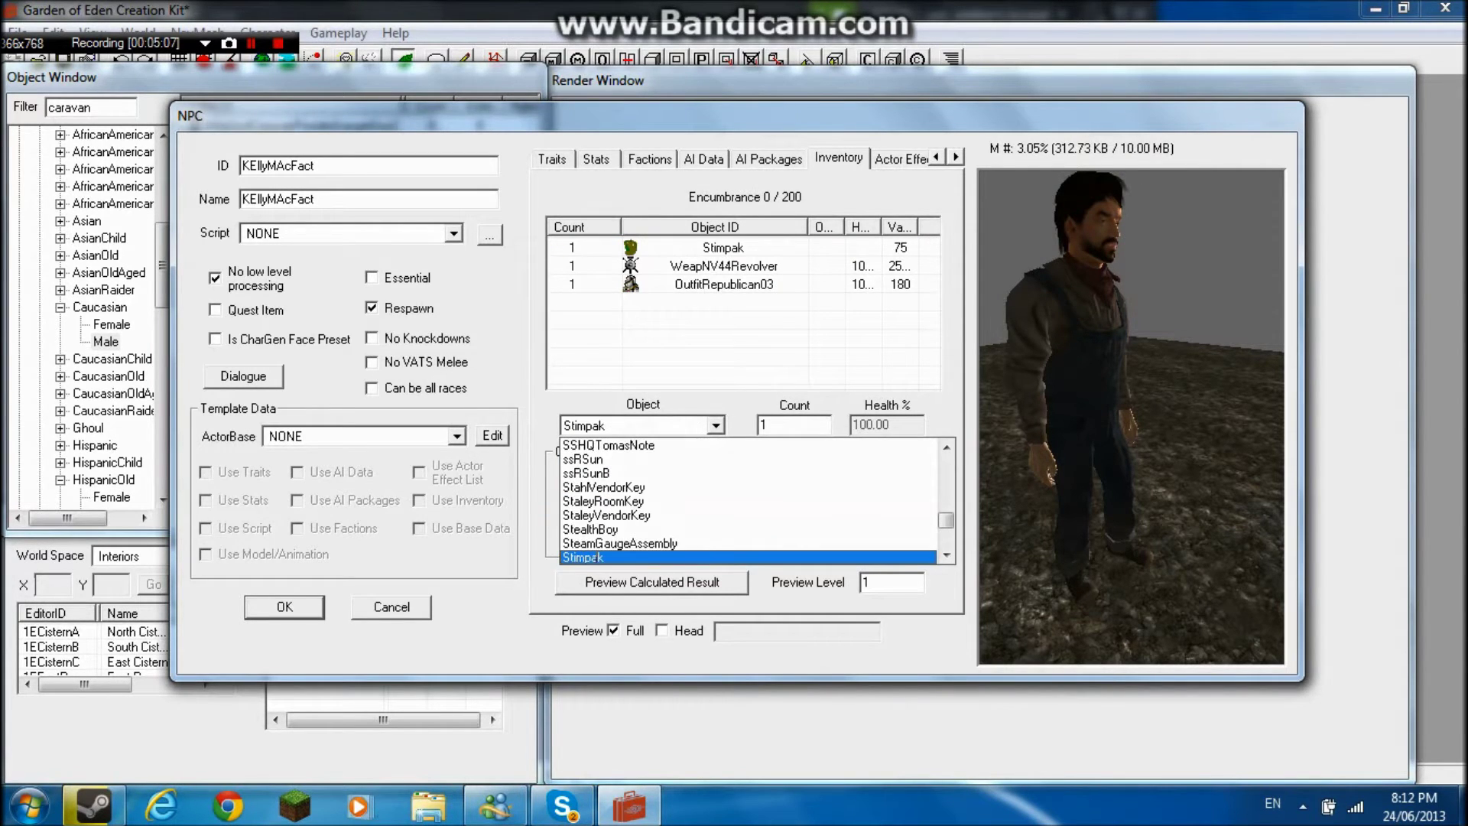
key(Return)
key(Tab)
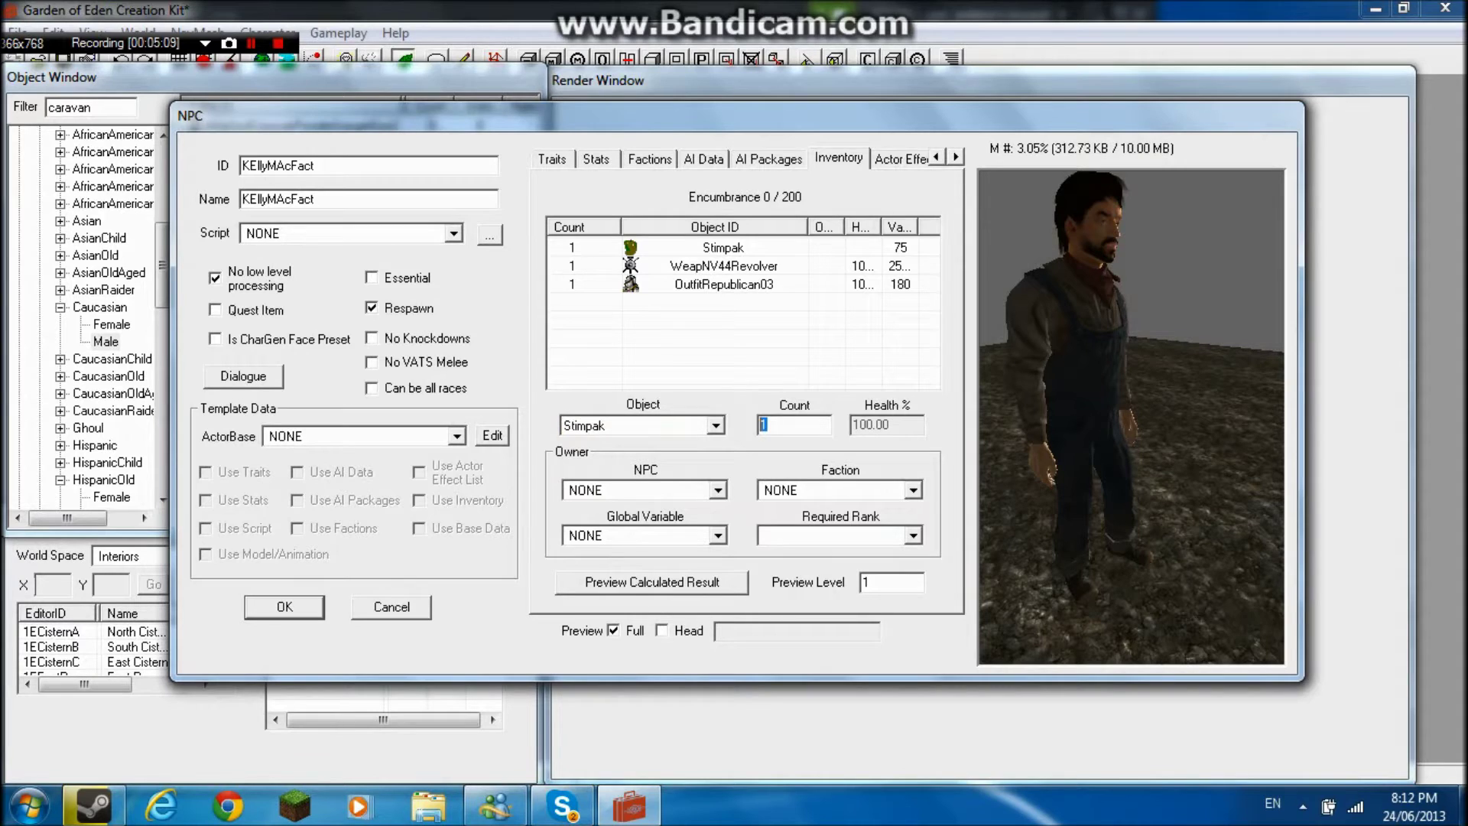
text(43)
key(Tab)
Step: Add Ammo10mm to the NPC's inventory with a count of 56
right_click(710, 375)
click(734, 389)
click(715, 426)
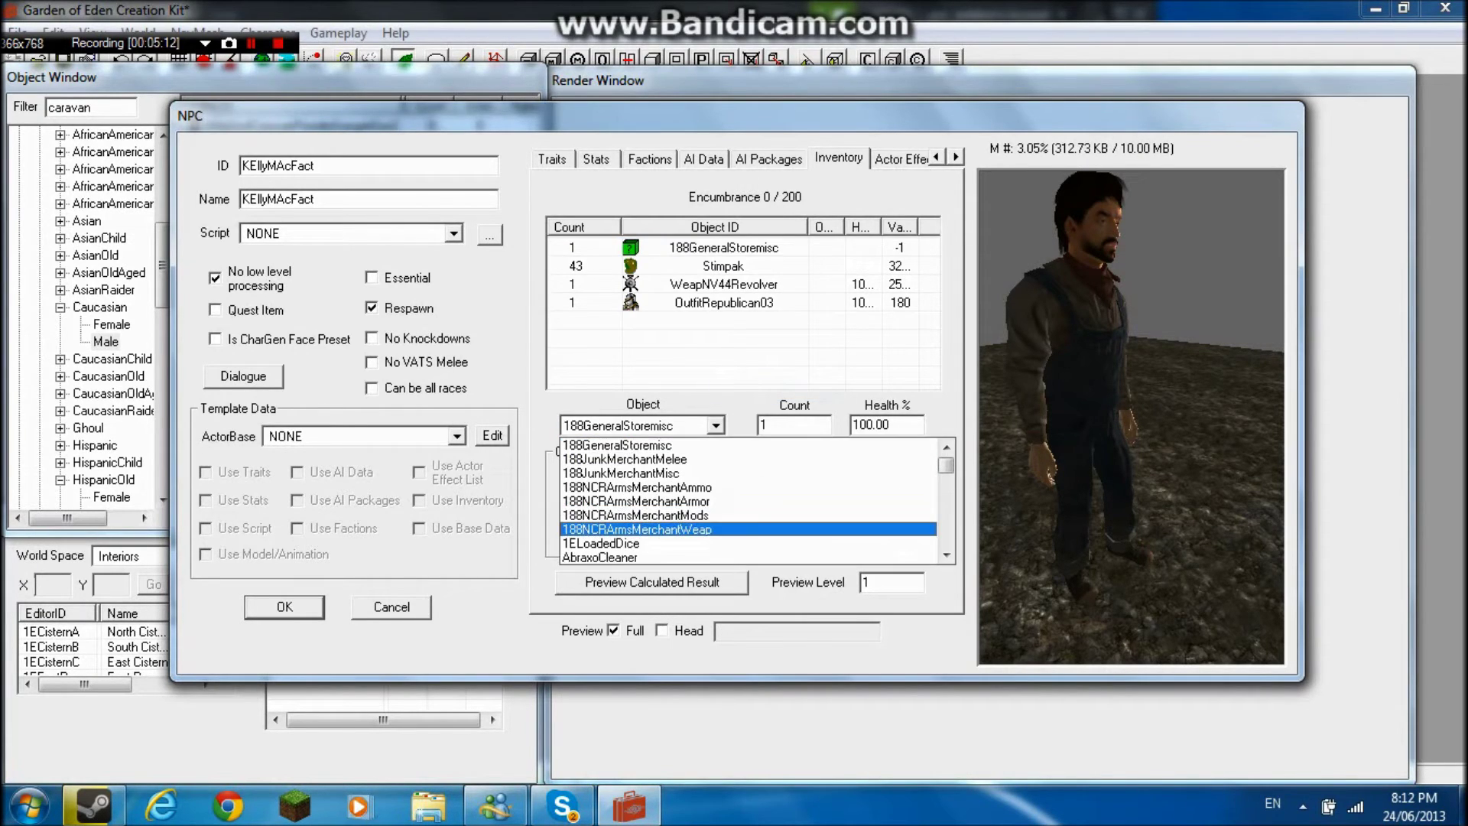
text(am)
key(Return)
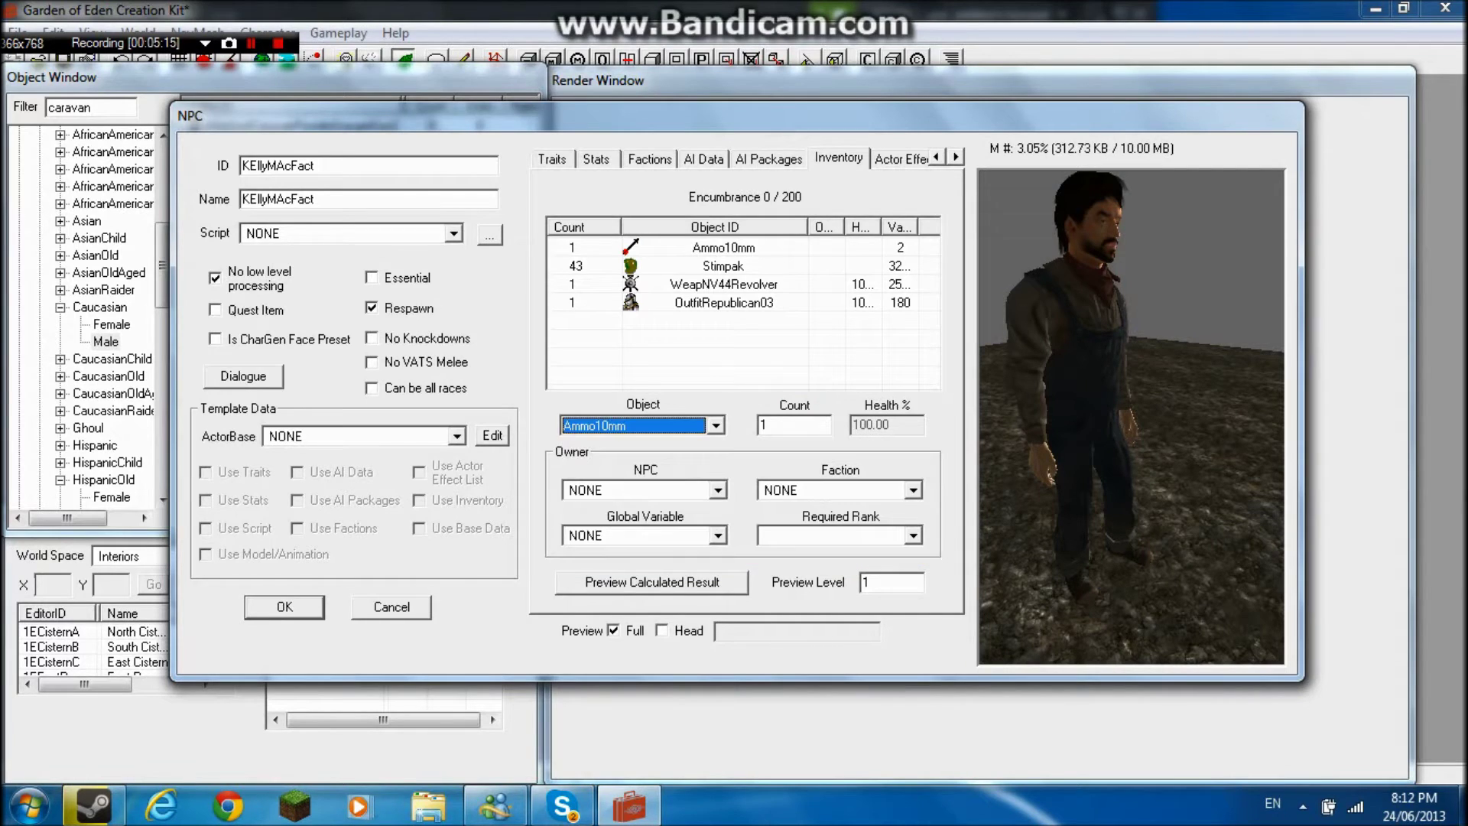
key(Tab)
text(56)
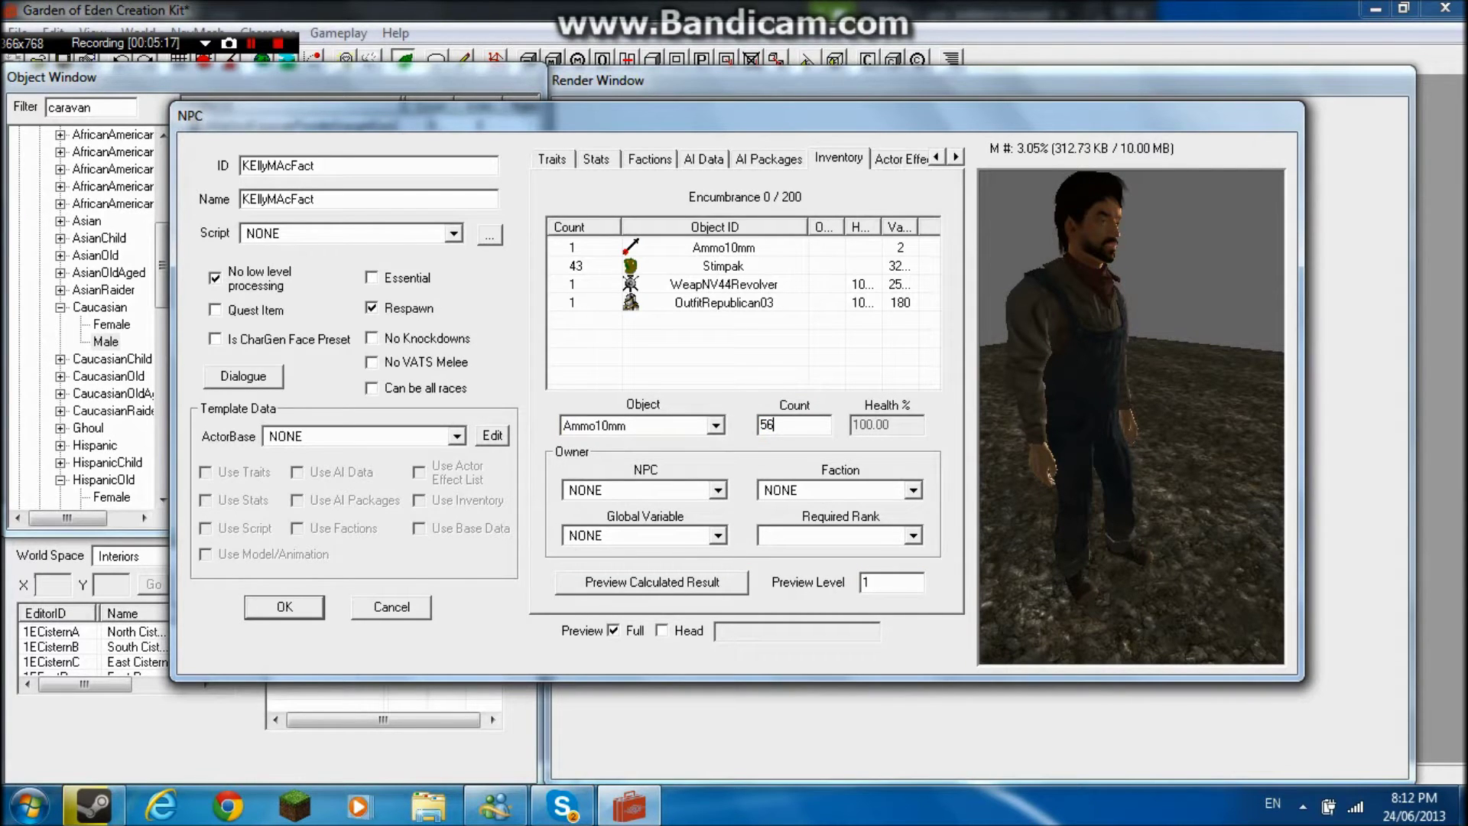
Step: Add Ammo12Ga to the NPC's inventory with a count of 4
right_click(728, 341)
click(773, 354)
click(716, 426)
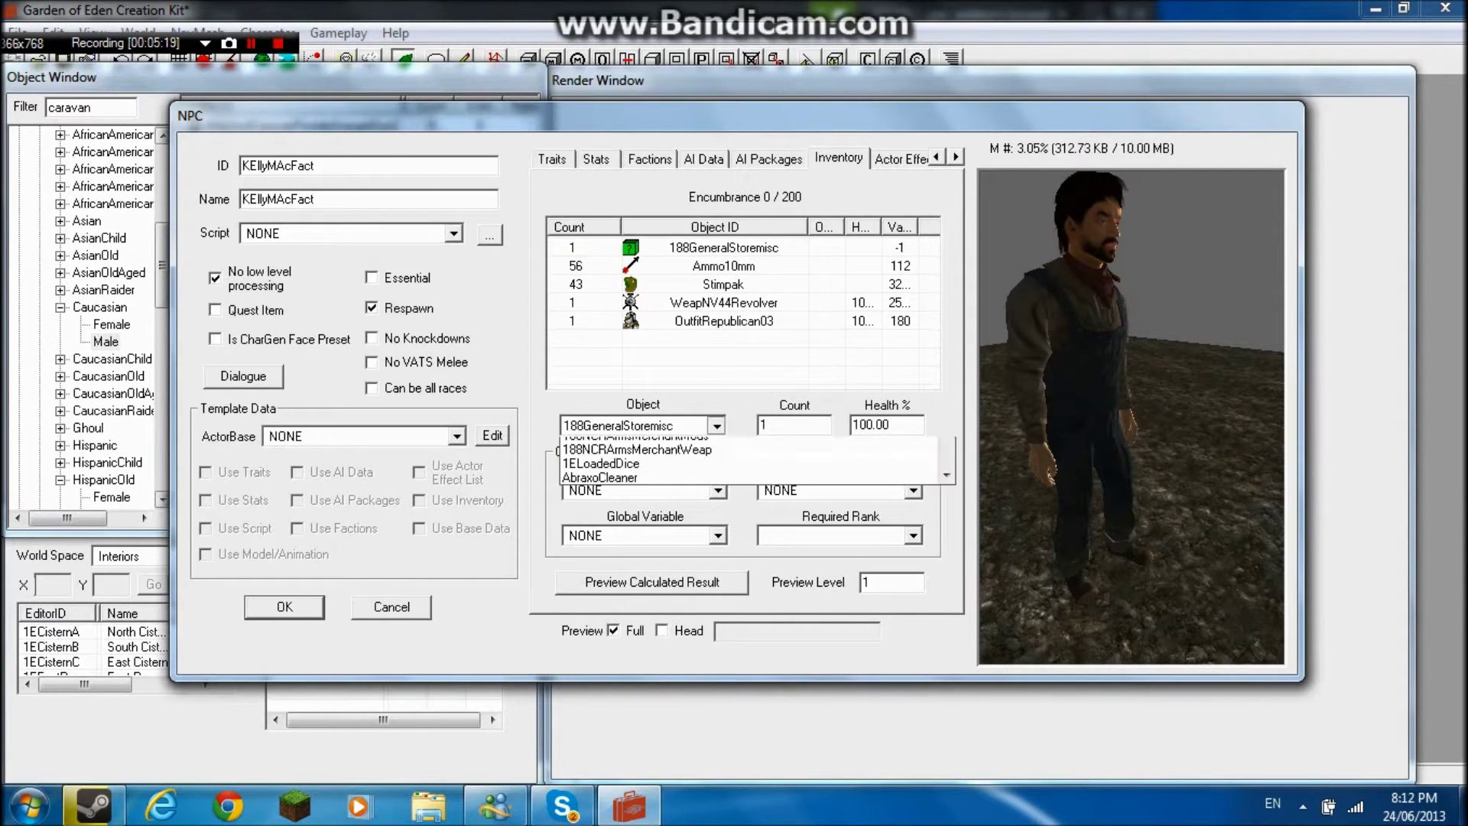
scroll(715, 495, down, 2)
text(ammo10mmr)
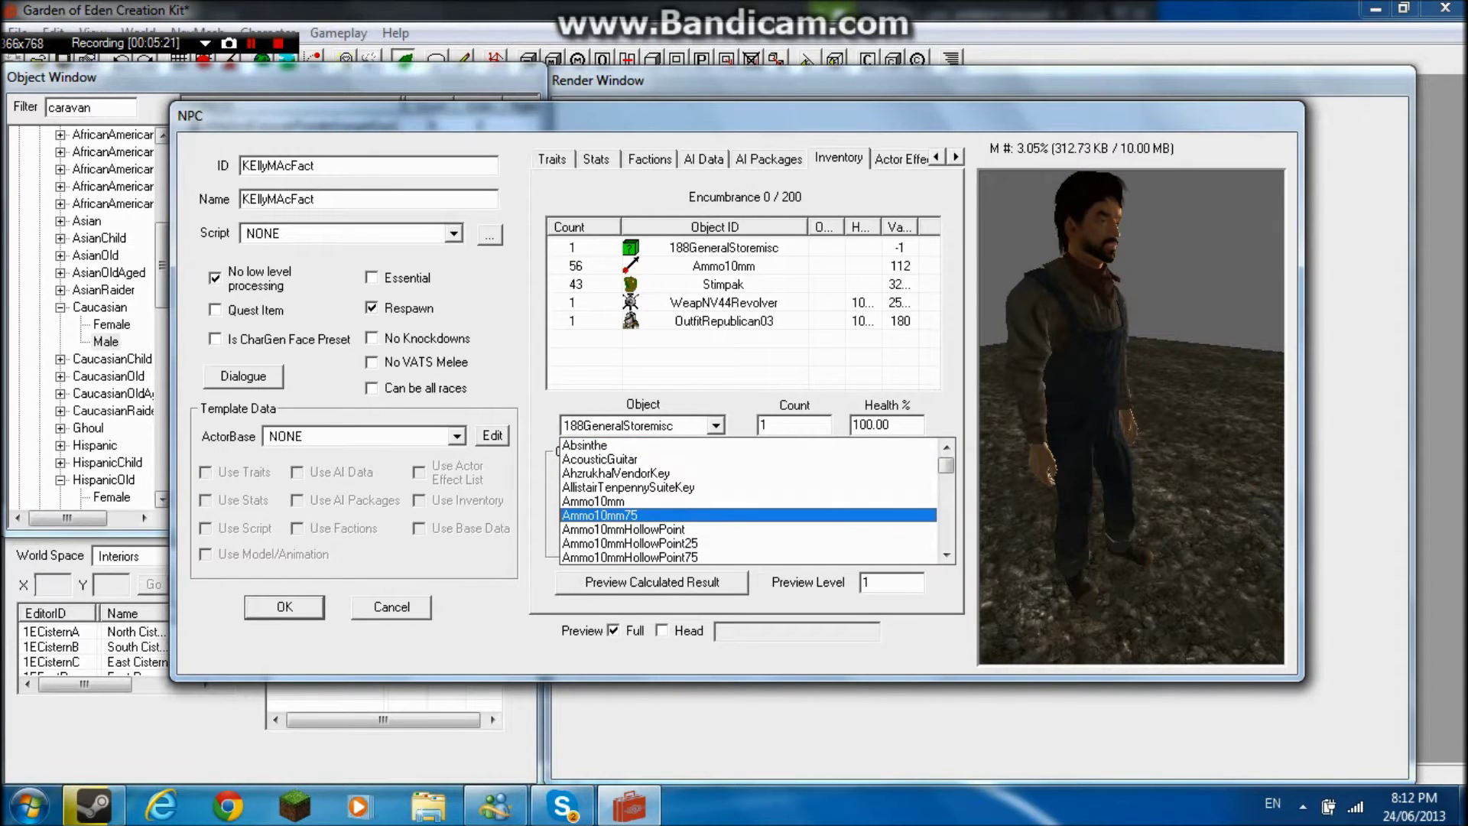
key(Down)
key(Down)
key(Down)
key(Down)
key(Down)
key(Down)
key(Down)
key(Down)
key(Down)
key(Down)
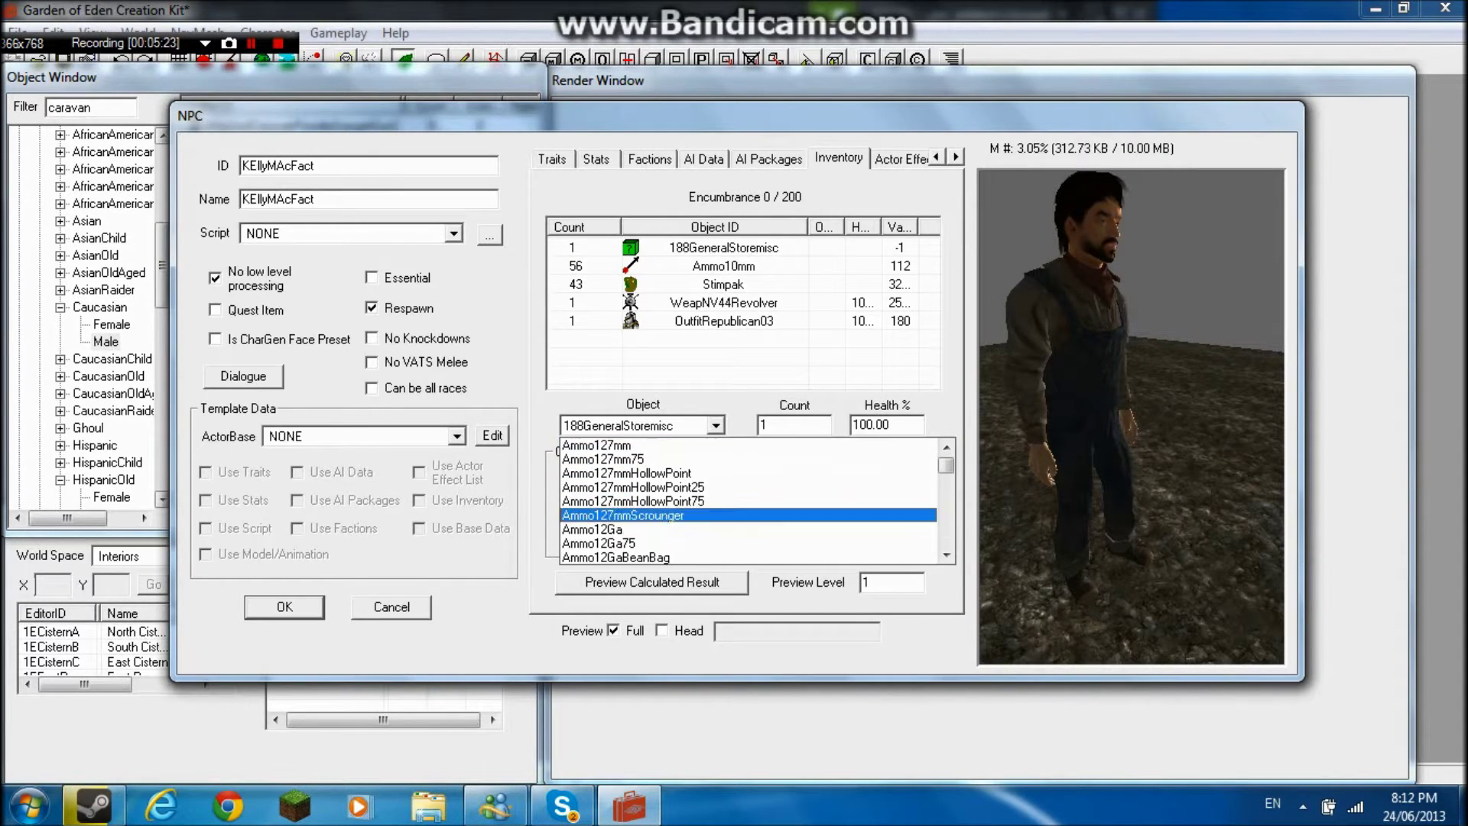
key(Up)
key(Up)
key(Up)
key(Down)
key(Tab)
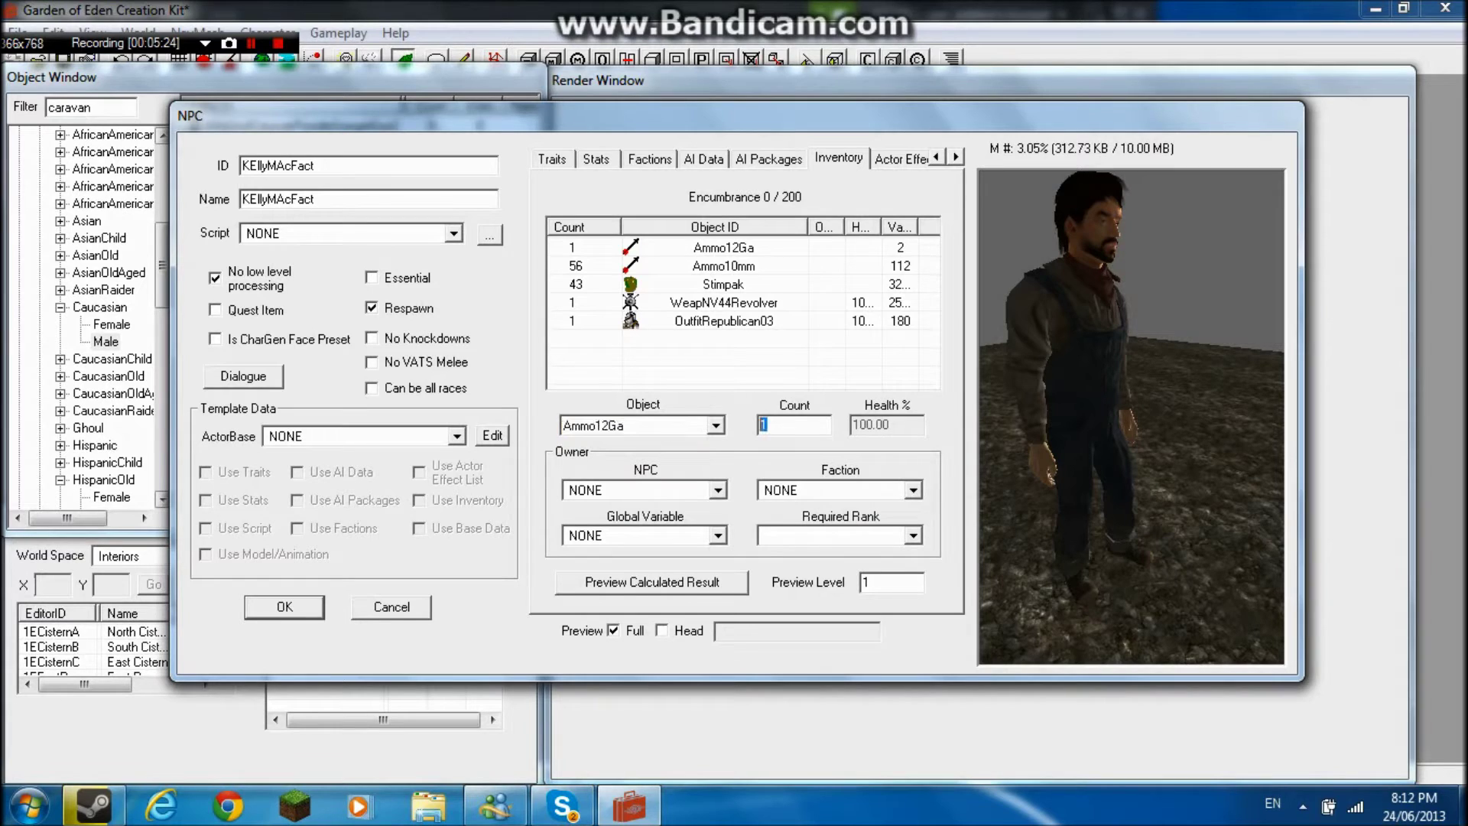
text(4)
Step: Add CherryBomb to the NPC's inventory with a count of 46
right_click(679, 374)
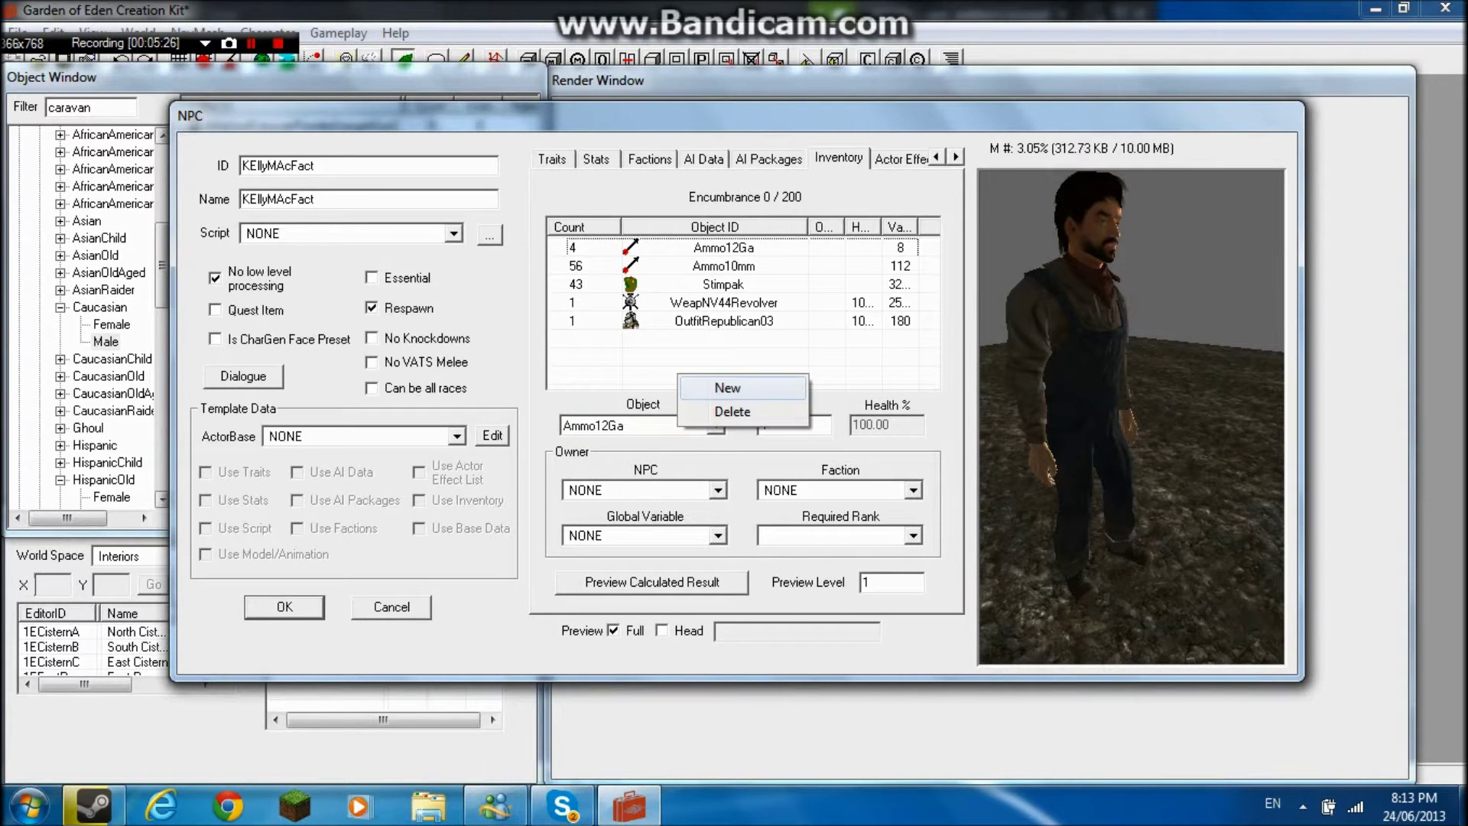
click(725, 388)
click(716, 426)
scroll(707, 530, down, 4)
scroll(707, 528, down, 15)
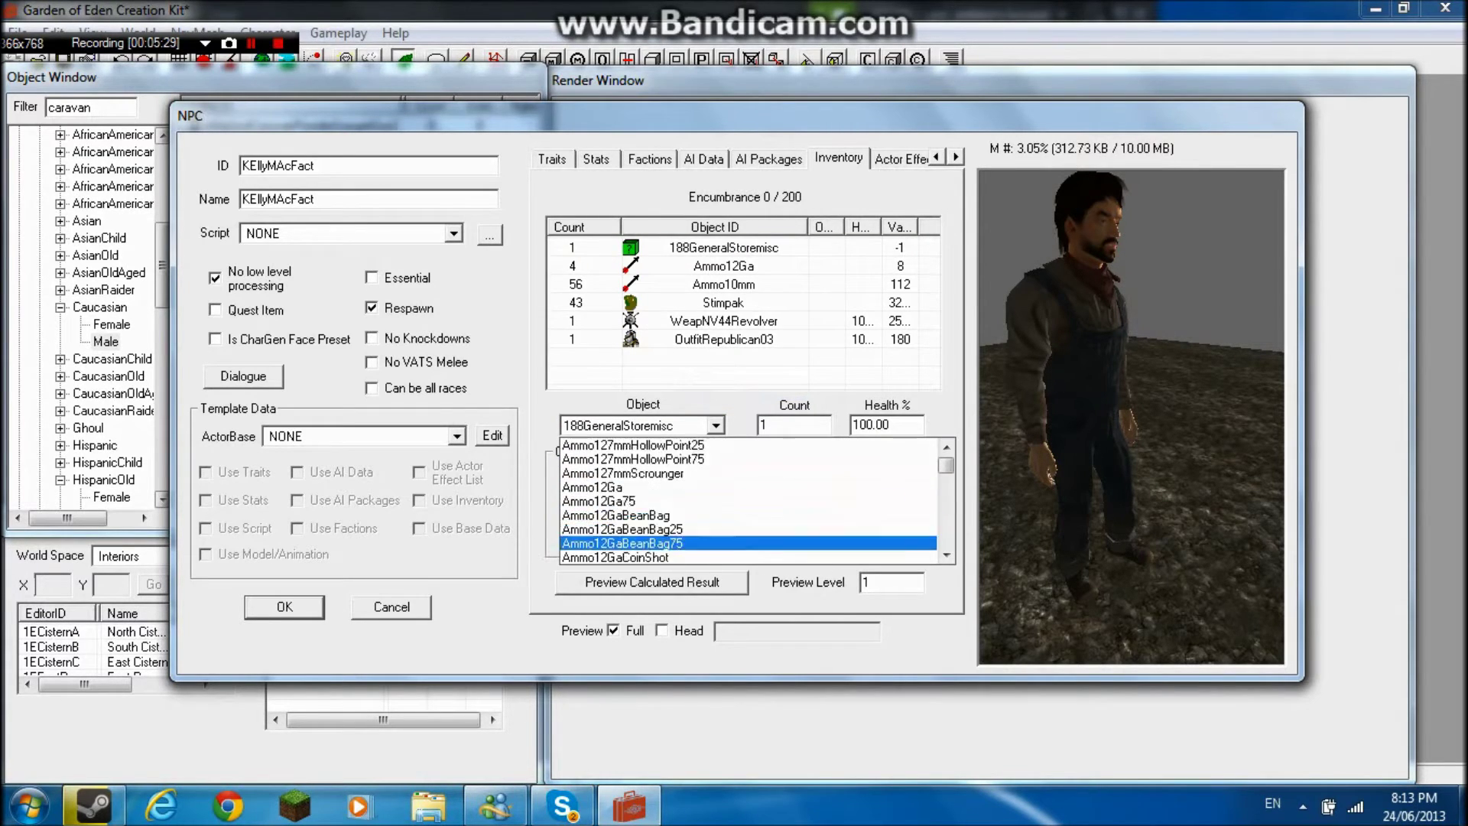
text(che)
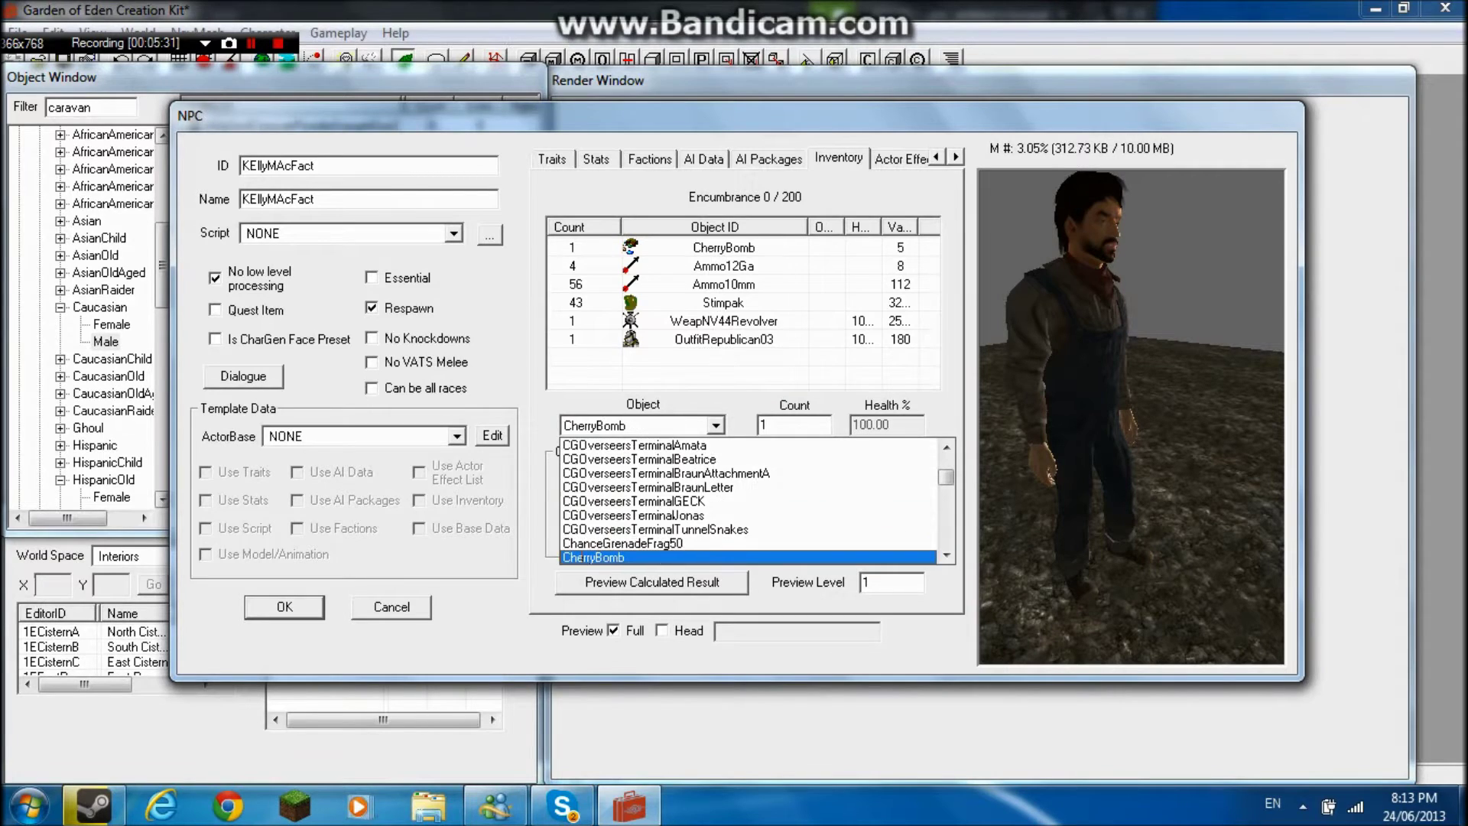
key(Return)
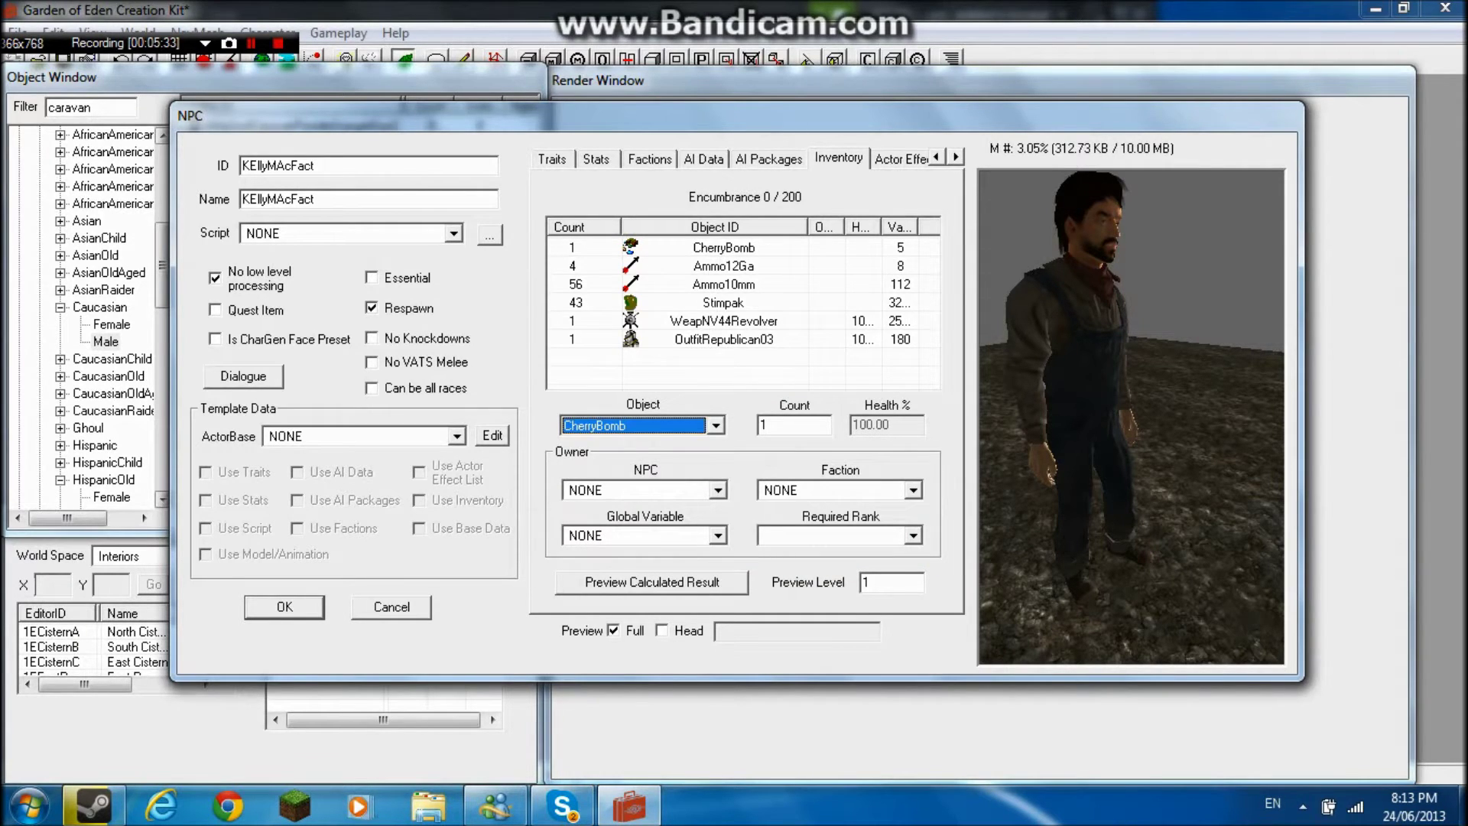
key(Tab)
text(46)
Step: Add ArmorCombat to the NPC's inventory as a new entry with a count of 1
right_click(708, 374)
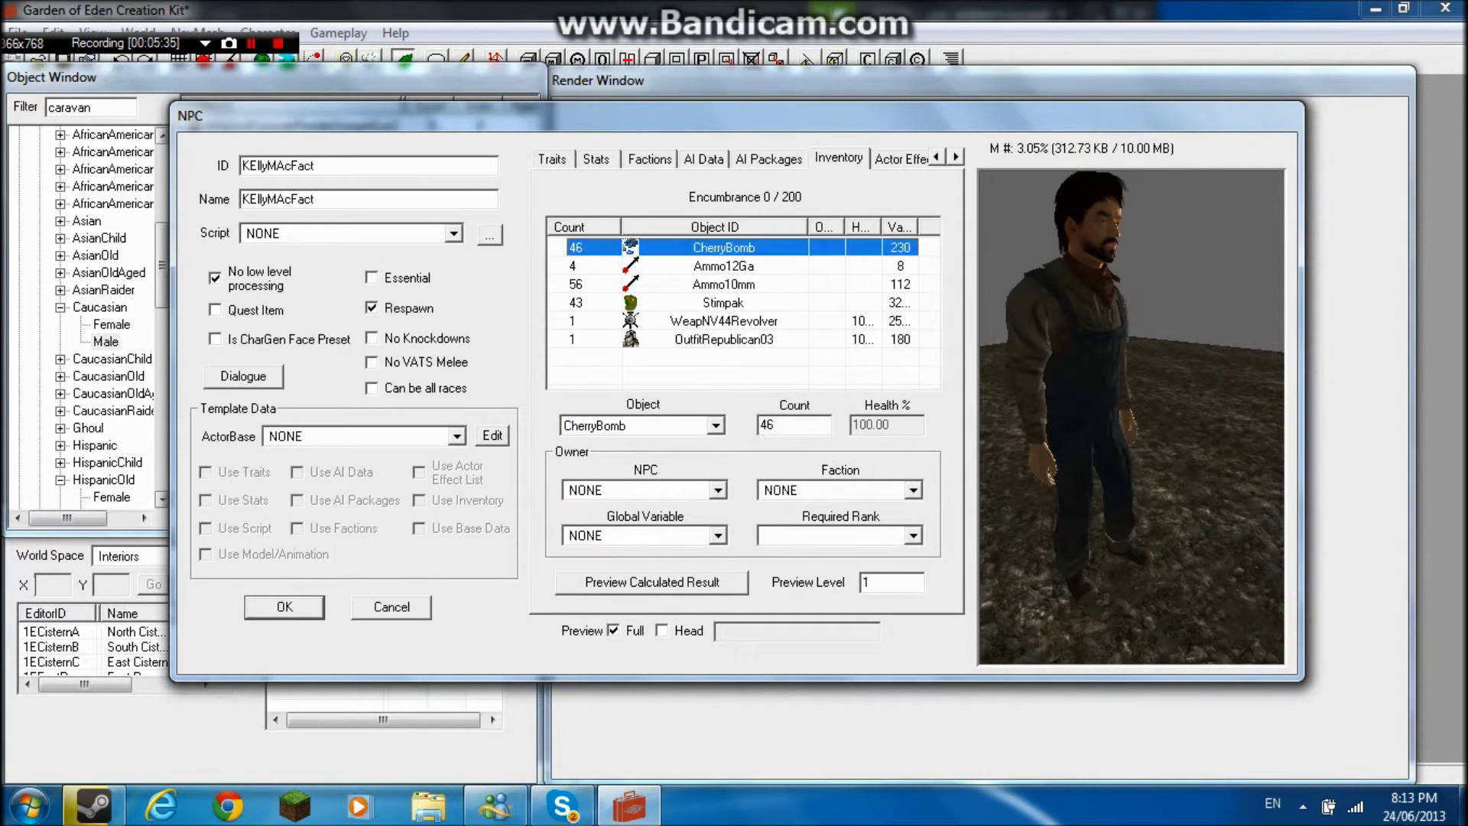
click(758, 388)
click(716, 426)
scroll(650, 465, down, 10)
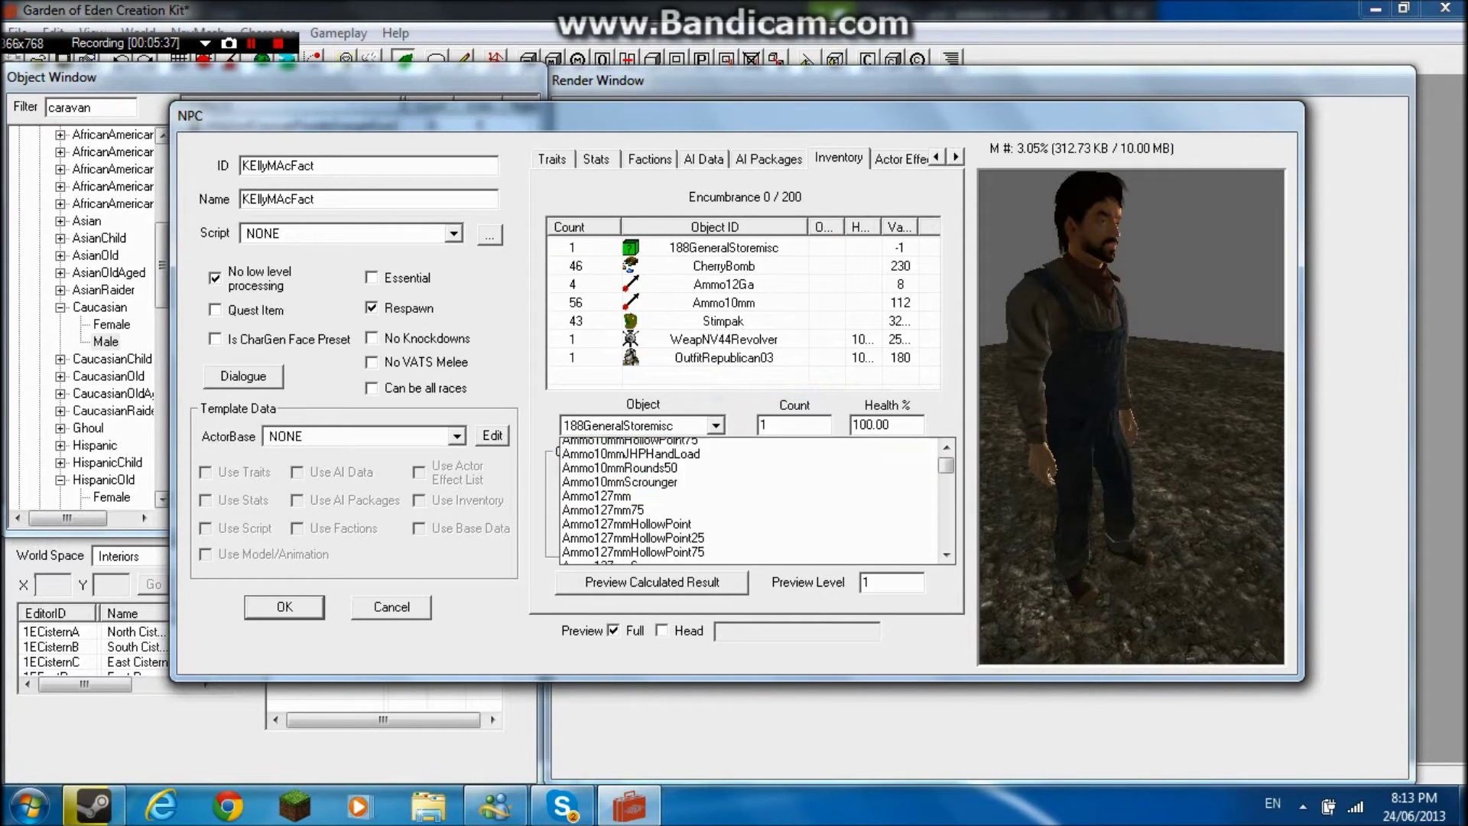
scroll(650, 459, down, 15)
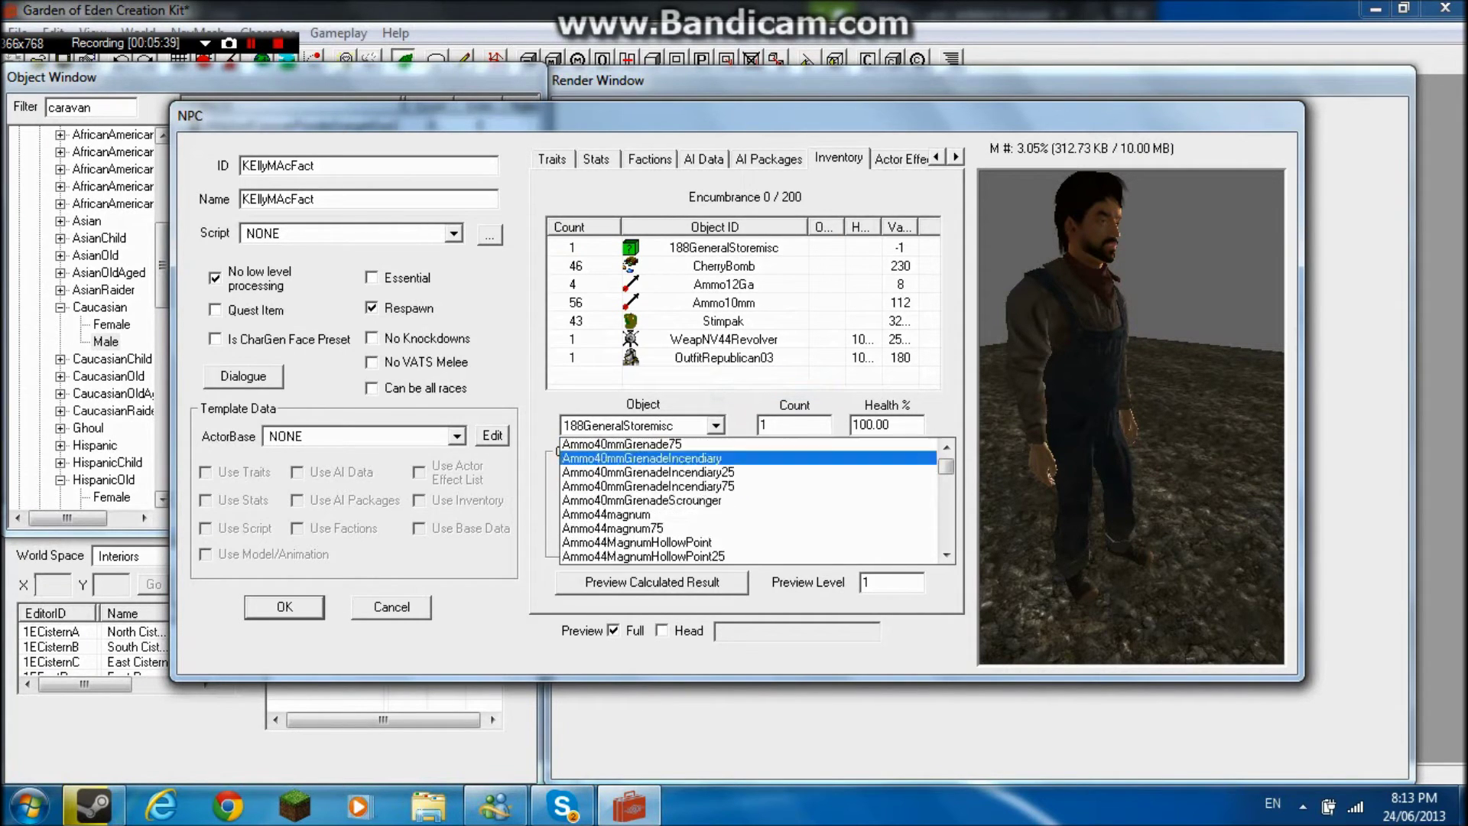
scroll(650, 497, down, 12)
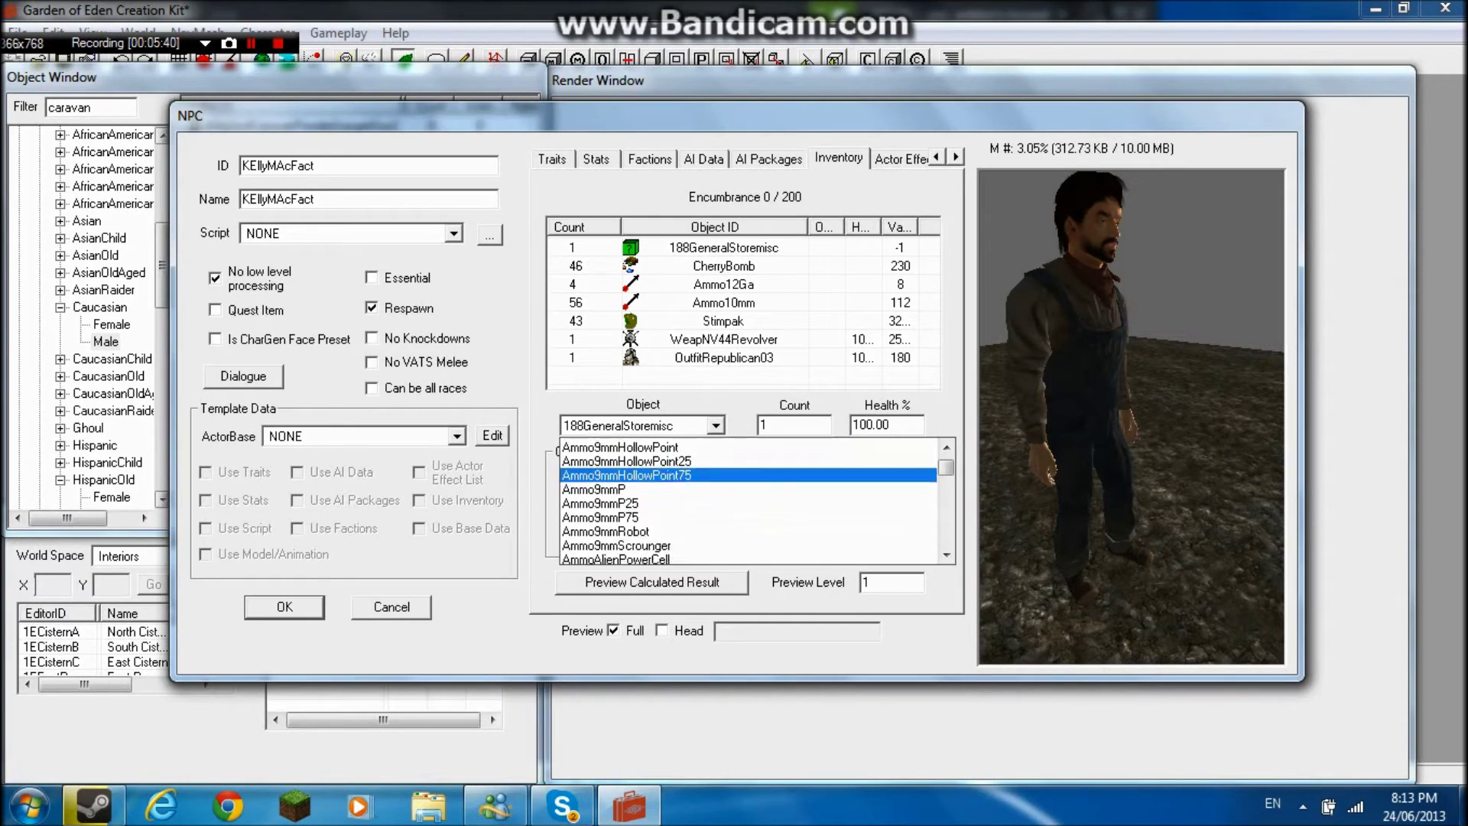
click(1132, 382)
drag(1178, 368, 1090, 452)
click(716, 426)
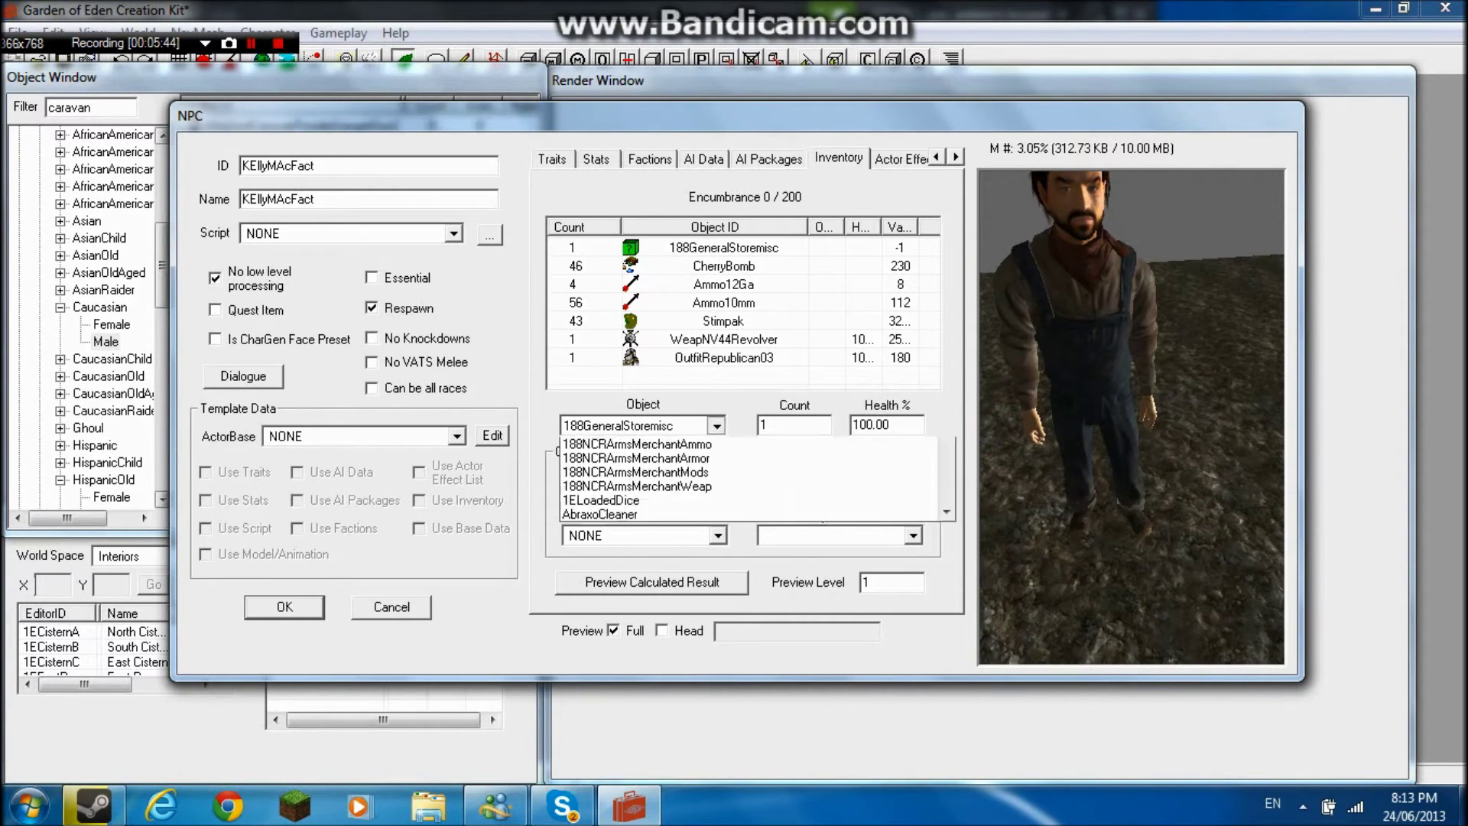
scroll(713, 499, down, 4)
text(w)
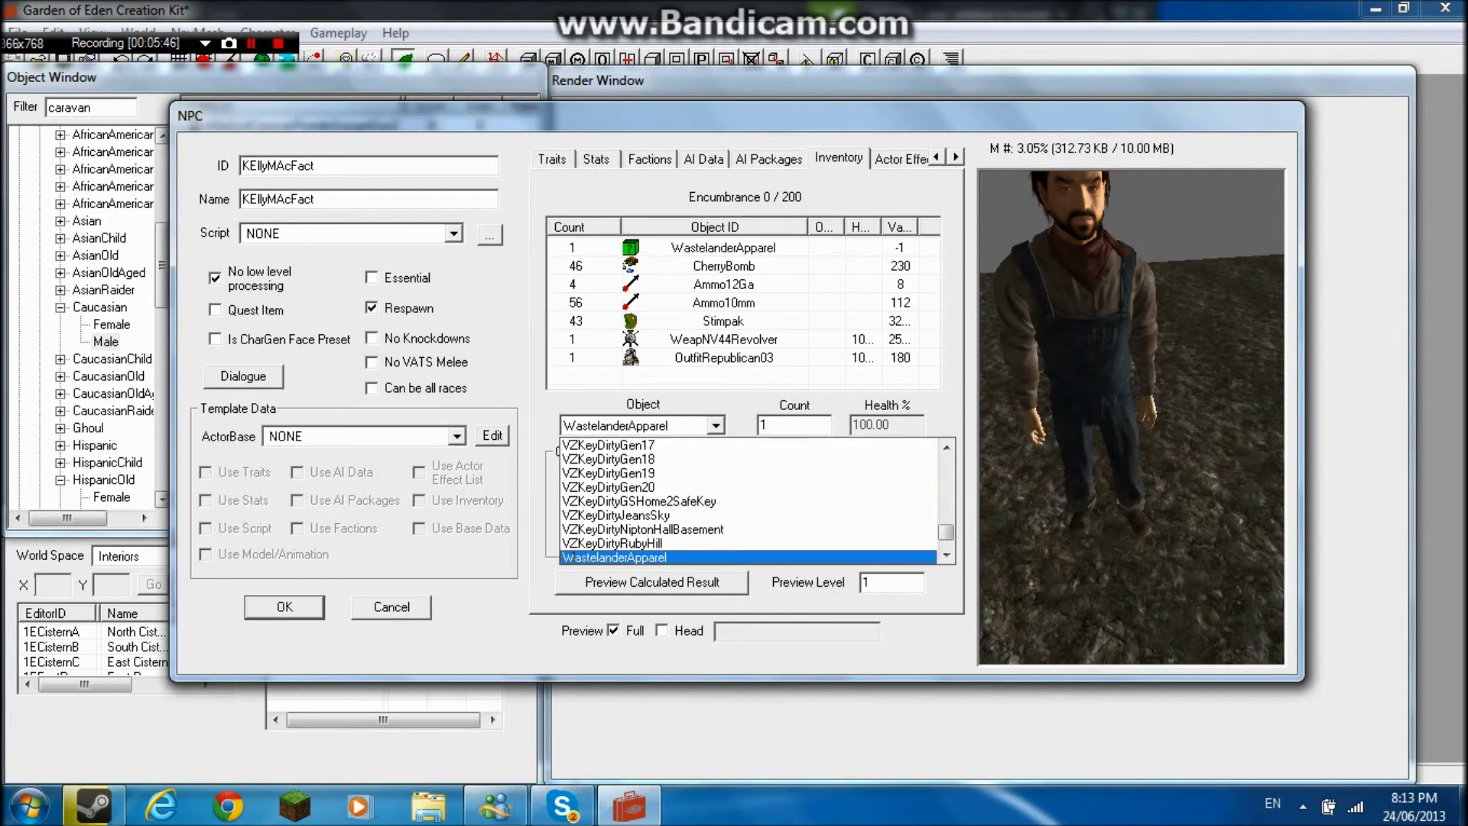
text(arm)
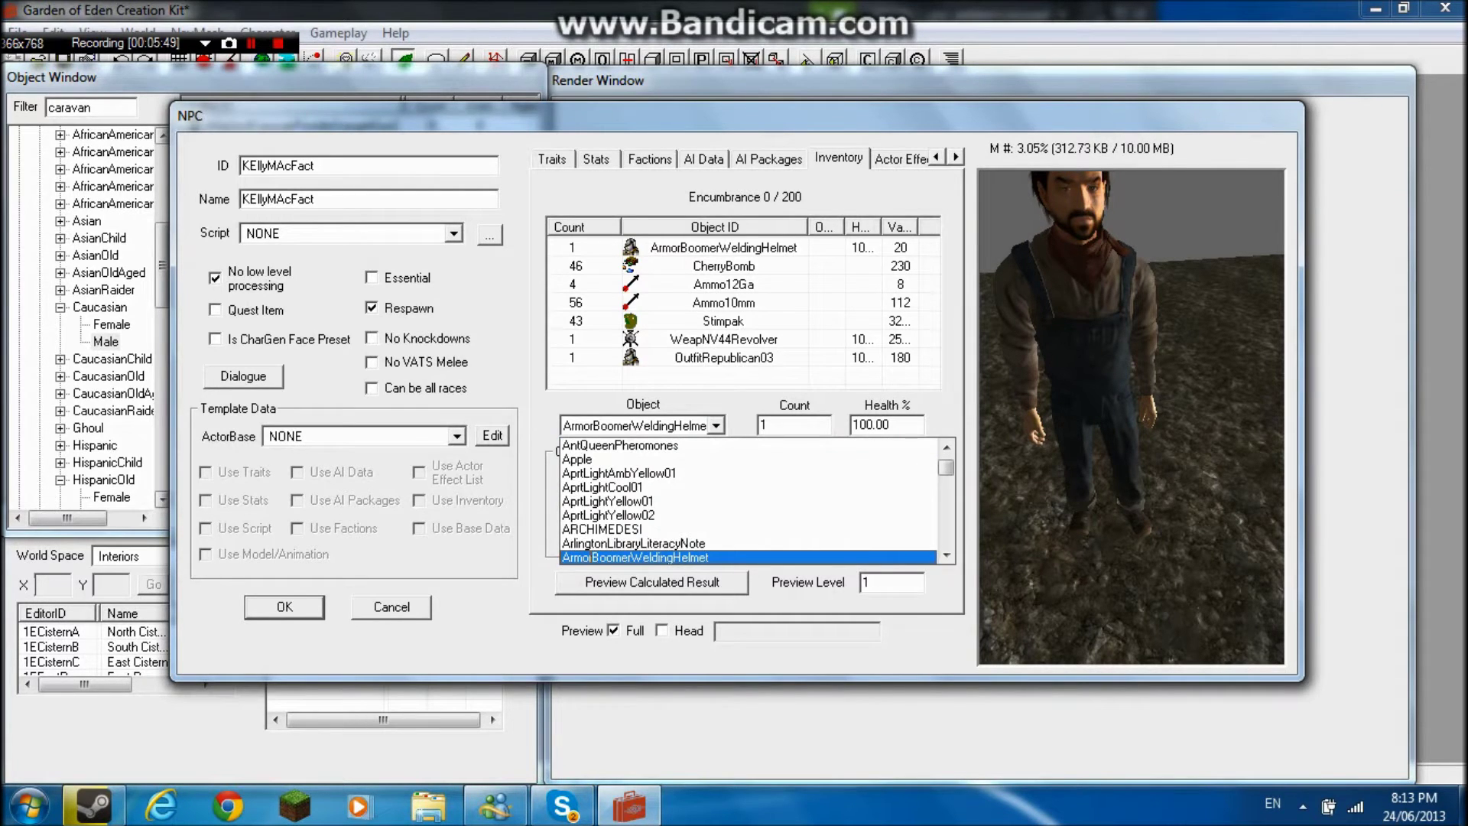
scroll(711, 529, down, 4)
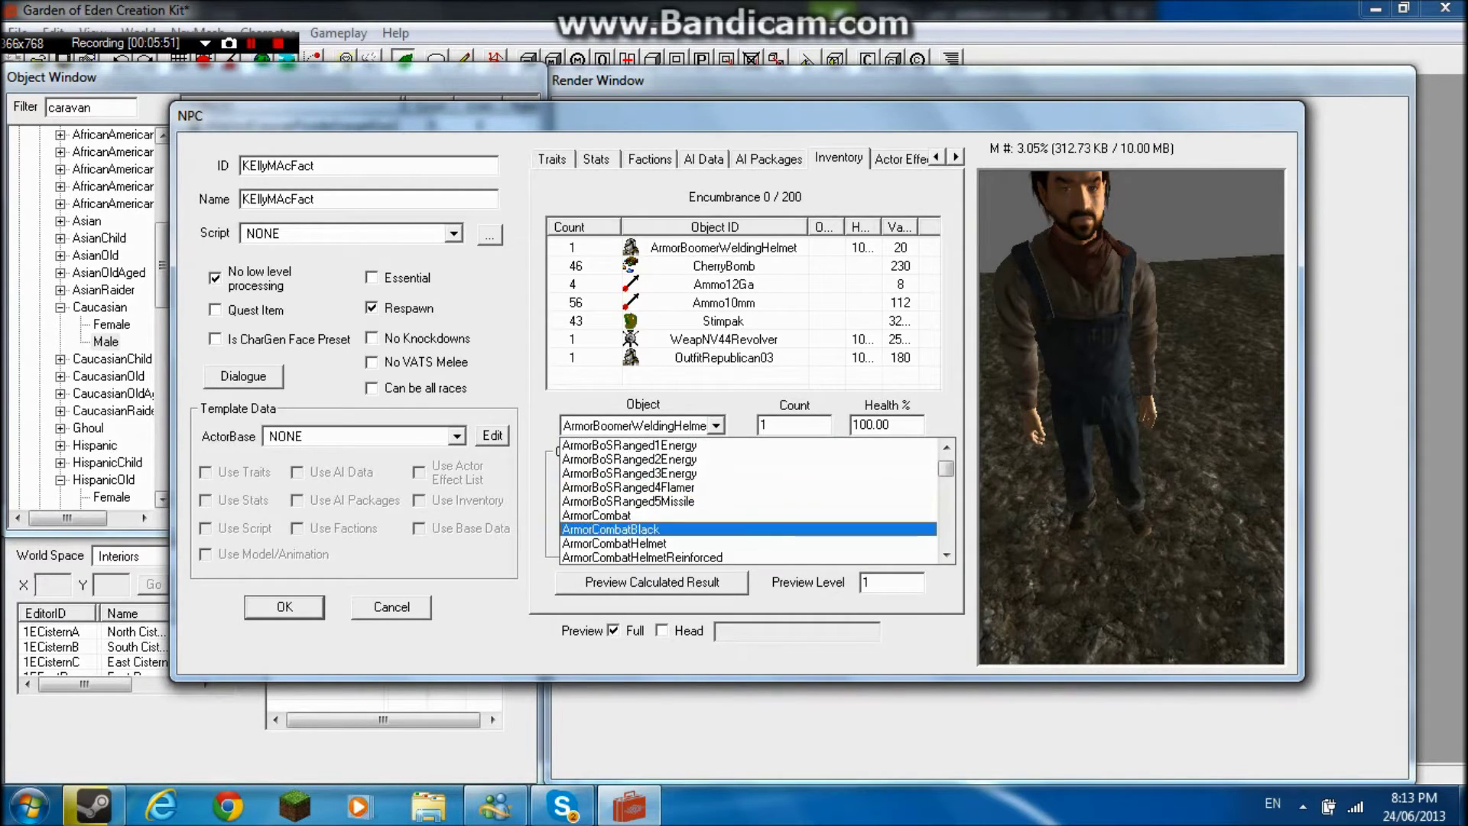
key(Up)
key(Return)
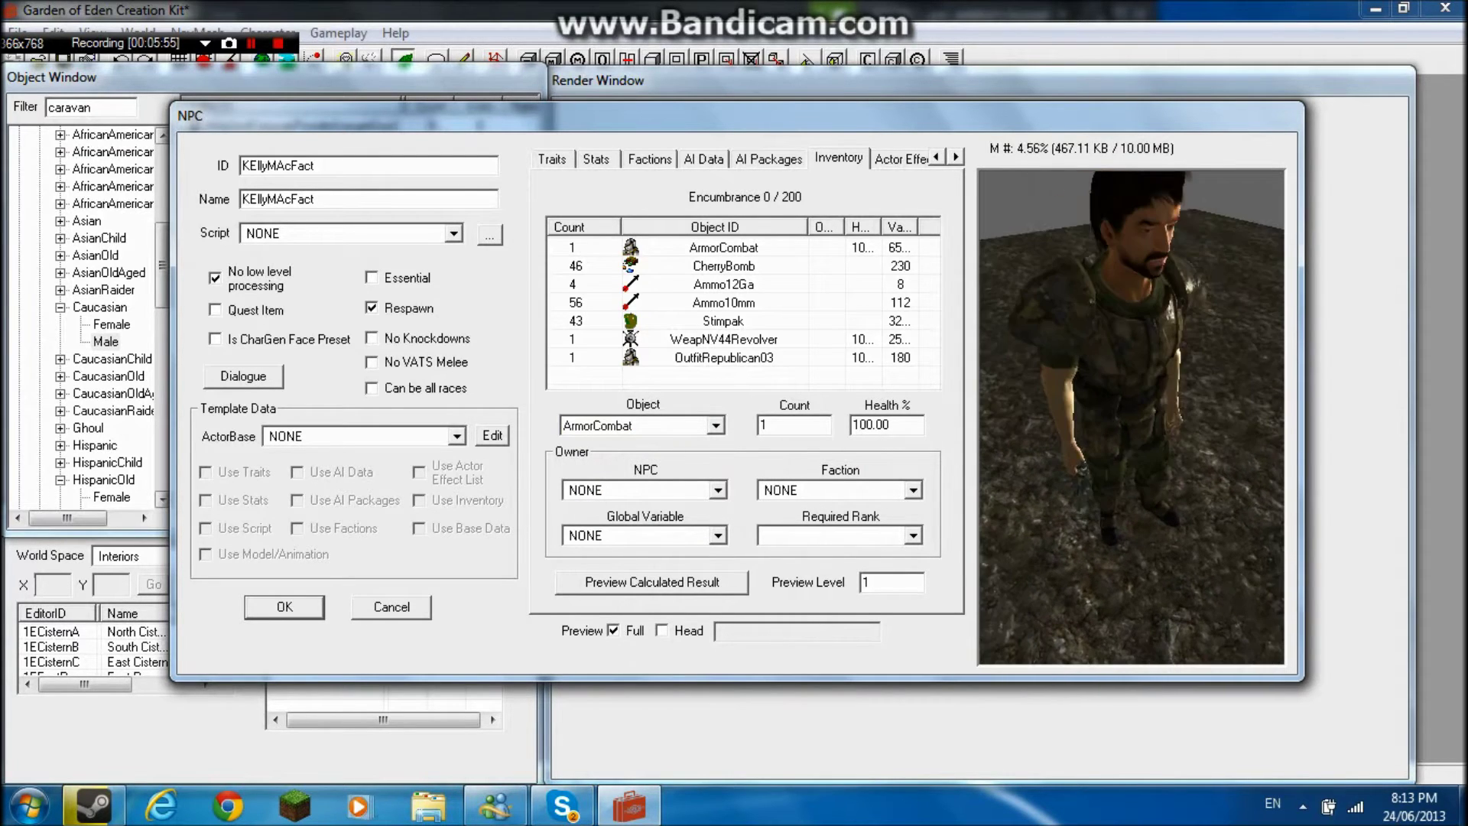
mouse_move(1132, 420)
middle_down()
mouse_move(1143, 344)
mouse_move(1136, 429)
mouse_move(1124, 398)
middle_up()
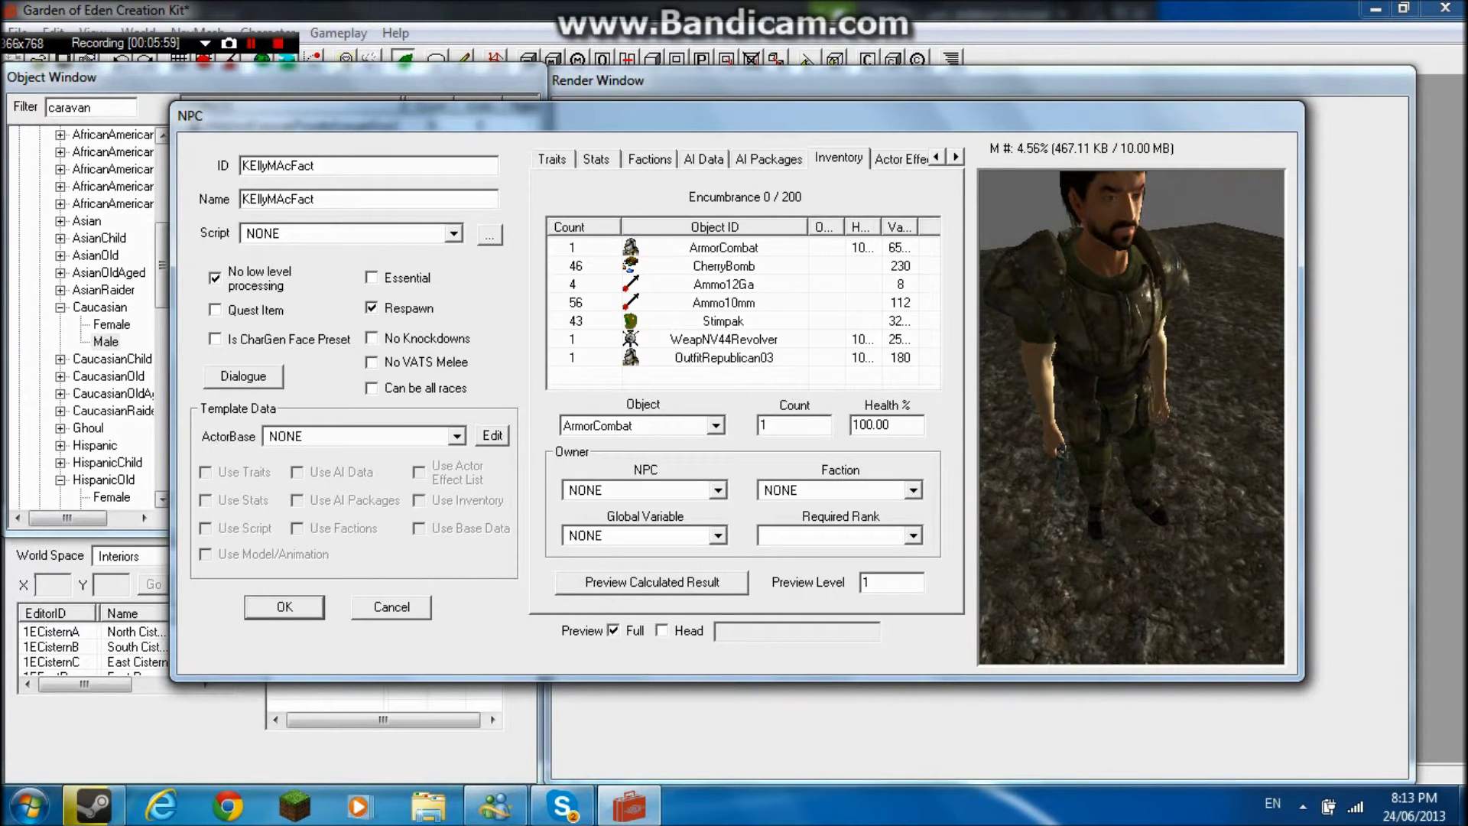
Step: Check the NPC's advanced face settings and head preview, and accept the NPC's configuration
click(956, 156)
click(956, 157)
click(956, 157)
click(956, 157)
click(956, 157)
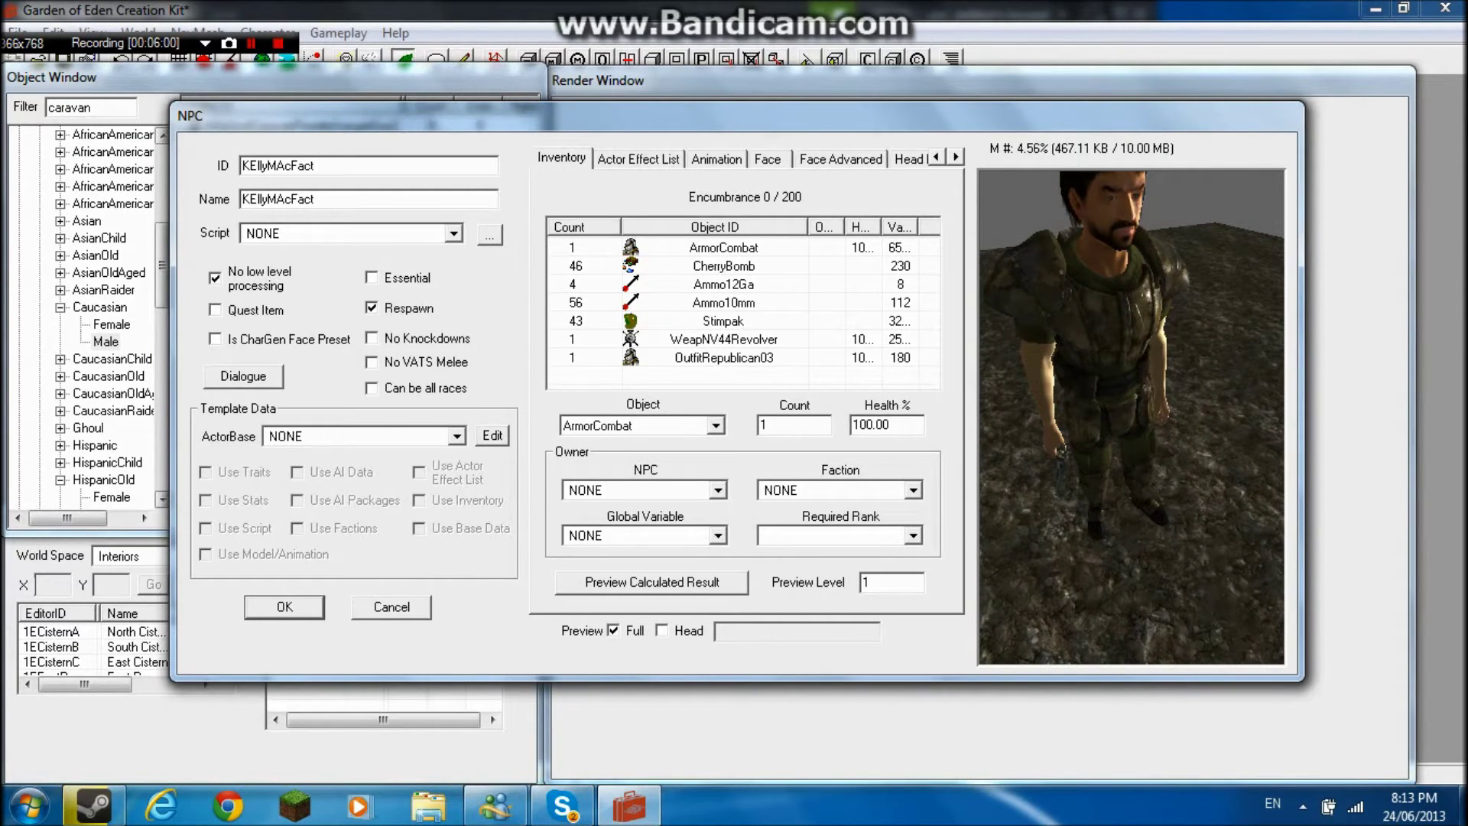
click(840, 159)
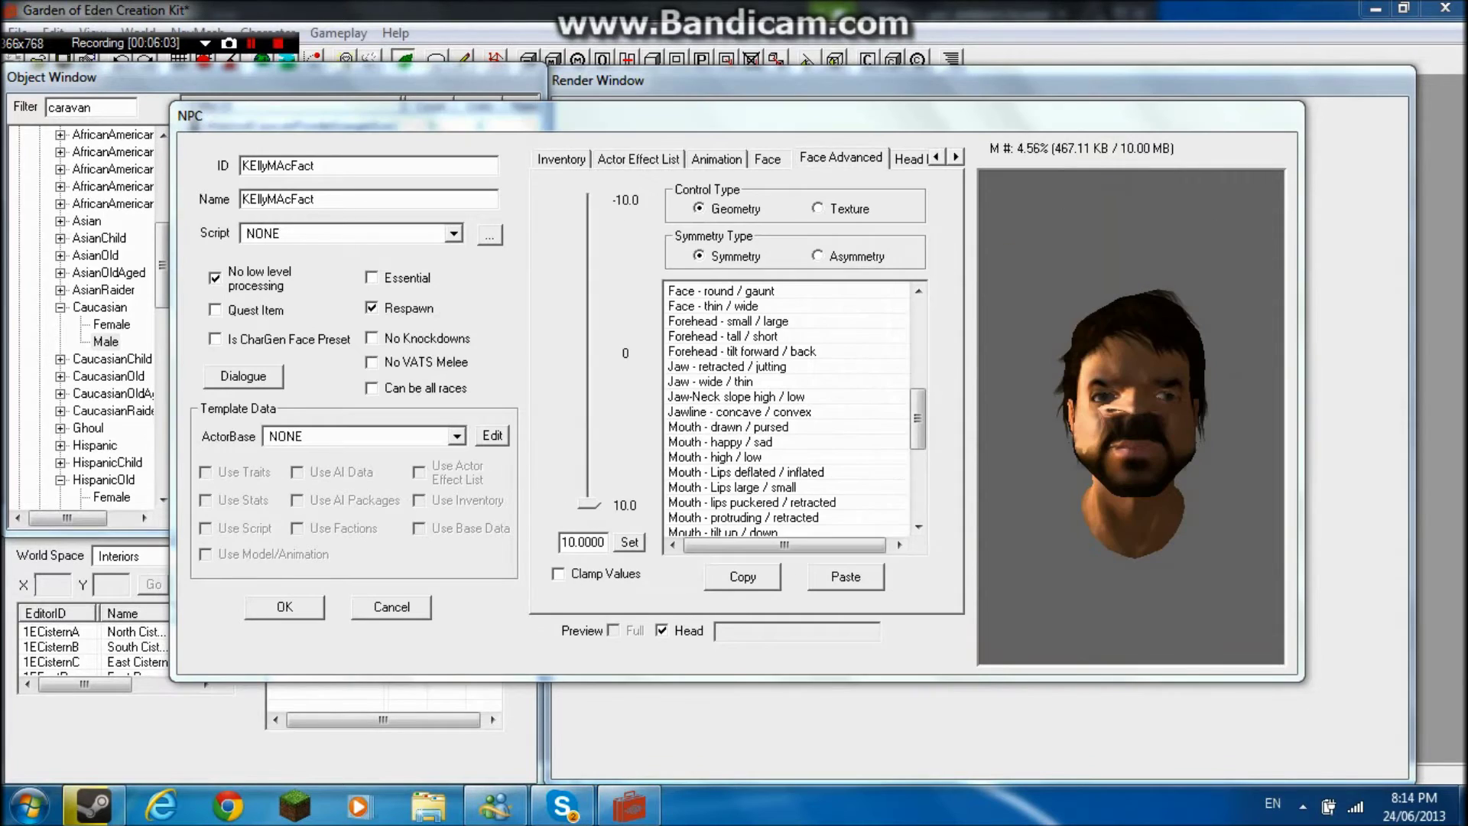
mouse_move(1101, 428)
mouse_down()
mouse_move(1193, 428)
mouse_move(1101, 422)
mouse_move(1128, 417)
mouse_move(1107, 421)
mouse_move(1124, 478)
mouse_move(1121, 410)
mouse_move(1115, 426)
mouse_up()
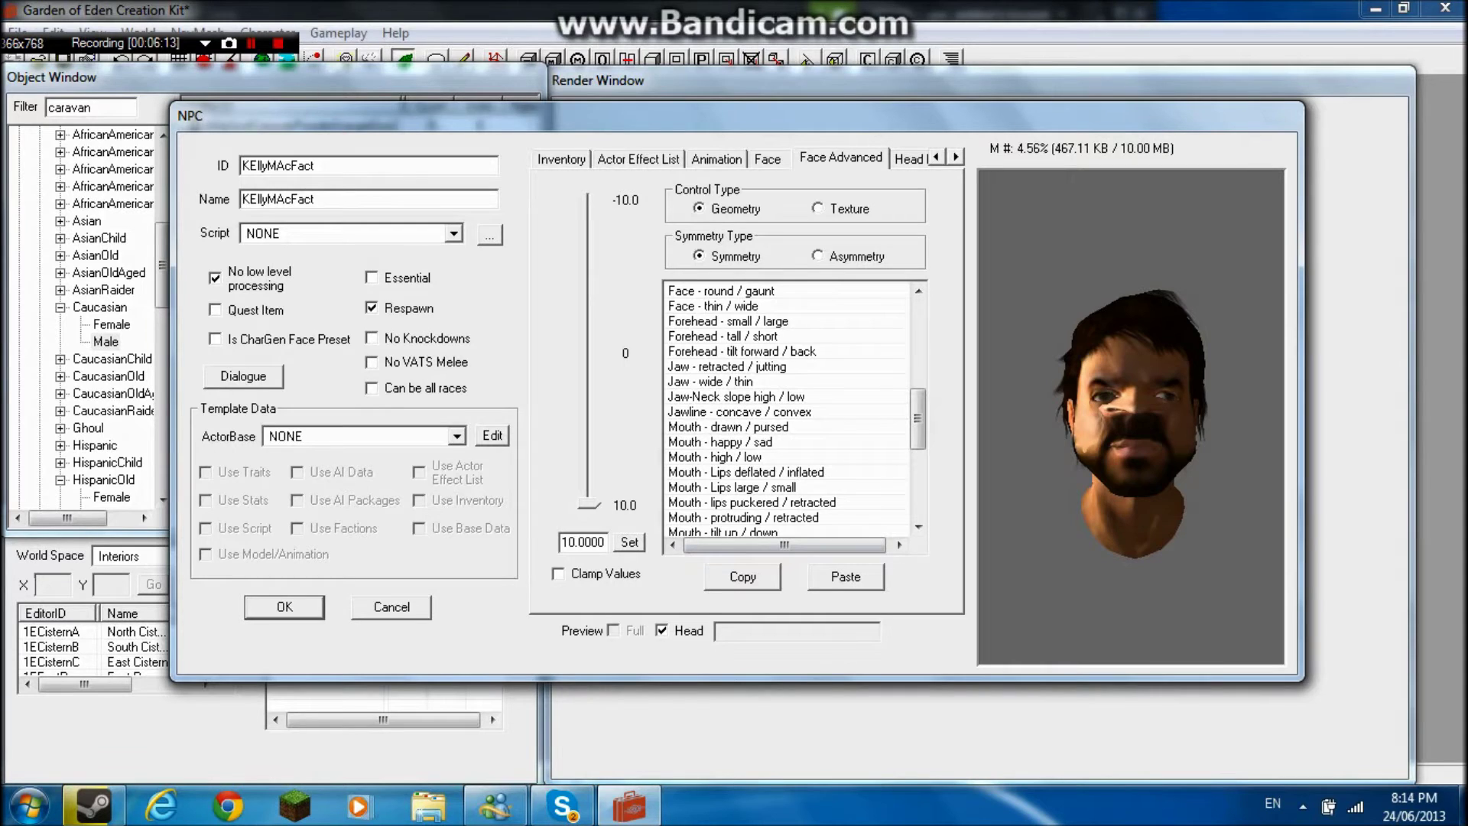
click(285, 607)
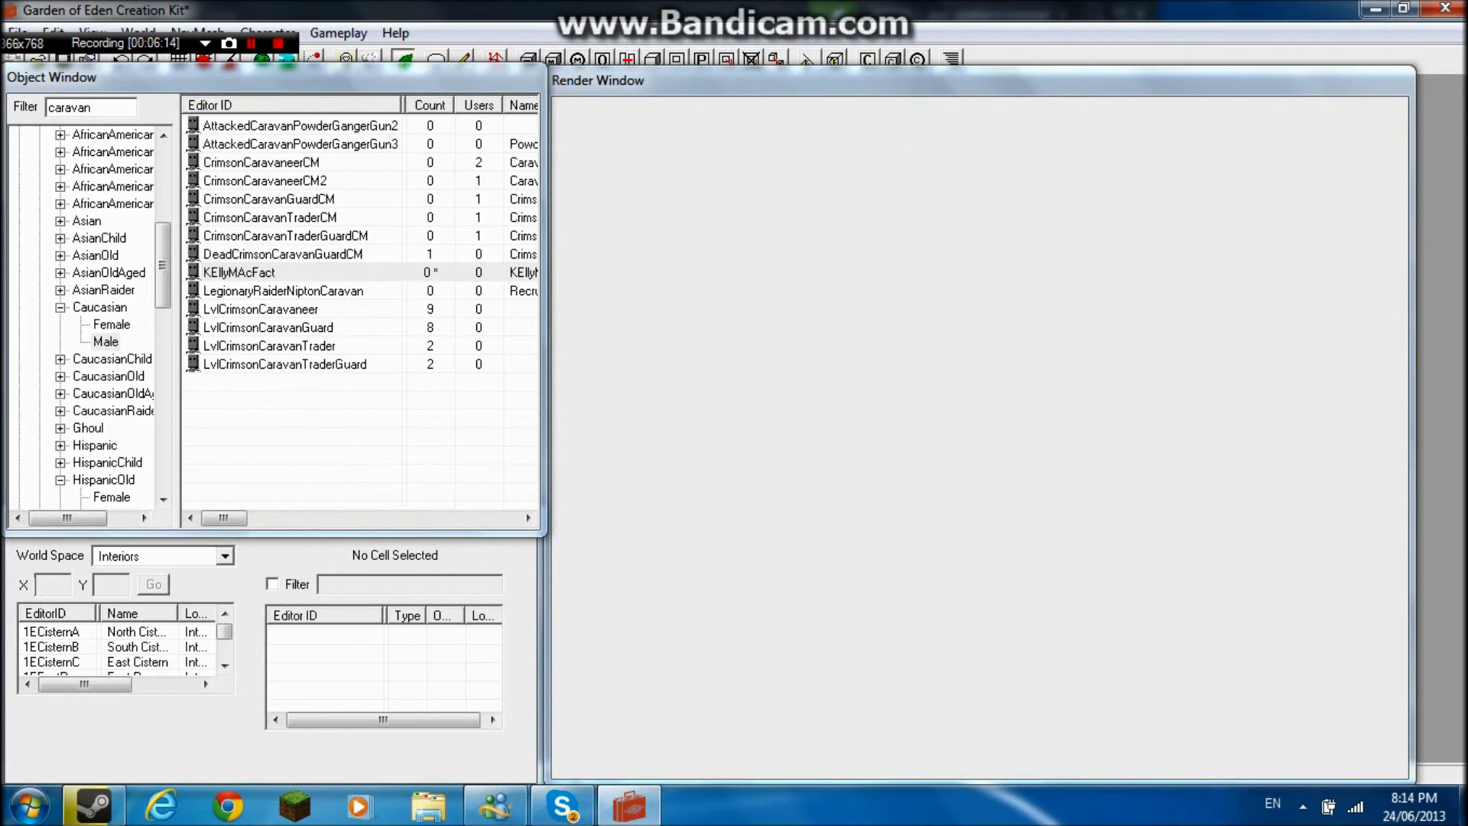
Step: Save the plugin in the Data folder as KellyMACFACTvendor
key(ctrl+s)
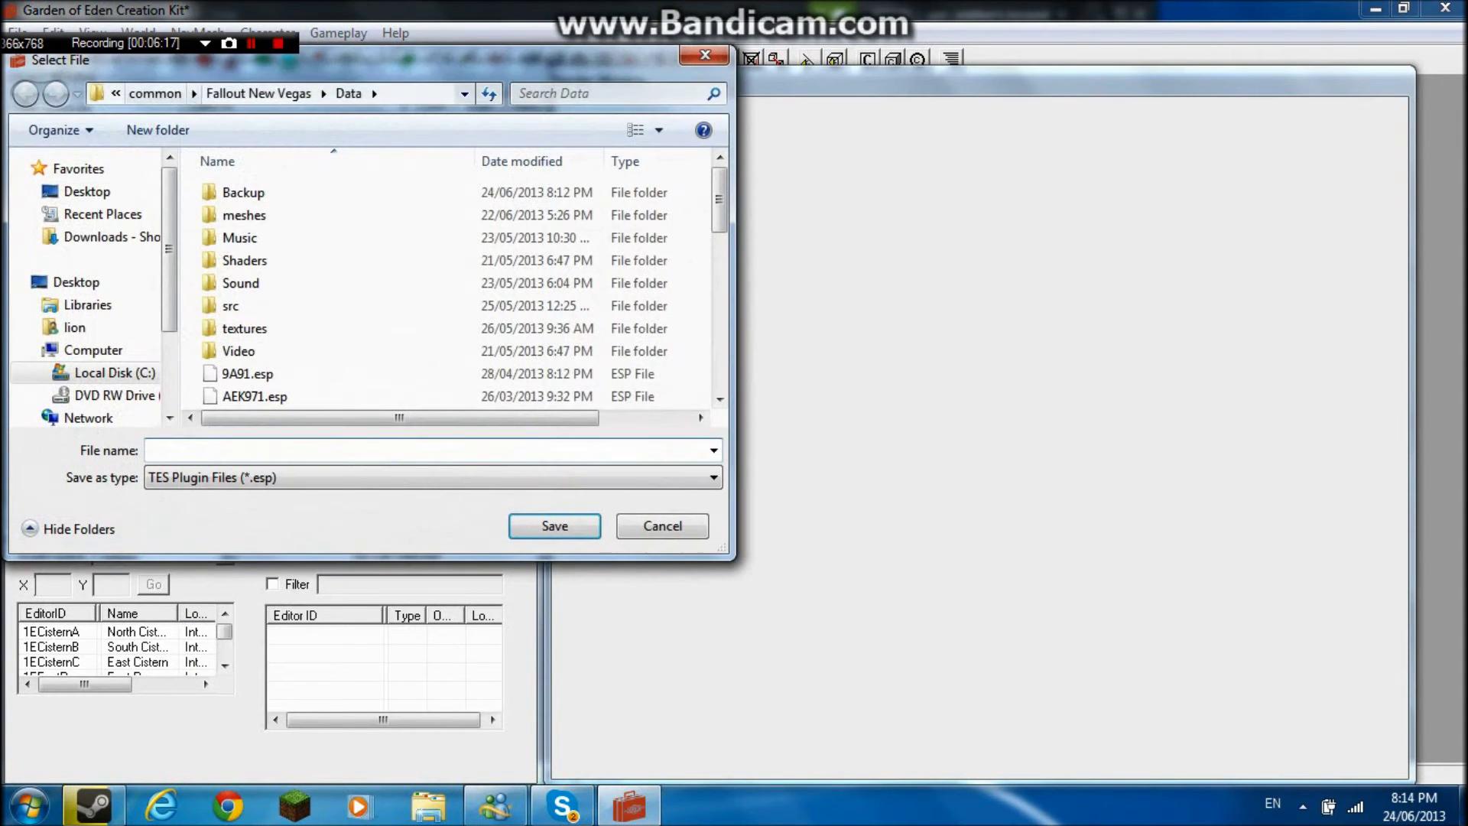
text(Ke)
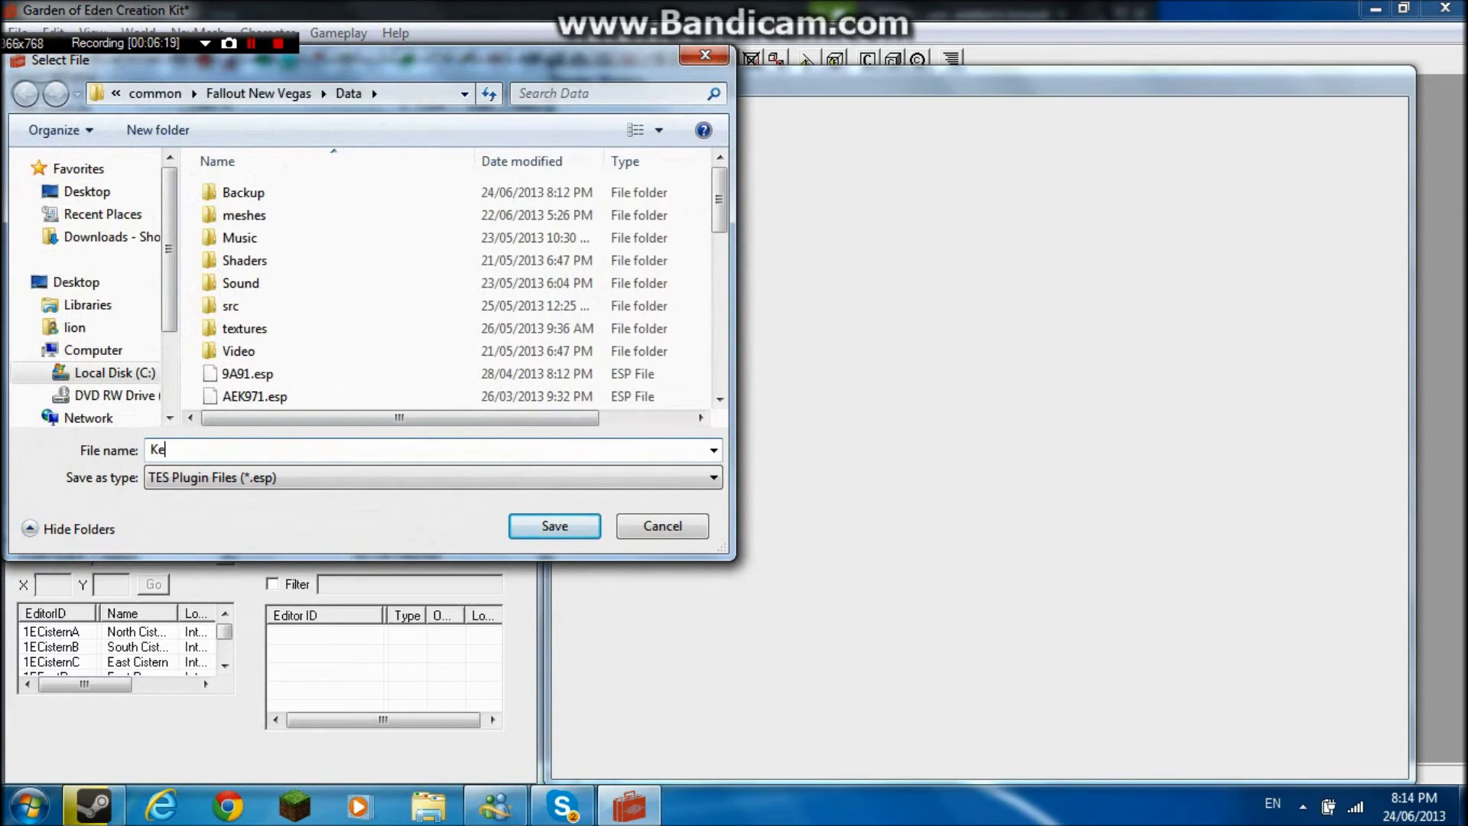
text(llyMACFACTvendor)
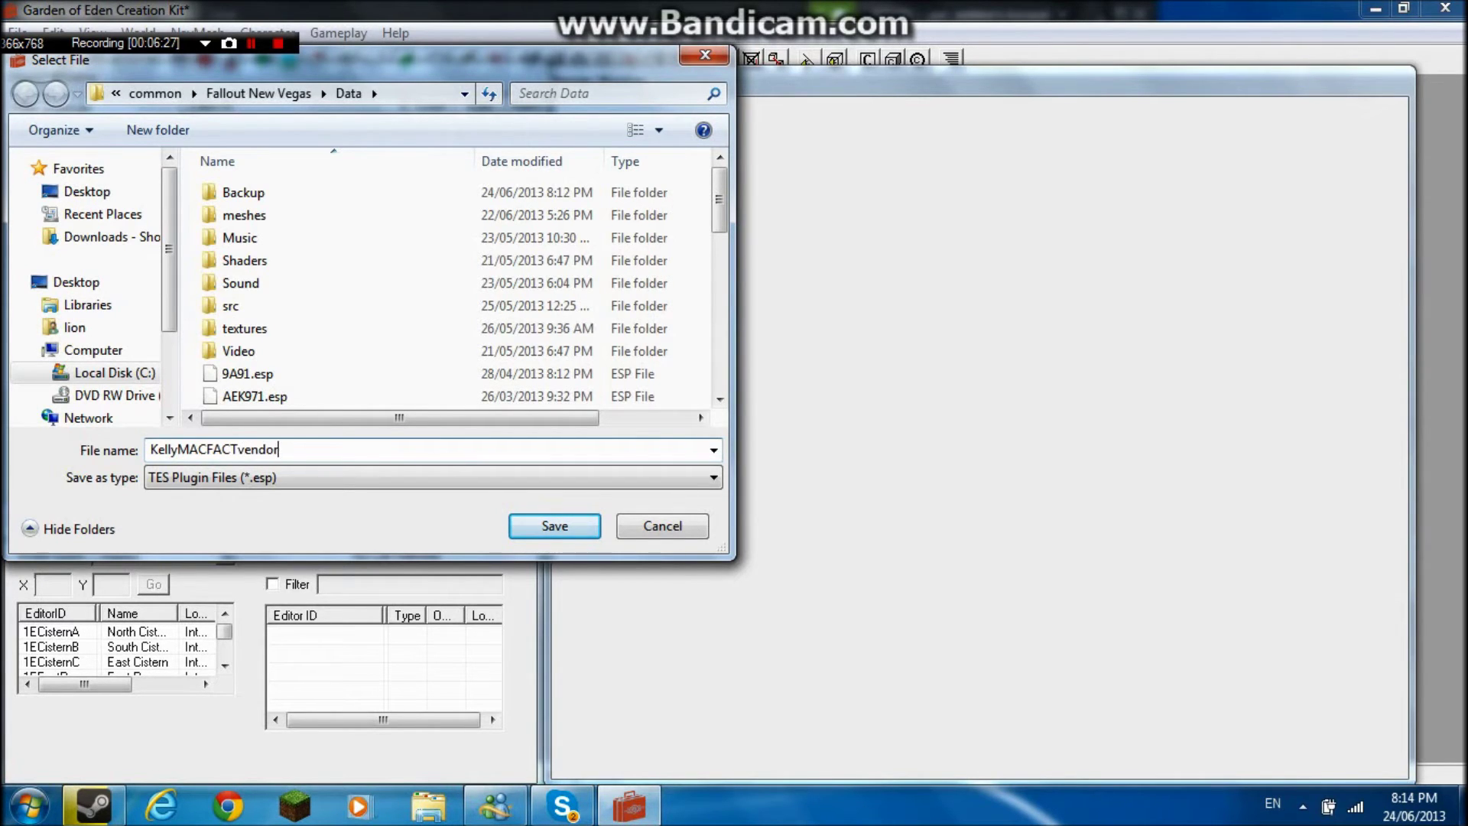
key(Return)
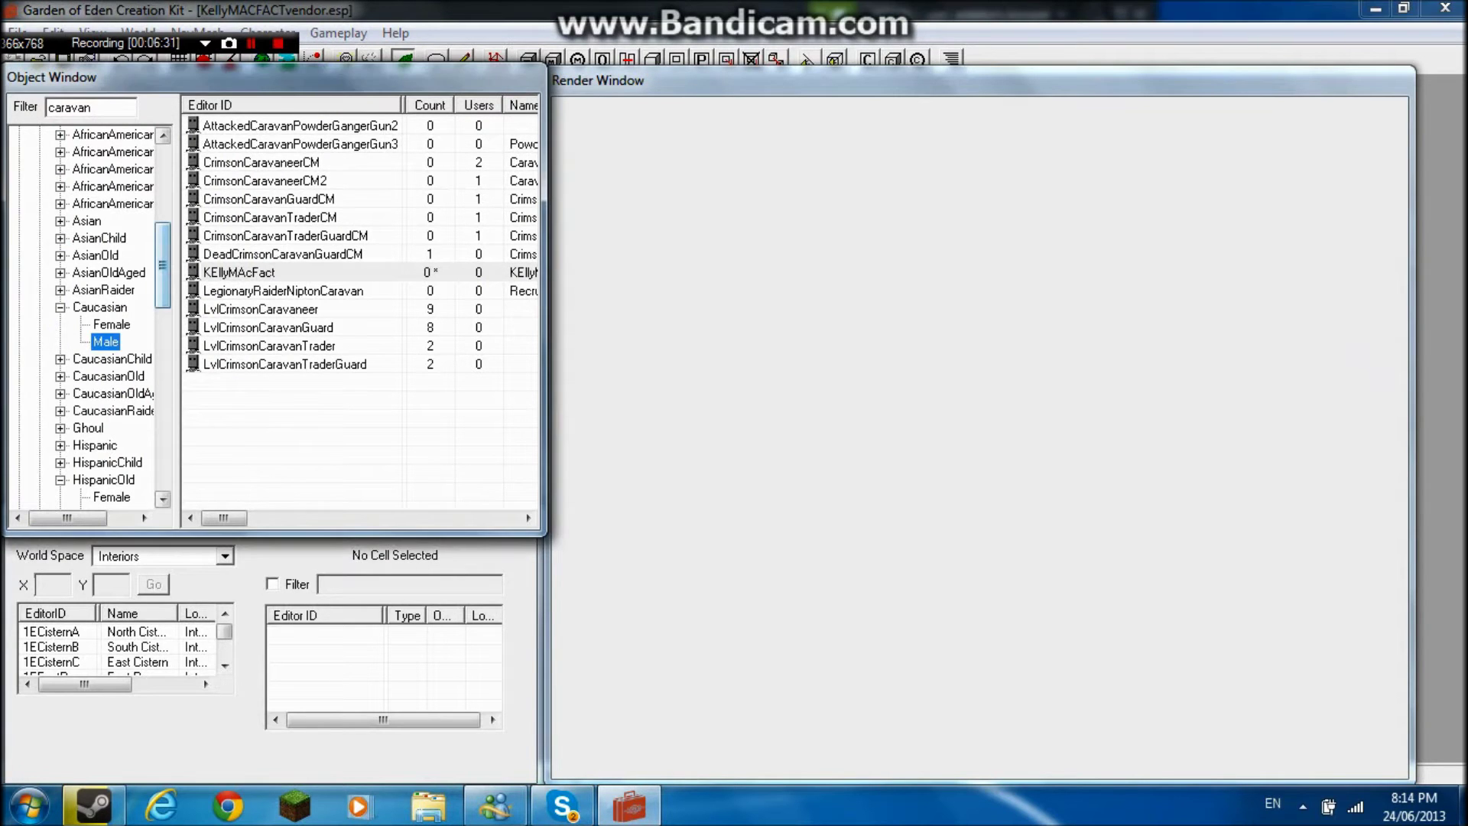
Step: Load the KEllyMAcFactQuest dialogue in the conversation editor, including topics without infos and topics not off the main branch
click(951, 59)
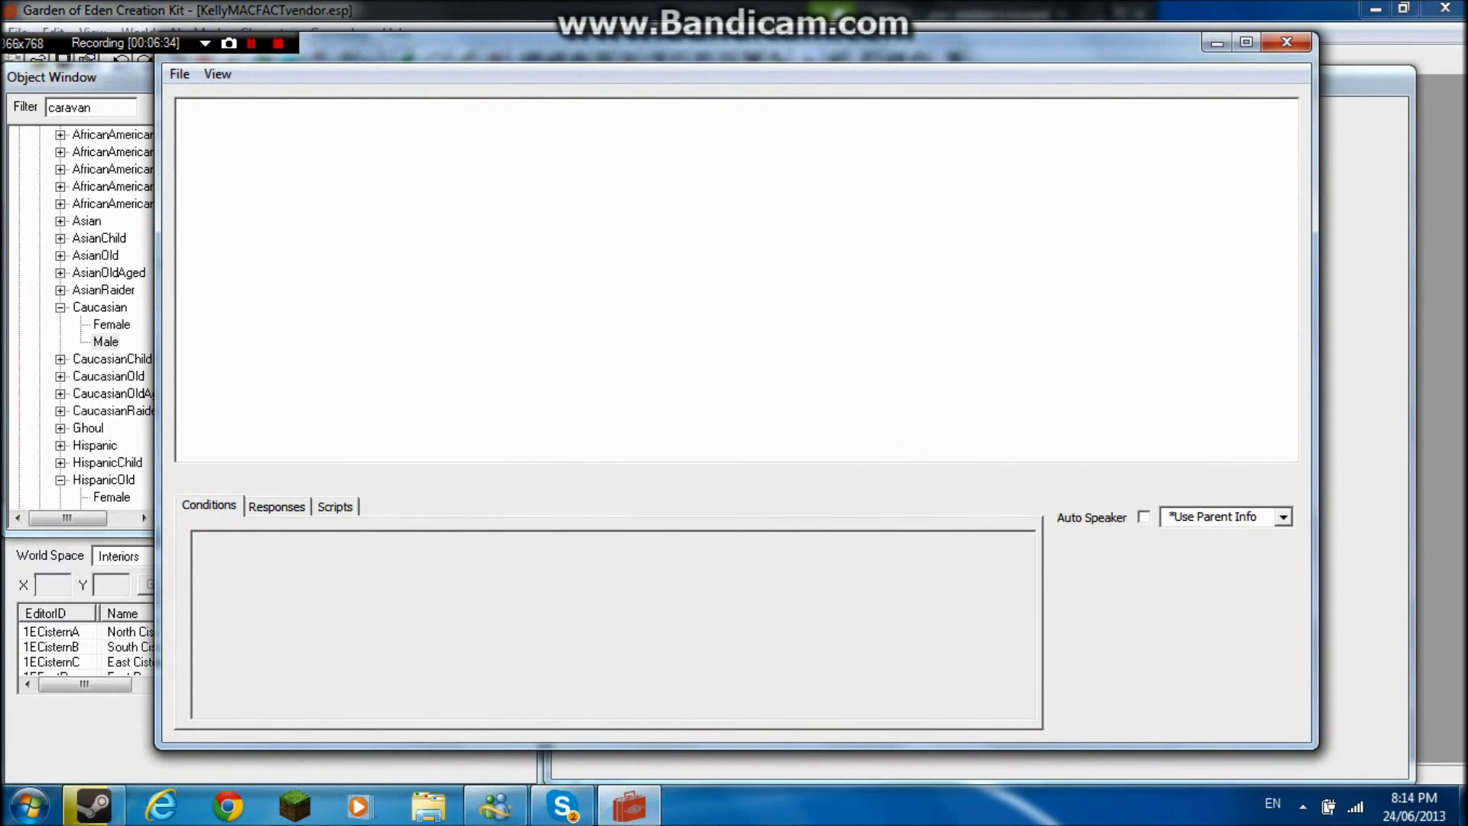
click(179, 74)
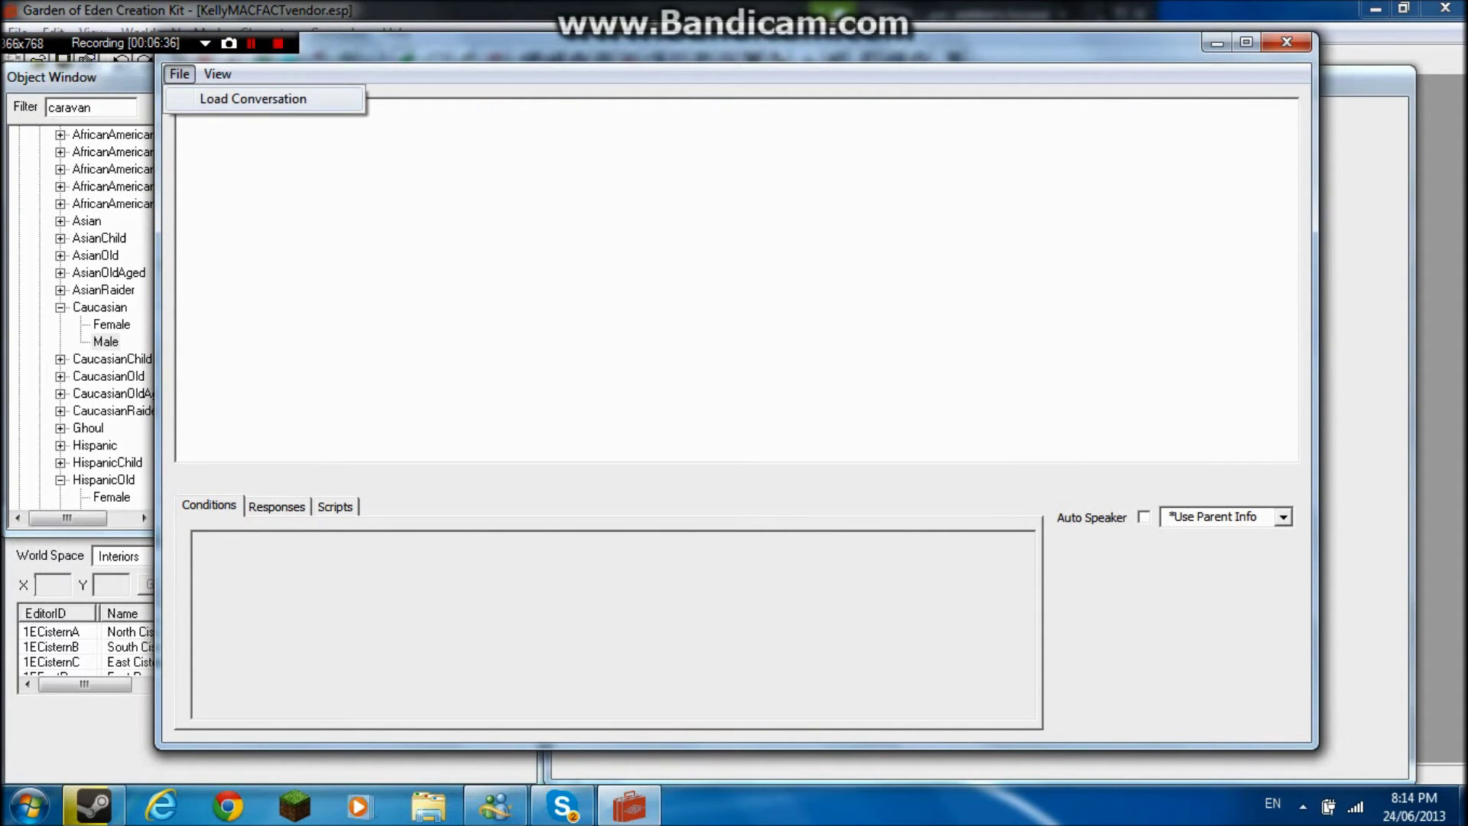
click(252, 99)
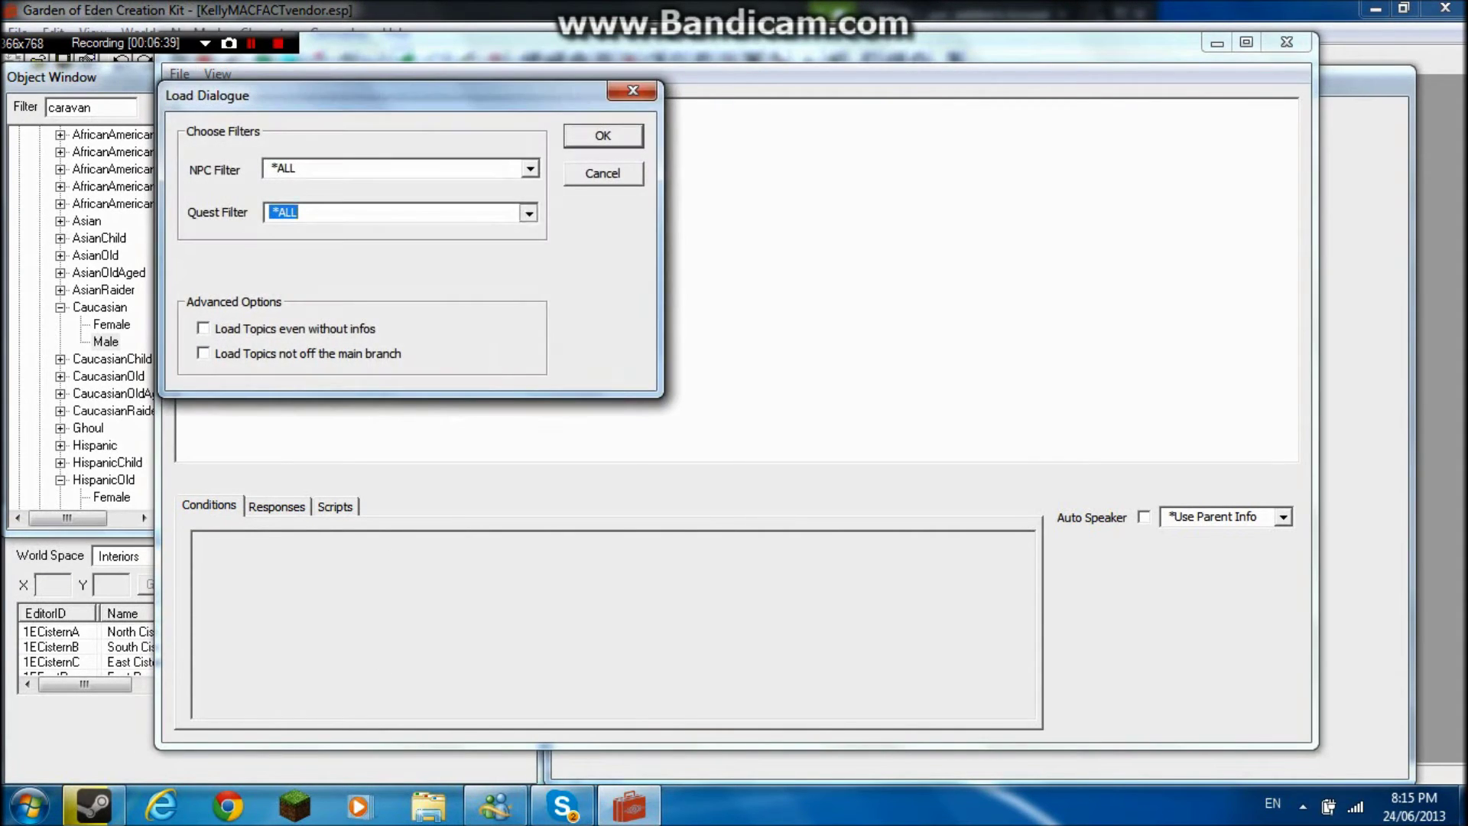
click(528, 214)
text(kell)
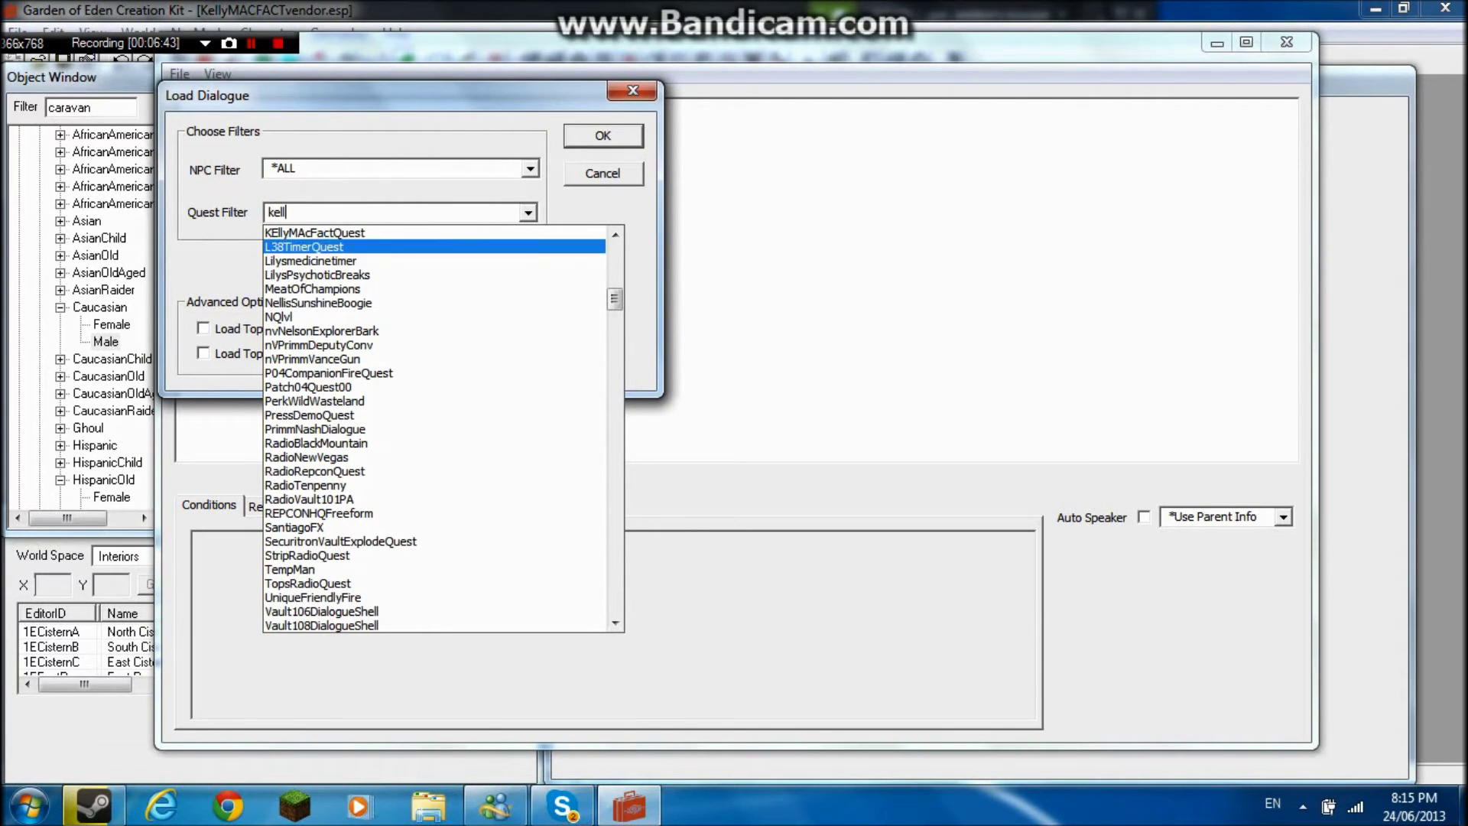
click(336, 234)
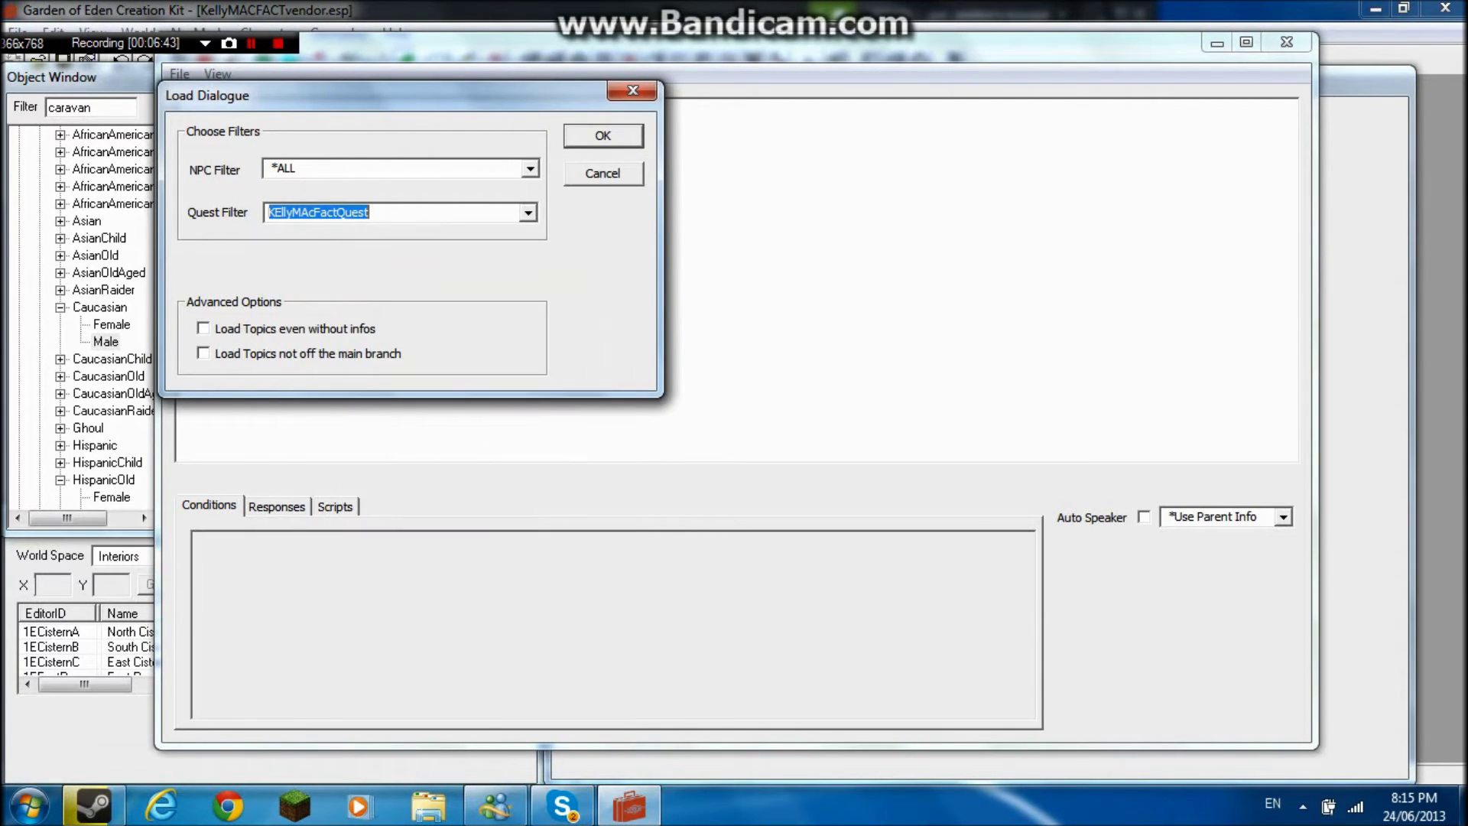
click(204, 329)
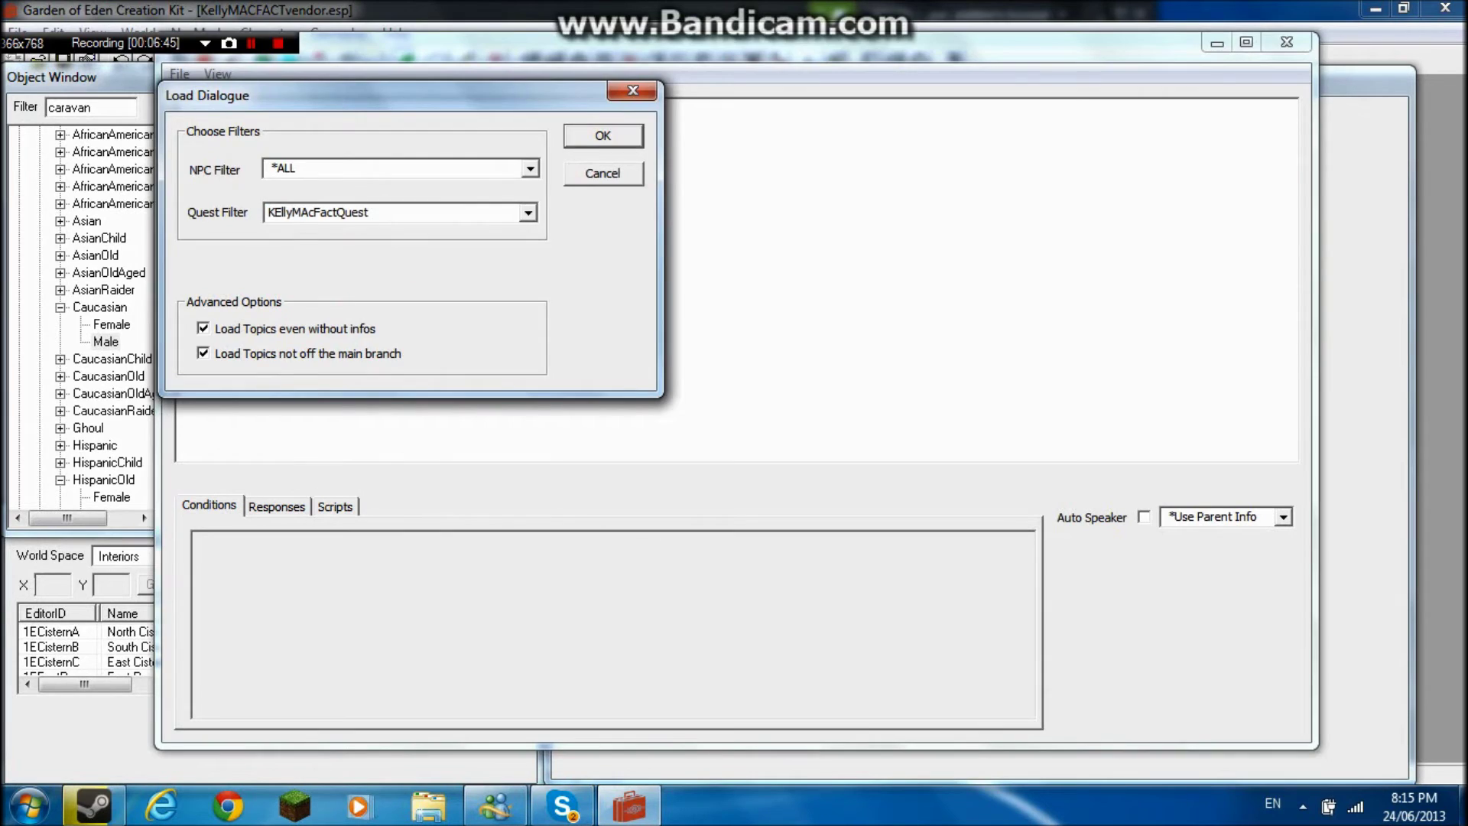
key(Return)
Step: Add a child response to the GREETING topic with the text "hey welcome to my shit pit"
right_click(250, 122)
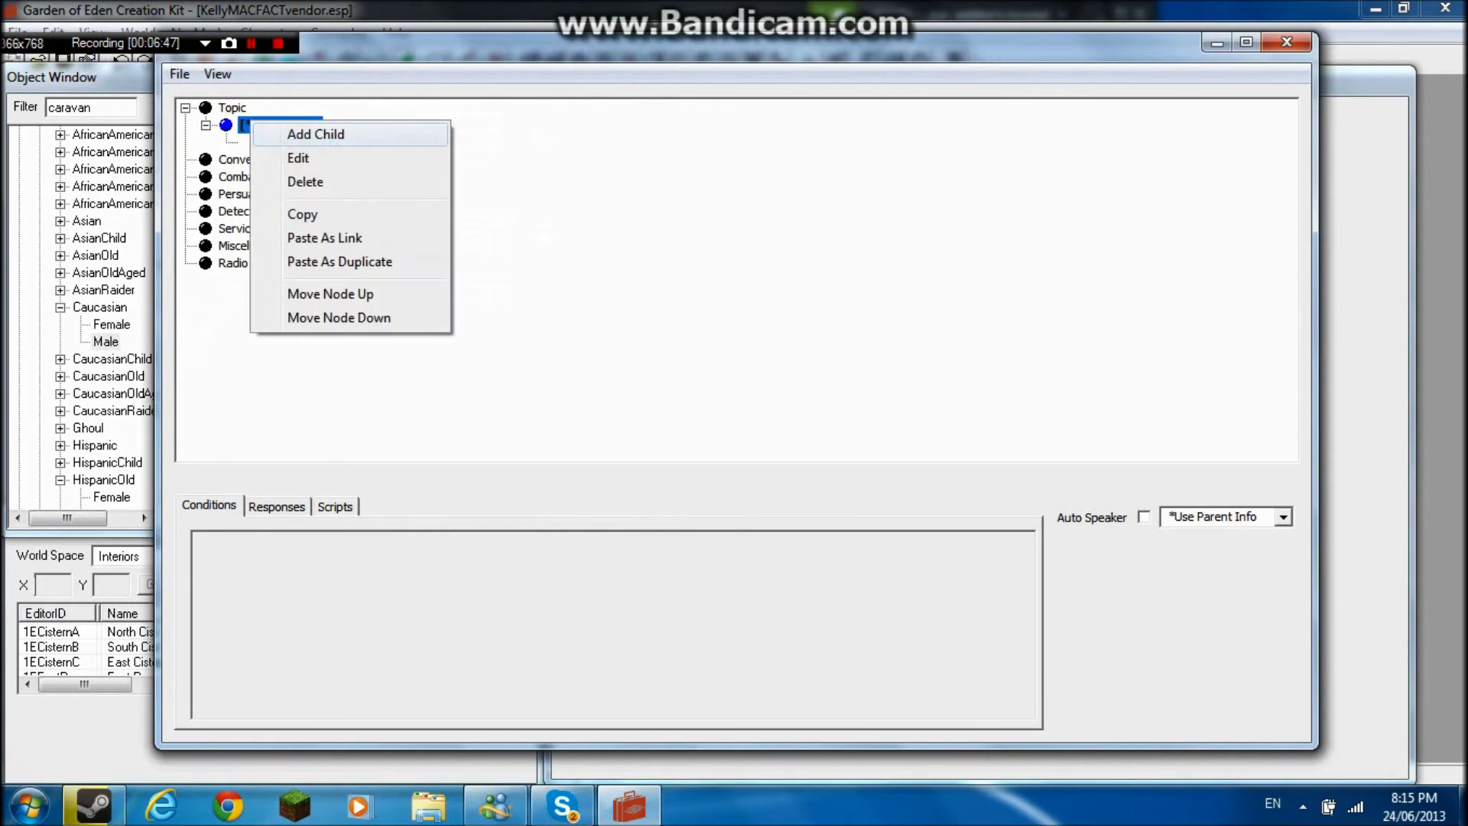
click(312, 134)
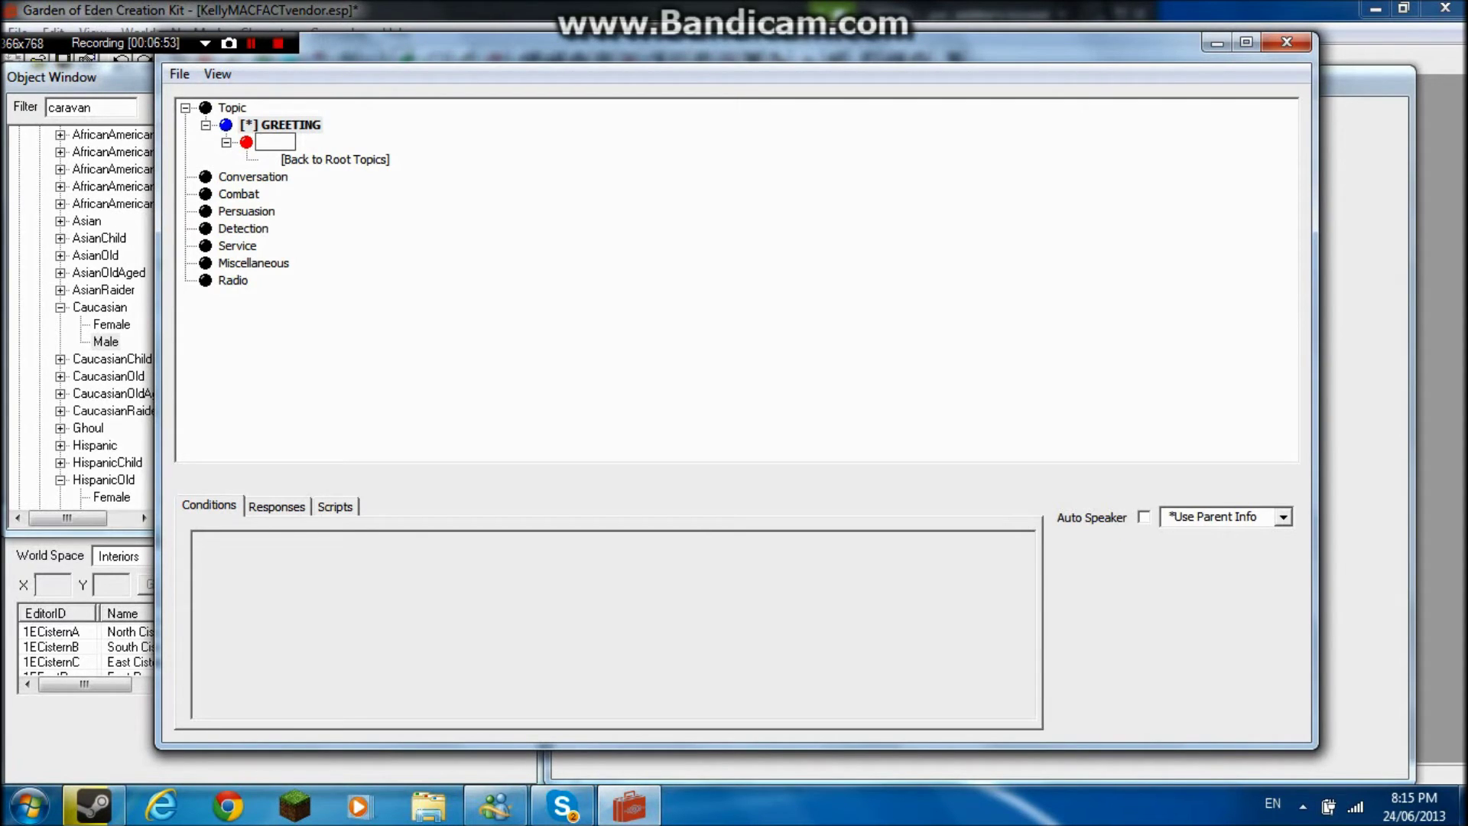
text(hey welcome to my )
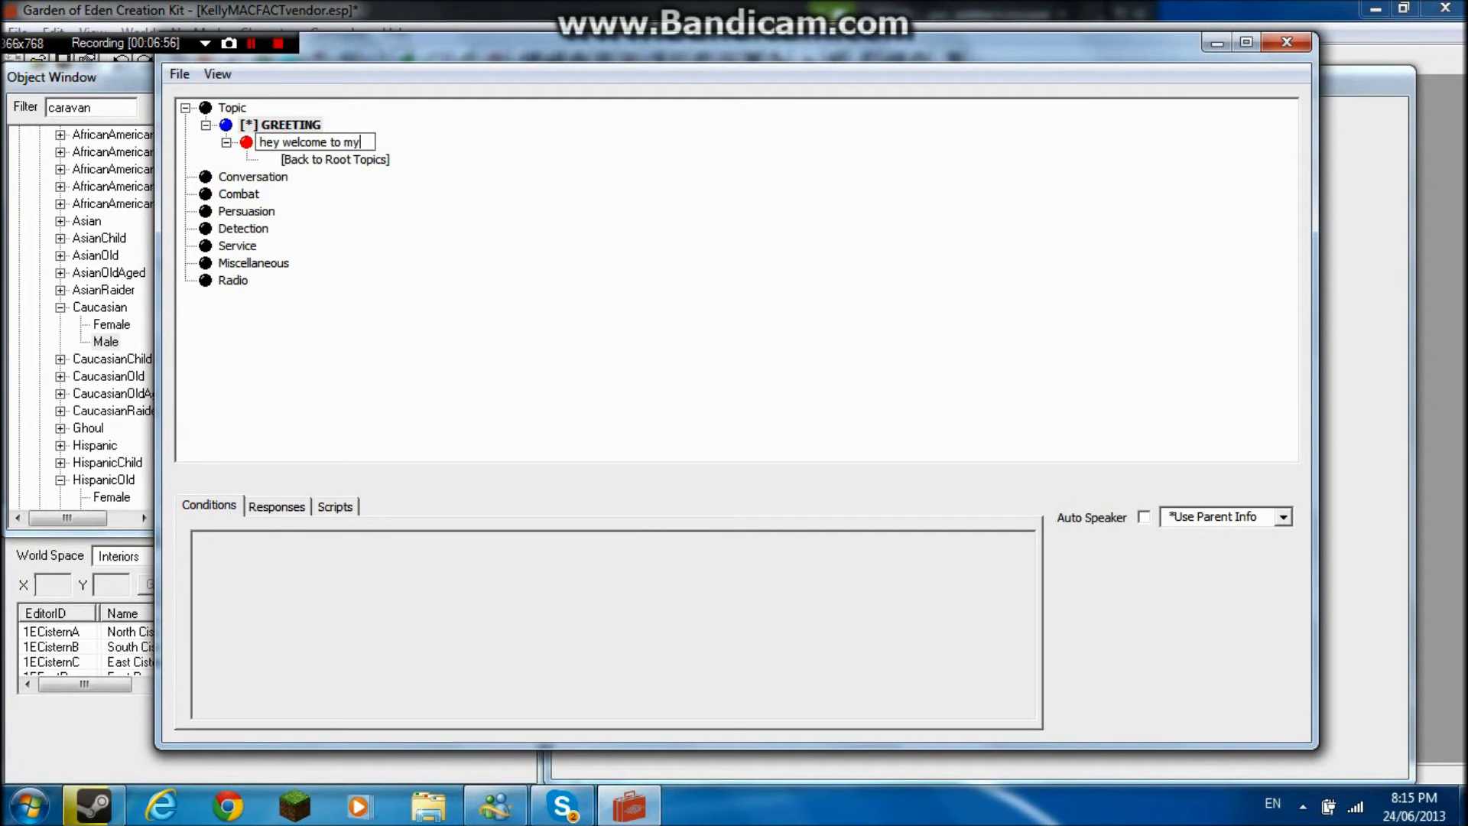
text(shit pit)
key(Return)
Step: Add a GetIsID == 1 condition to the greeting response, with the NPC KEllyMAcFact as its parameter
click(379, 142)
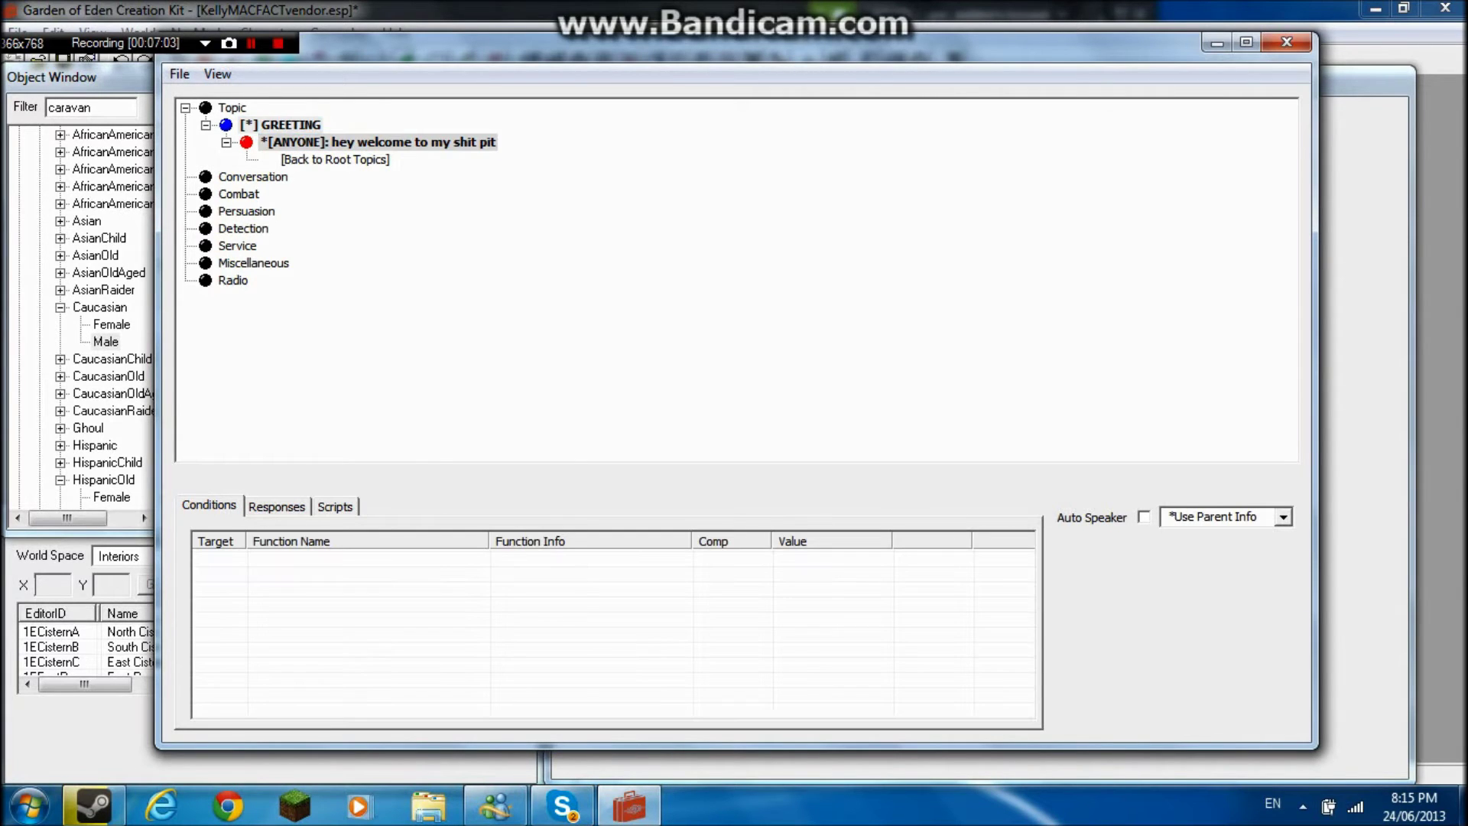
right_click(351, 399)
click(400, 410)
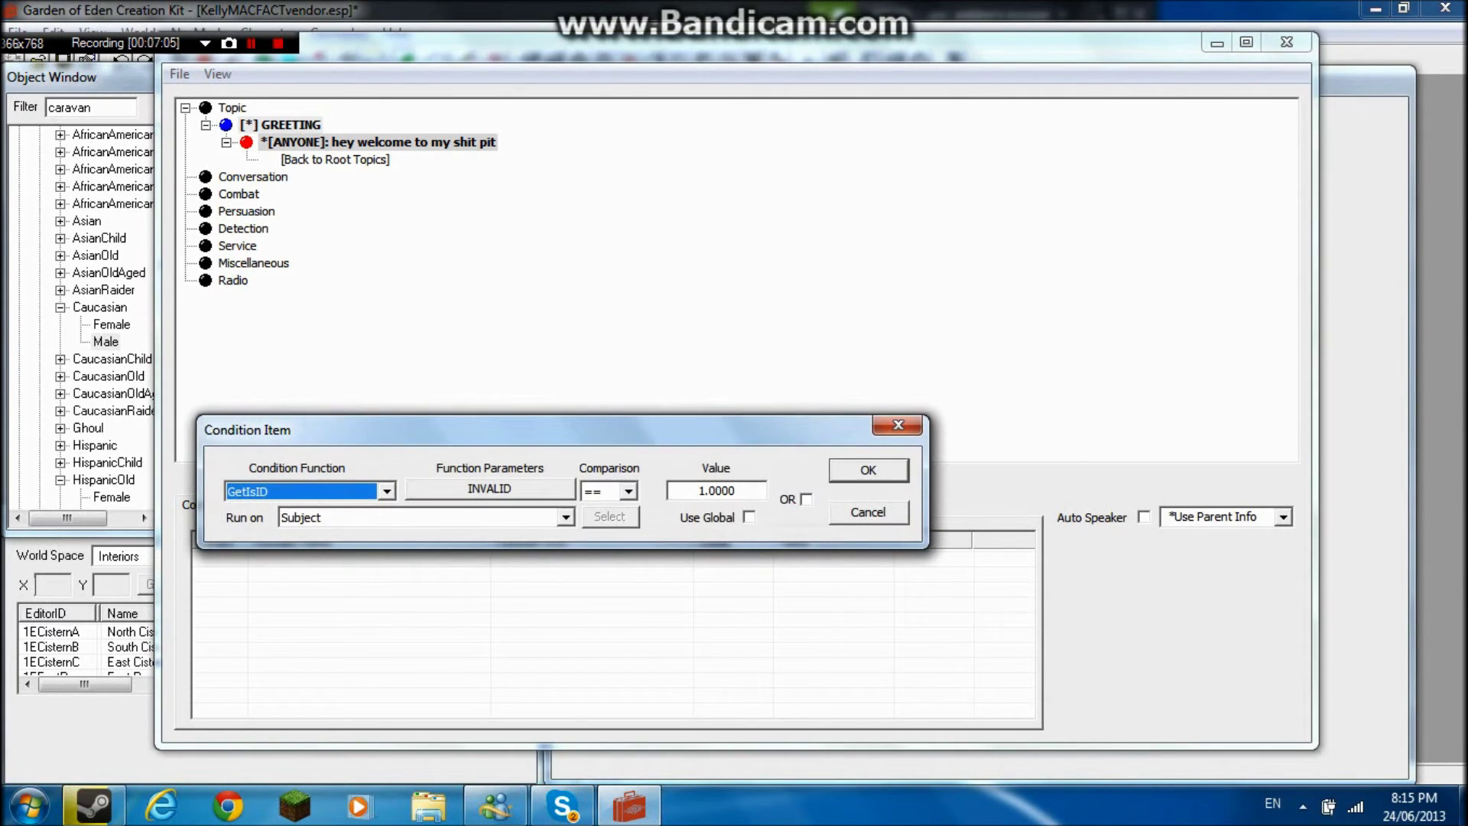
key(Tab)
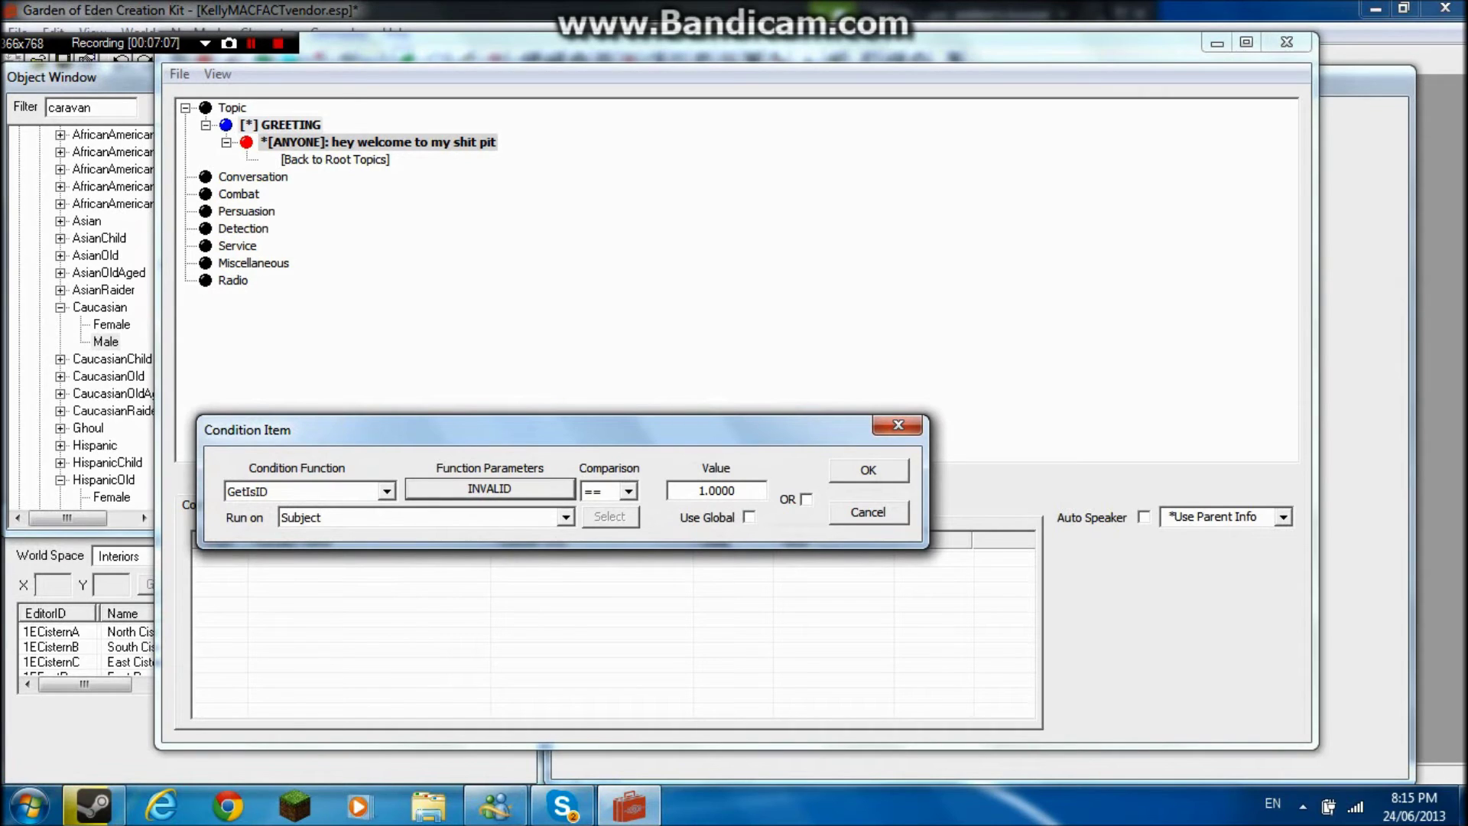
key(Return)
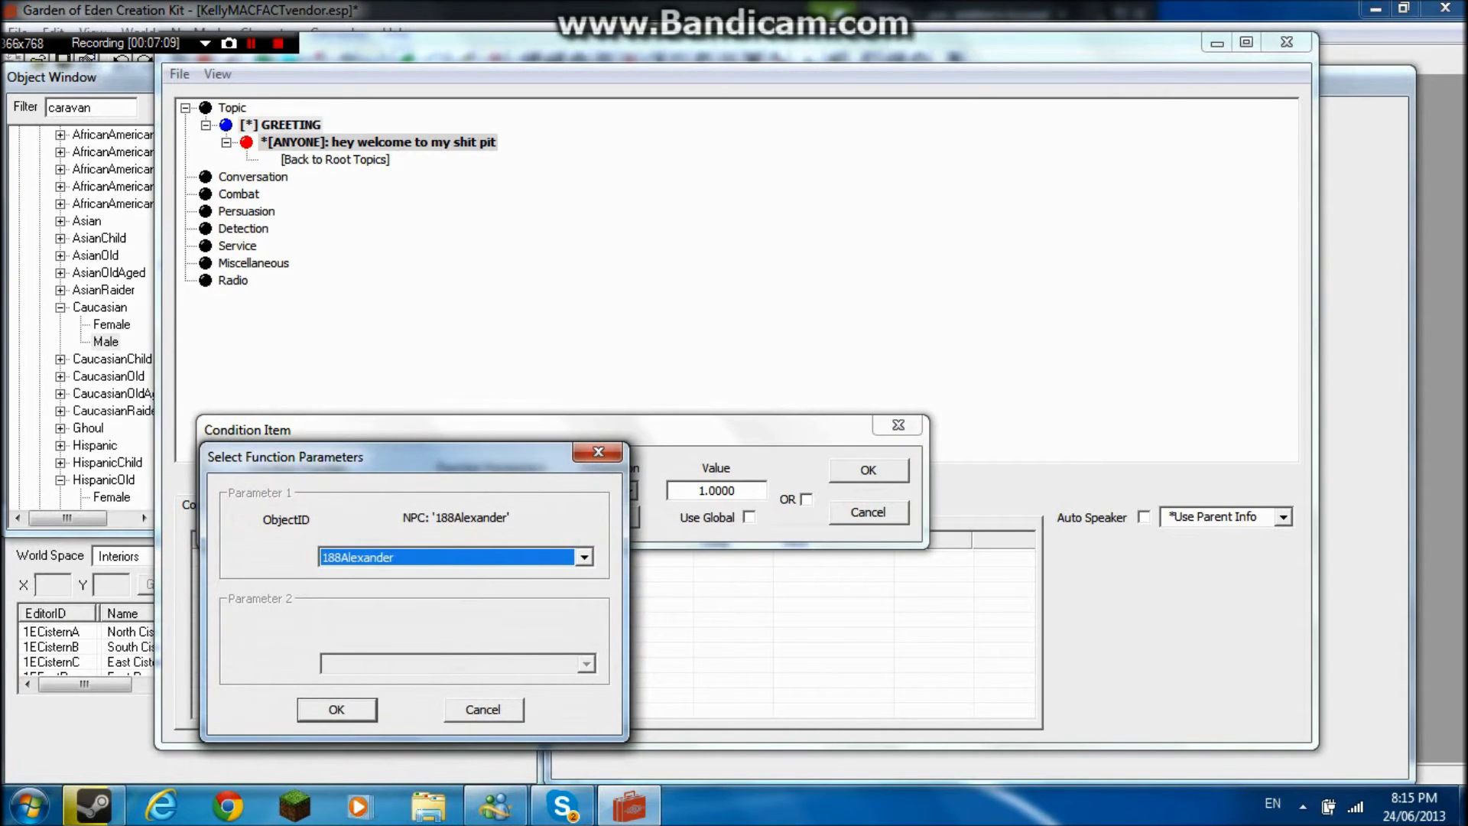
key(alt+Down)
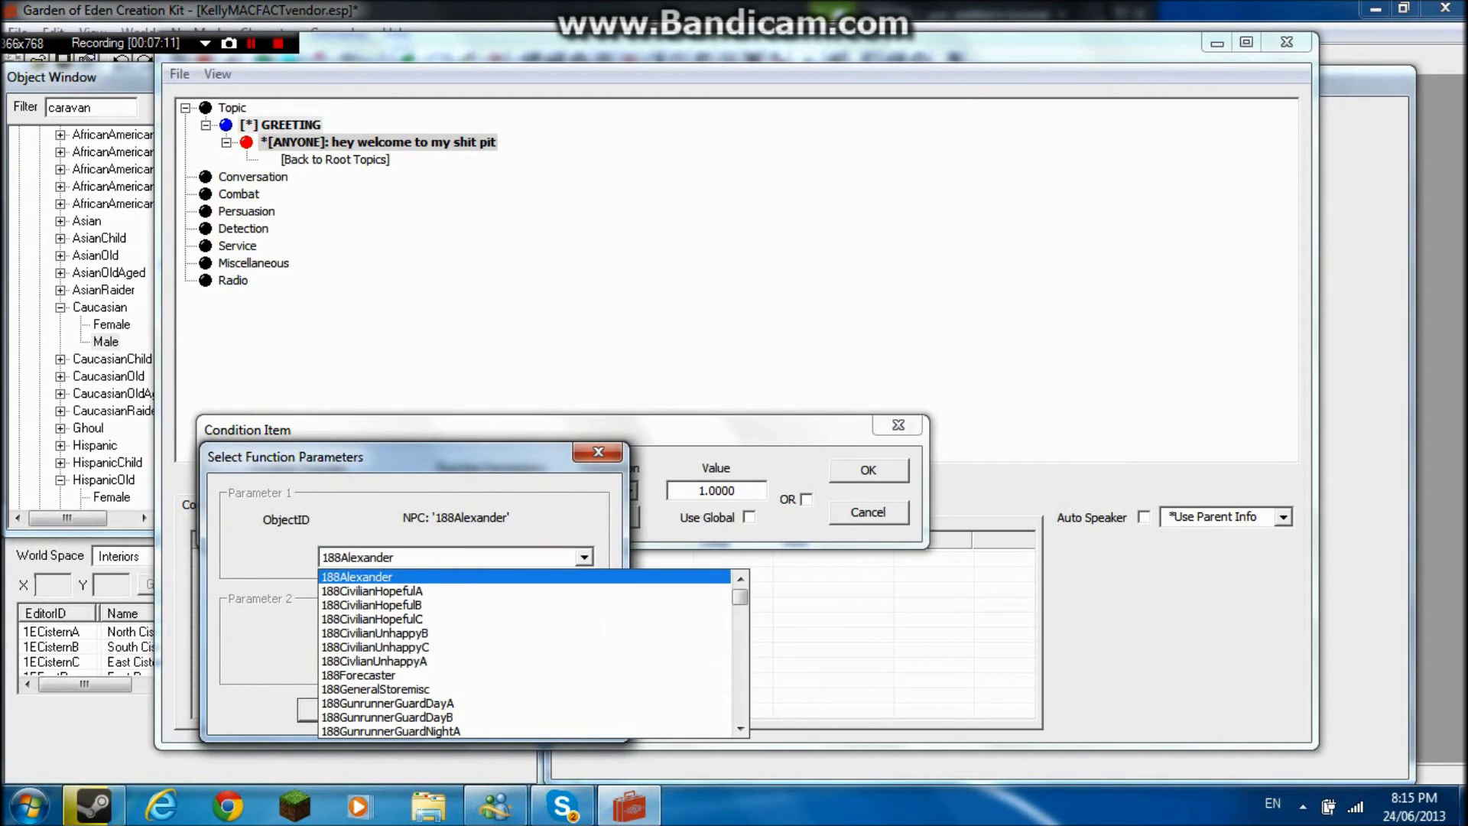
key(Down)
text(kel)
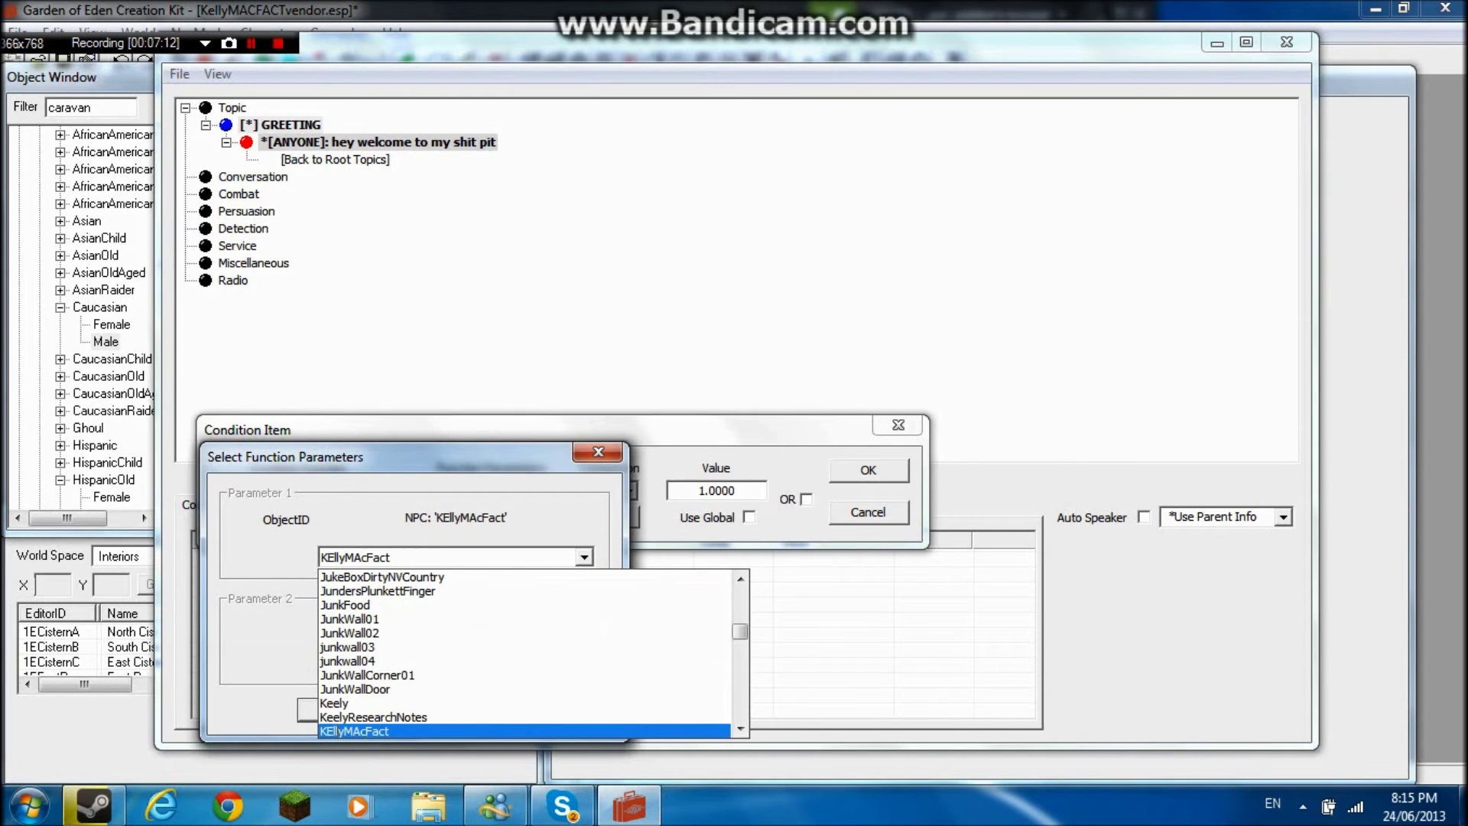
key(Return)
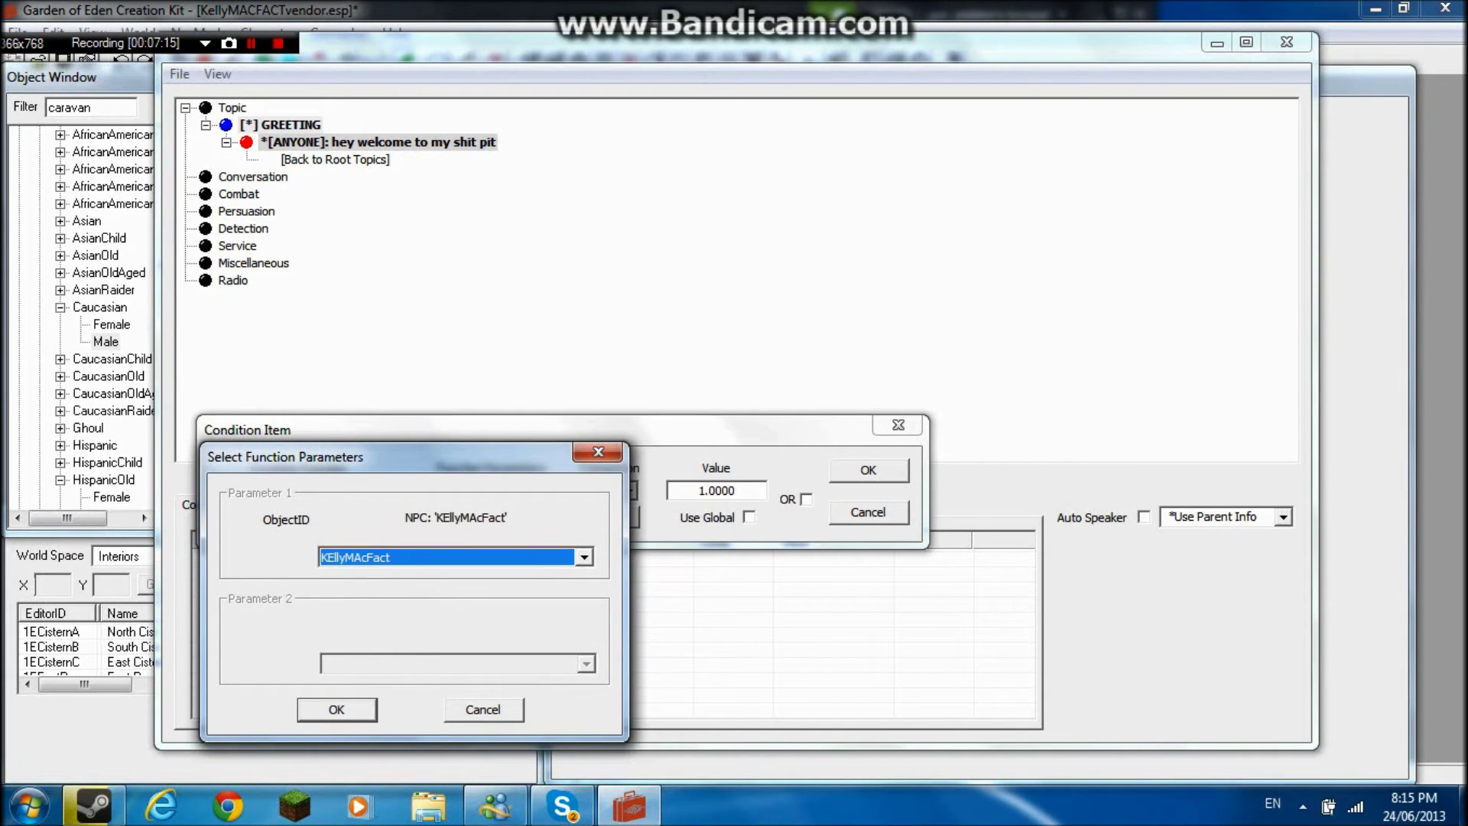
key(Return)
key(Return)
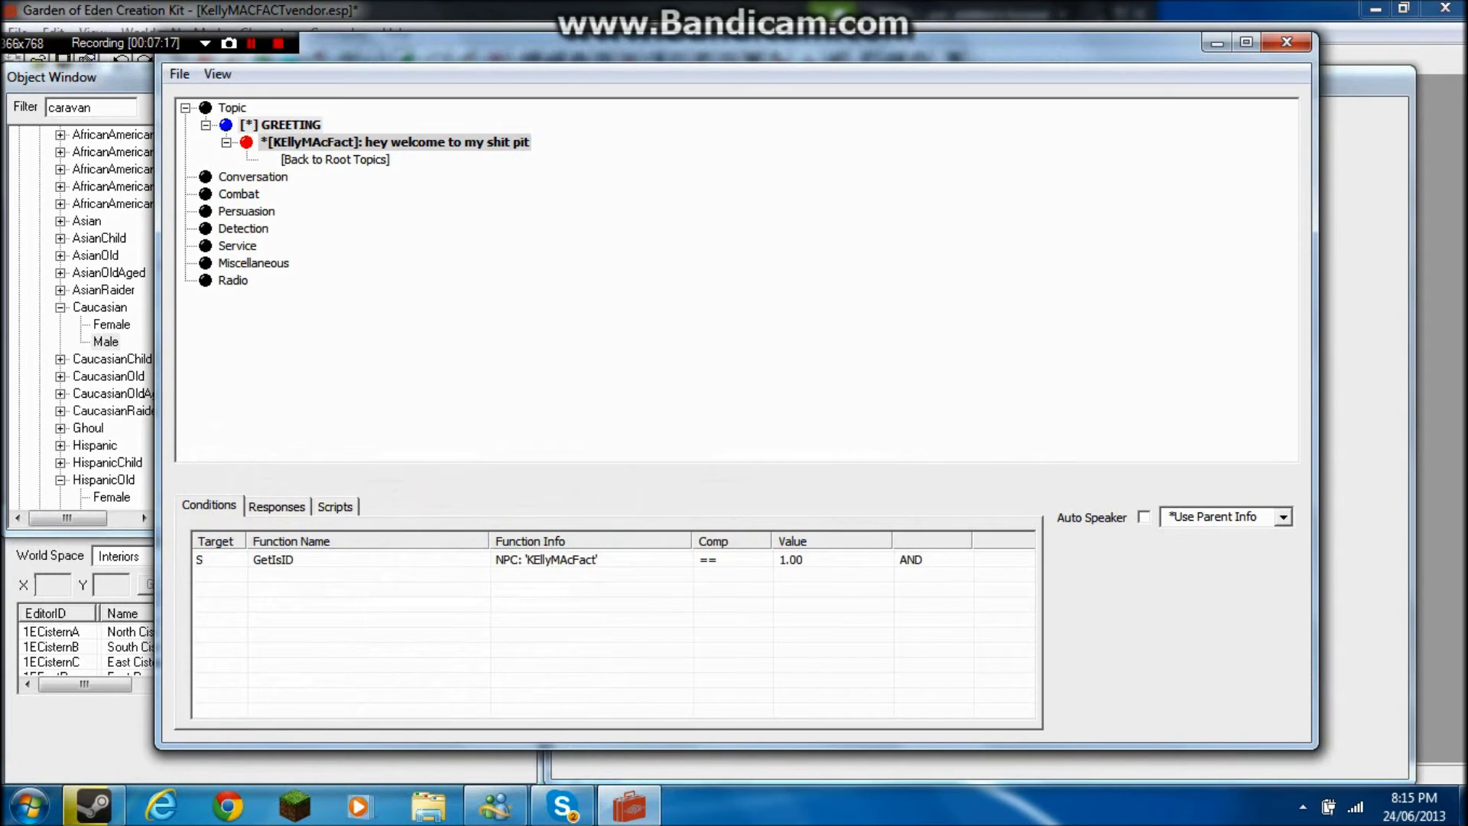
Step: Add two child topics with their default names under the greeting response "hey welcome to my shit pit"
right_click(319, 125)
click(306, 143)
right_click(304, 140)
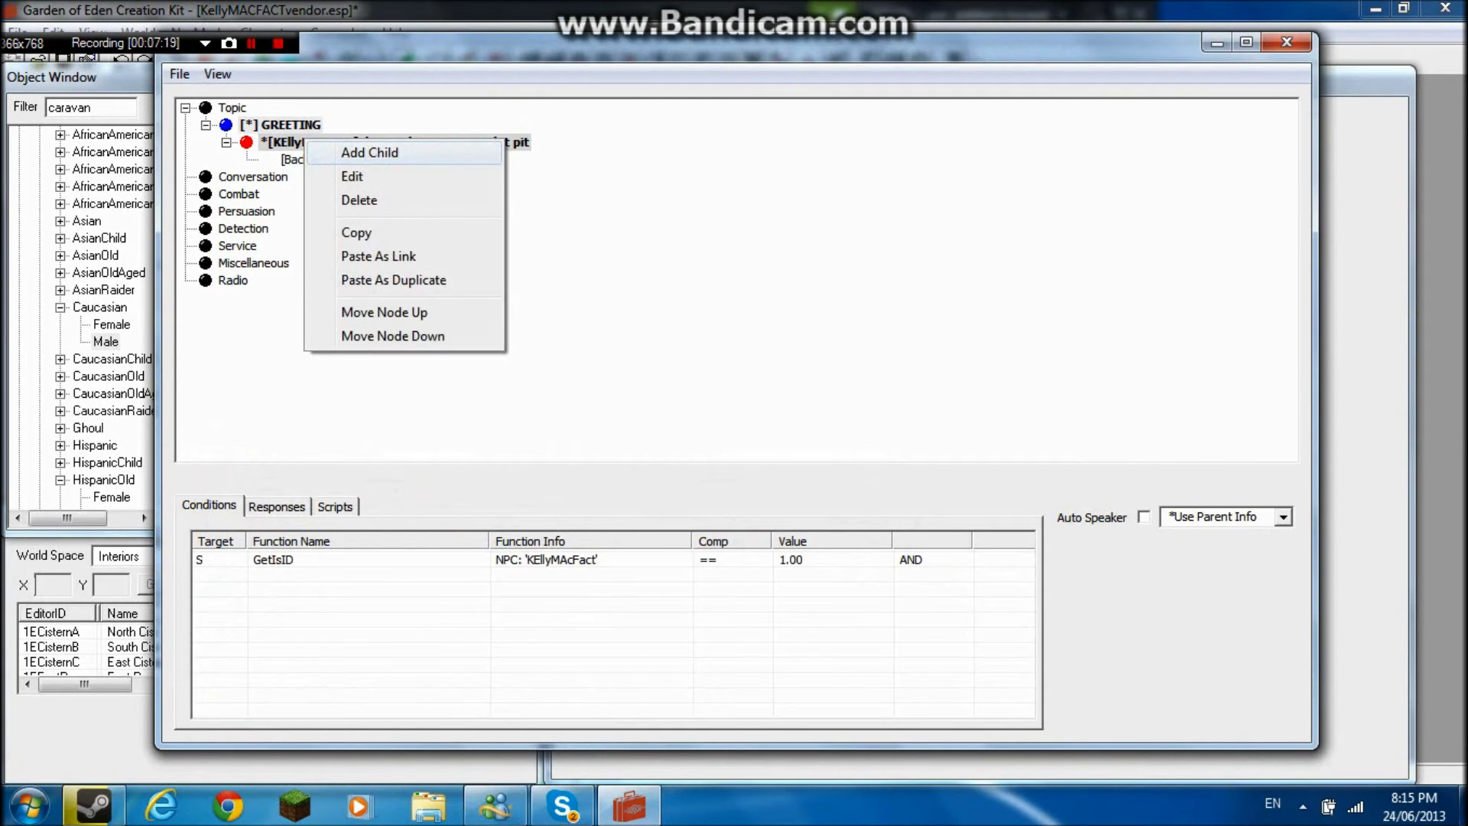
click(369, 152)
key(Return)
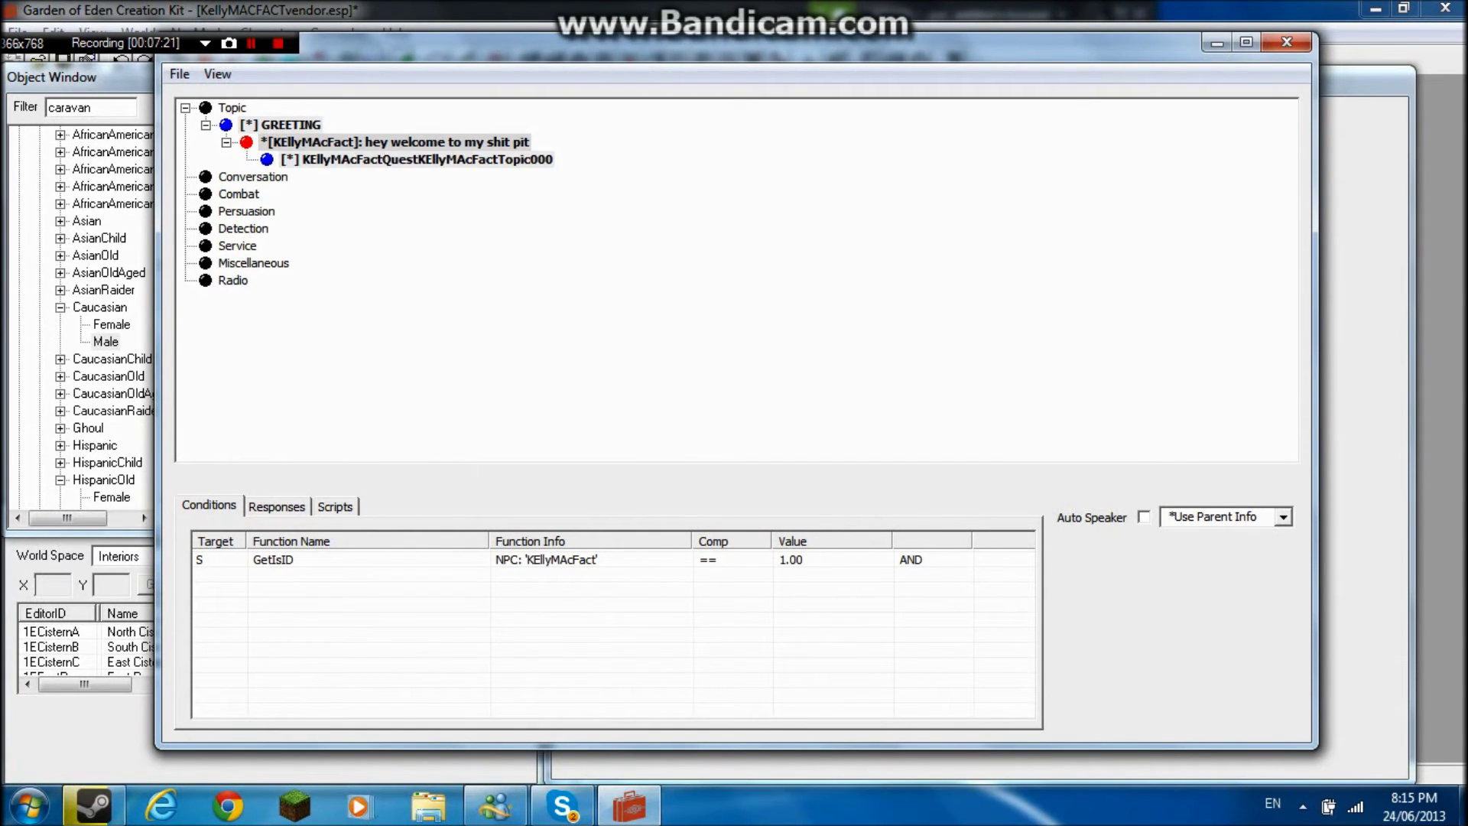
right_click(304, 141)
click(371, 156)
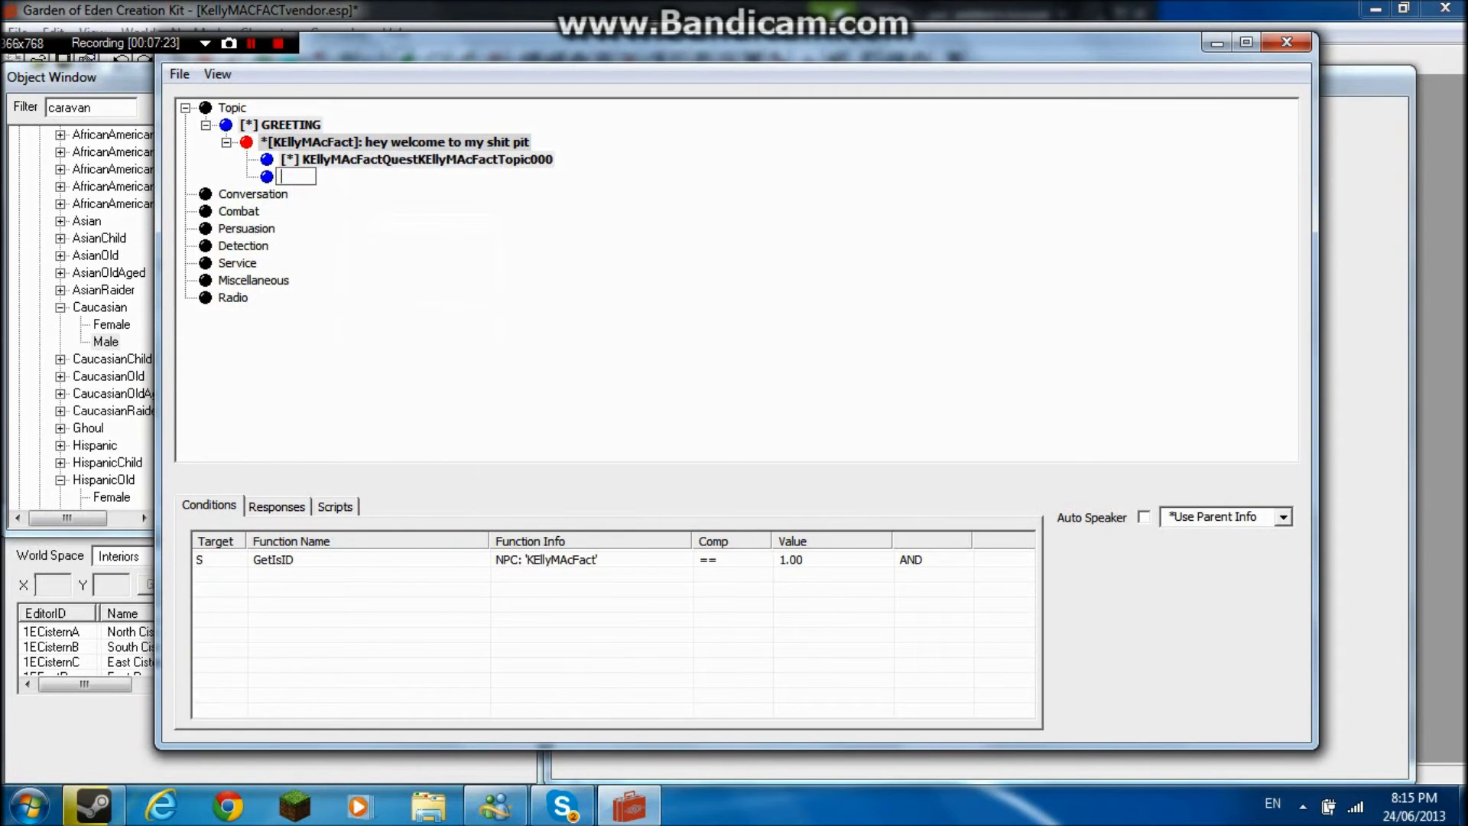
key(Return)
Step: Set the first child topic's prompt to "i want to buy your stuff", skip the spelling check and flag the topic as Top Level
double_click(367, 160)
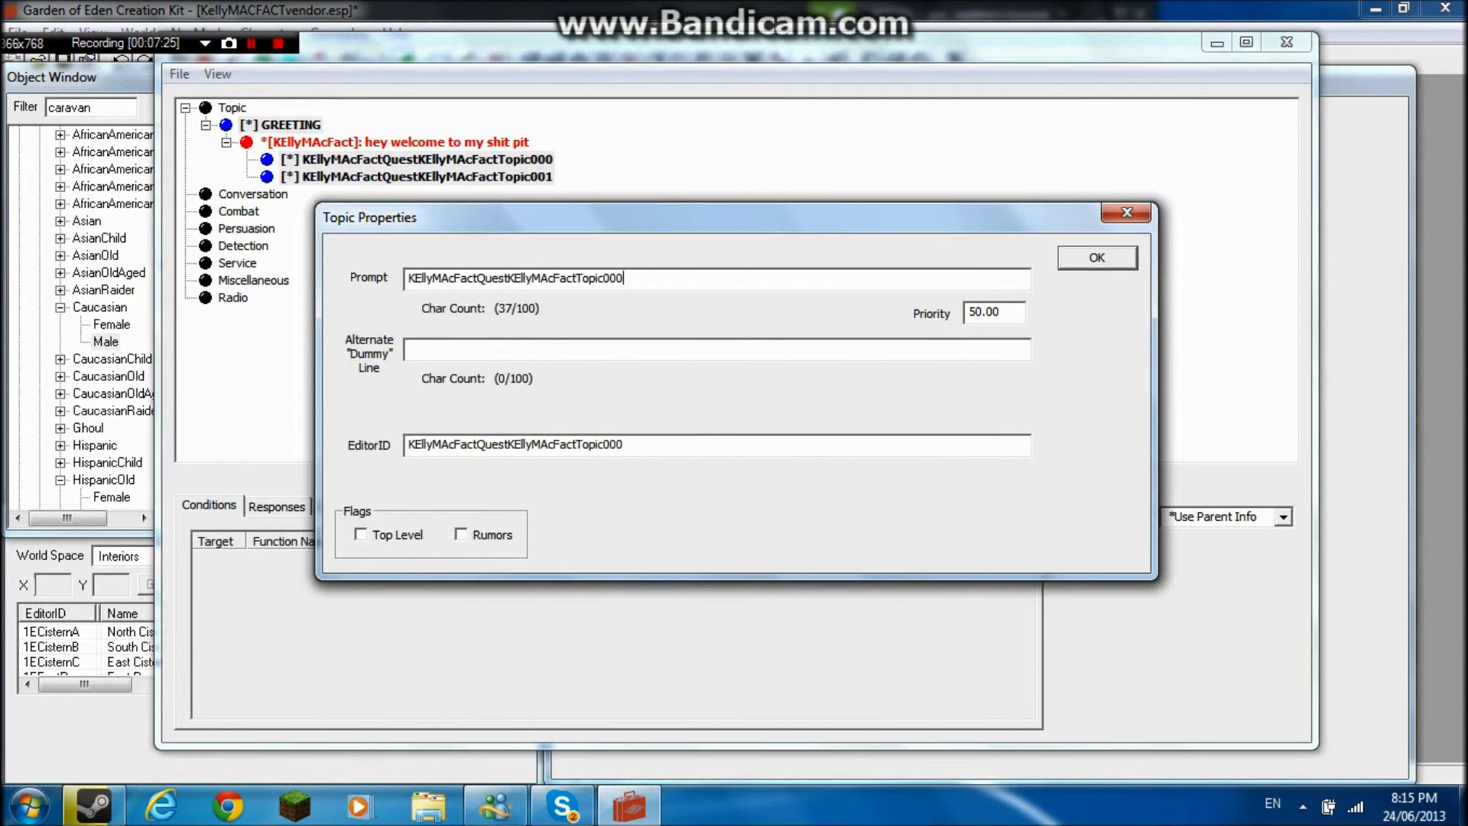
text(Tra)
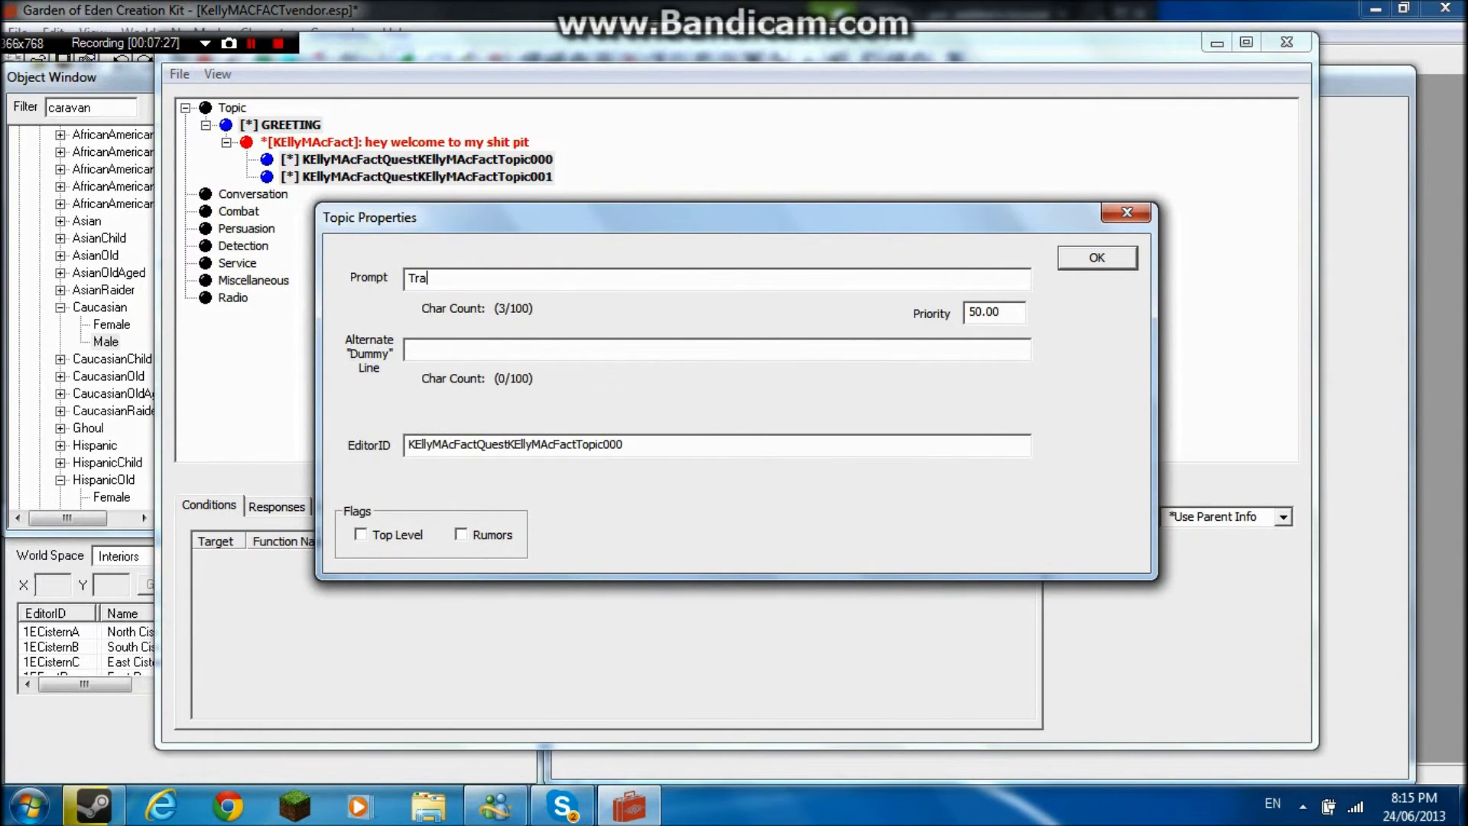
text(i)
key(BackSpace)
key(BackSpace)
key(BackSpace)
key(BackSpace)
text(io want to)
text( buy )
text(uoim)
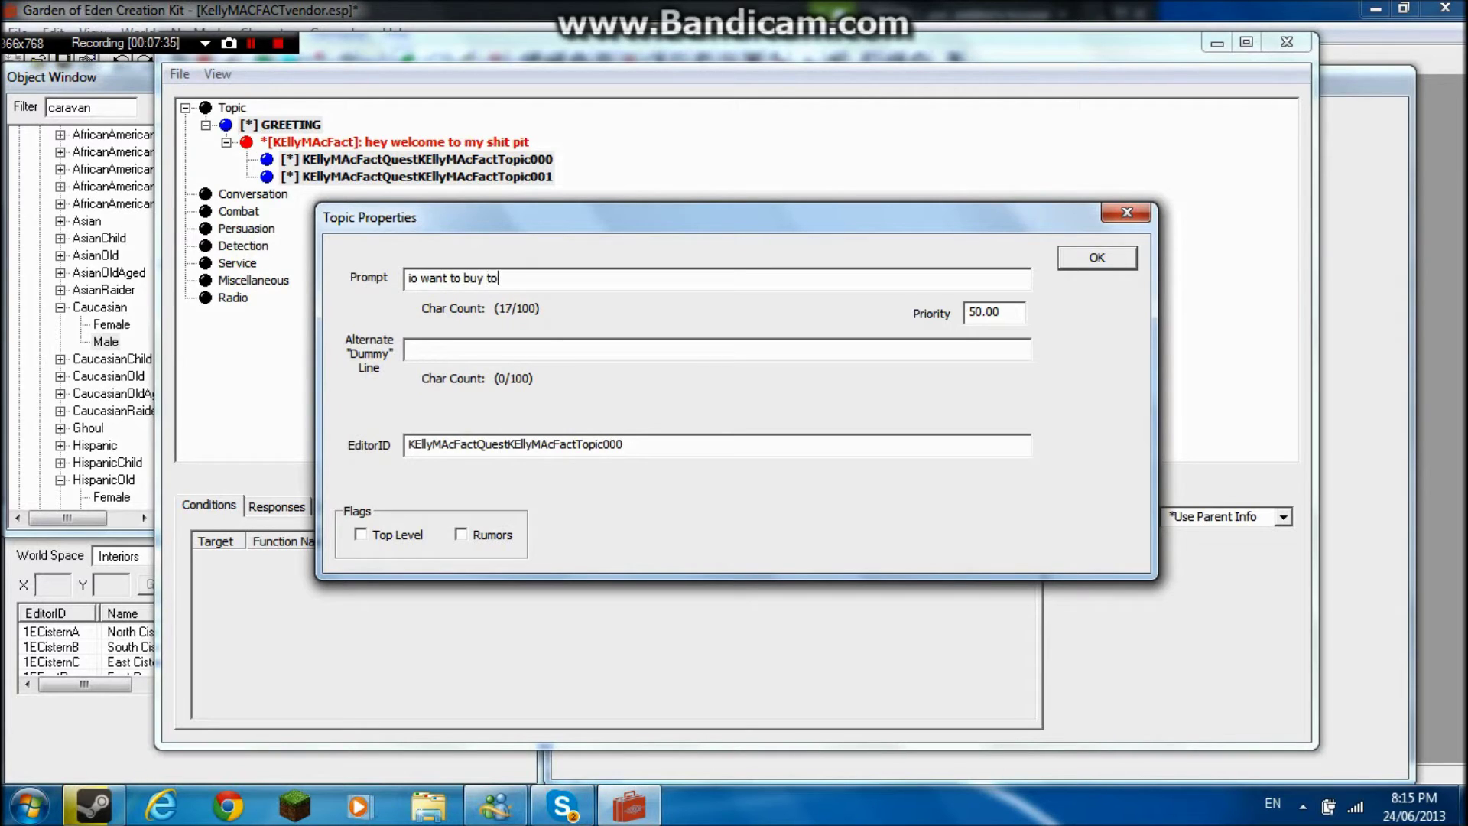
key(BackSpace)
key(BackSpace)
key(BackSpace)
key(BackSpace)
text(your stuff)
key(BackSpace)
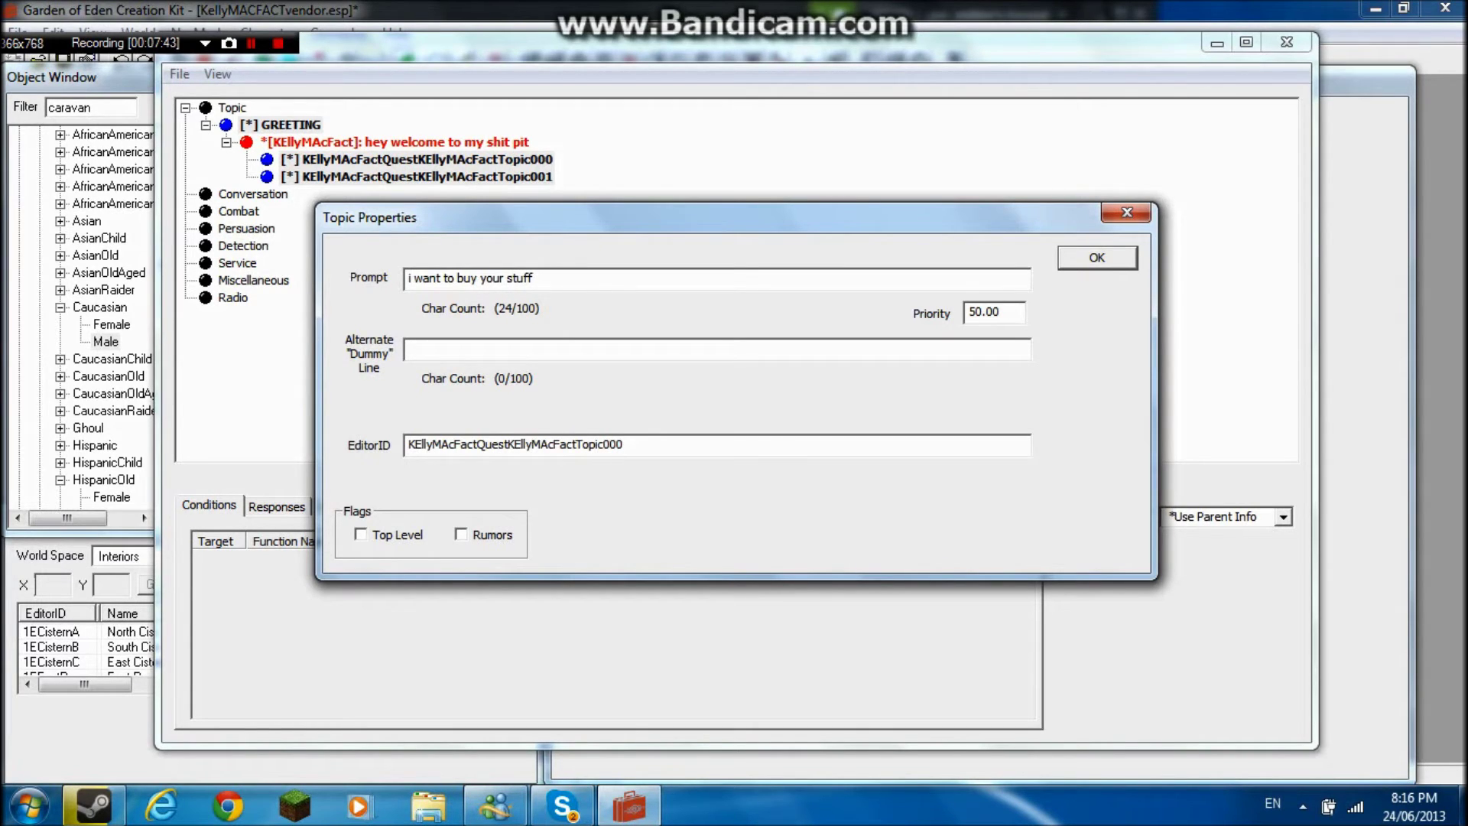
key(Return)
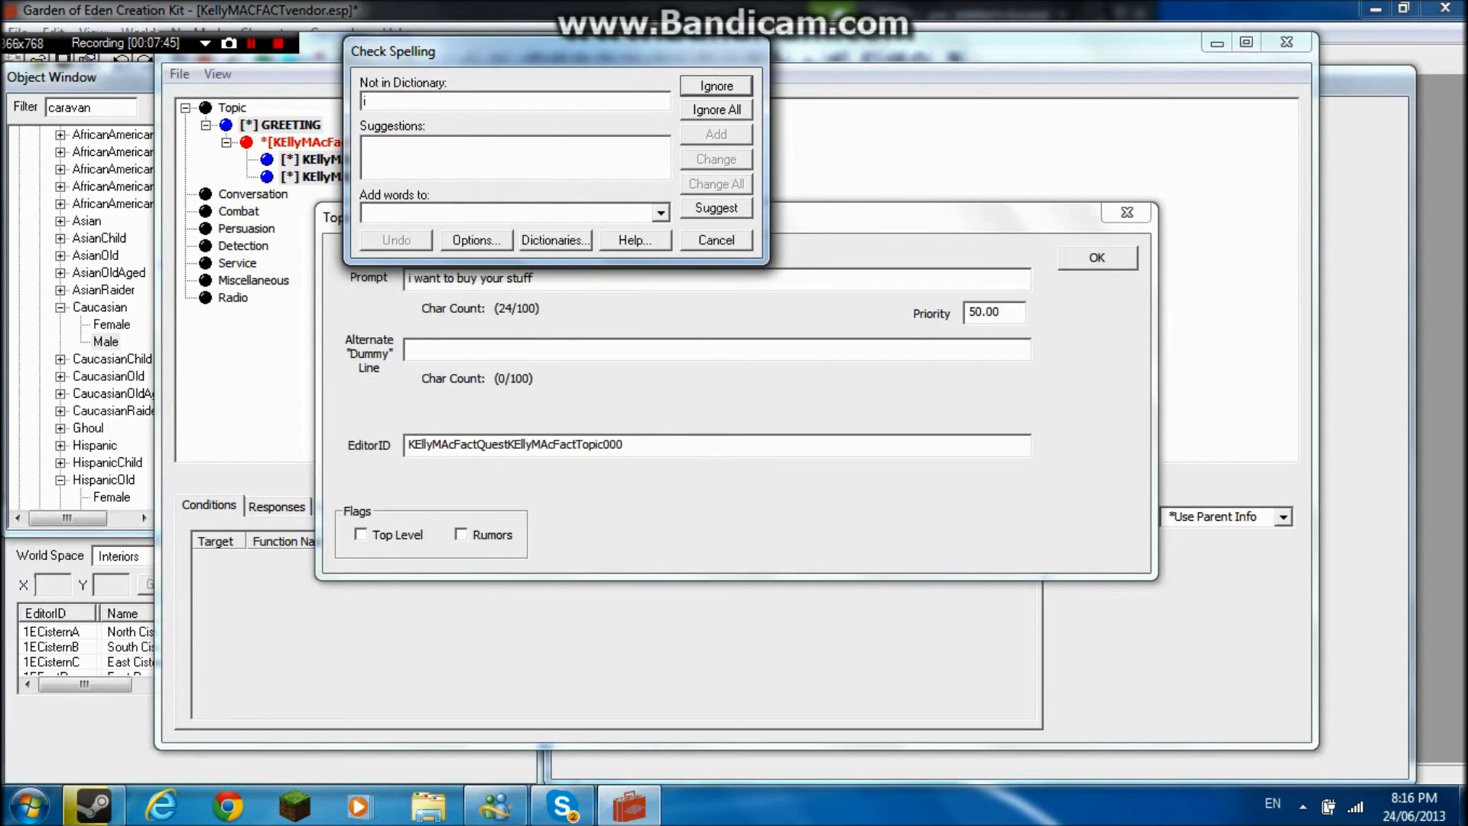
key(Escape)
click(361, 534)
key(Return)
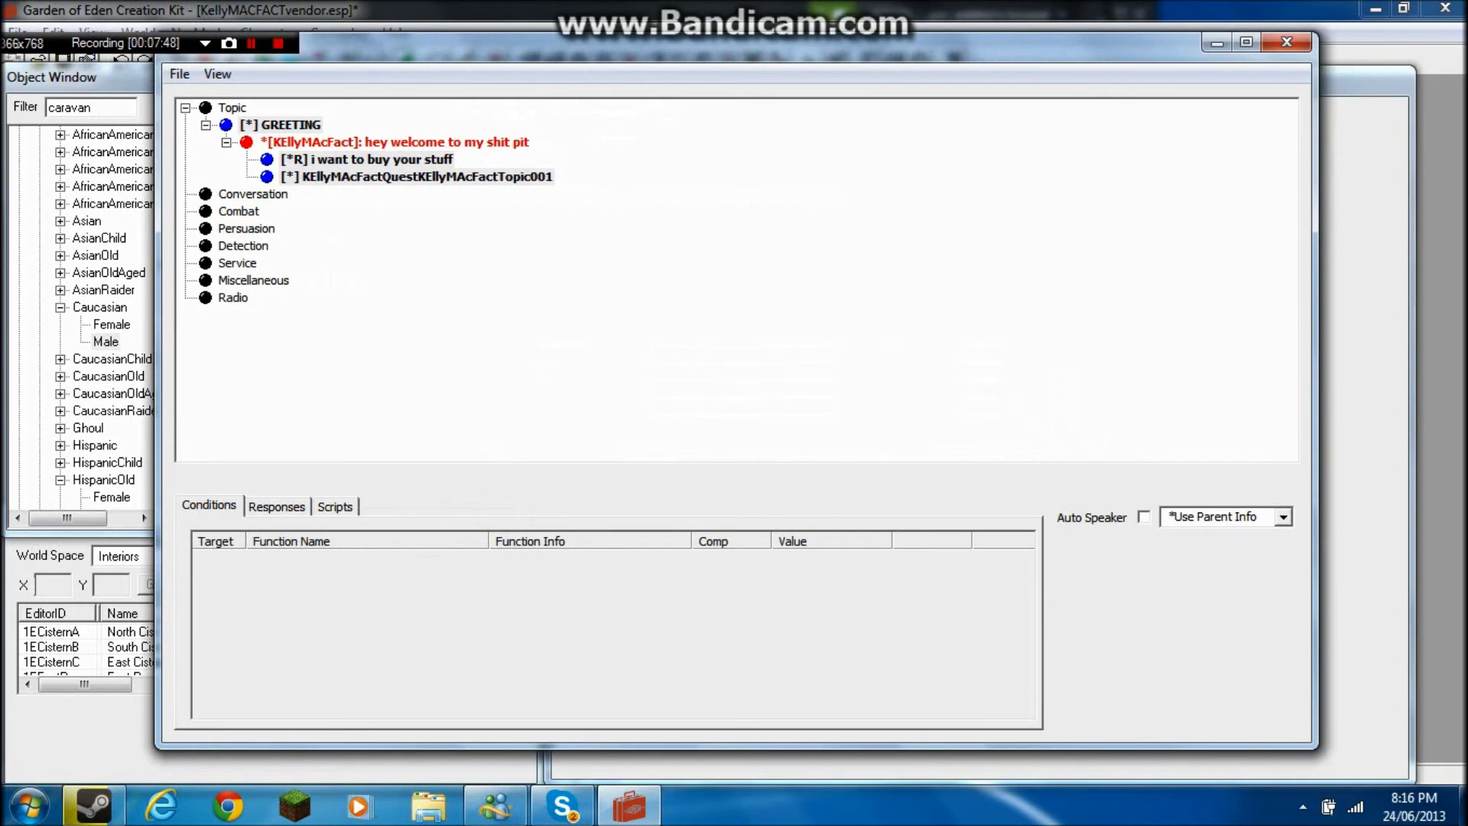
Step: Set the second child topic's prompt to "goodbuy", skipping the spelling check
click(397, 173)
right_click(397, 165)
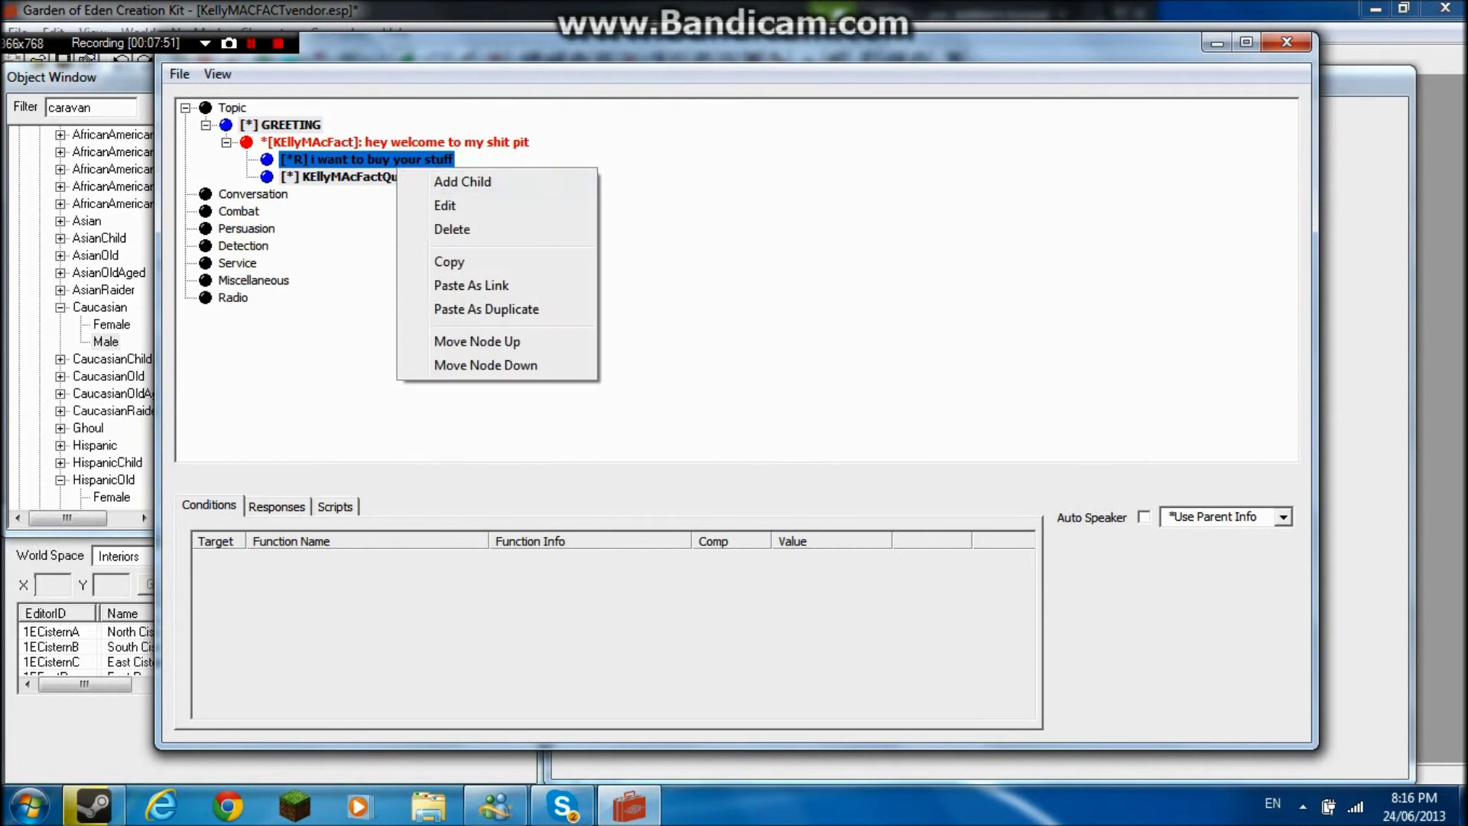
right_click(361, 176)
click(413, 212)
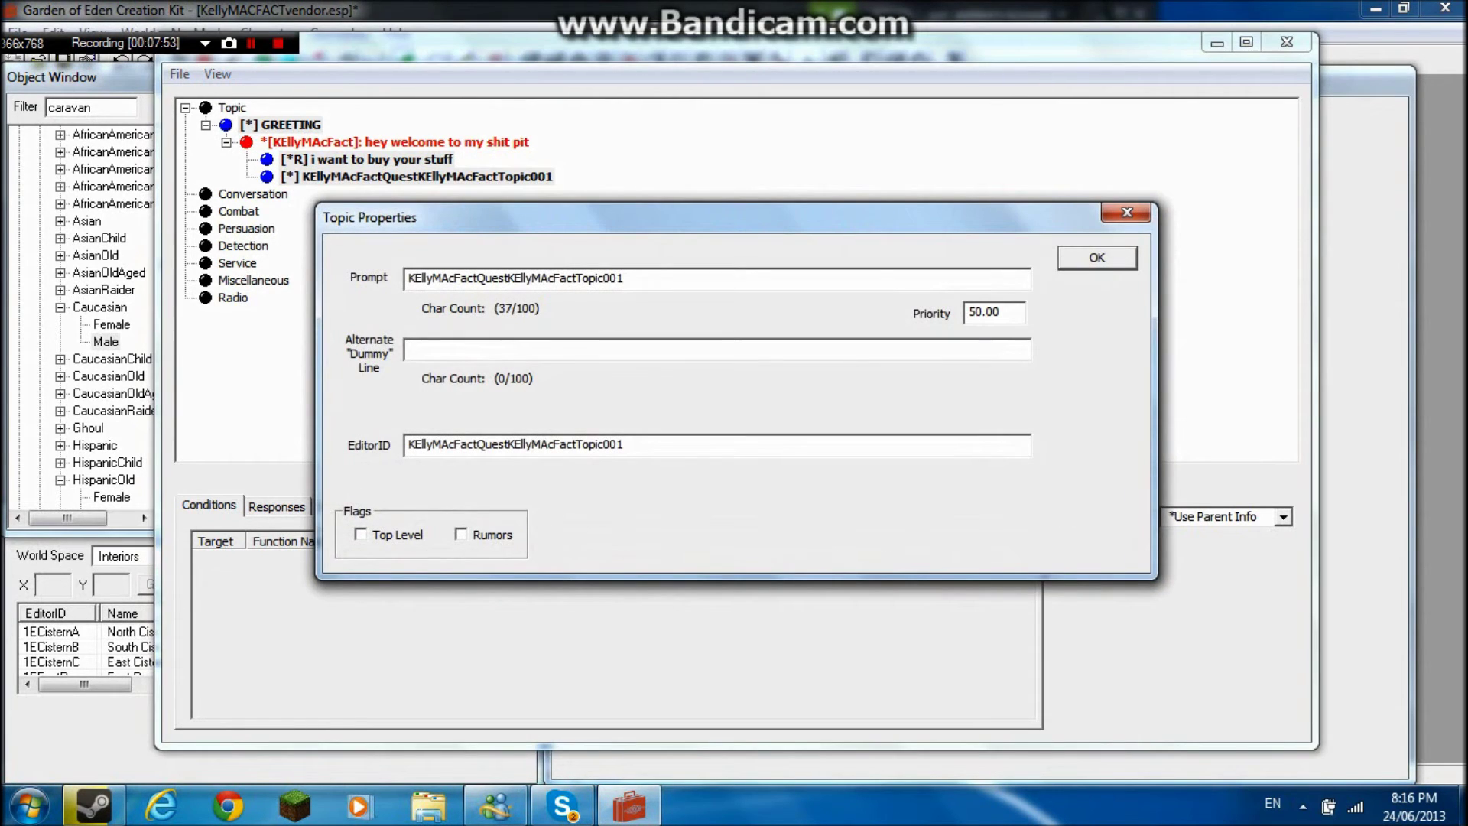
key(ctrl+a)
text(go)
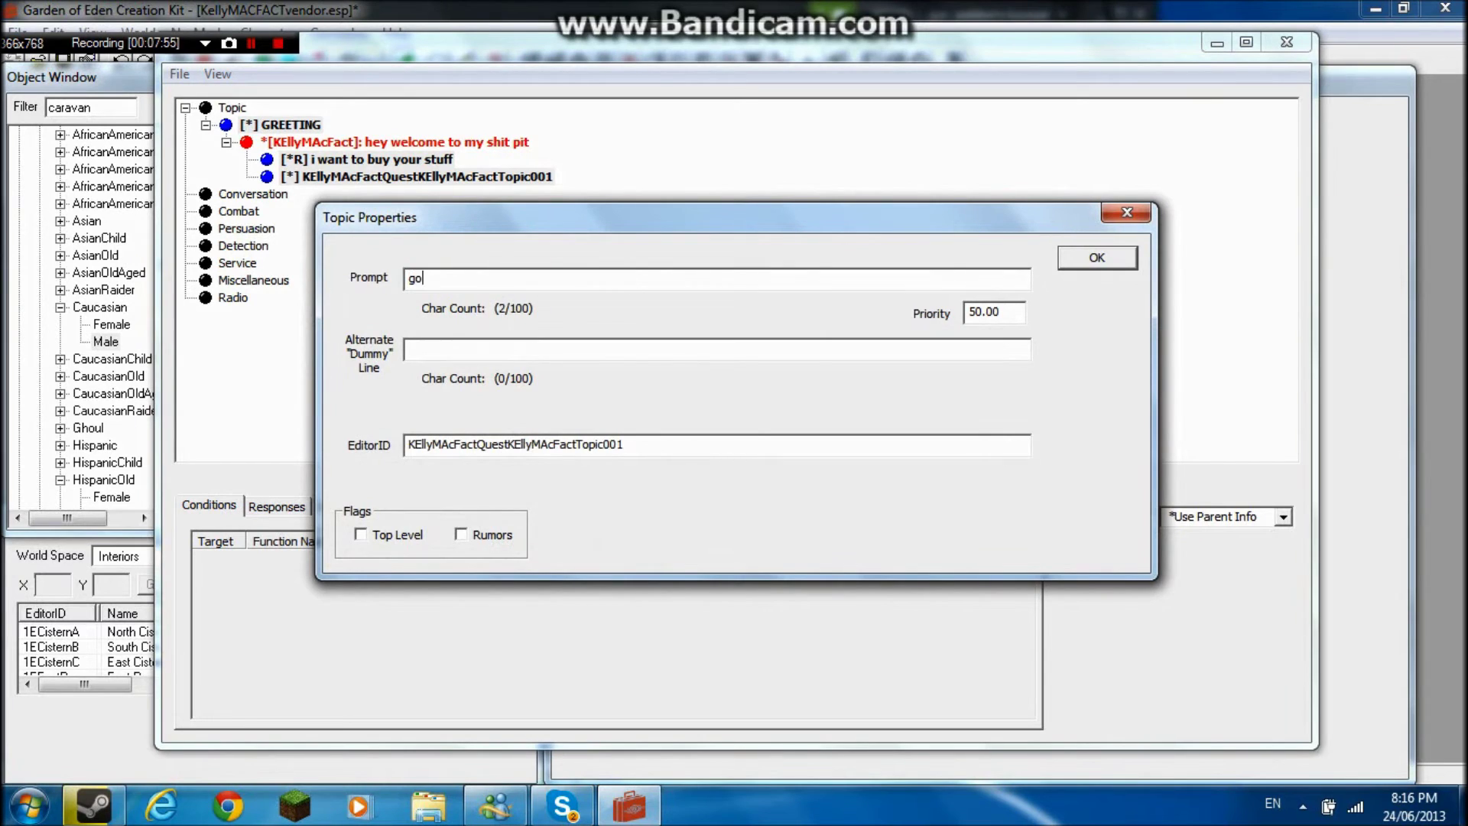
text(odbuy)
key(Return)
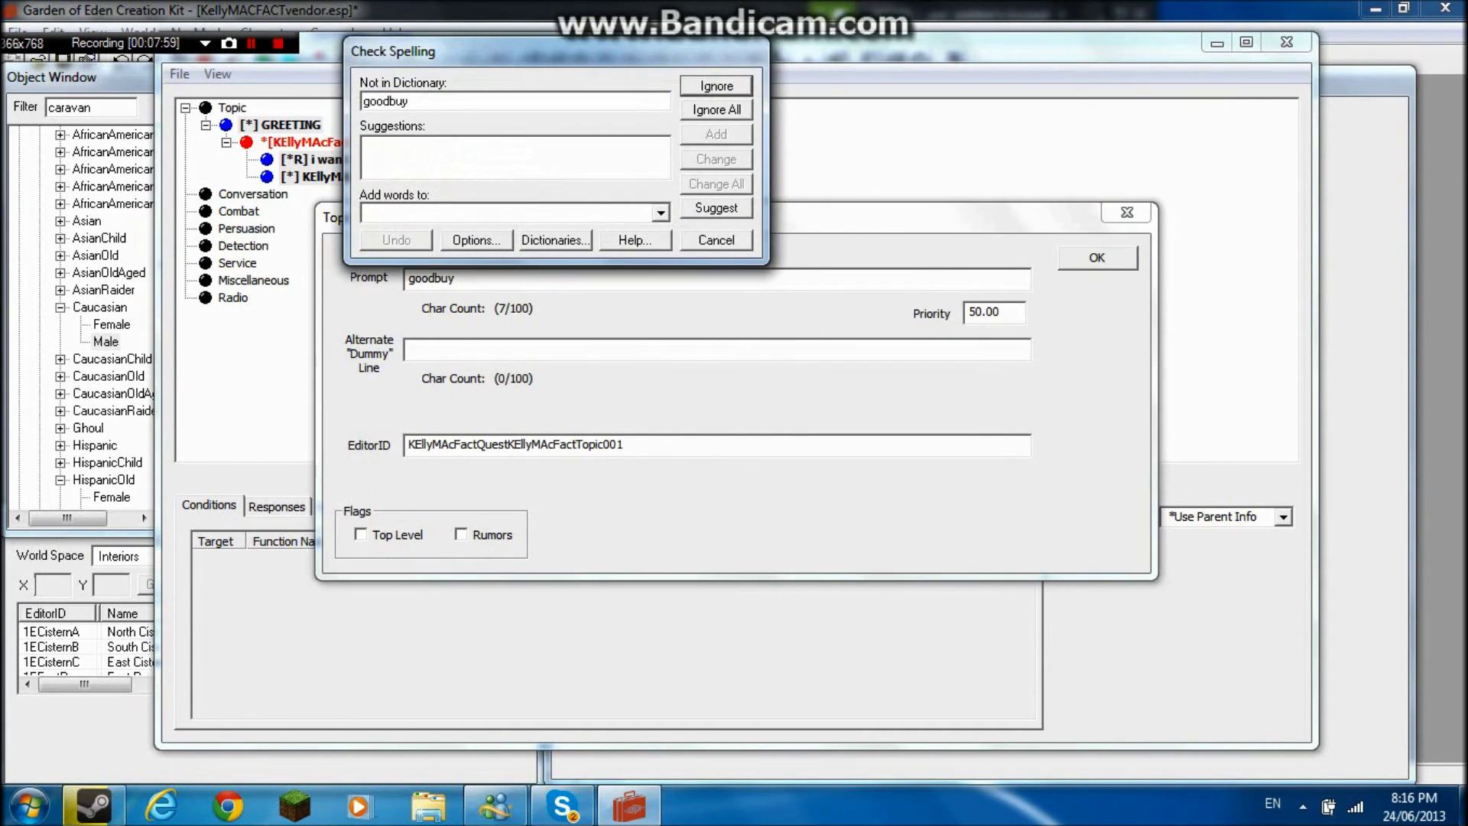
click(715, 239)
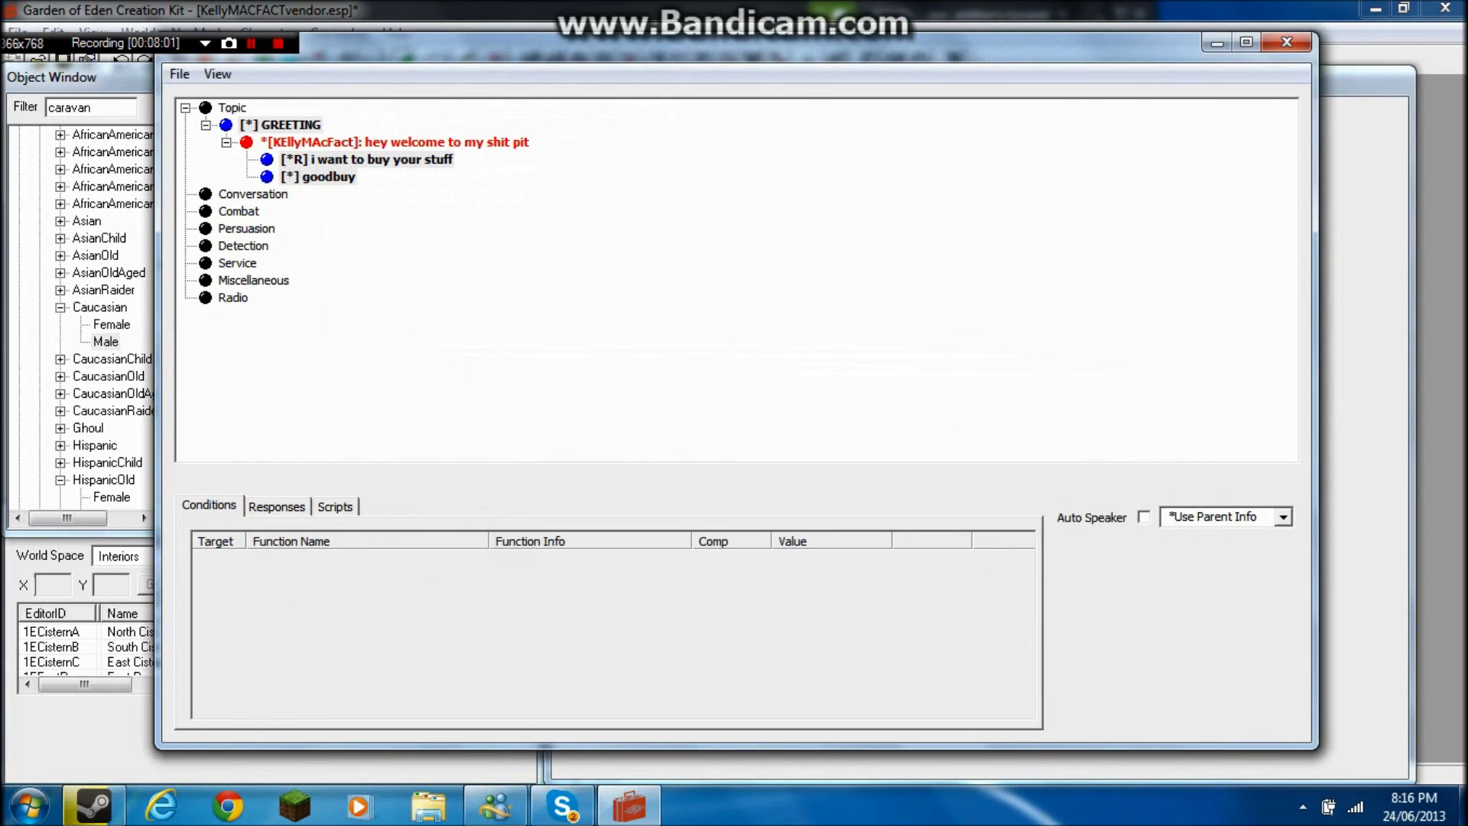
double_click(318, 176)
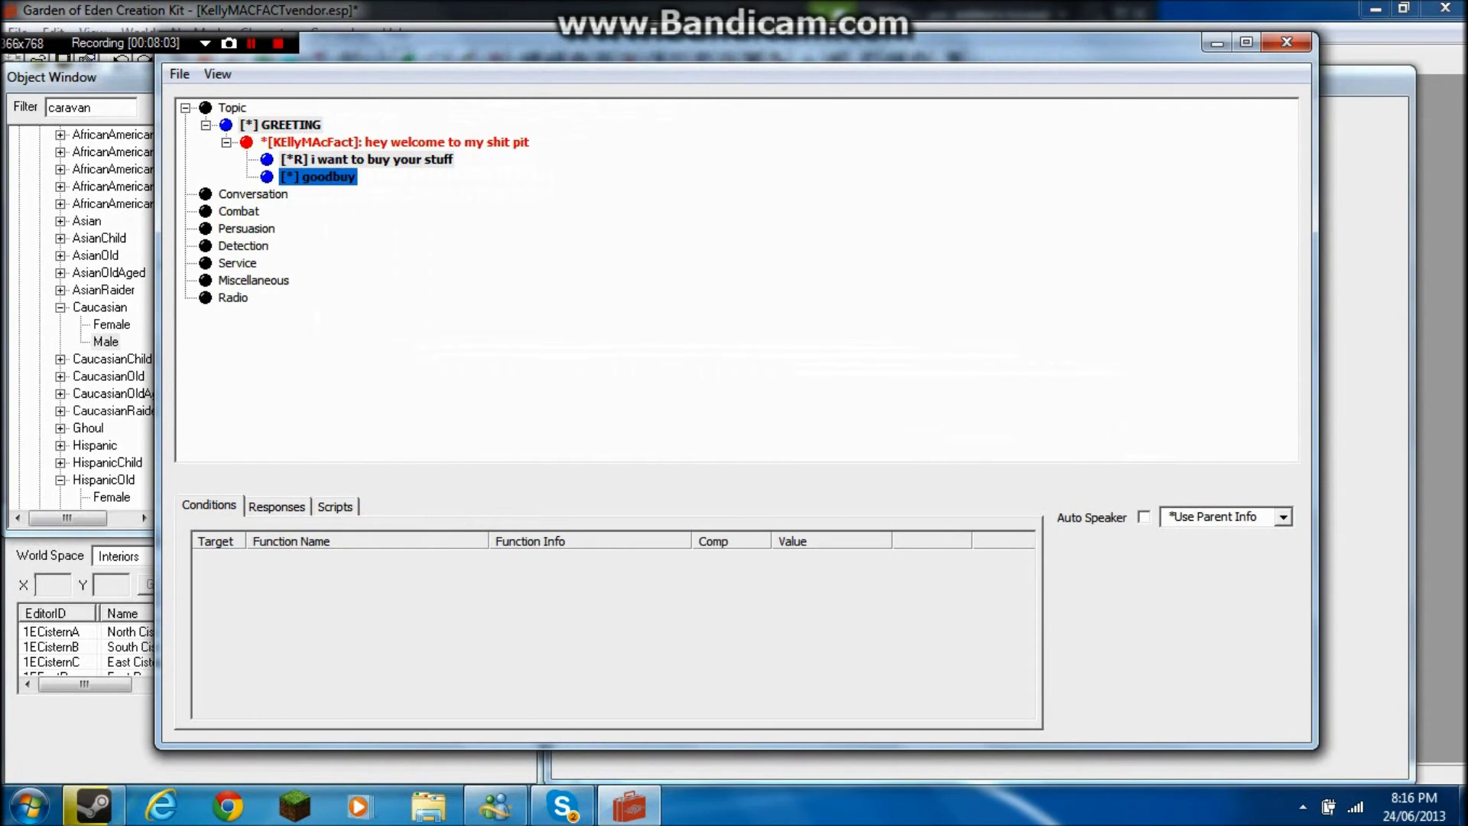
click(1098, 258)
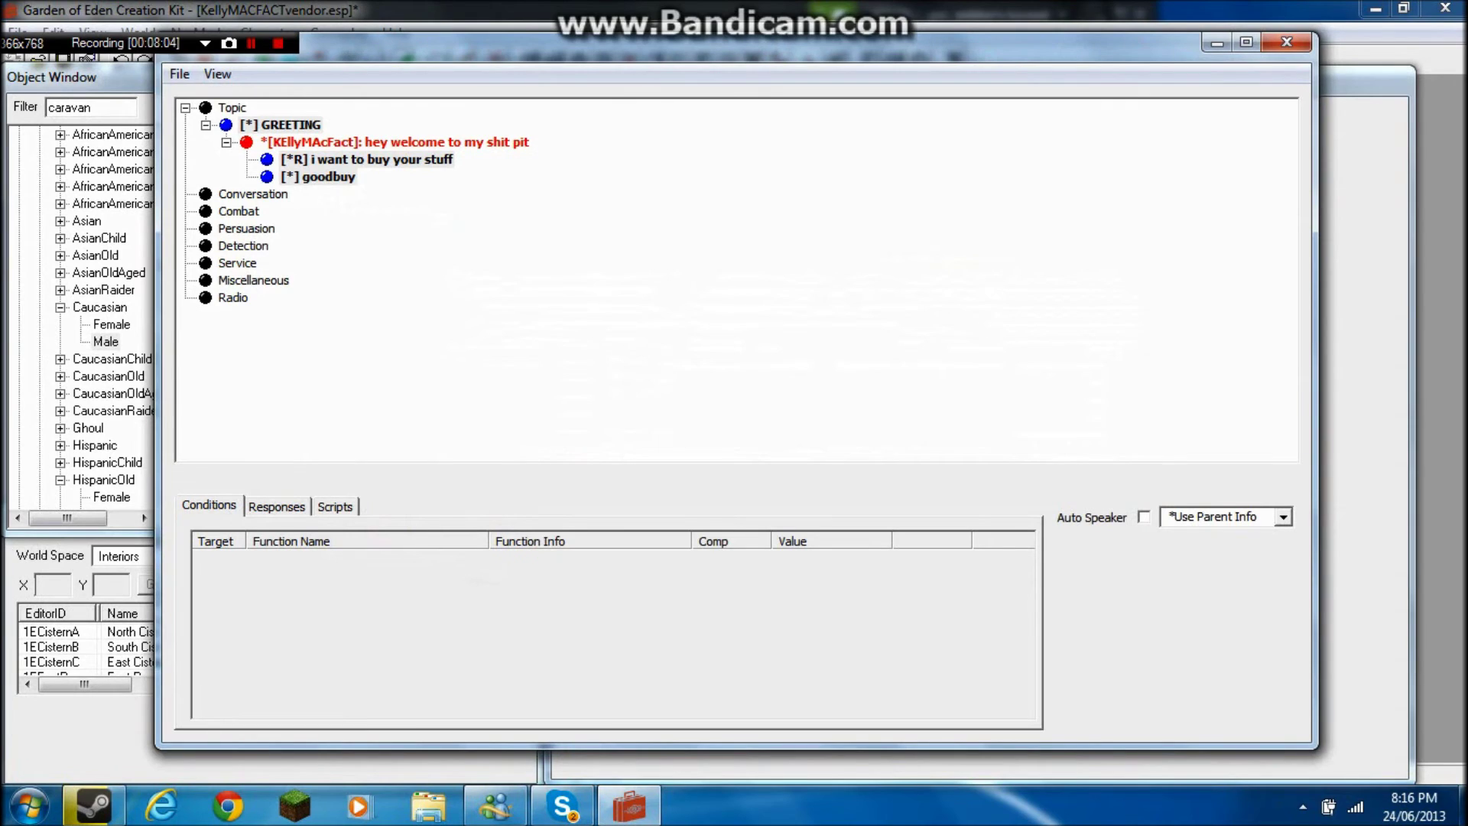
Step: Add a child response to the "goodbuy" topic with the text "OK"
right_click(328, 177)
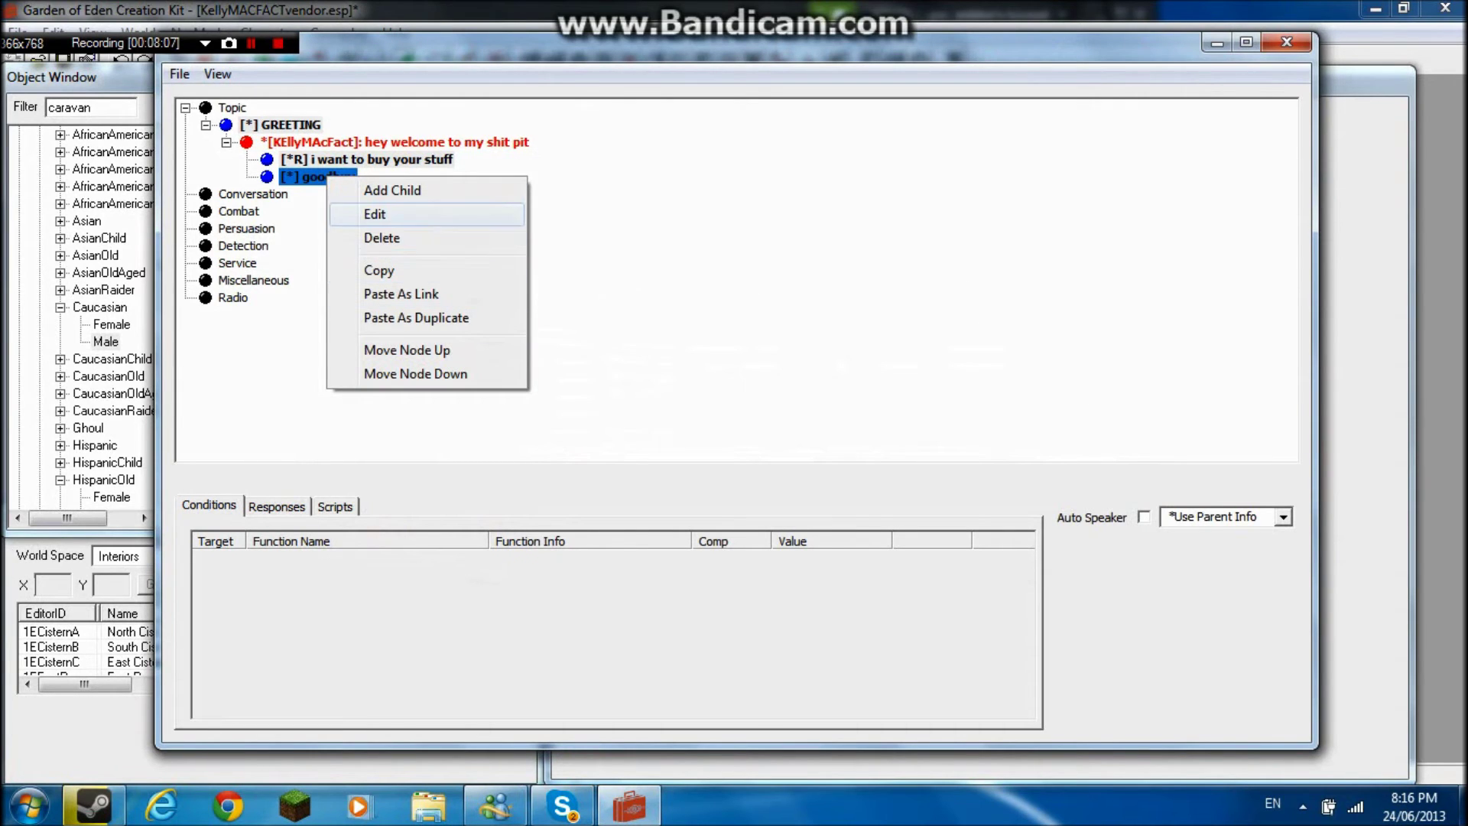
click(391, 190)
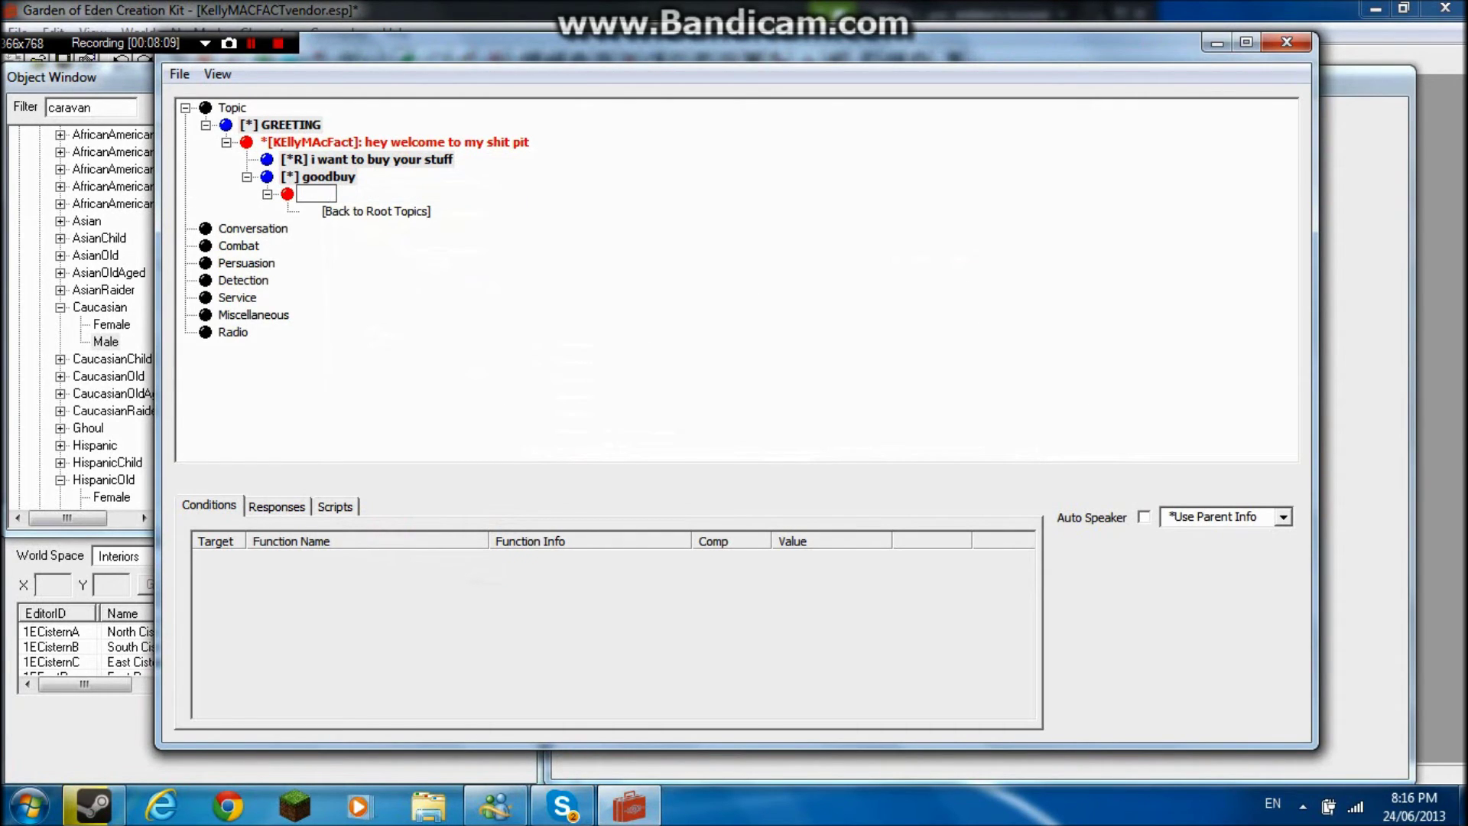
right_click(312, 195)
click(314, 195)
text(OK)
key(Return)
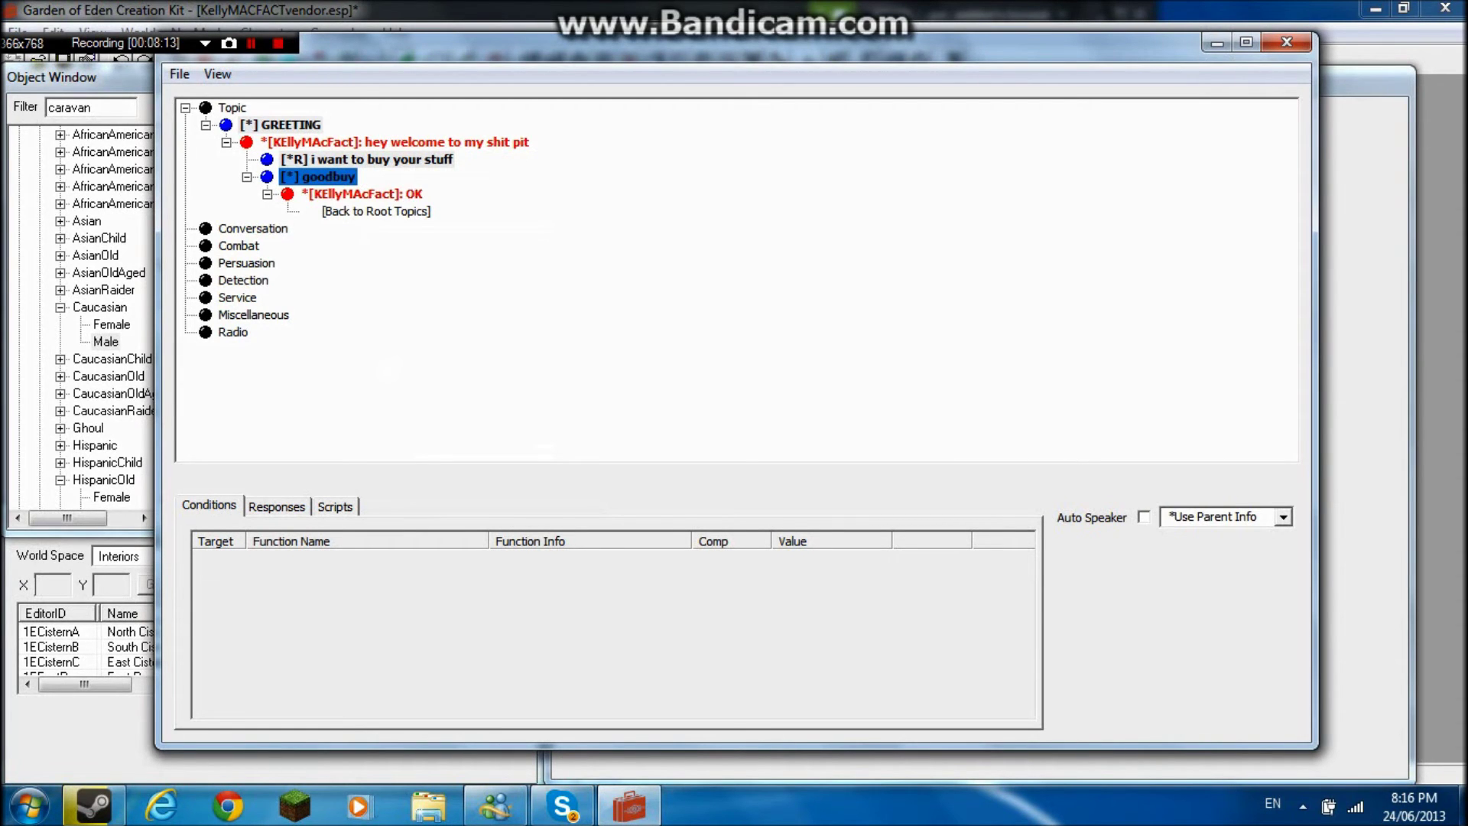
Step: Enable the Goodbye flag on the "OK" response under the "goodbuy" topic
double_click(363, 194)
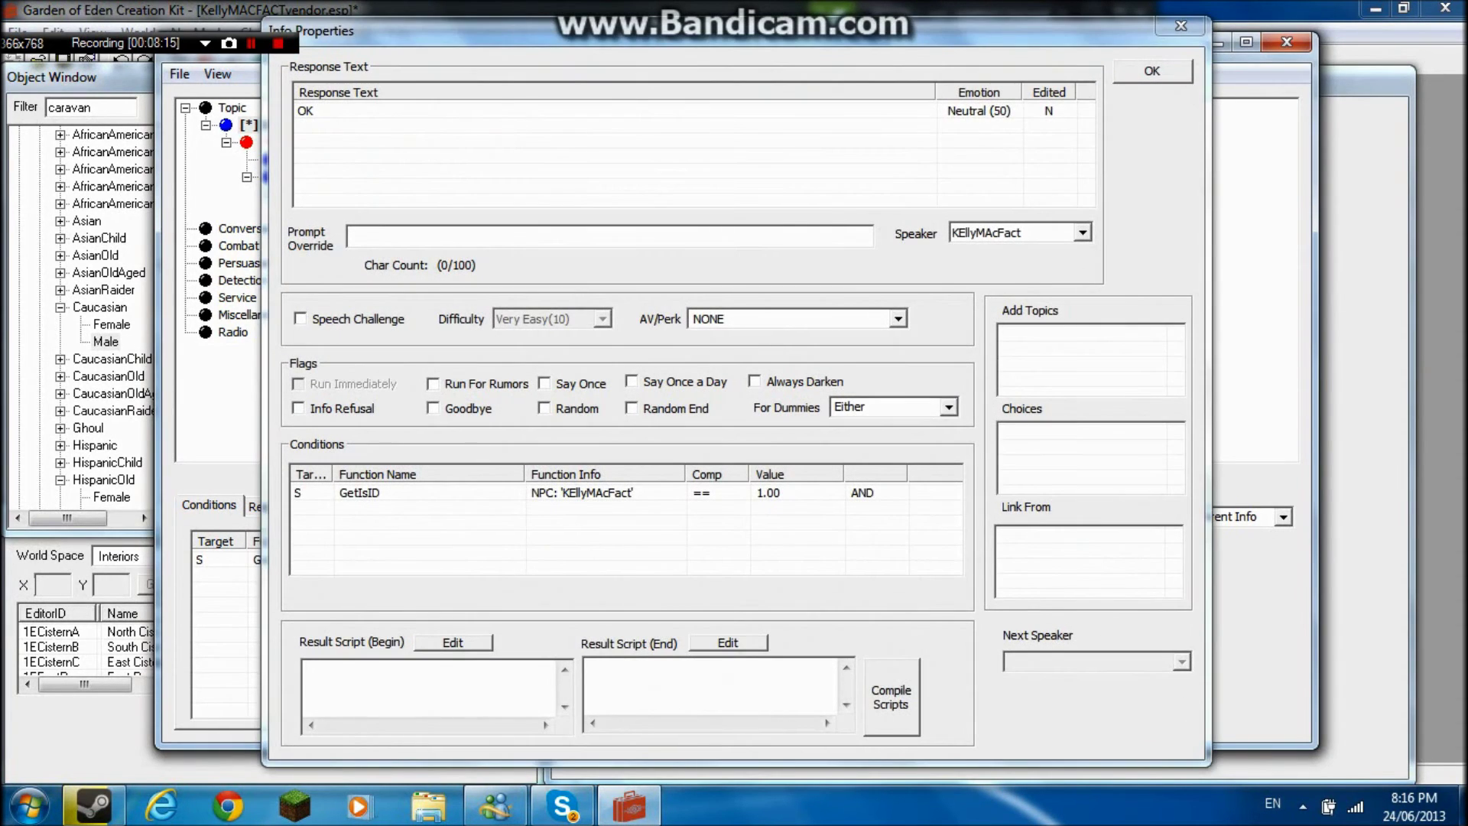
click(433, 407)
click(1152, 70)
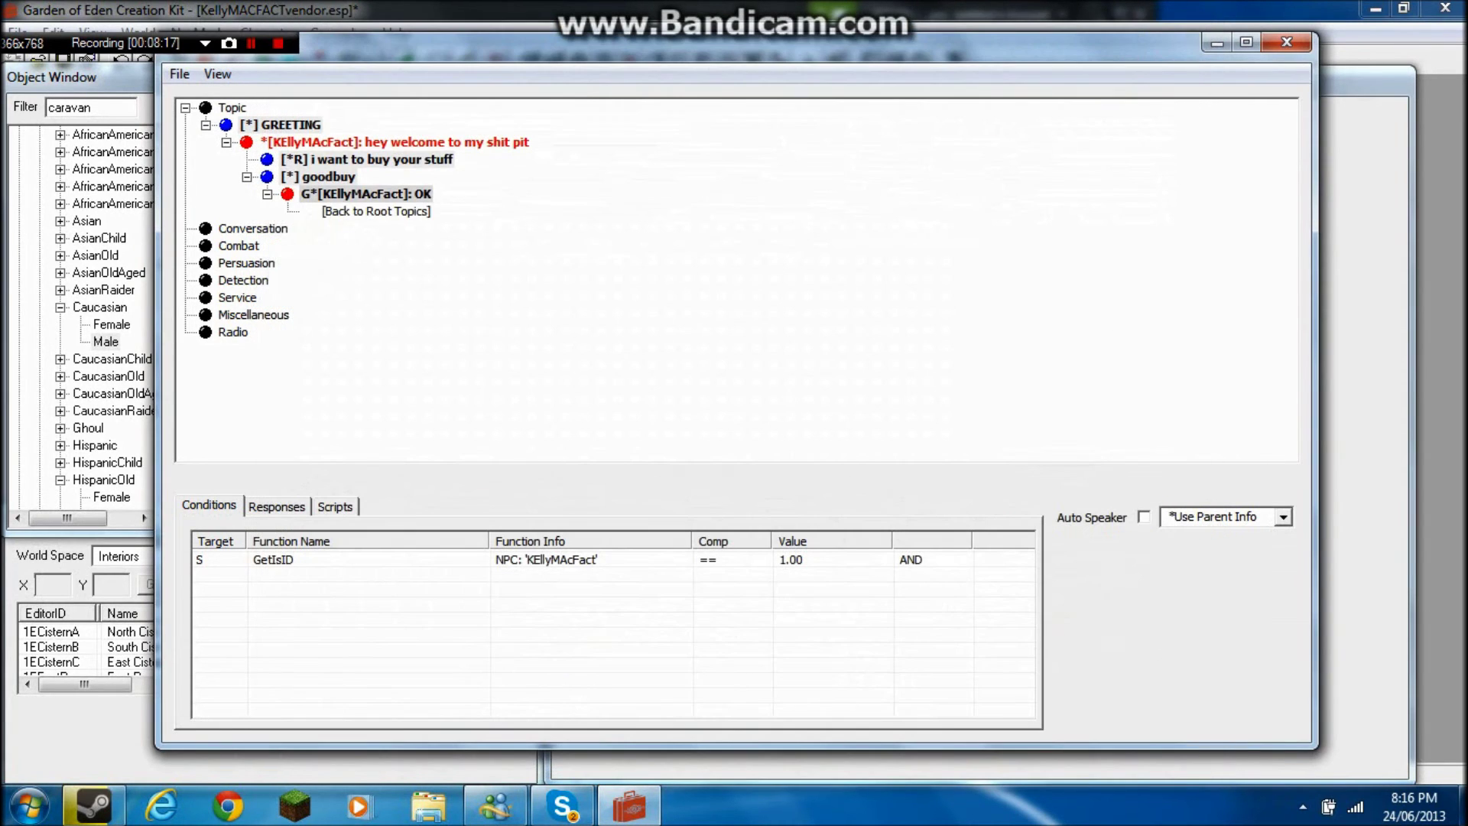
Step: Add a child response to the "i want to buy your stuff" topic with the text "ok here"
right_click(306, 159)
click(351, 174)
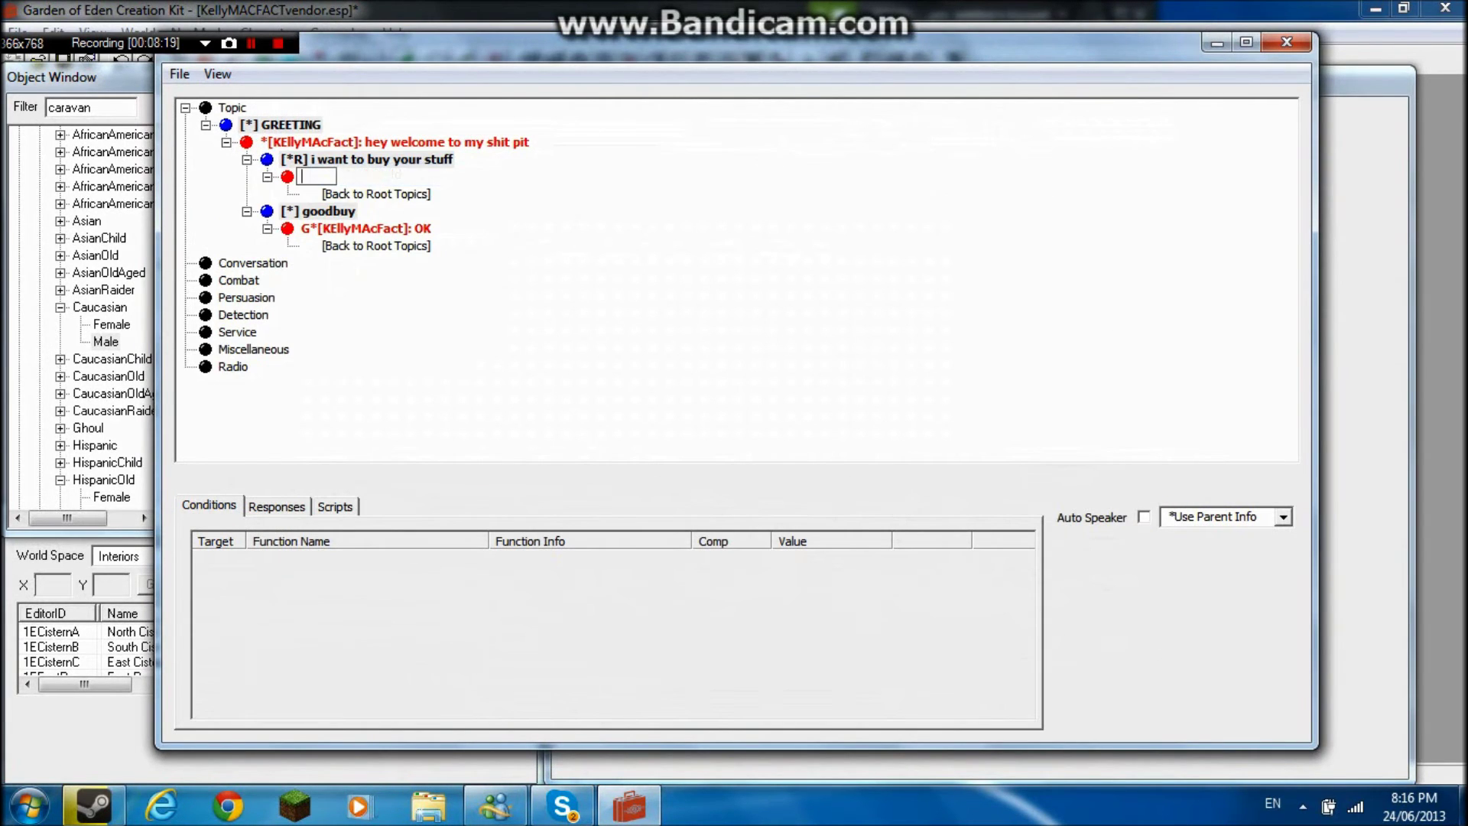
text(ok here)
key(Return)
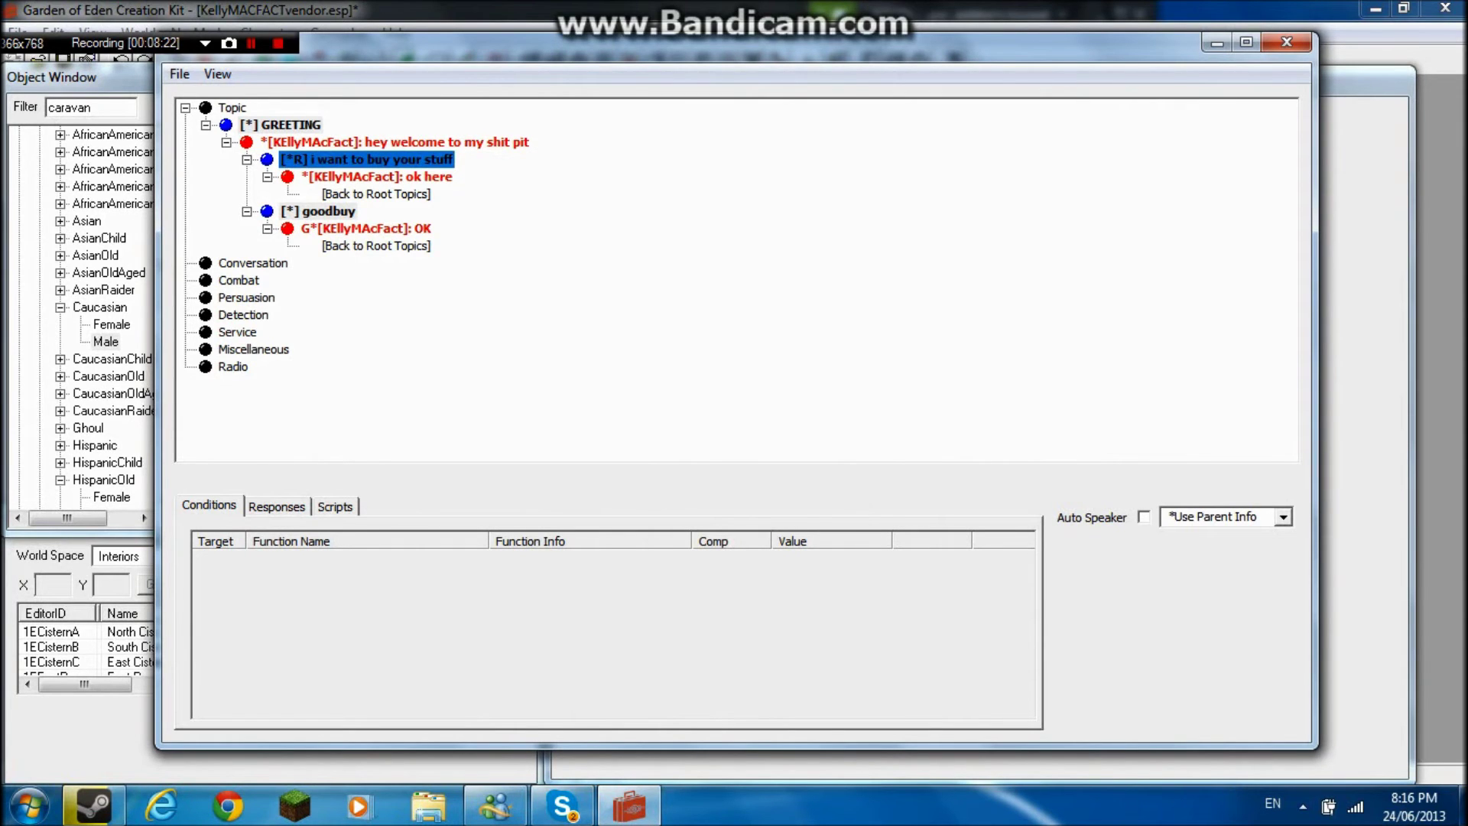
Step: Give the "ok here" response the end result script SHOWBARTERMENU
double_click(376, 177)
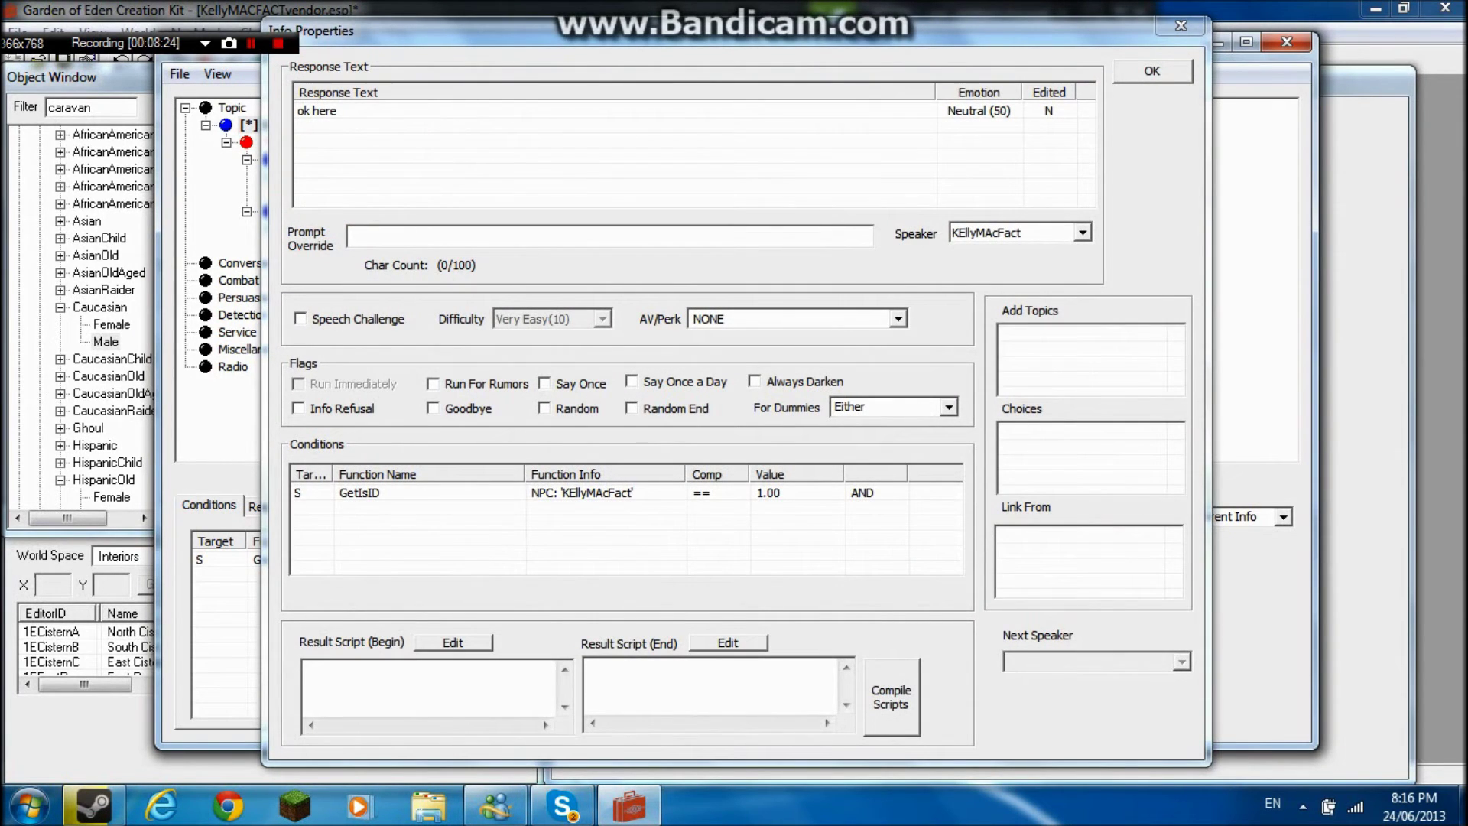
click(658, 683)
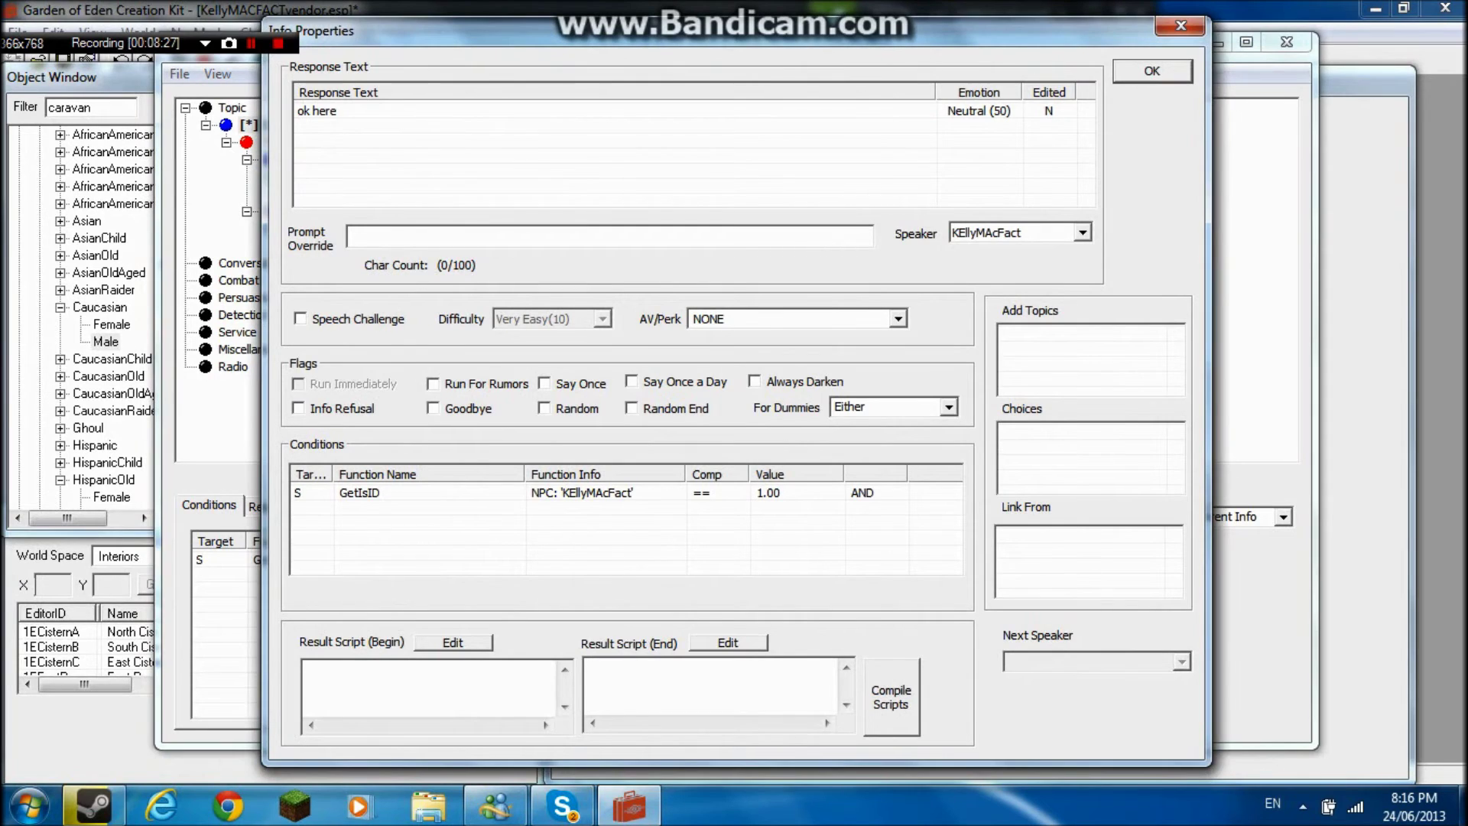
text(SHOWBARTERMENU)
key(Return)
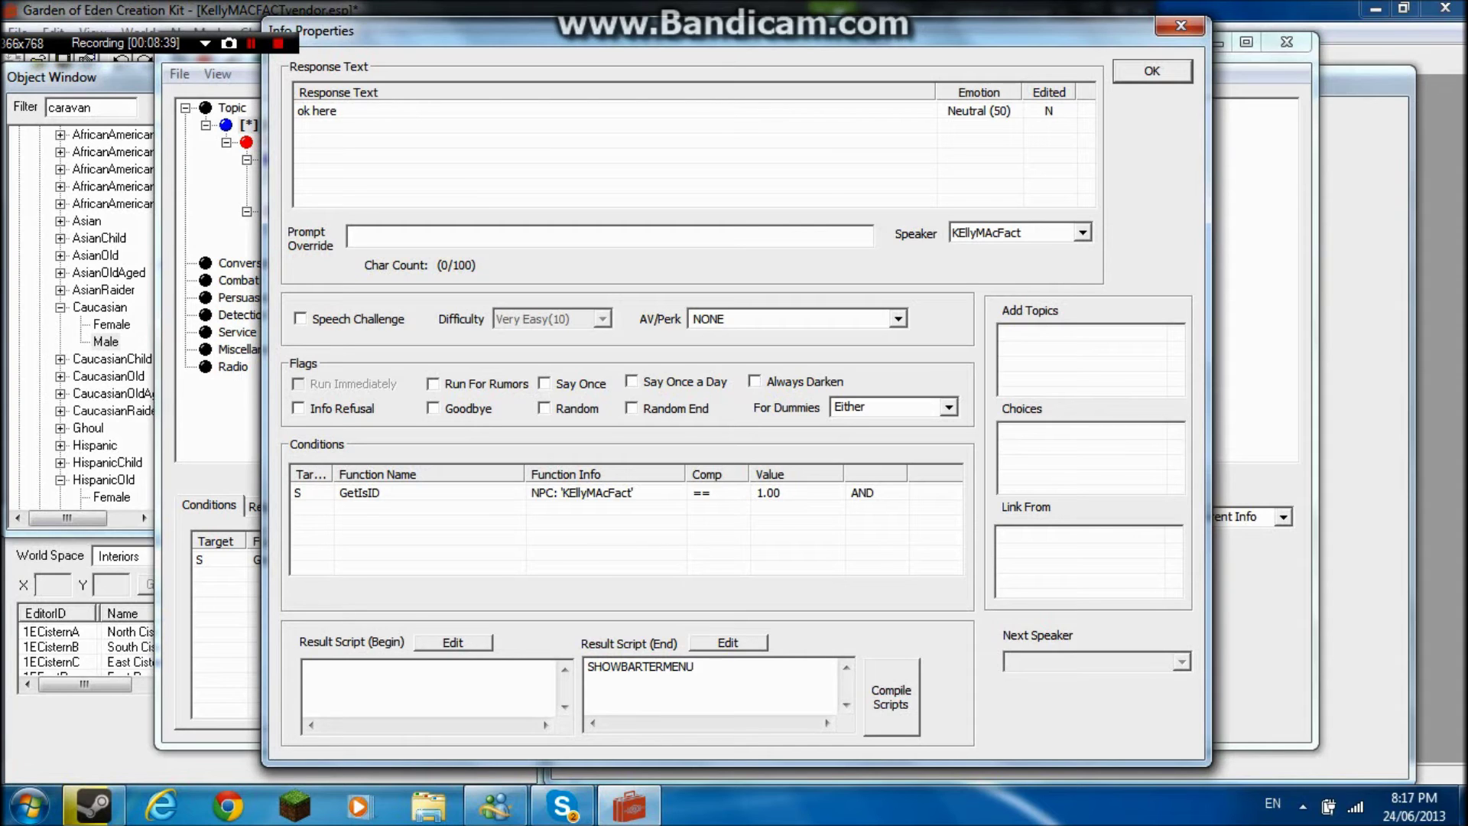
click(1153, 71)
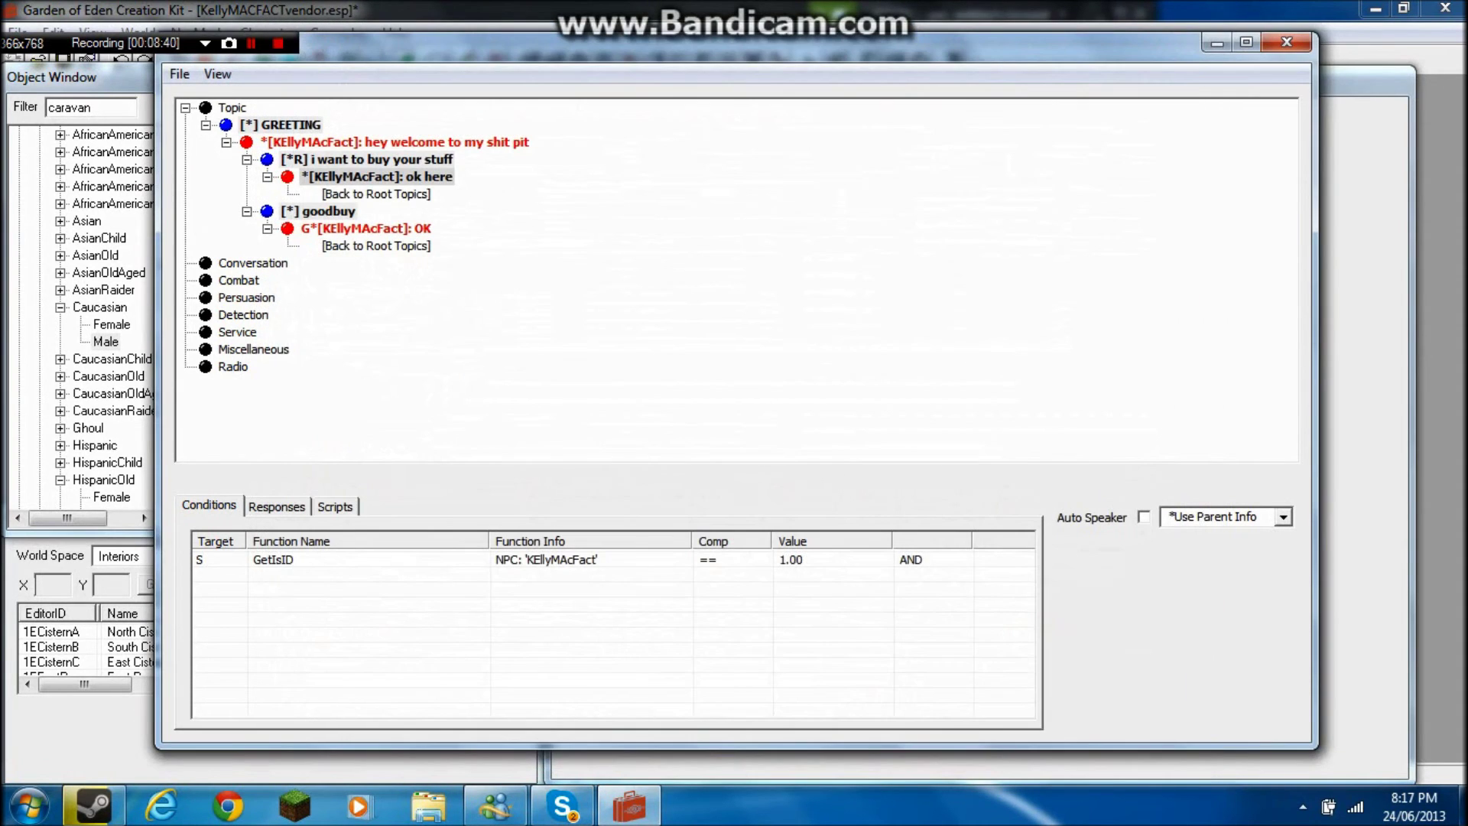
Step: Close the conversation editor and save the plugin
click(329, 211)
click(368, 159)
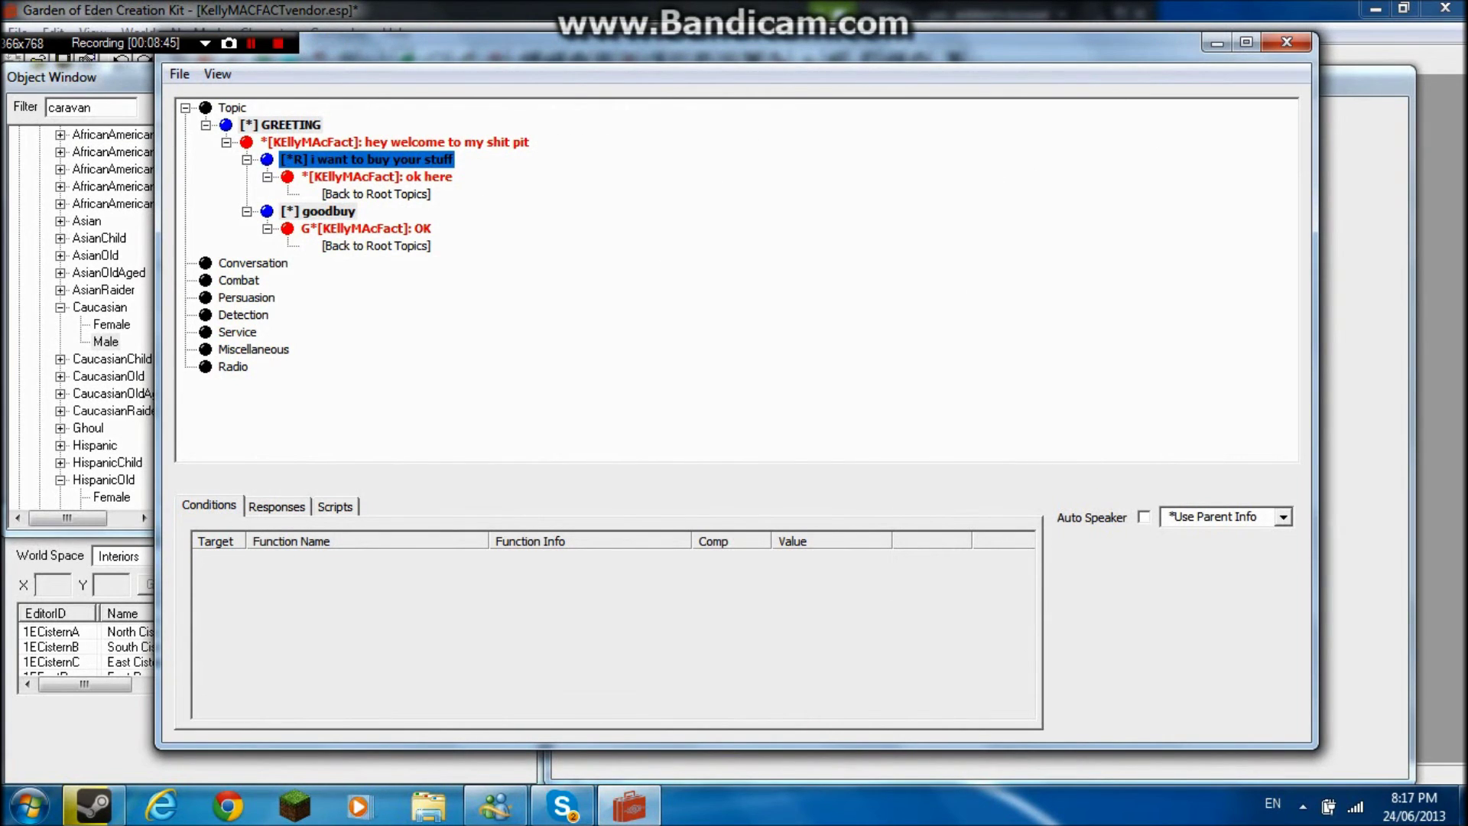
click(1287, 42)
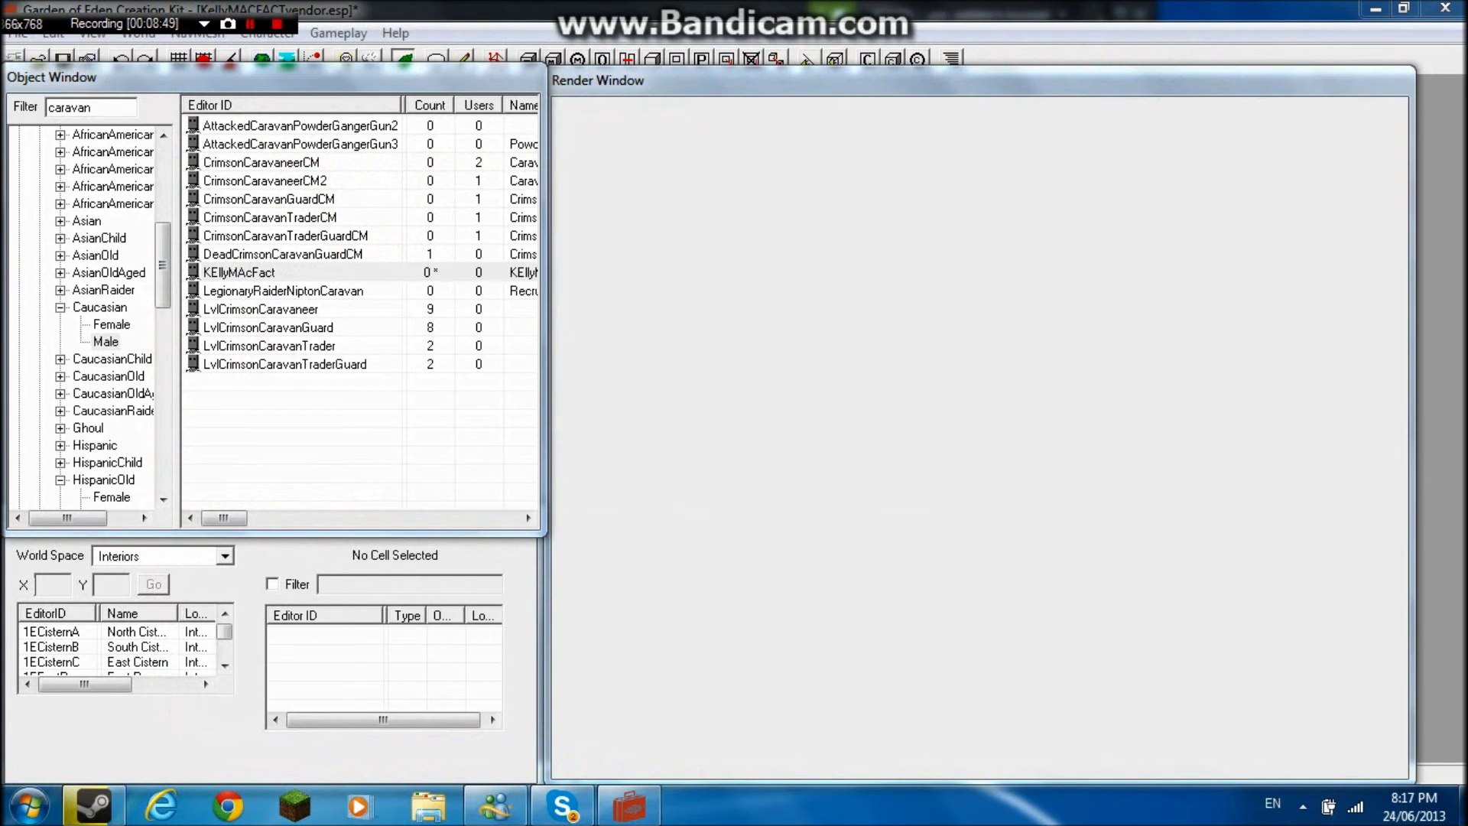
drag(162, 264, 162, 273)
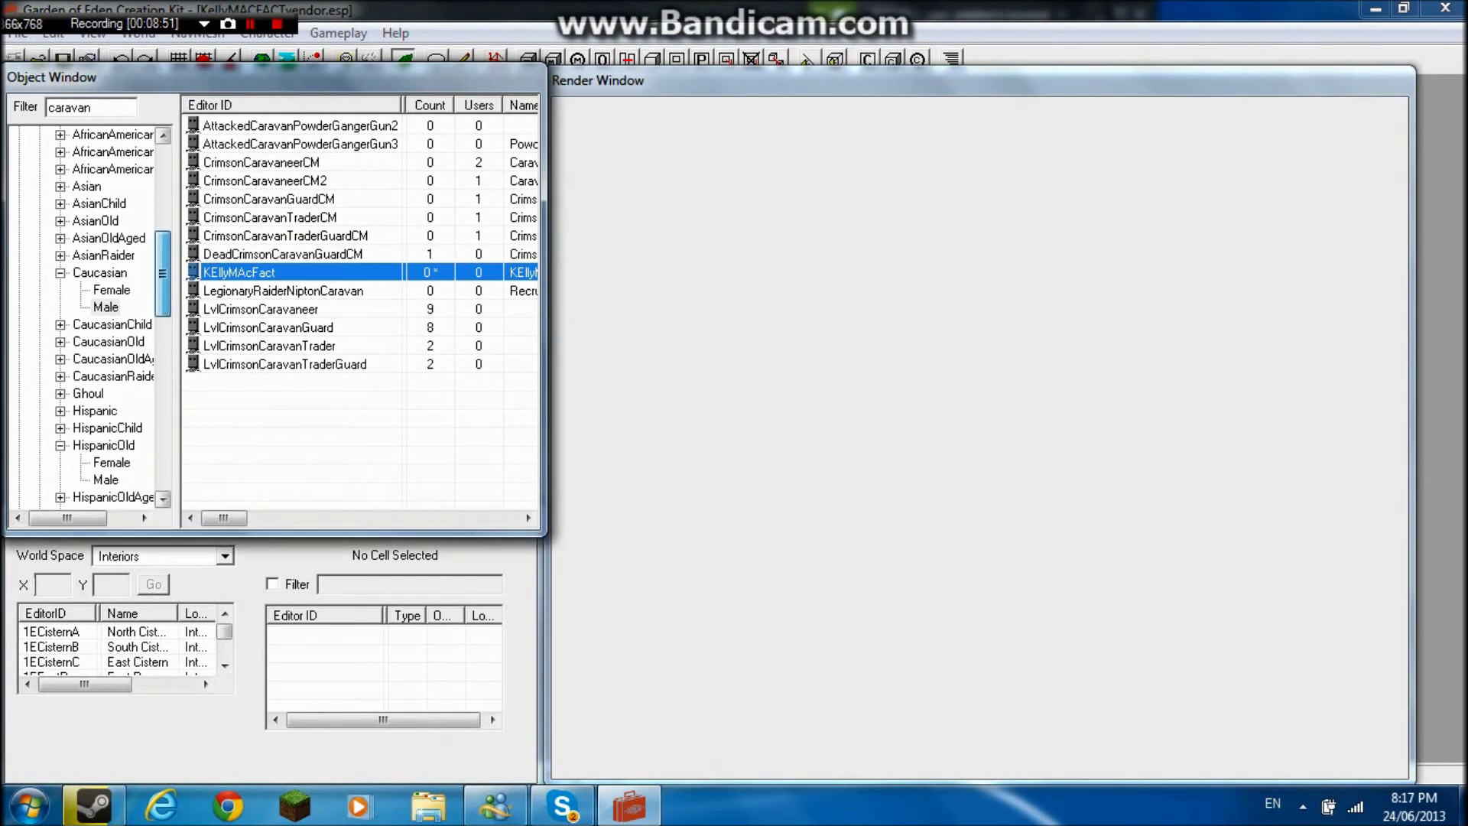
Step: Load the GSCemetery cell of the WastelandNV world space in the render window
click(225, 556)
scroll(169, 646, down, 2)
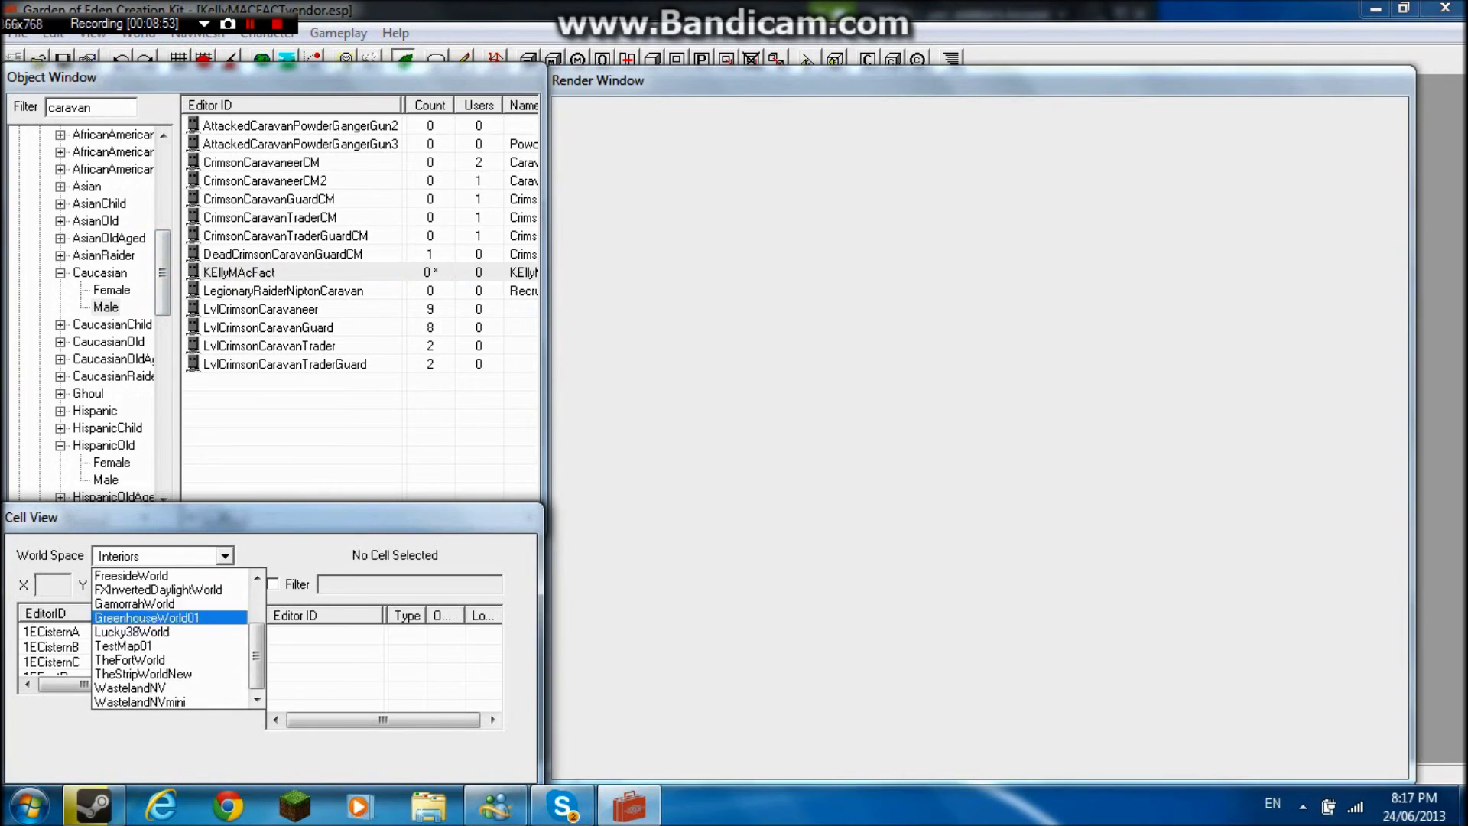
click(170, 687)
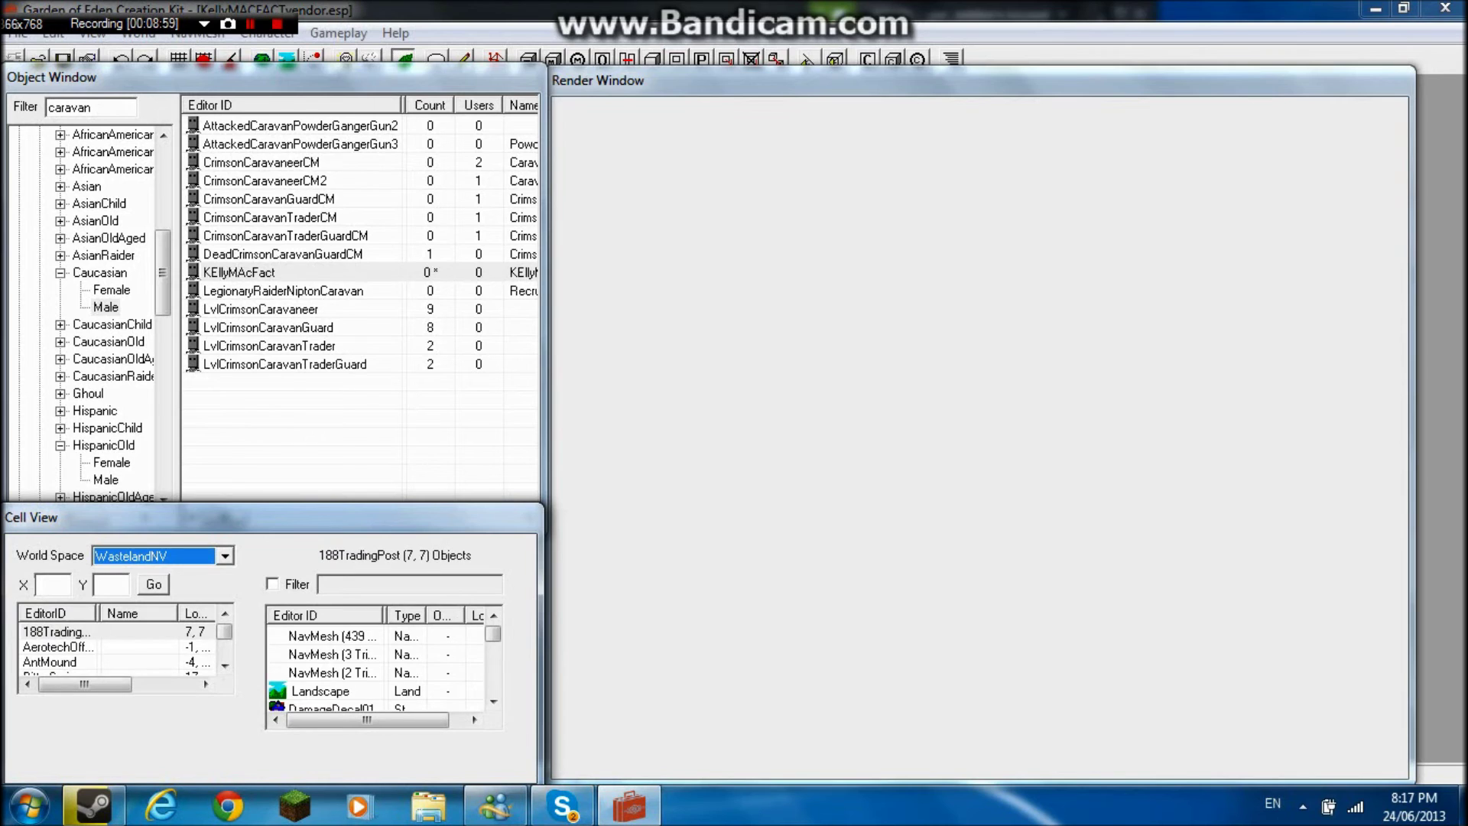
click(58, 647)
key(g)
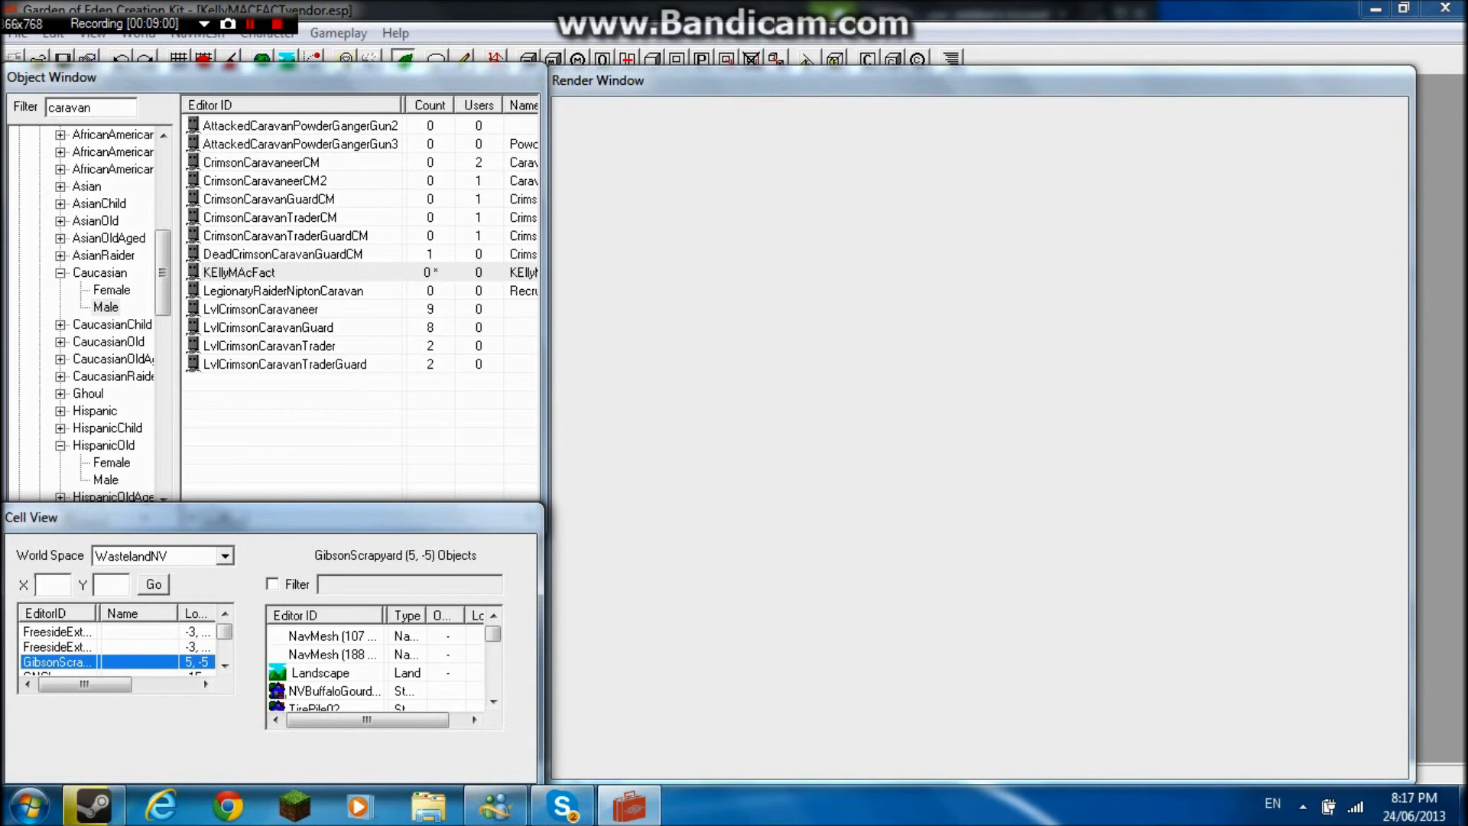
key(g)
key(g)
key(g)
key(g)
key(g)
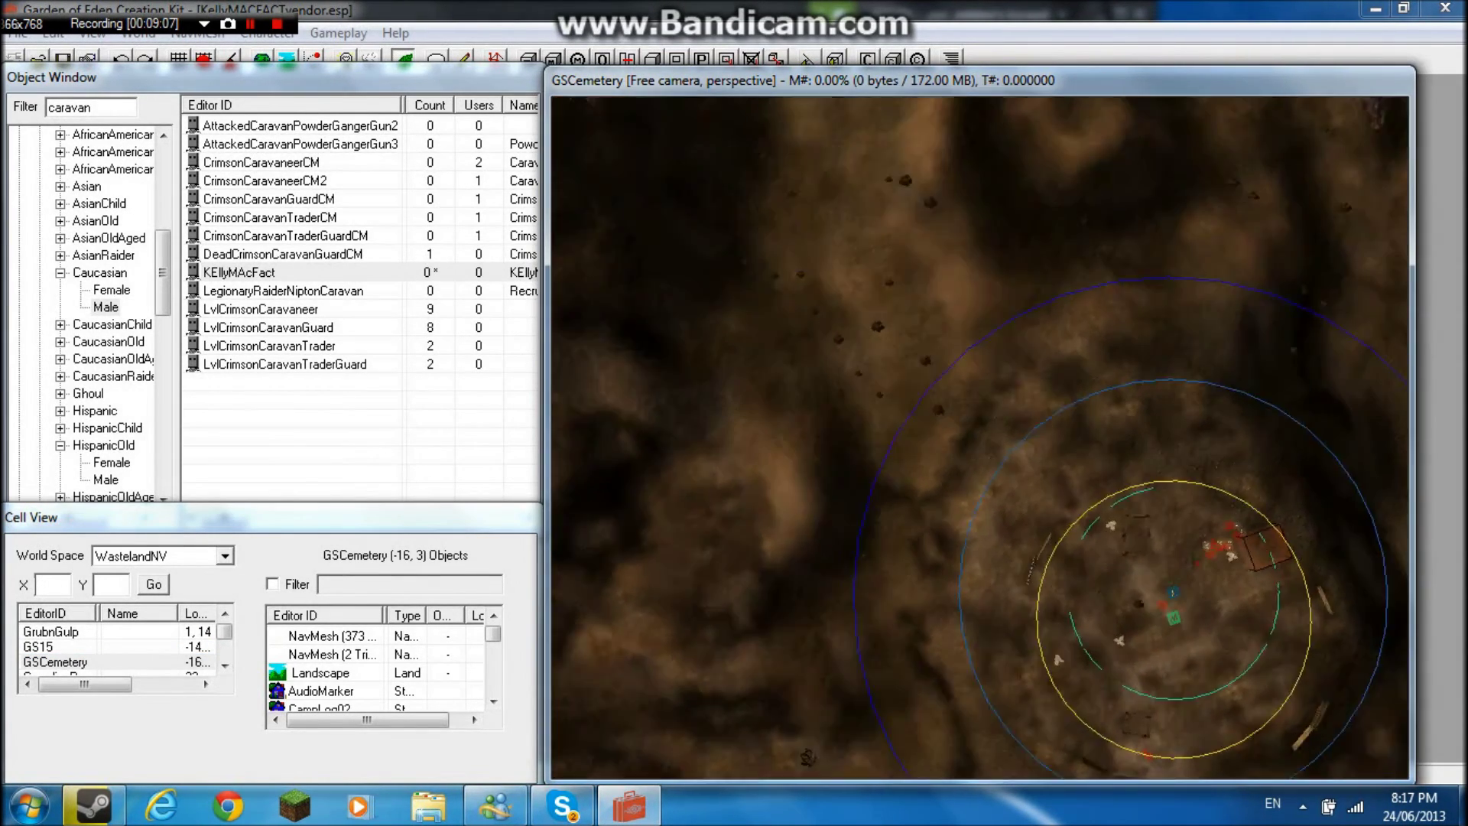
shift+middle_drag(979, 436, 1147, 459)
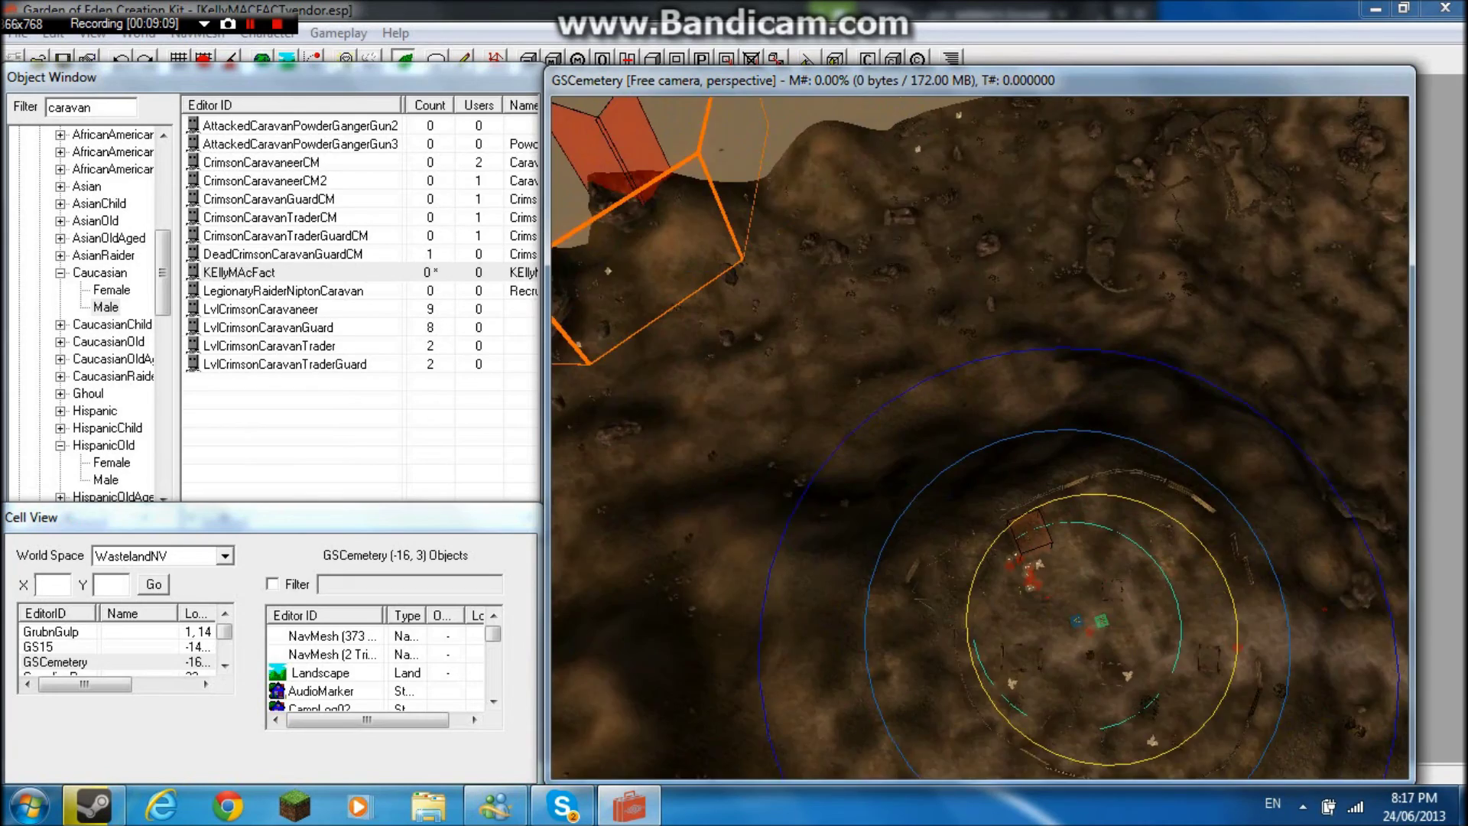
Step: Place the KEllyMAcFact NPC in the Wilderness cell beside the cemetery's wooden fence and drop it onto the ground
middle_drag(1093, 612, 932, 539)
scroll(980, 438, up, 3)
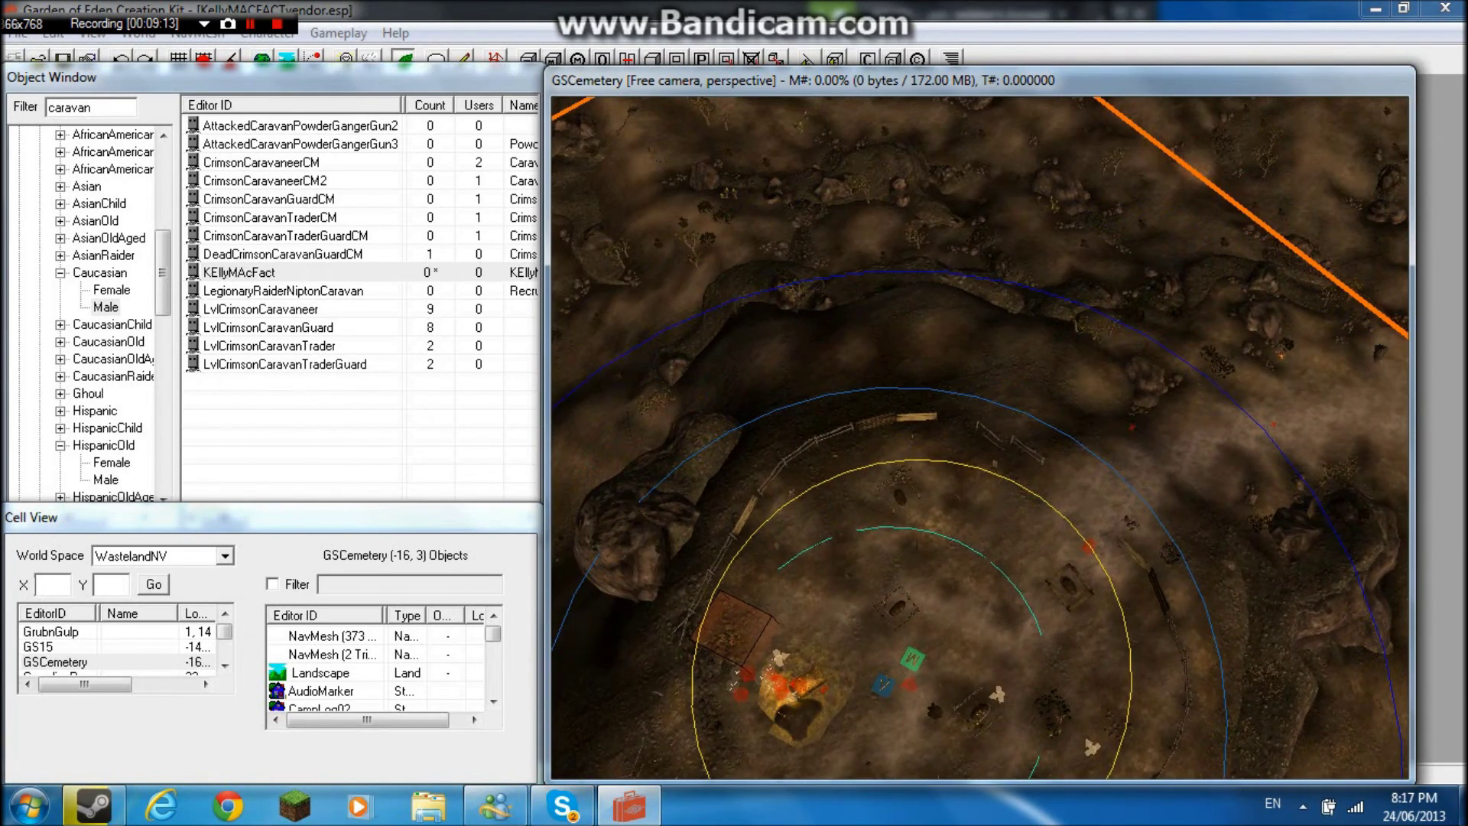
scroll(980, 438, up, 2)
shift+middle_drag(980, 439, 880, 509)
scroll(980, 438, up, 3)
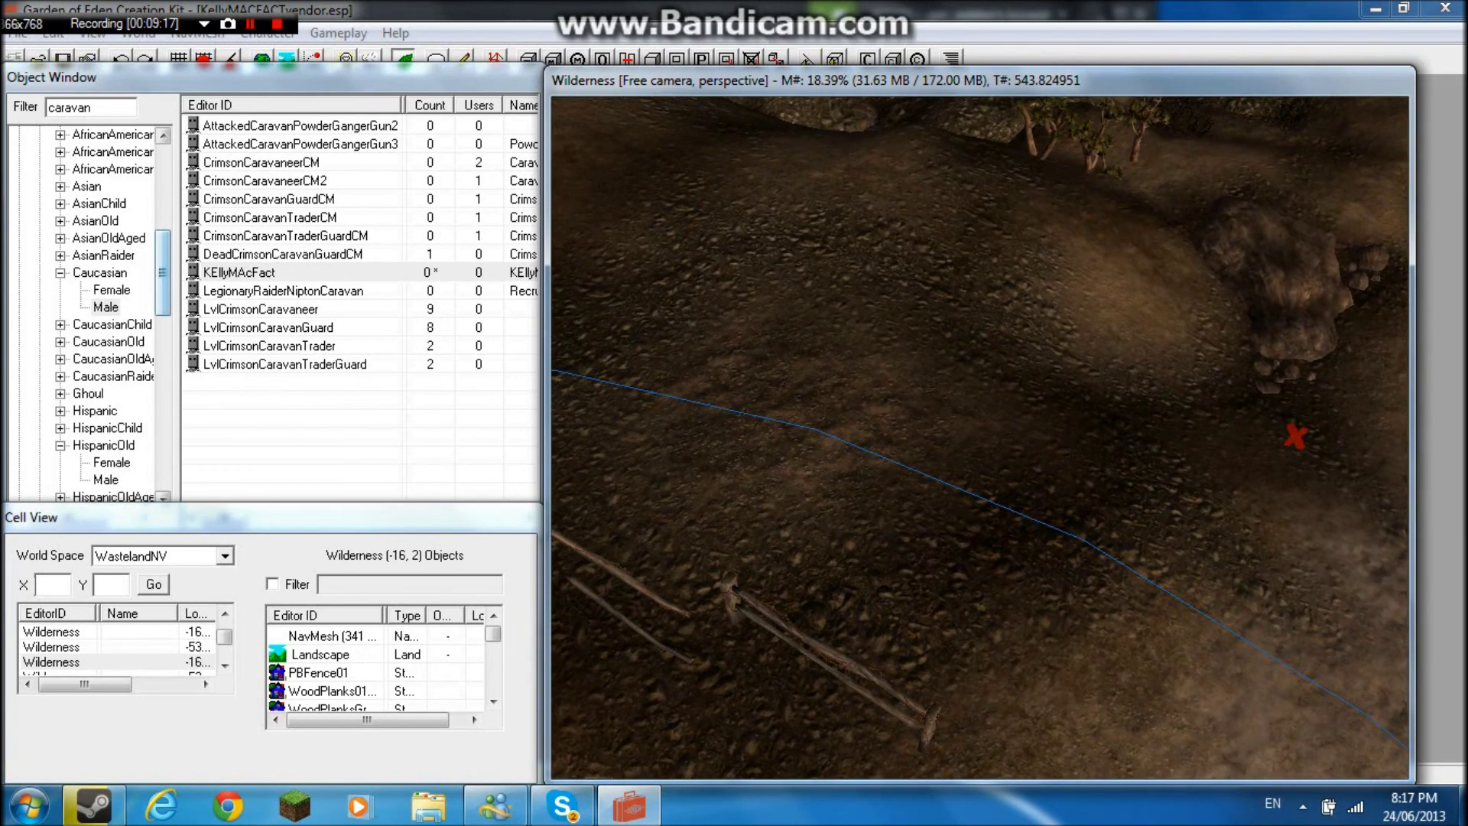
drag(238, 272, 734, 413)
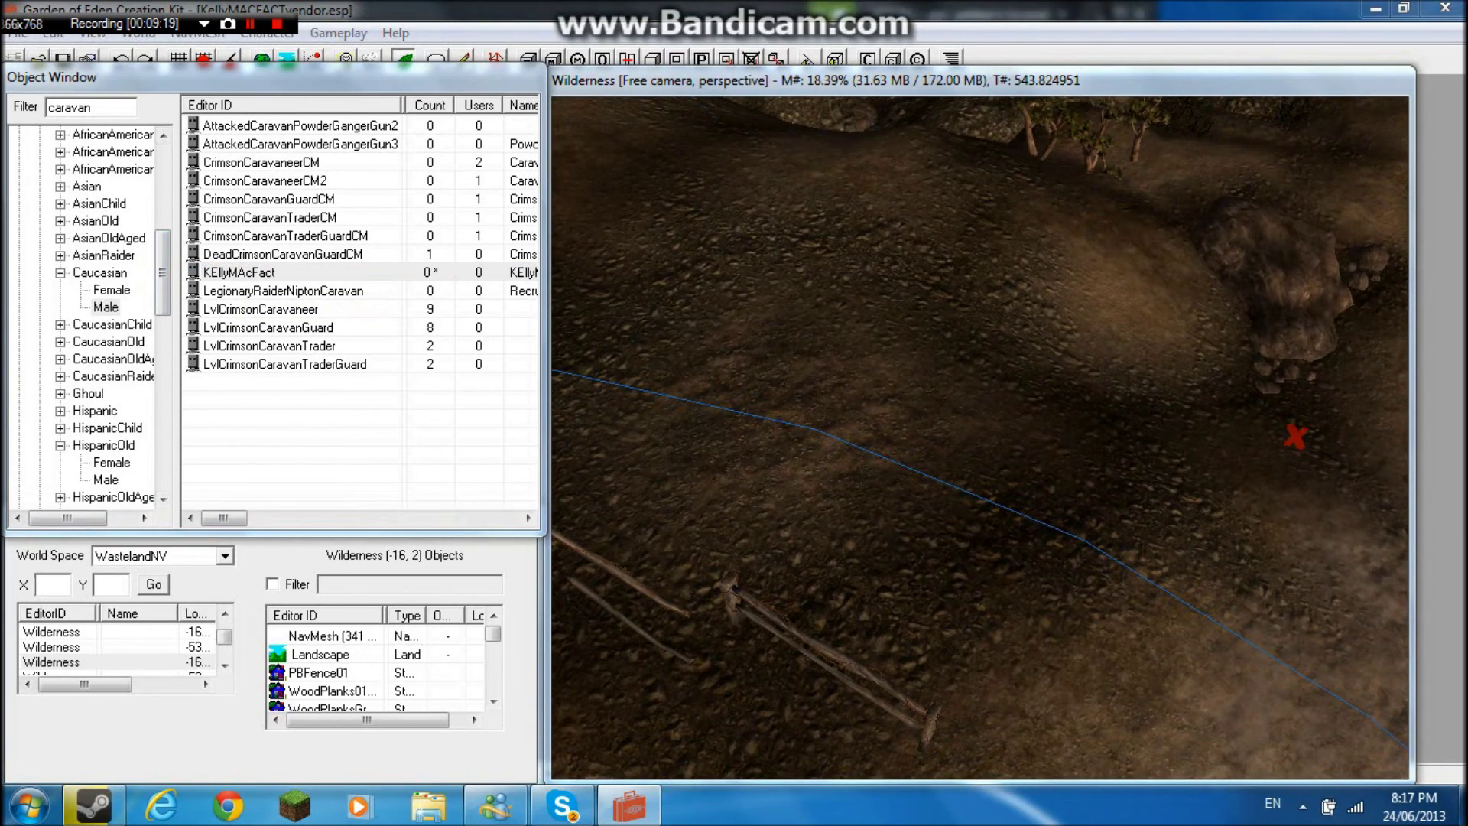
key(Return)
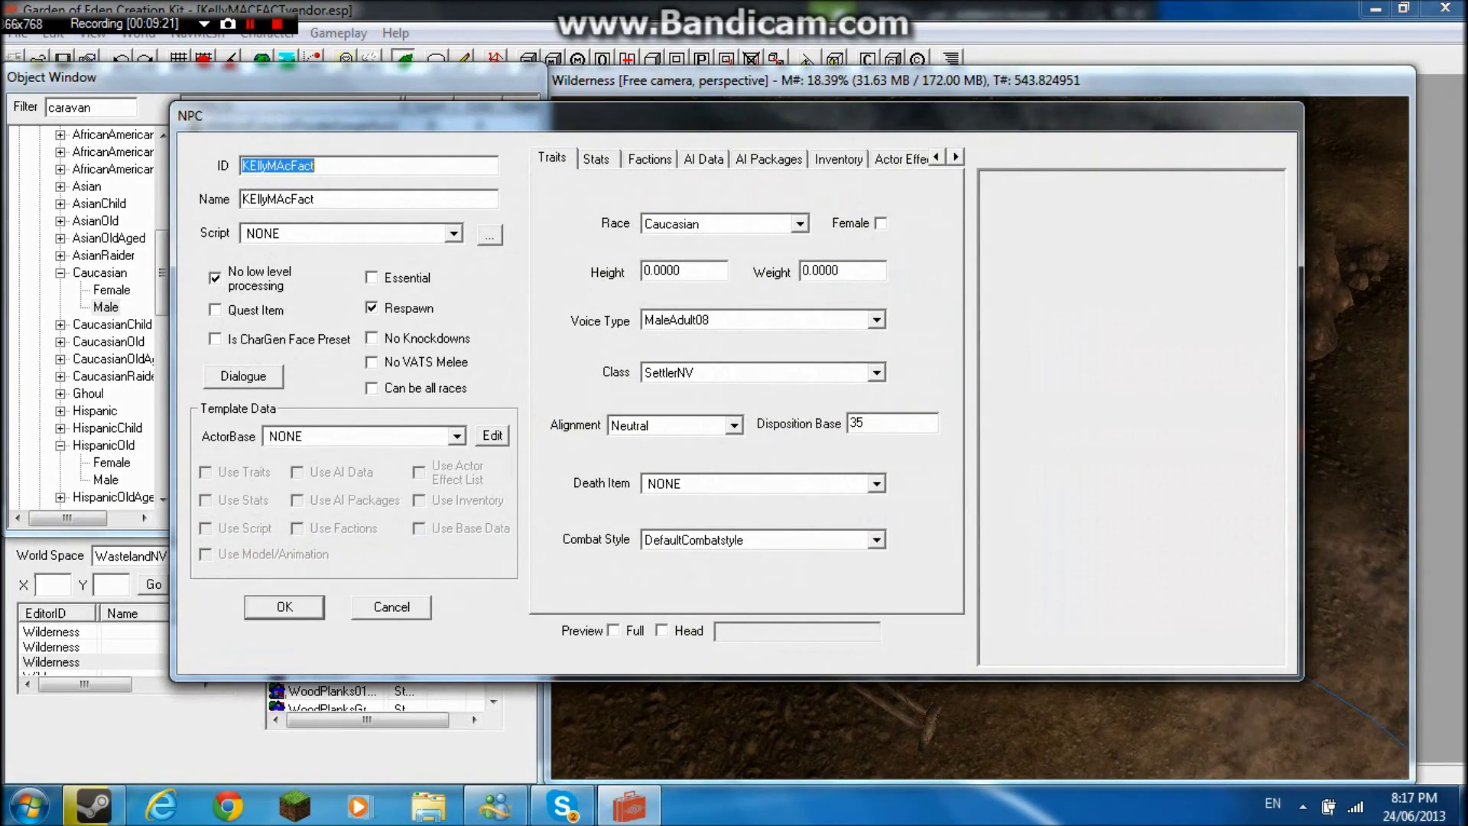
key(Escape)
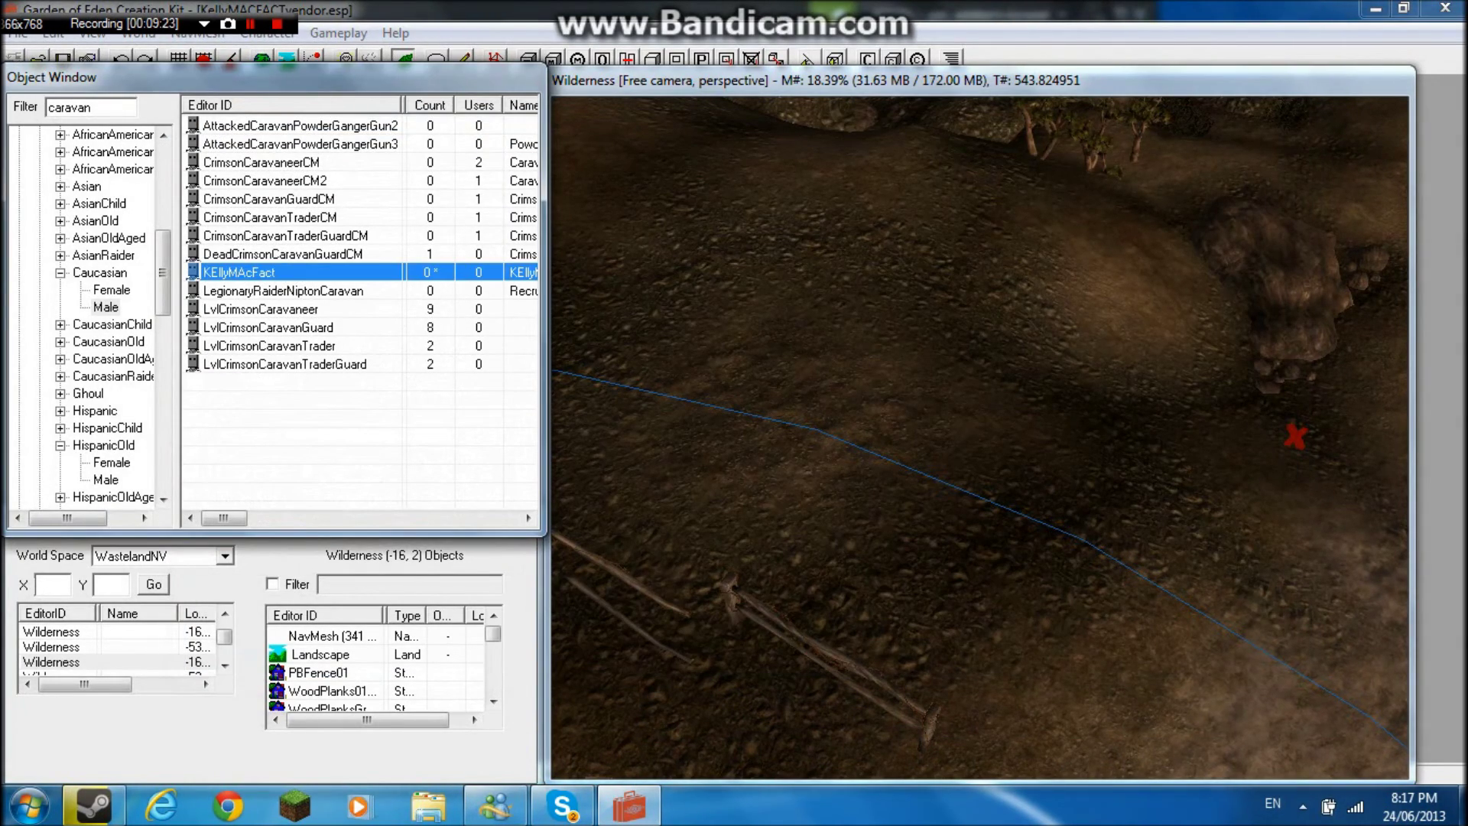
drag(239, 272, 973, 497)
key(f)
scroll(972, 497, down, 5)
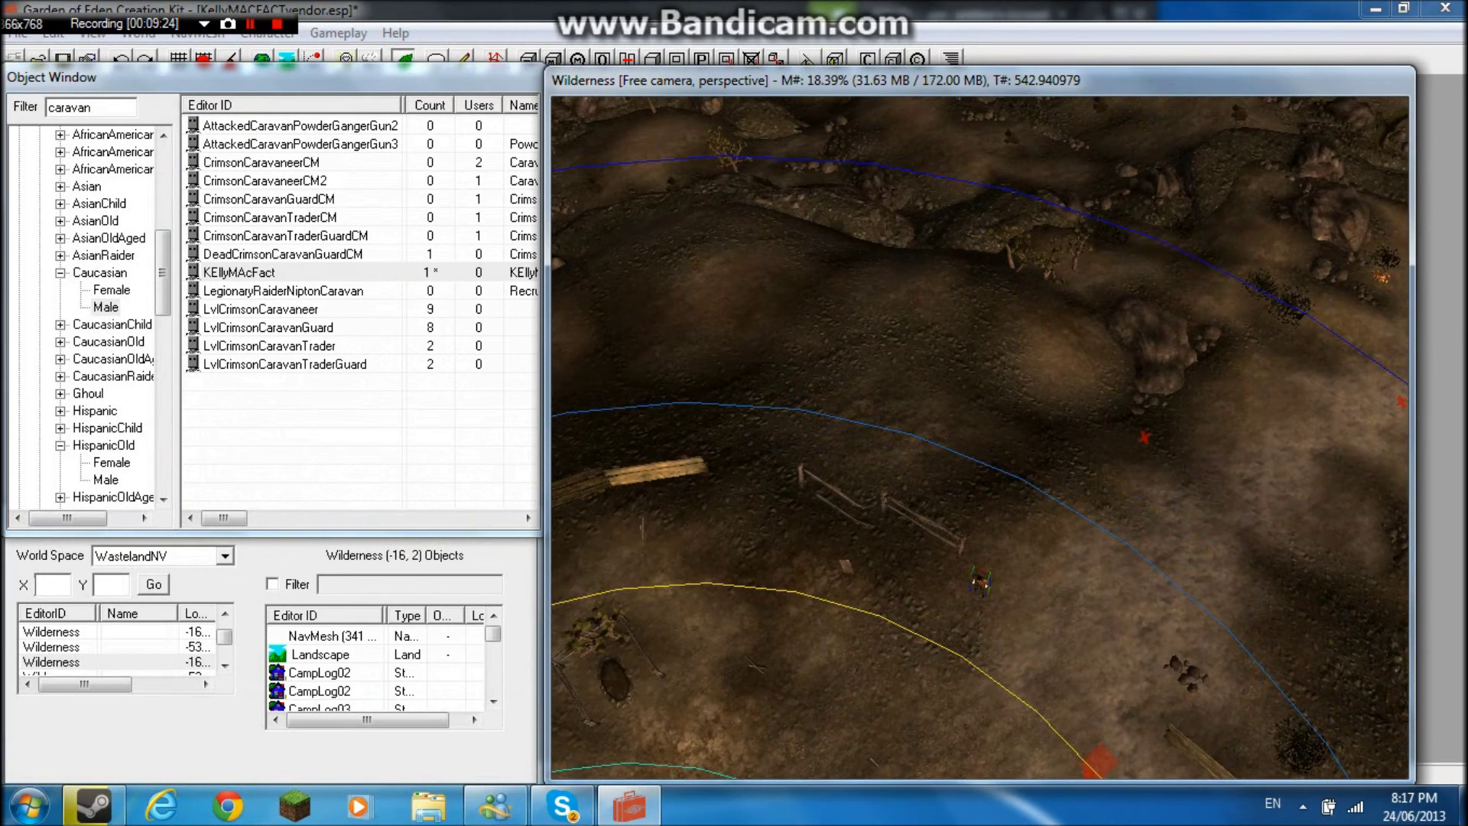
Step: Reposition the placed NPC on the slope just outside the cemetery's wooden fence
drag(980, 583, 956, 501)
right_drag(958, 501, 967, 503)
scroll(963, 502, up, 4)
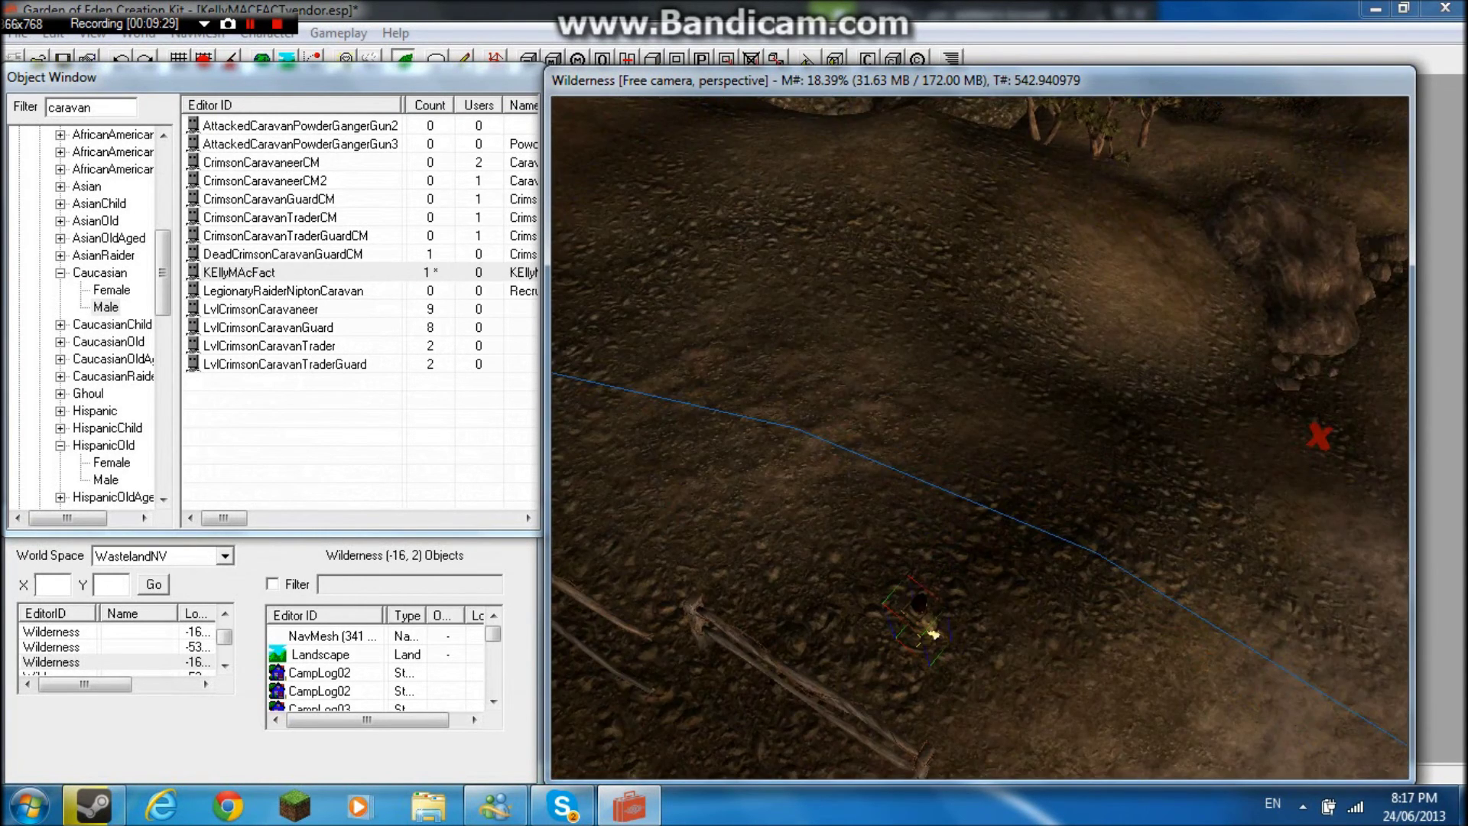
shift+middle_drag(963, 502, 841, 421)
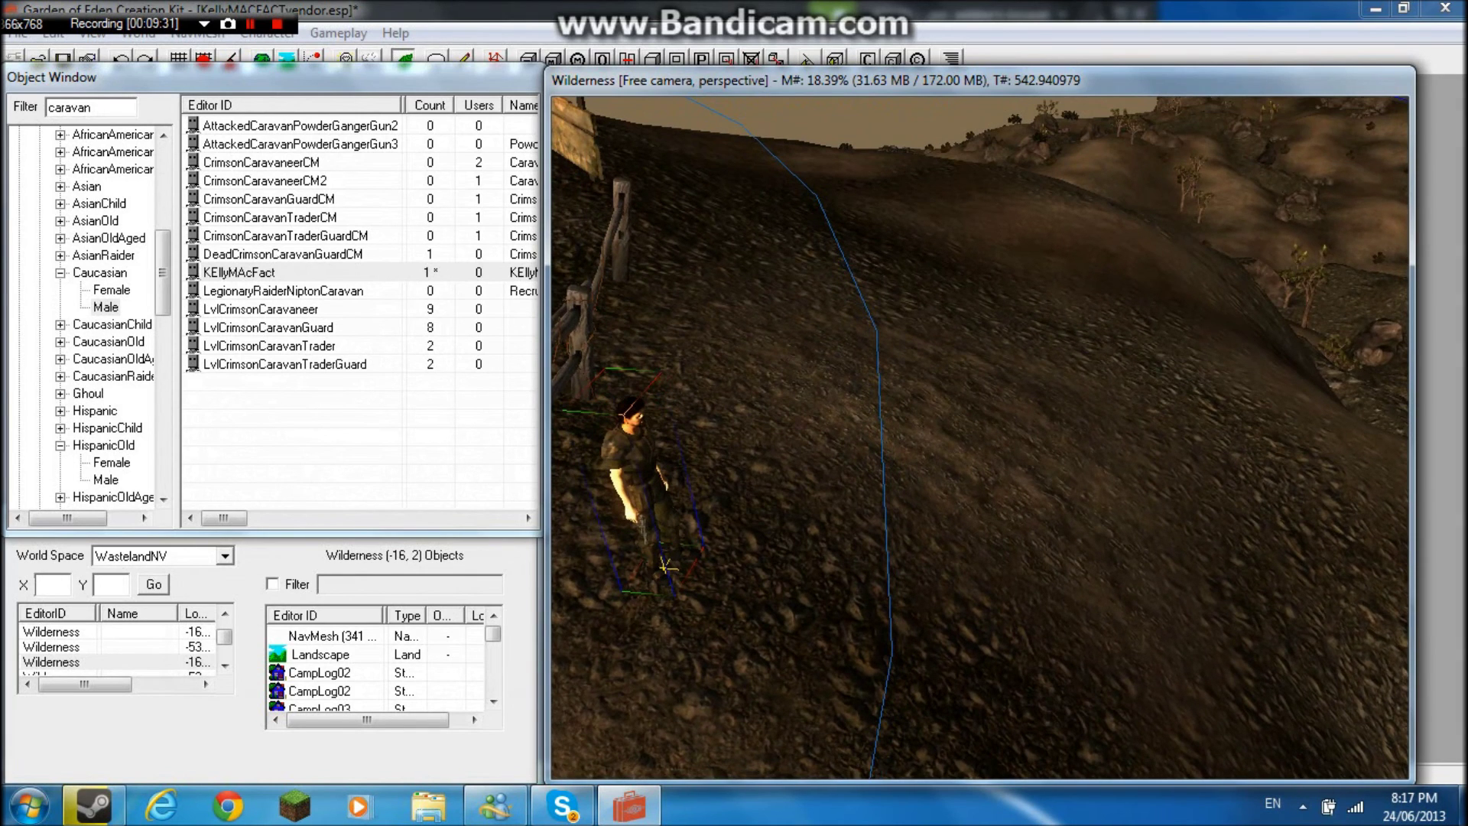
drag(667, 566, 675, 590)
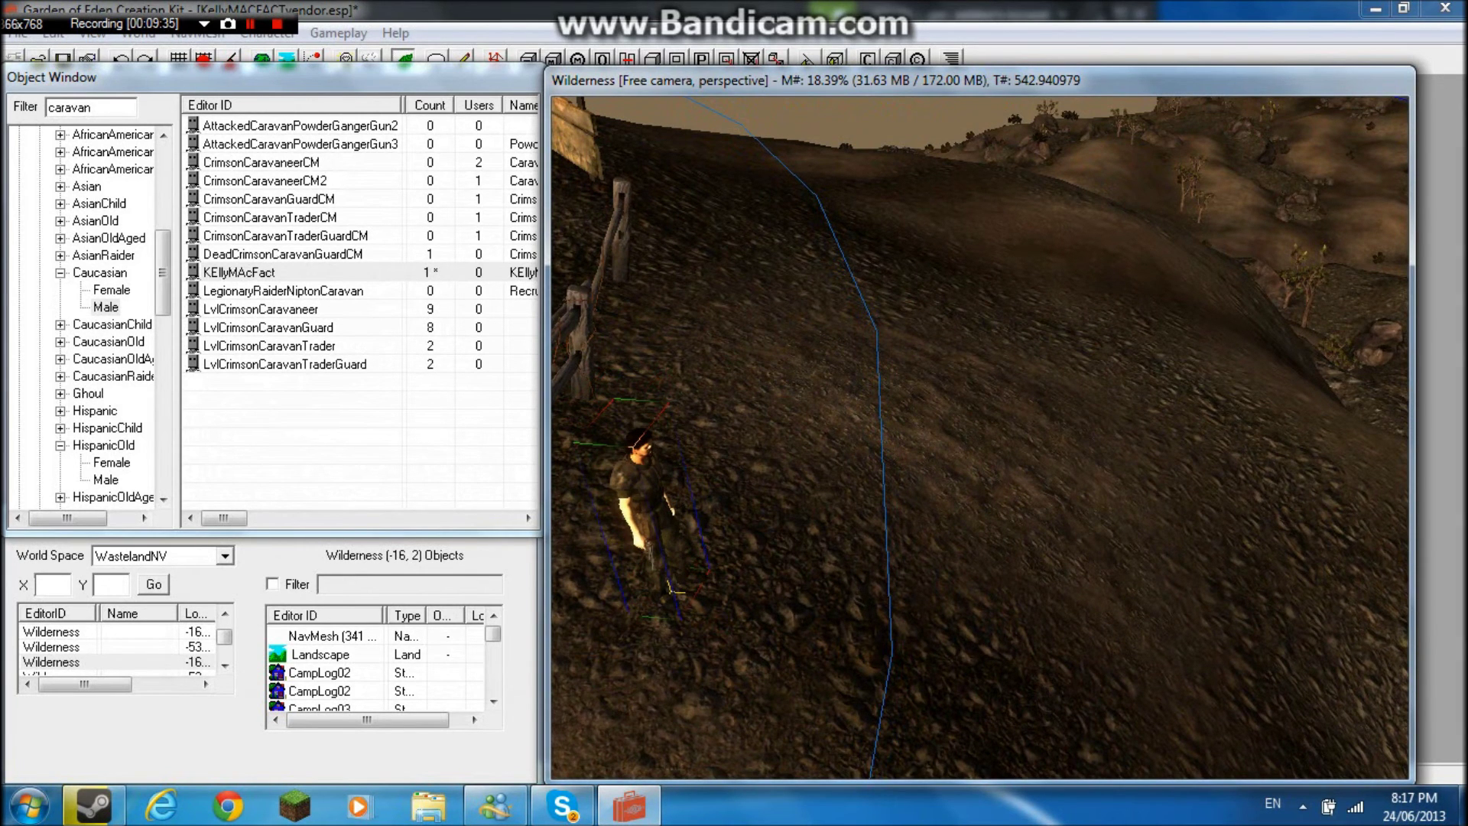
Step: Examine the placed NPC and the surrounding cemetery terrain from several angles and up close
key(shift)
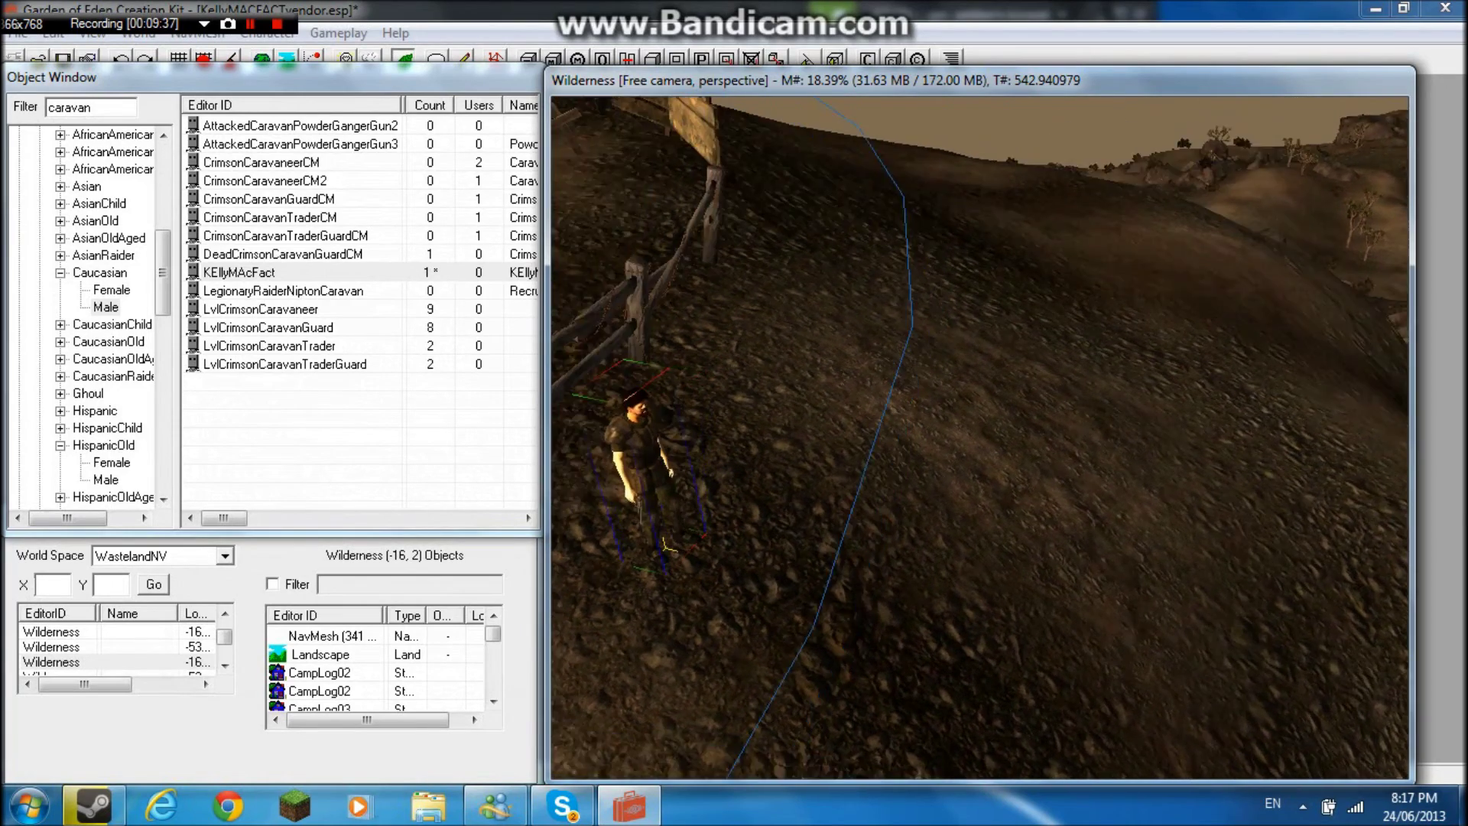
key(d)
key(shift)
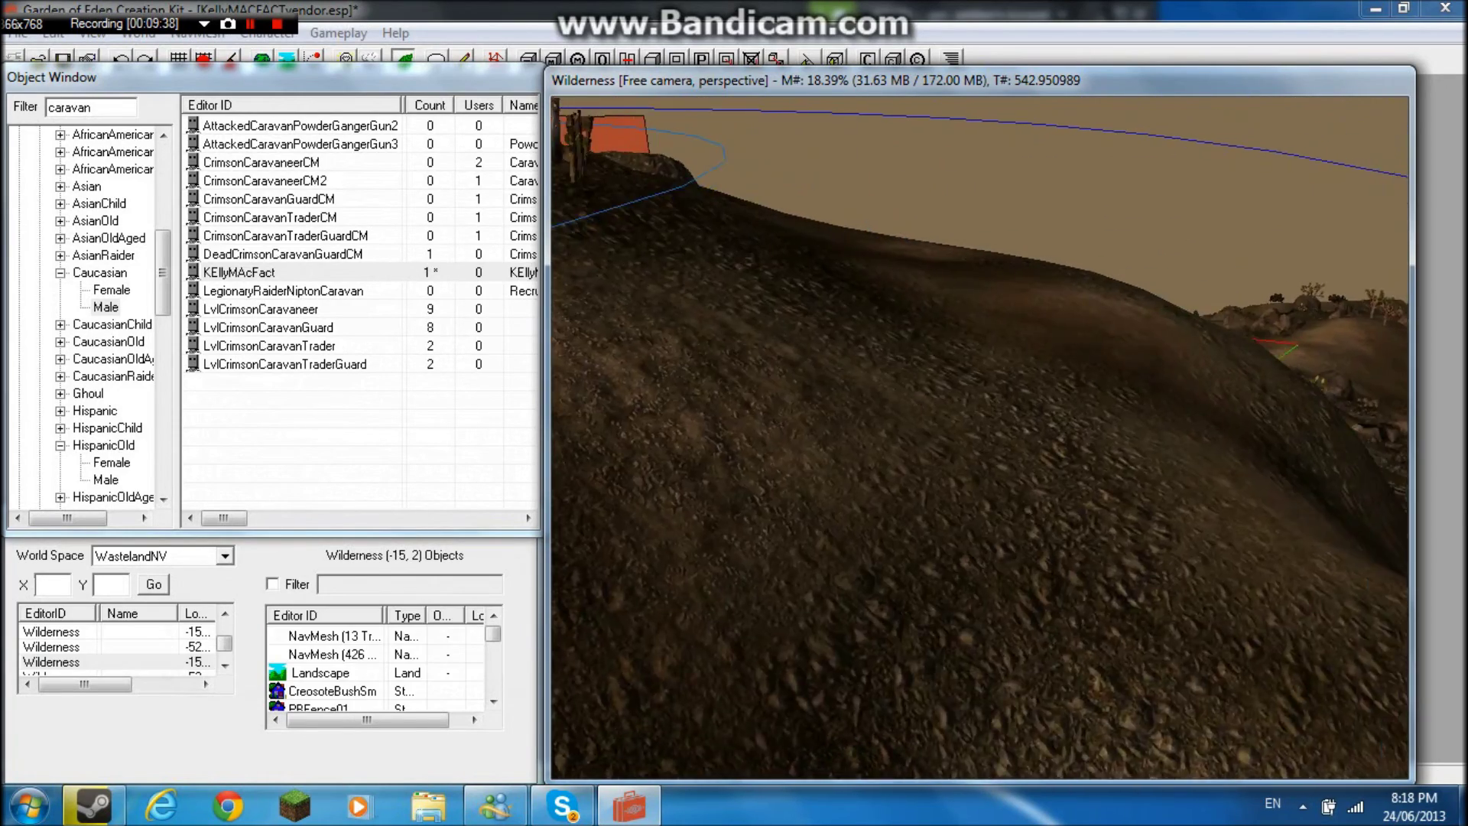
key(shift)
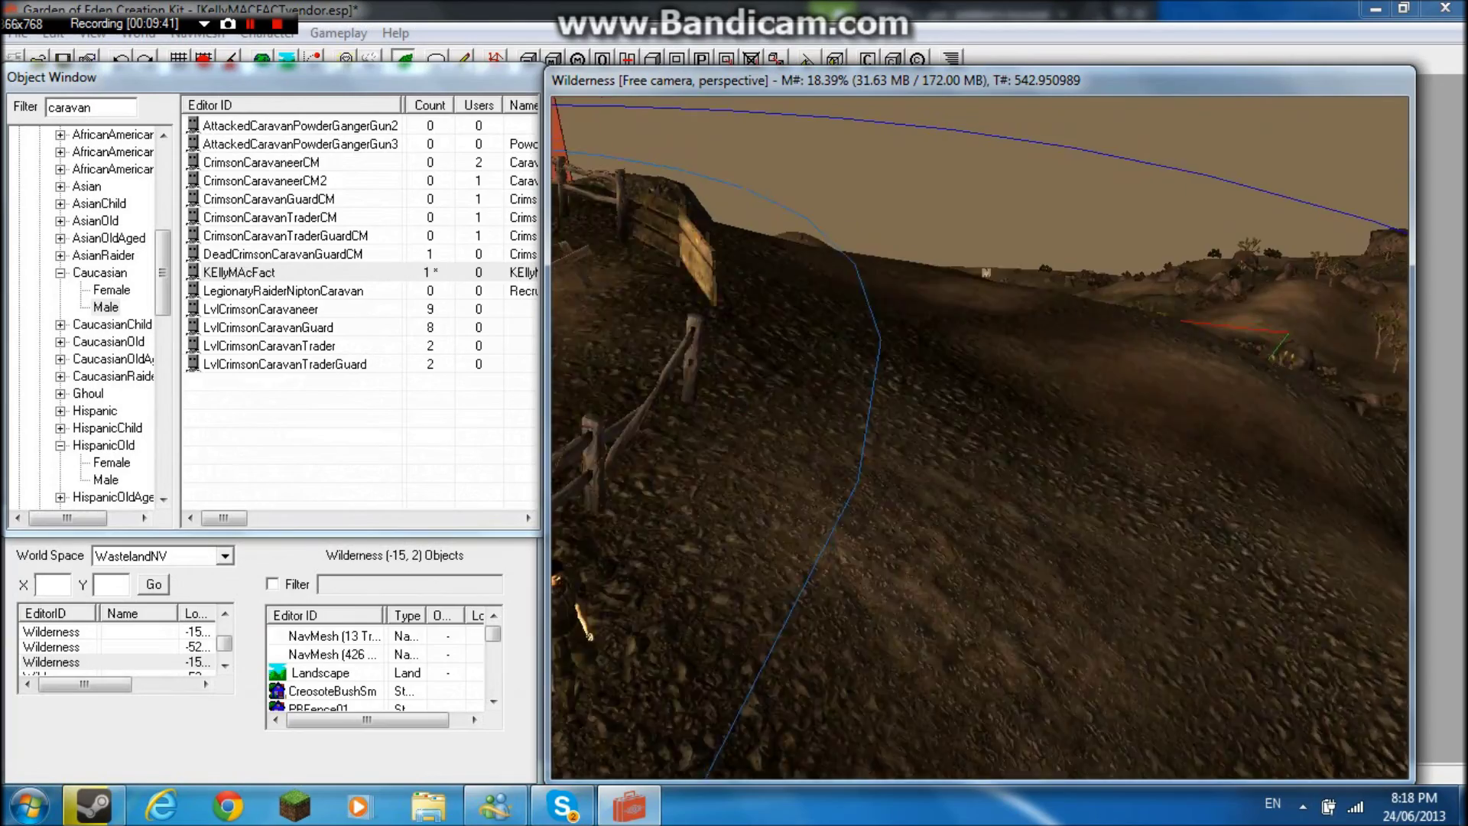
key(shift)
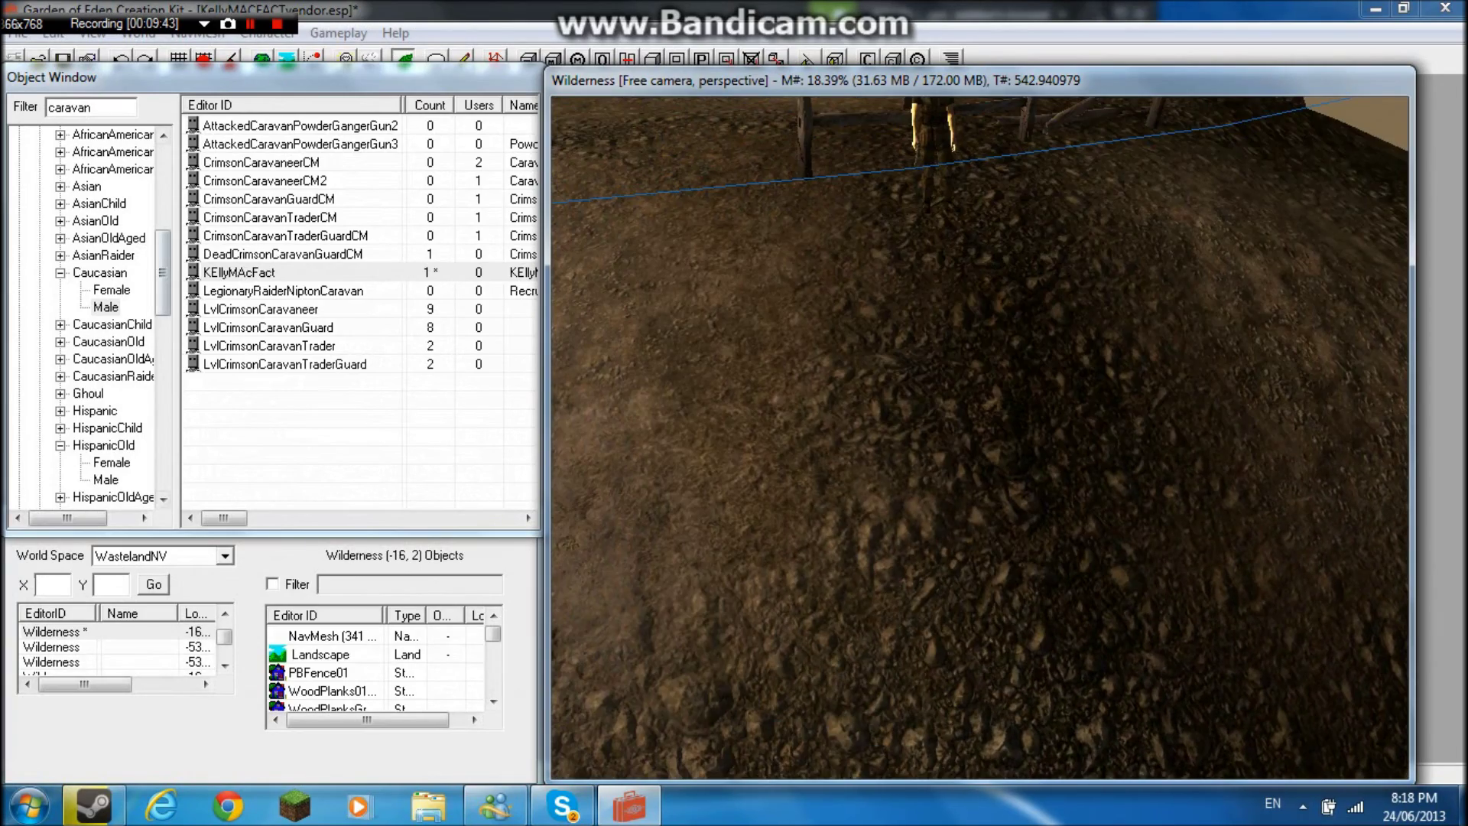
key(shift)
scroll(980, 438, up, 5)
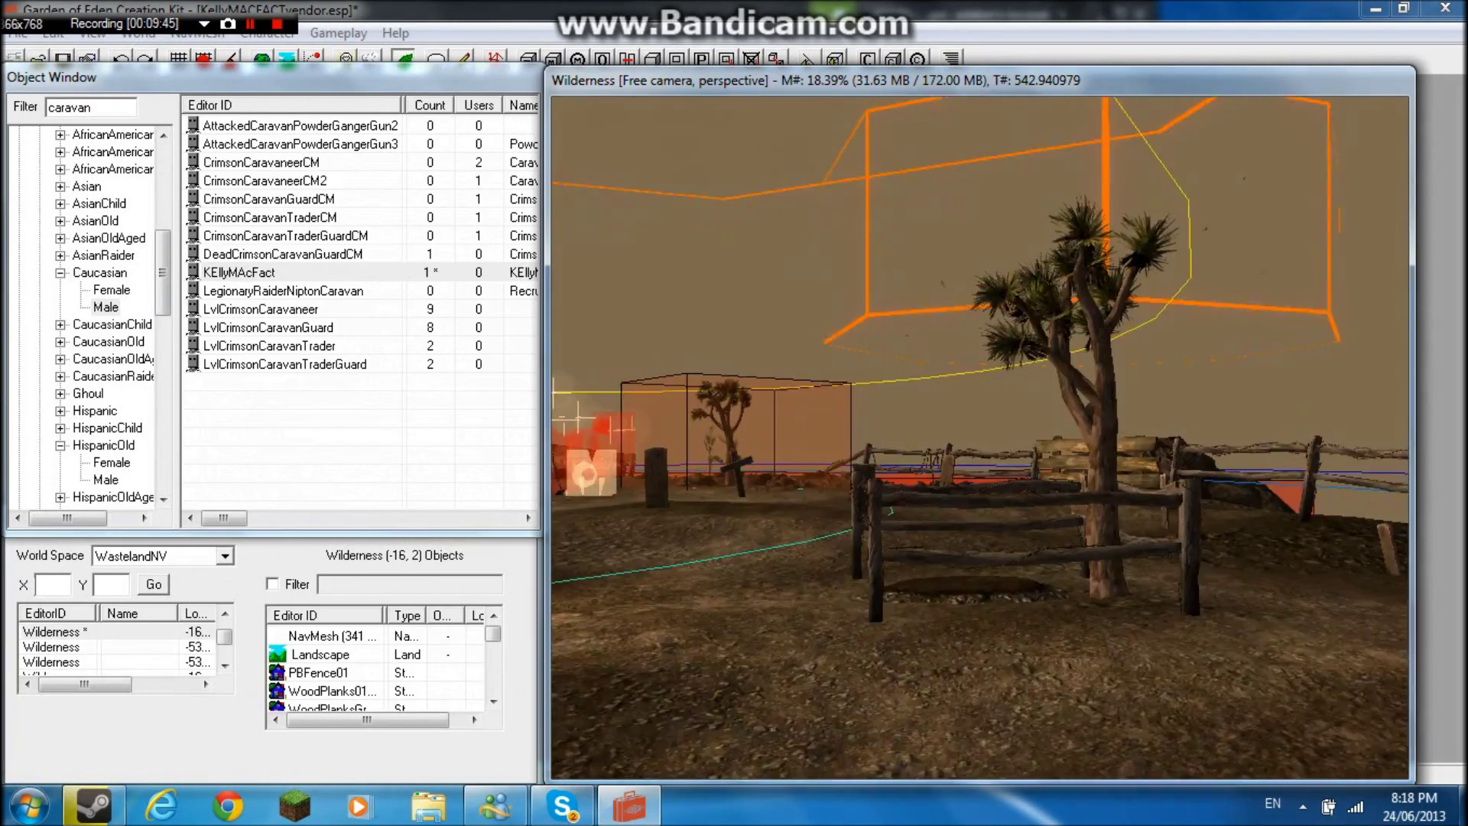
key(shift)
scroll(980, 437, down, 5)
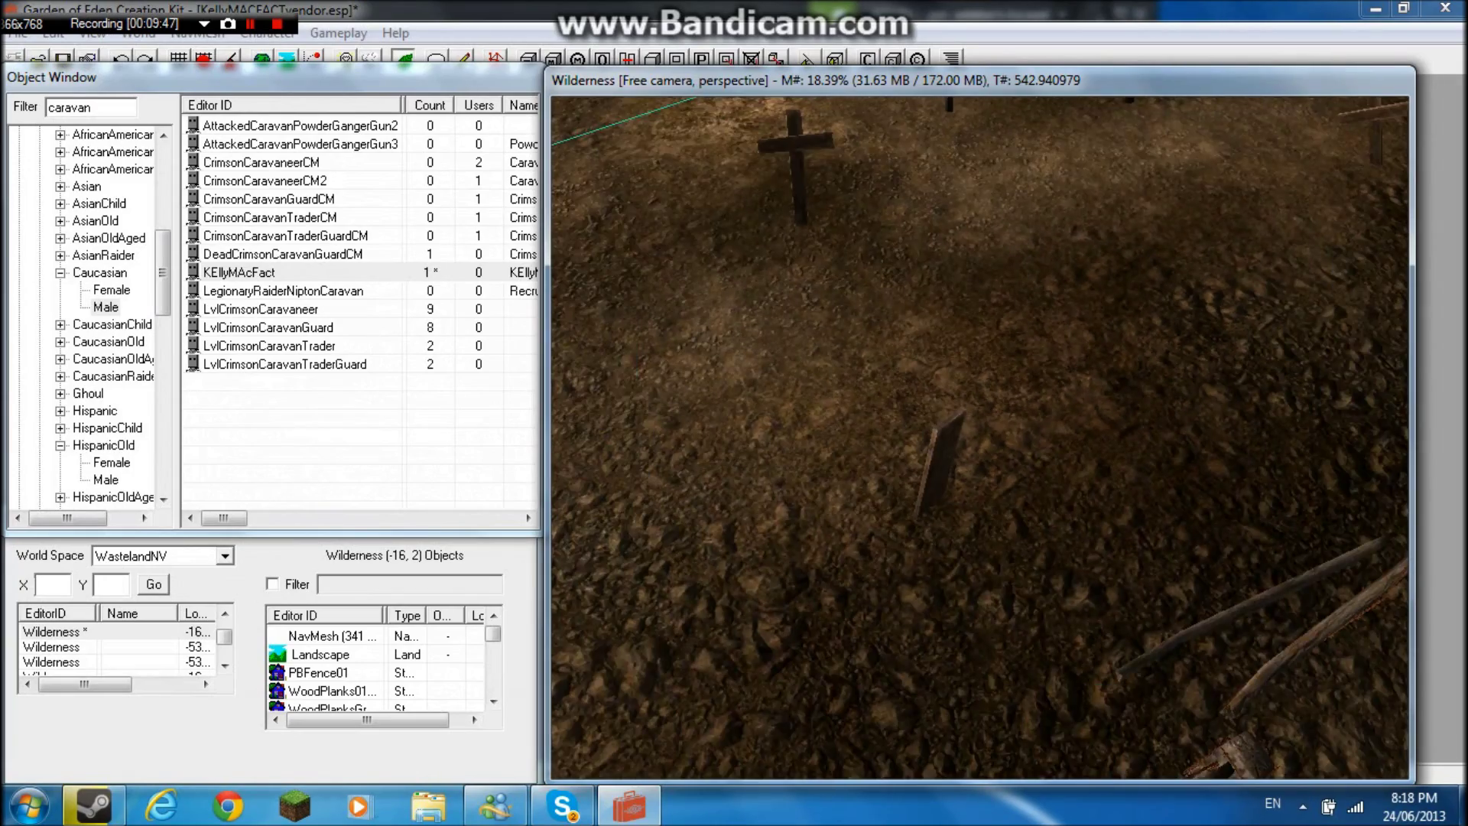
key(shift)
scroll(980, 437, up, 5)
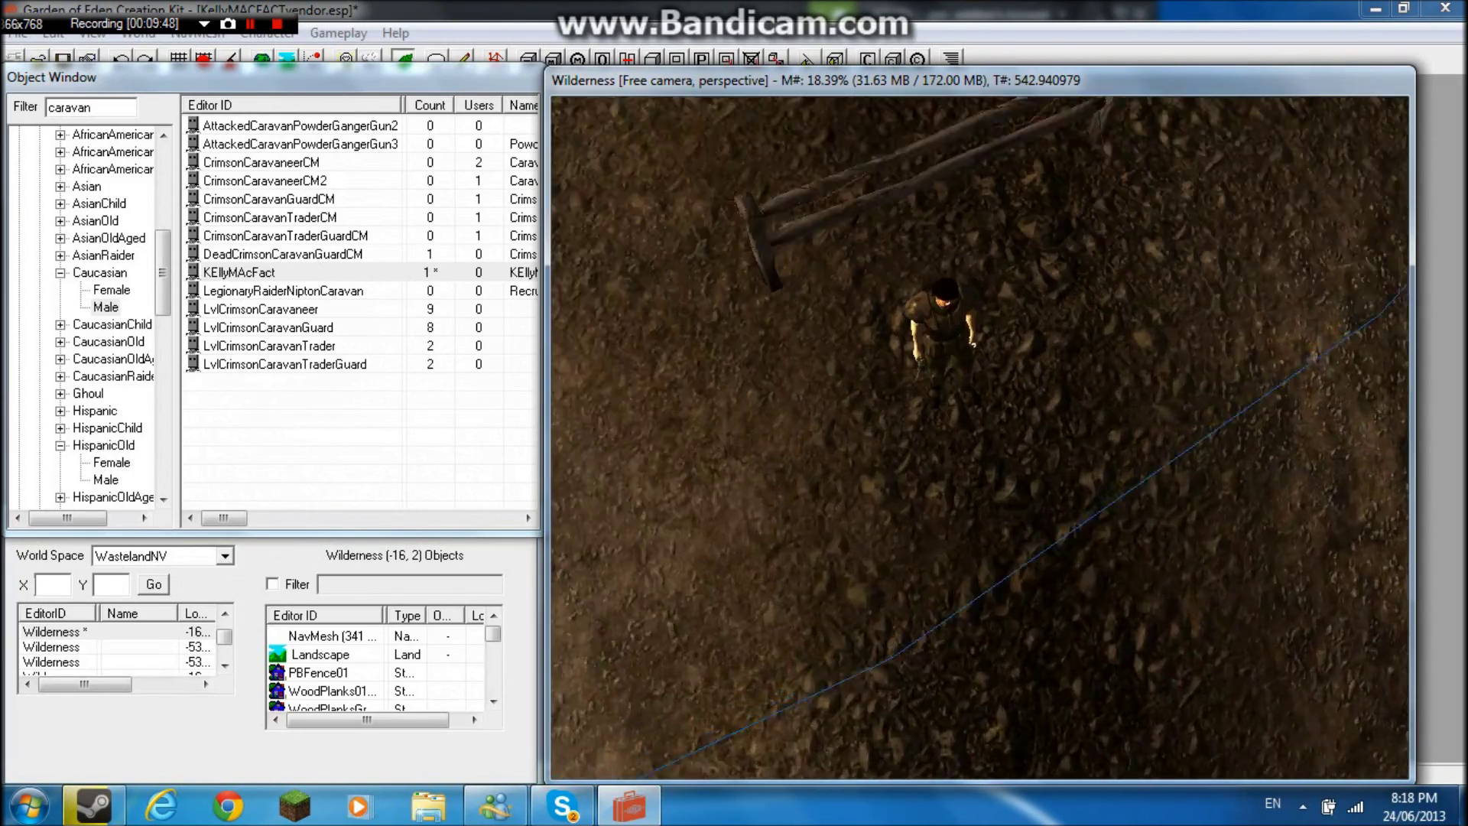
scroll(980, 437, up, 3)
key(shift)
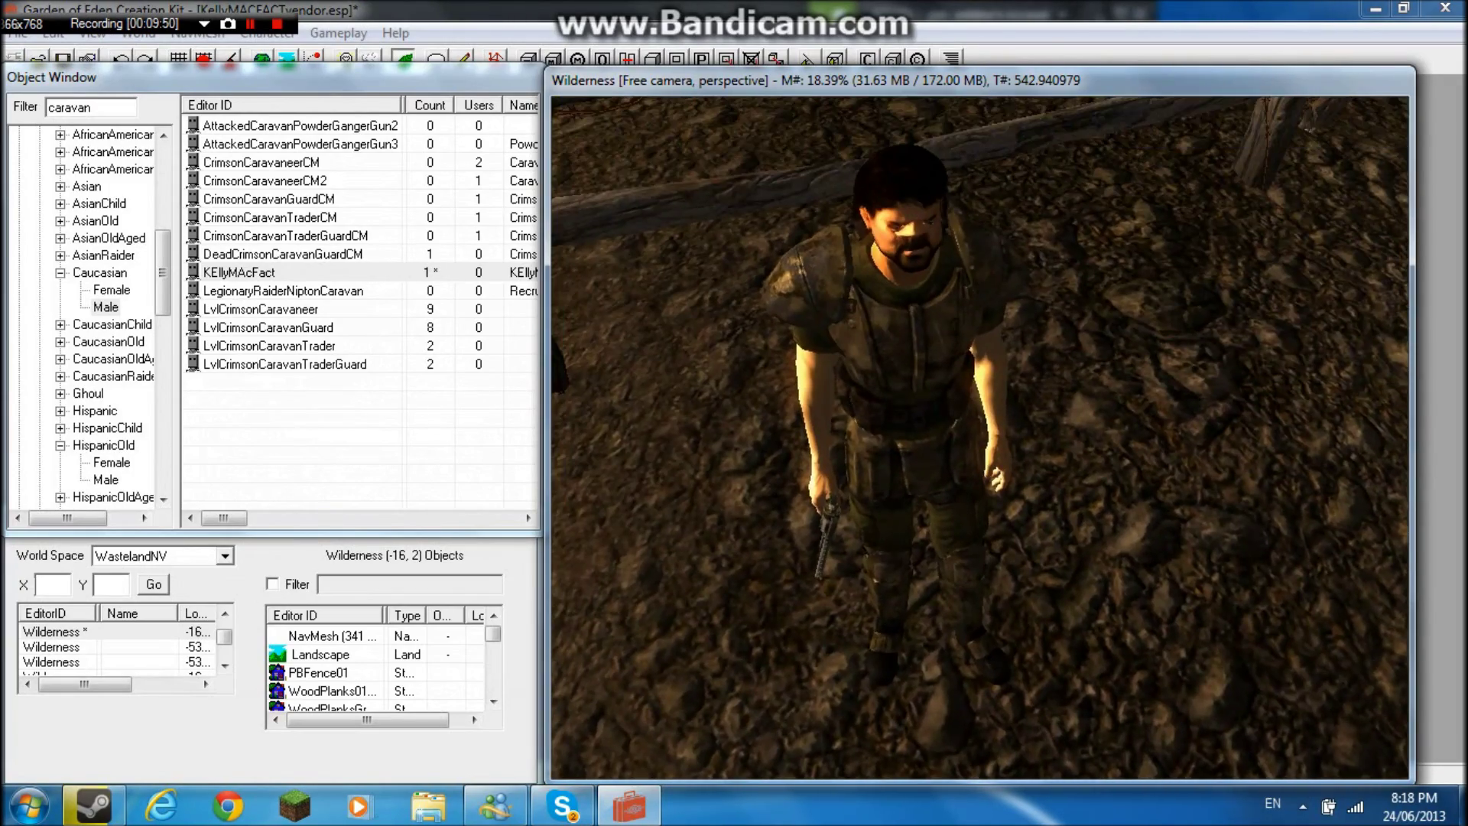
key(shift)
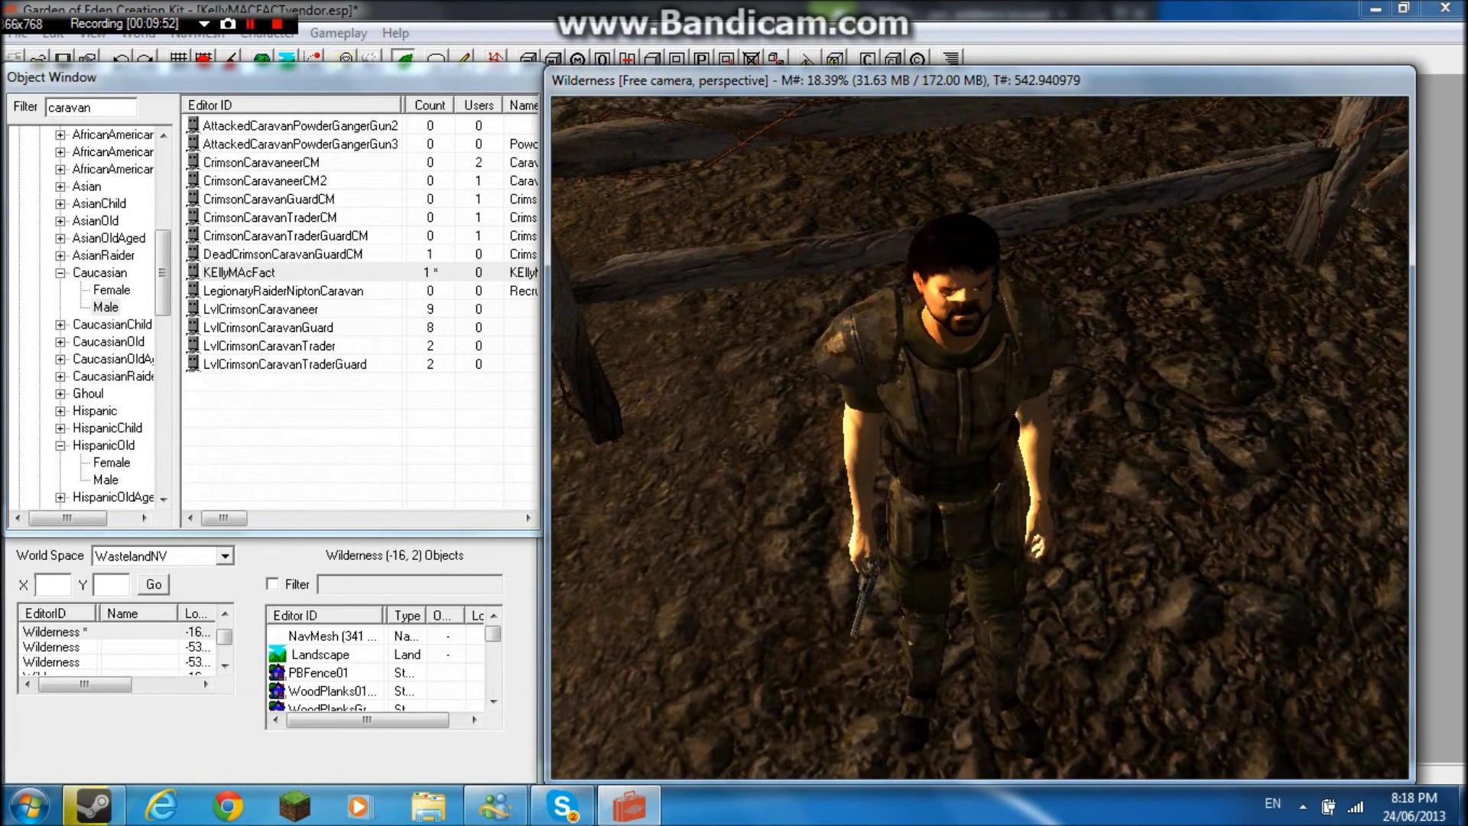
Step: Save the plugin with the NPC placed in the world
key(ctrl+s)
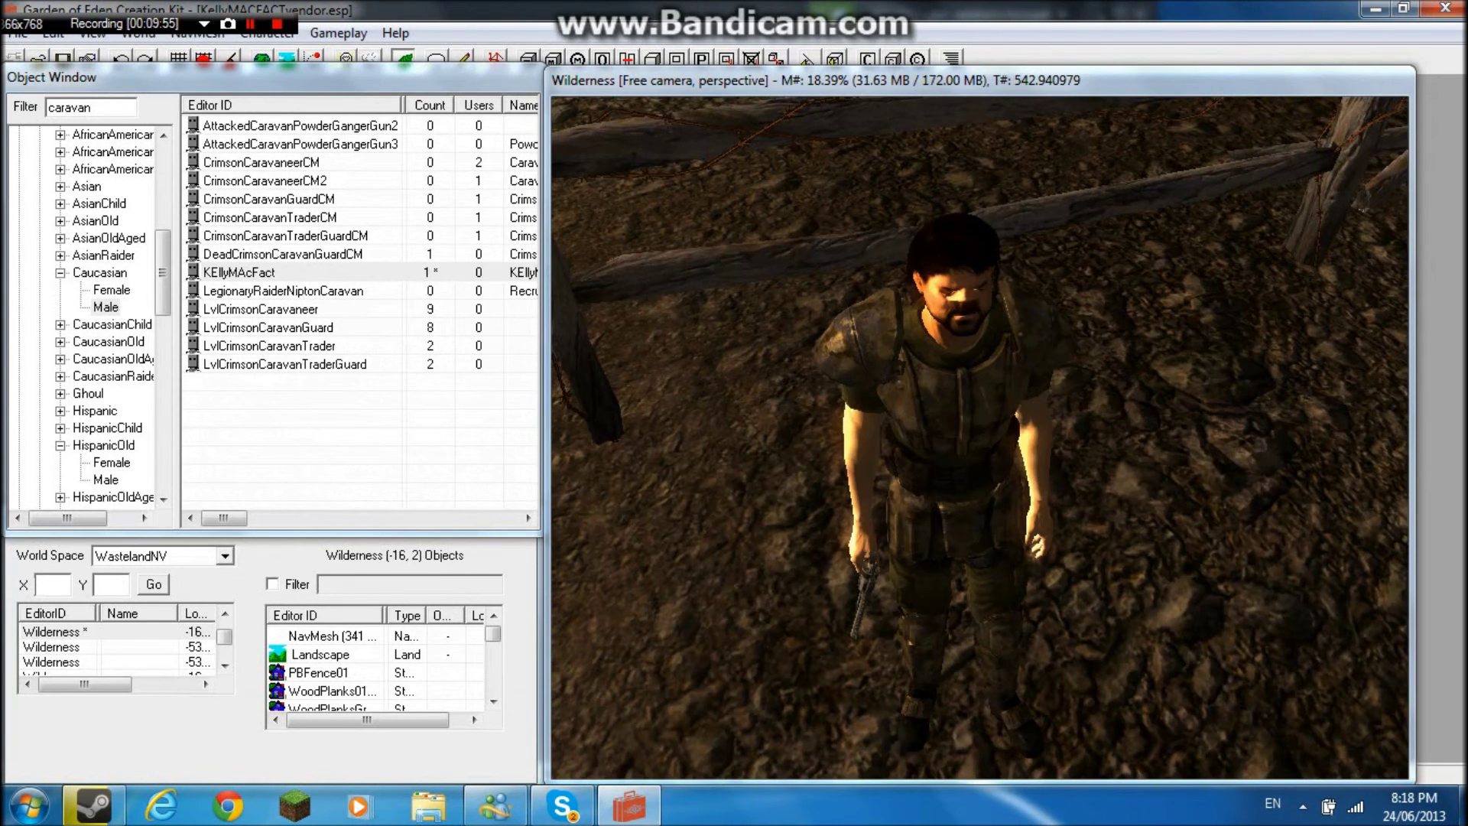
scroll(980, 437, down, 5)
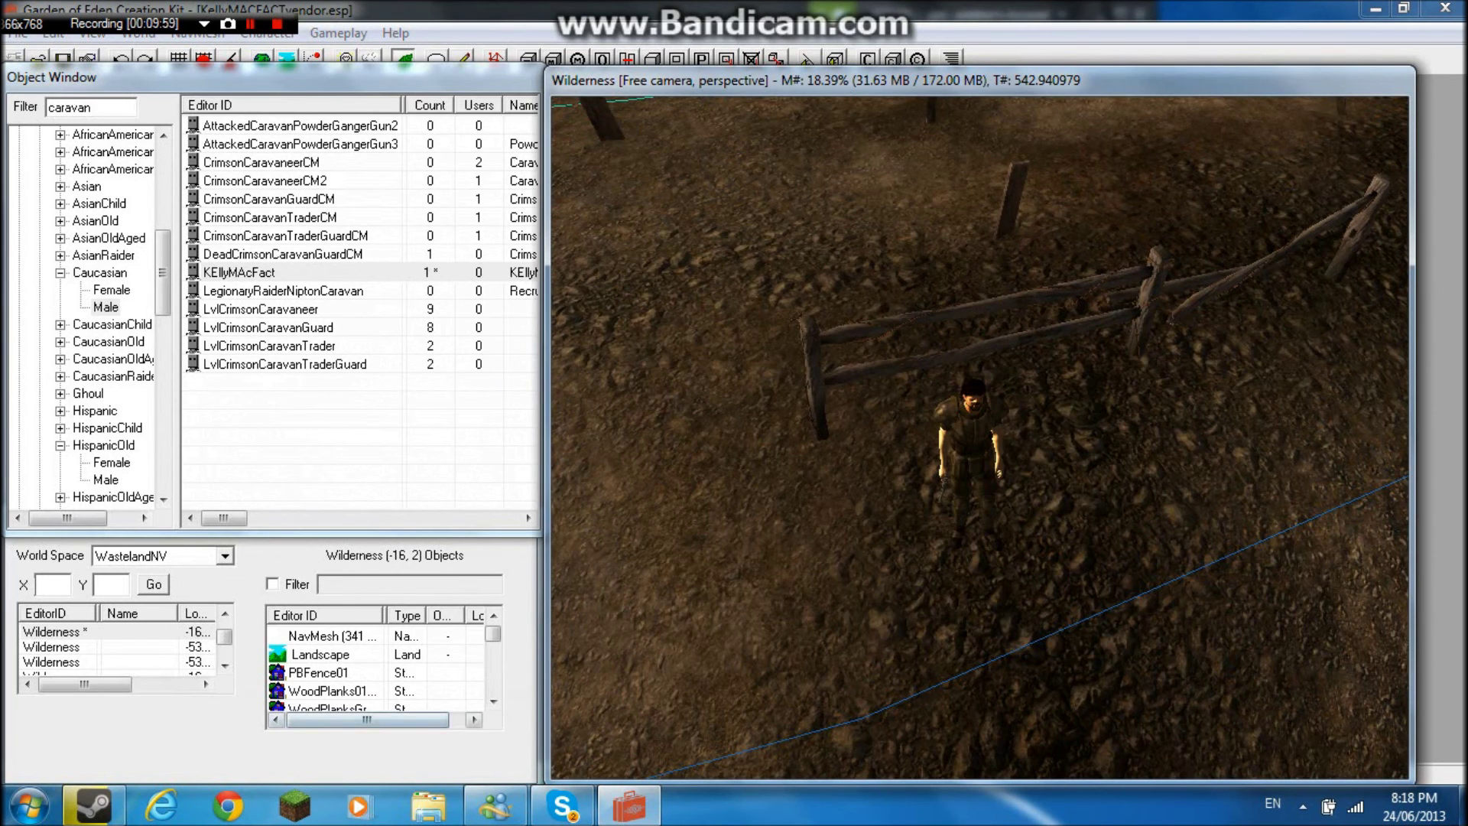
key(Return)
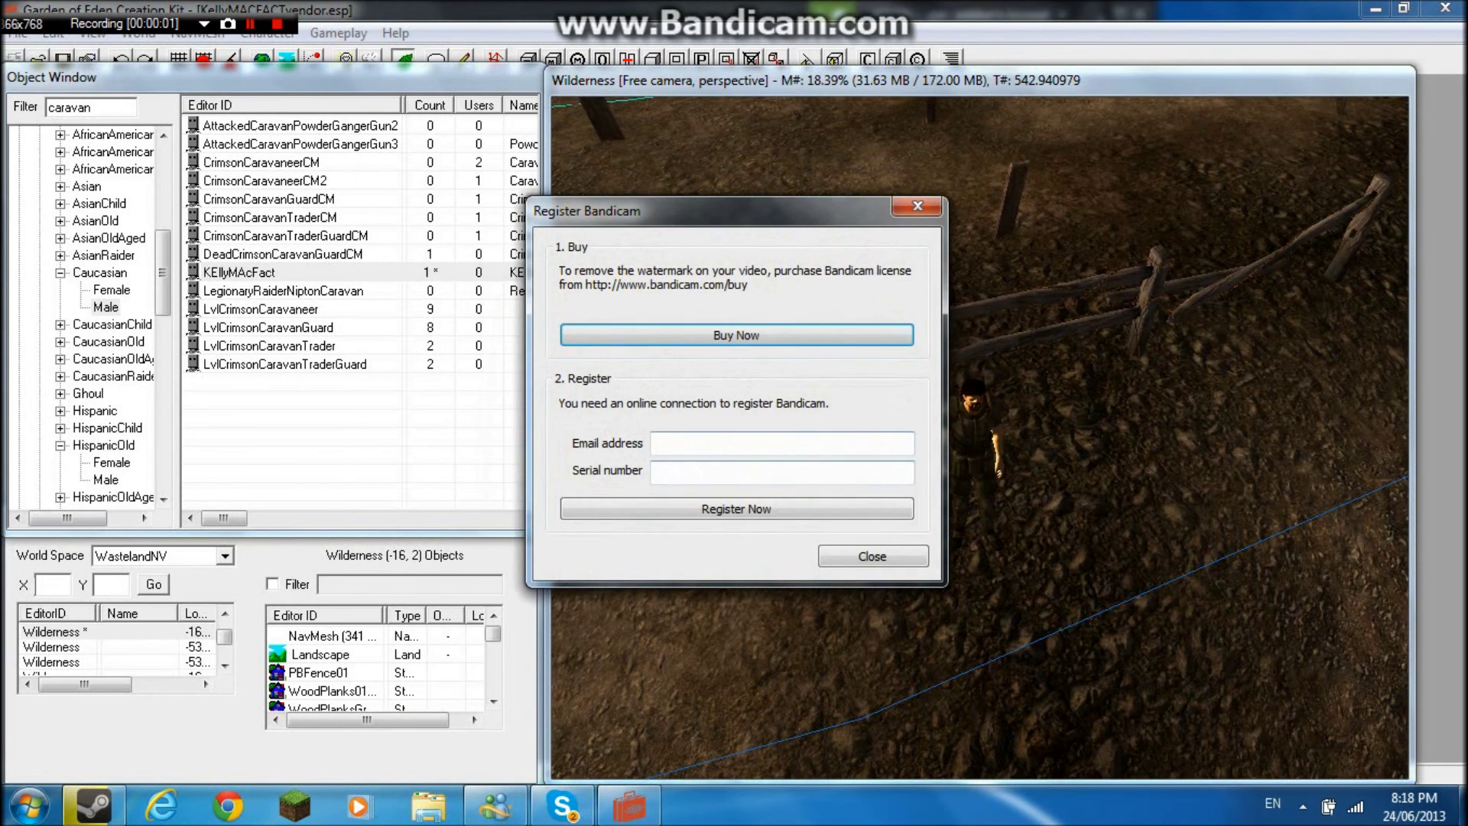
key(Return)
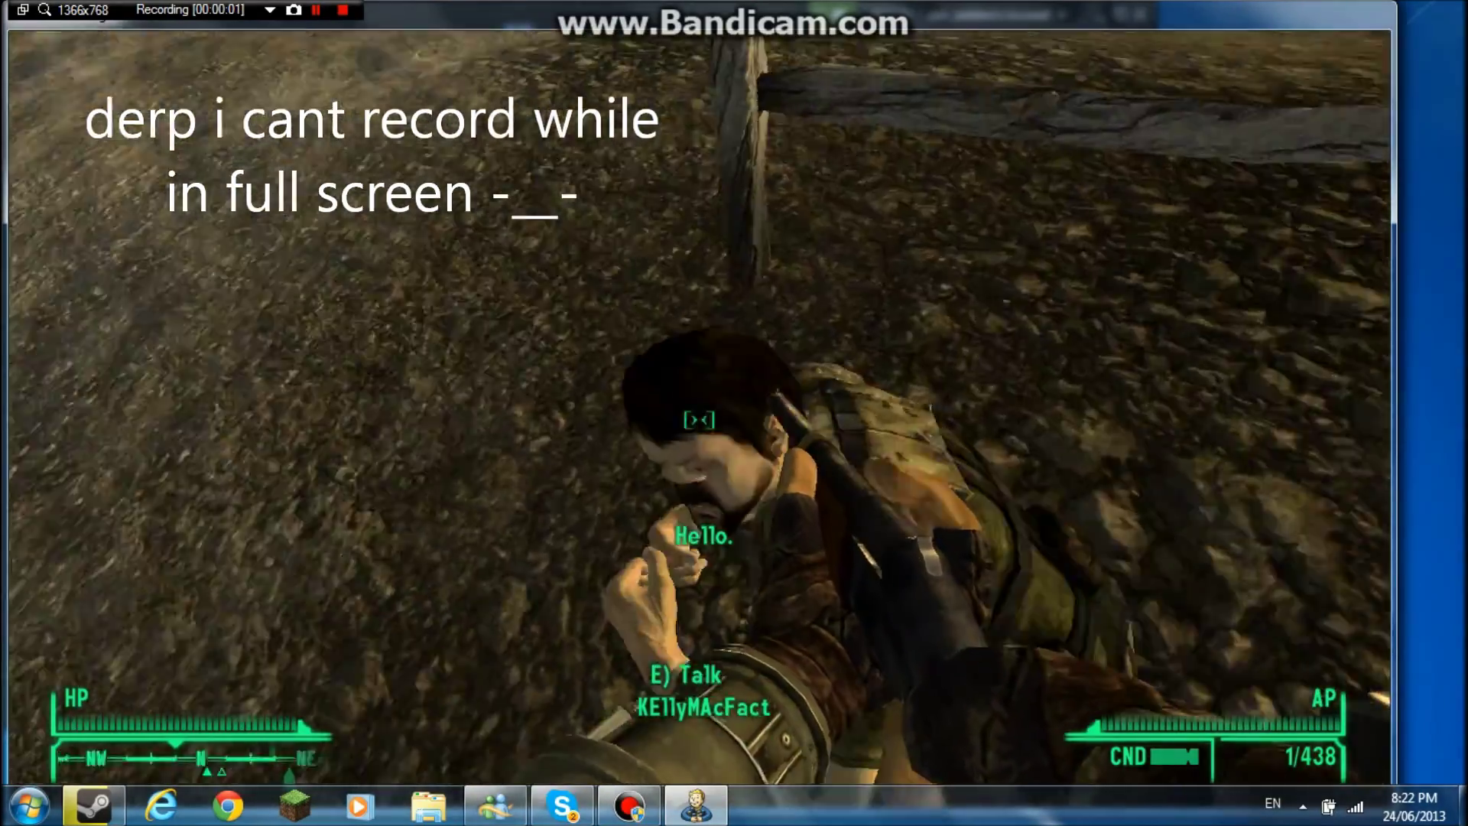
Step: Switch to Fallout: New Vegas, talk to KEllyMAcFact and choose "i want to buy your stuff" to start bartering
key(w)
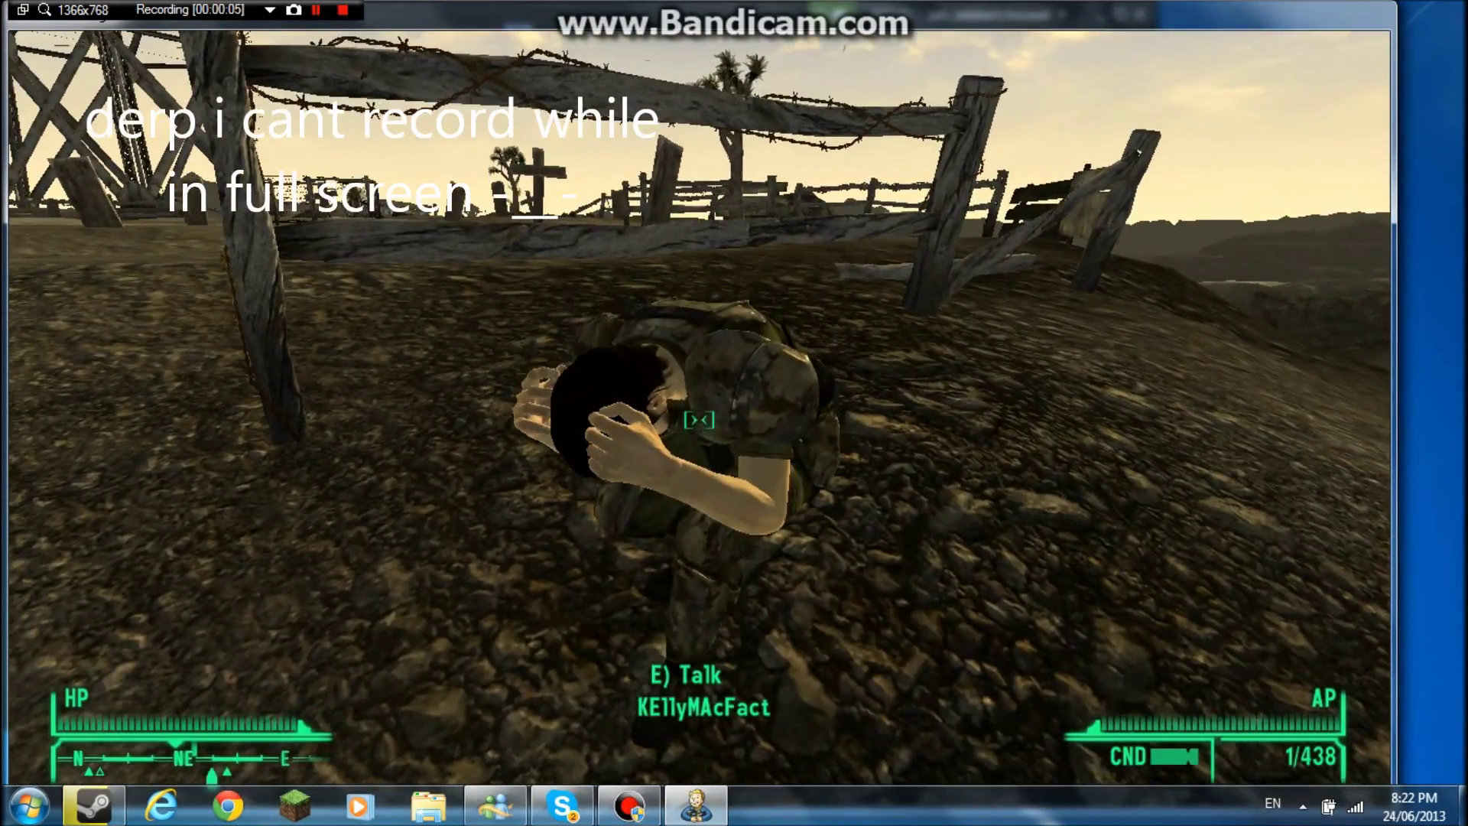
key(e)
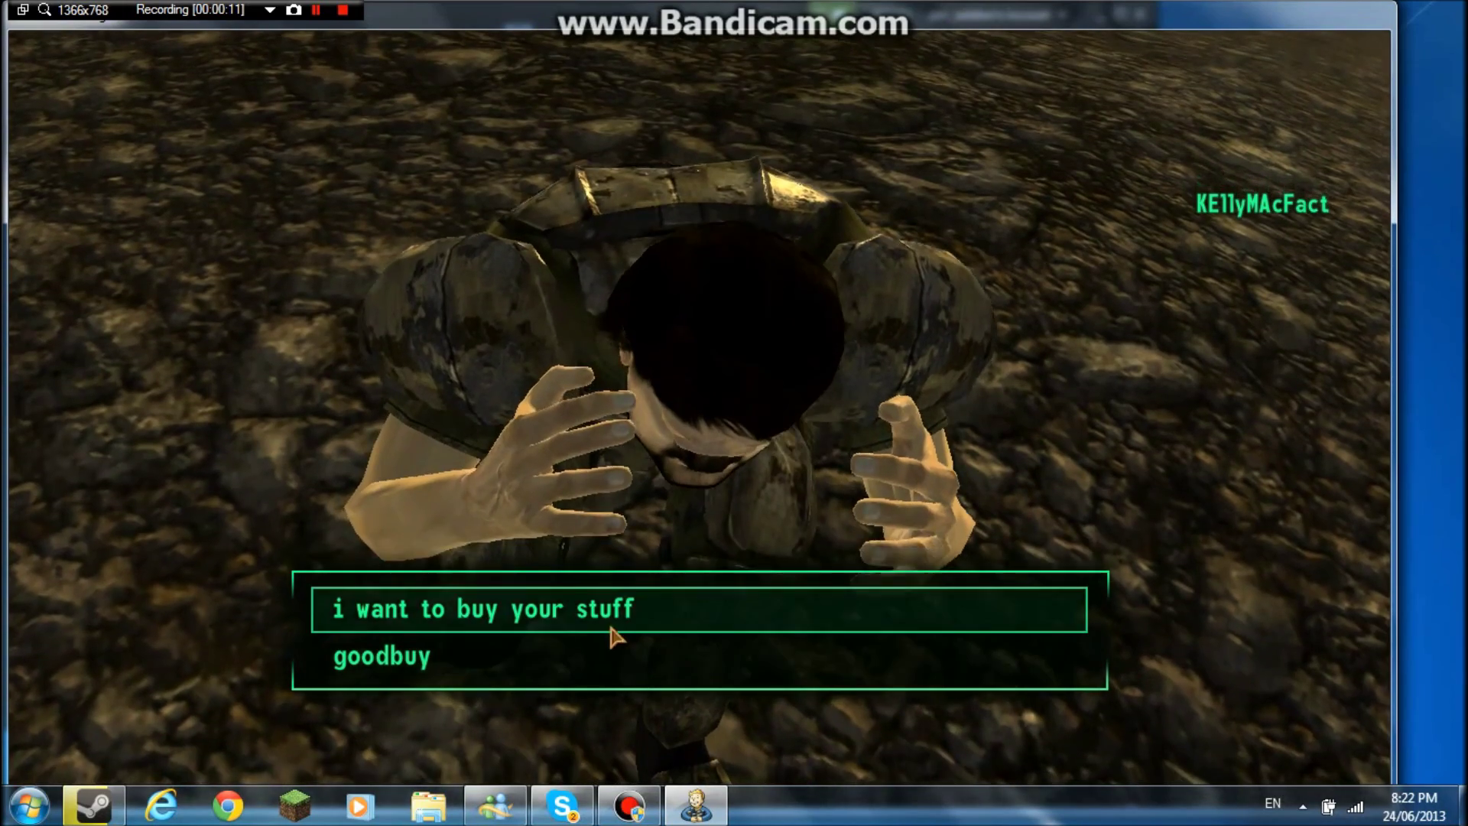
click(606, 612)
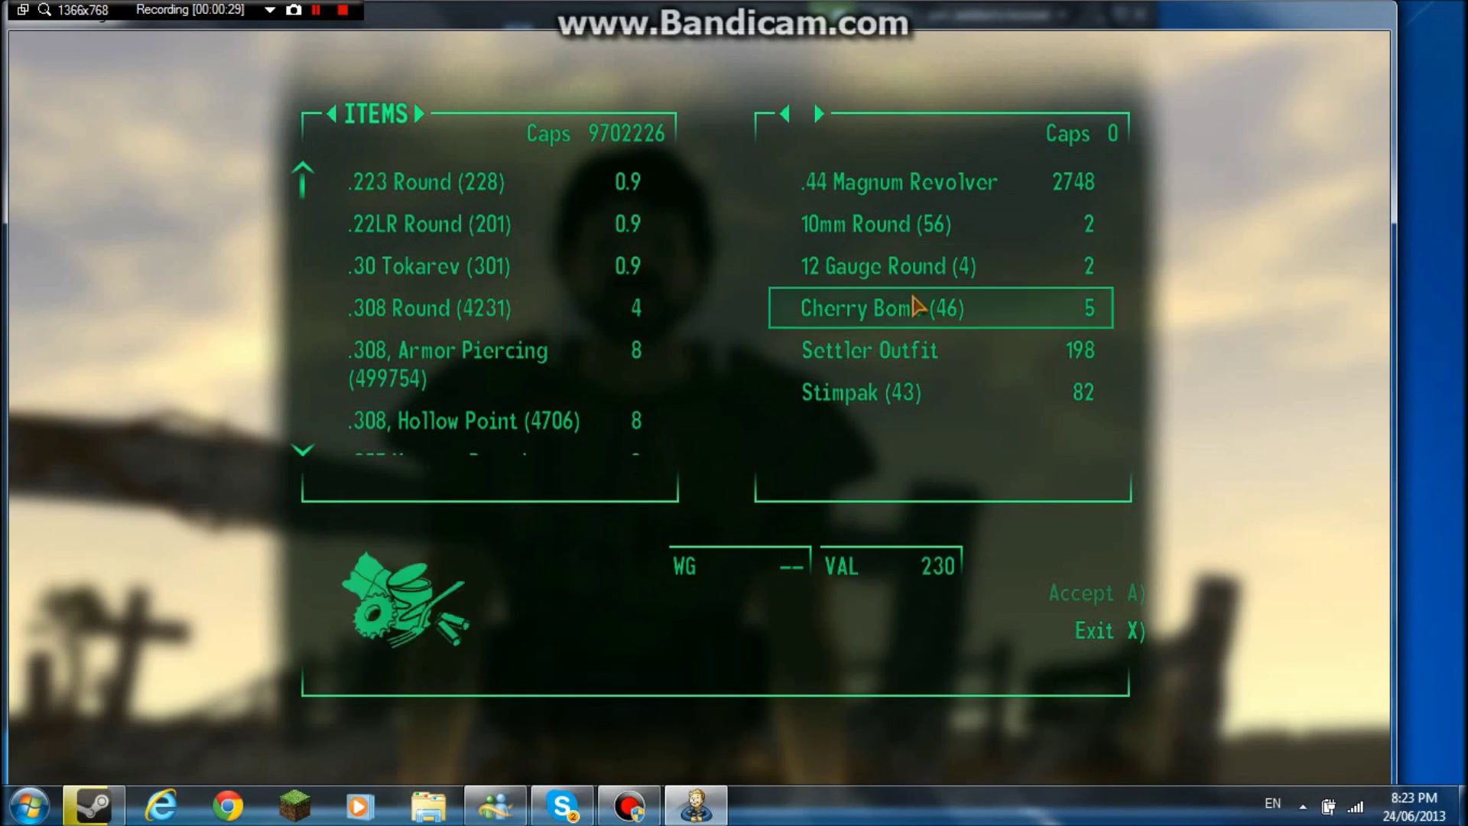
Step: Buy all of the merchant's Stimpaks, 10mm Rounds and 12 Gauge Rounds
click(947, 416)
key(Return)
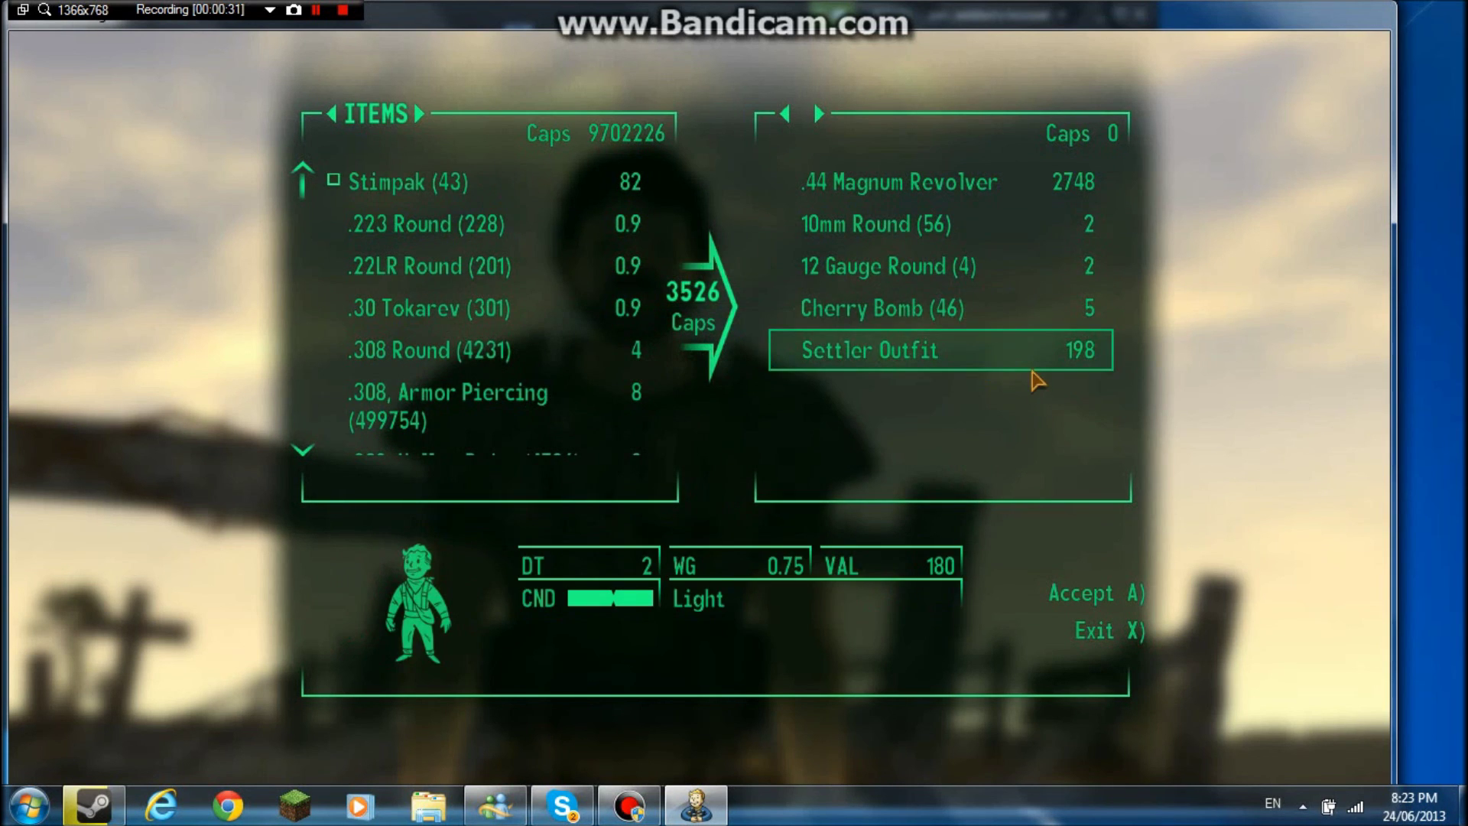
click(928, 224)
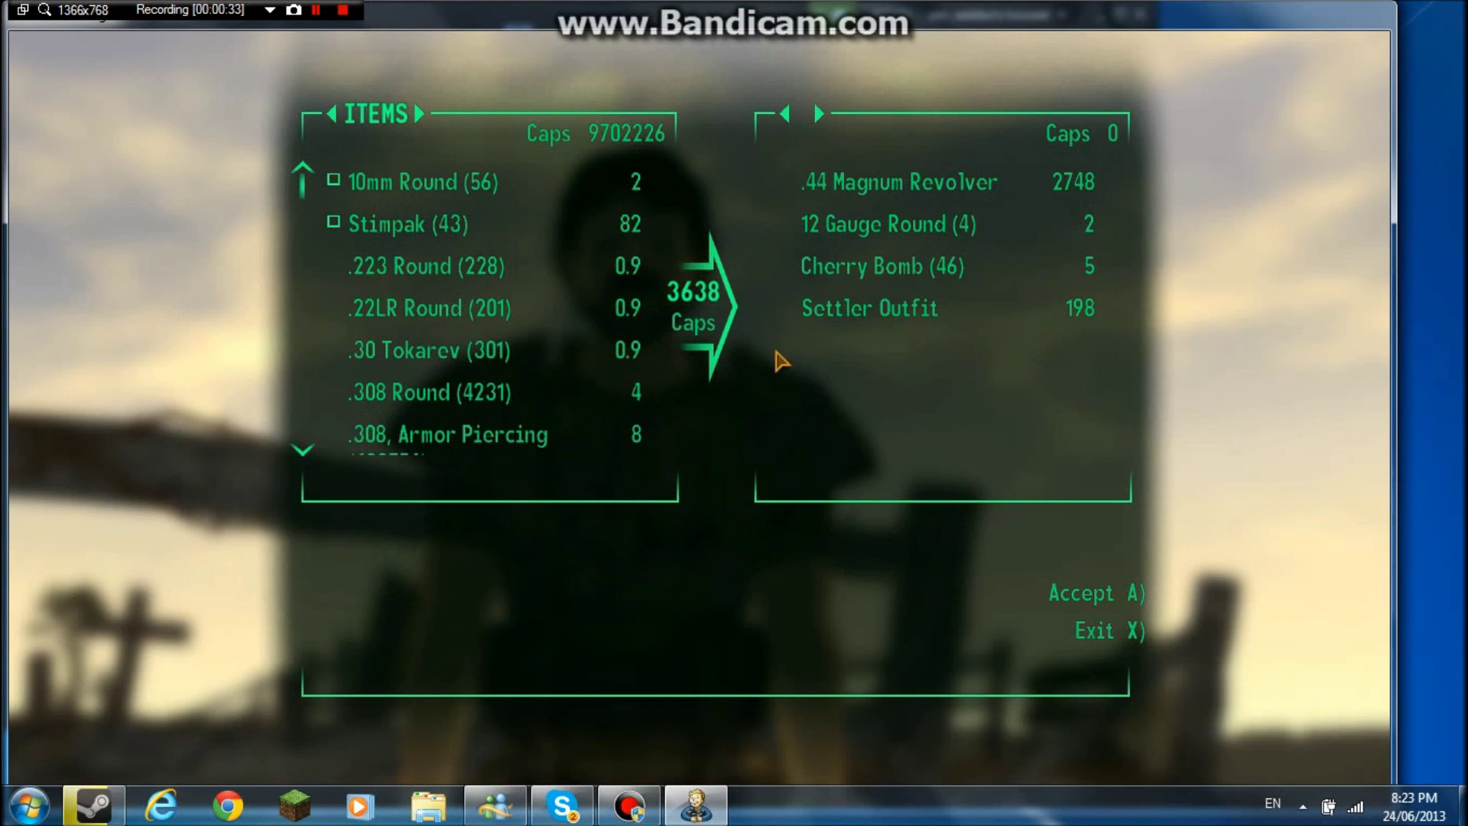
click(851, 242)
key(a)
click(842, 228)
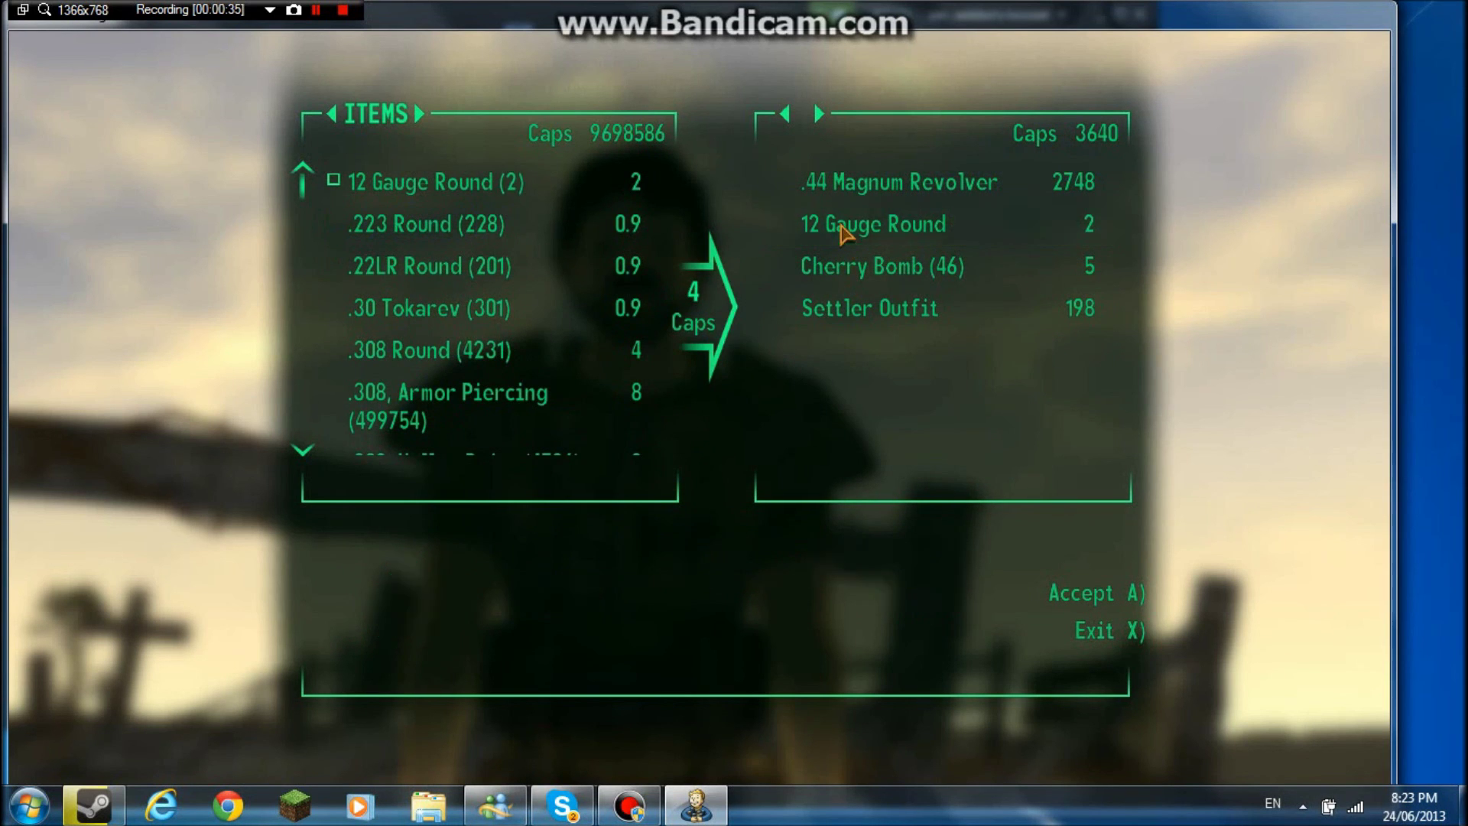
click(843, 228)
key(a)
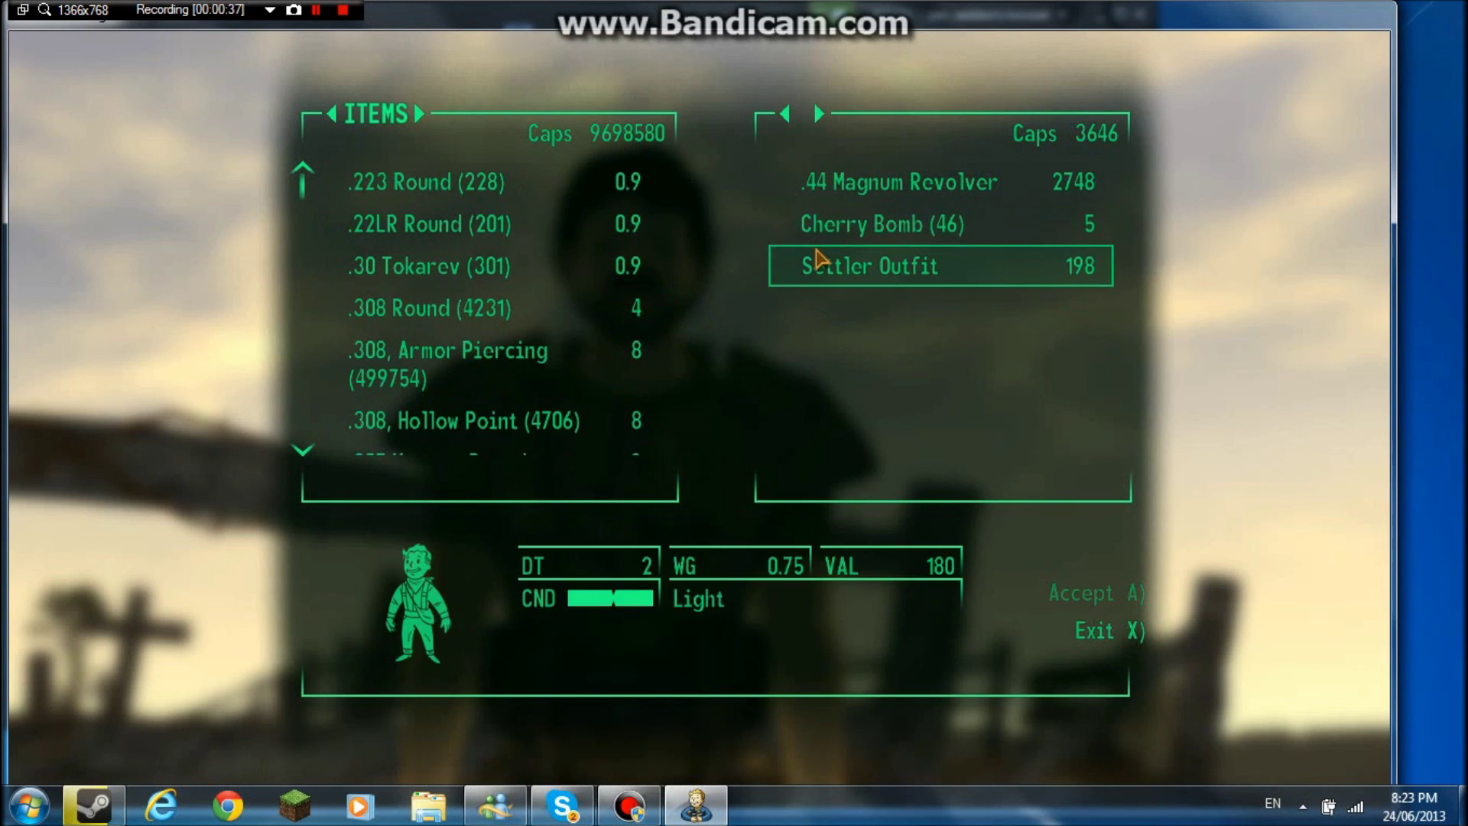
Step: Leave the barter screen and end the conversation with "Time for me to go."
key(x)
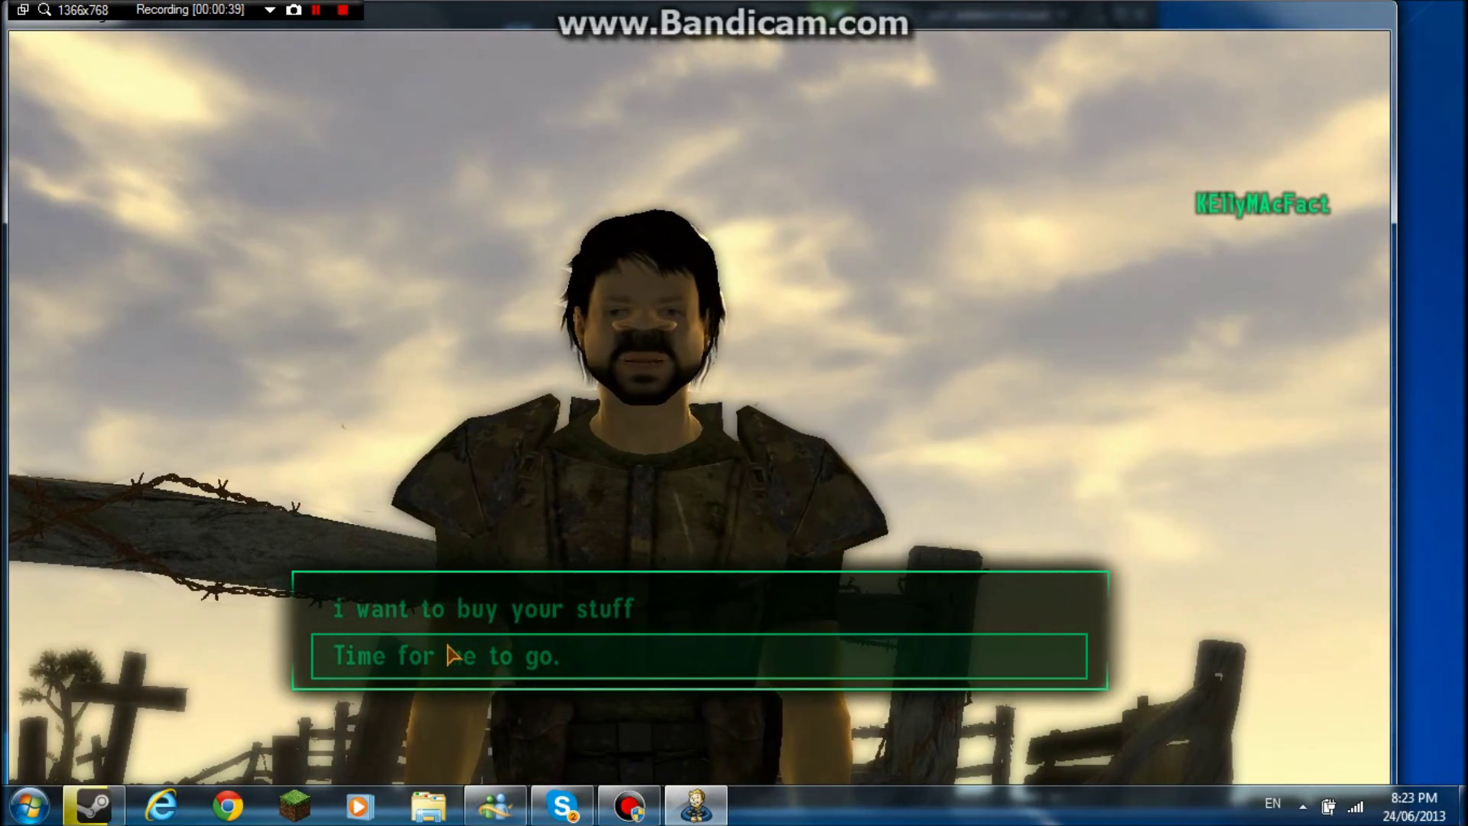
click(441, 673)
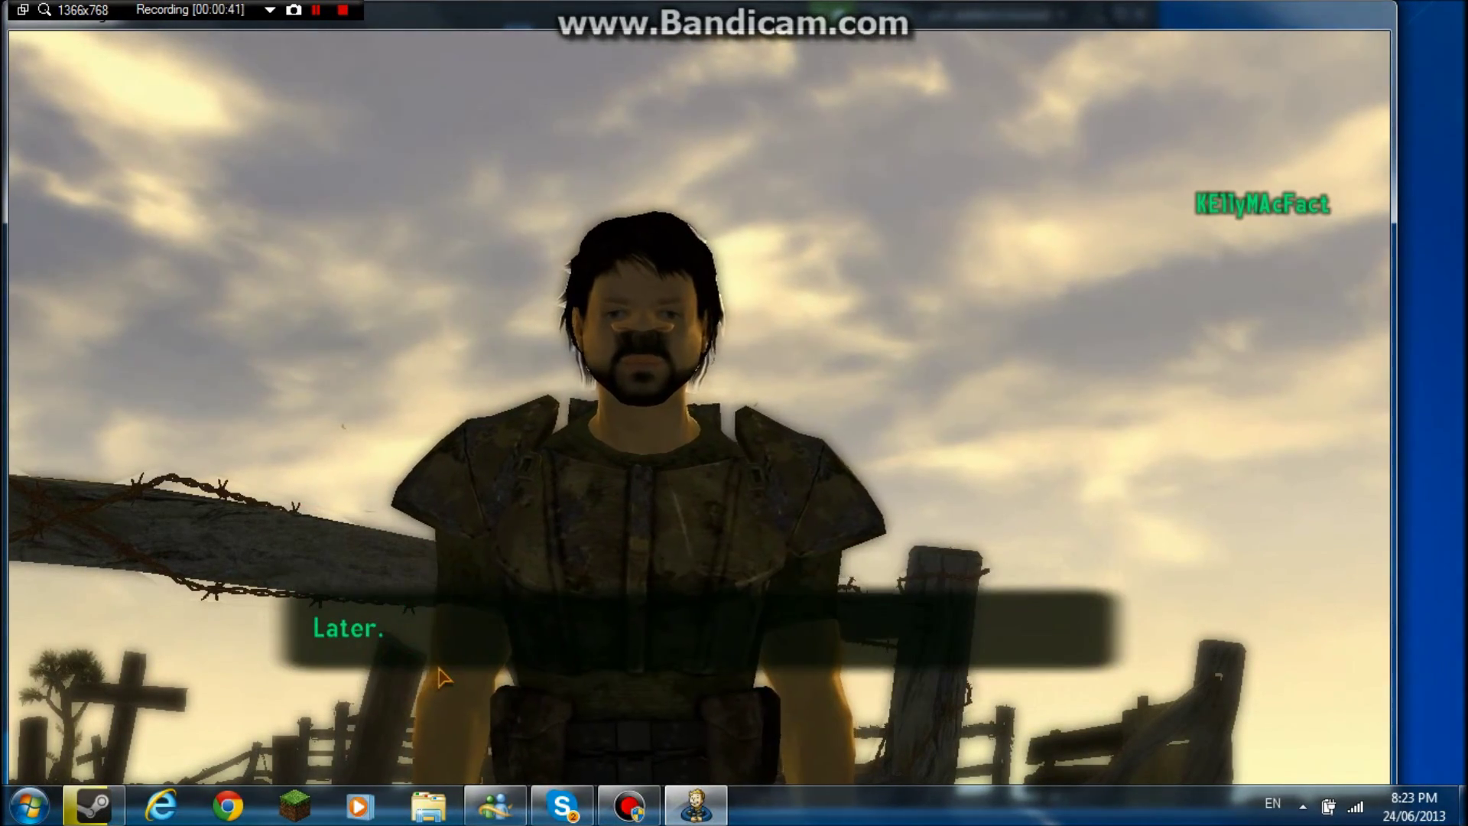